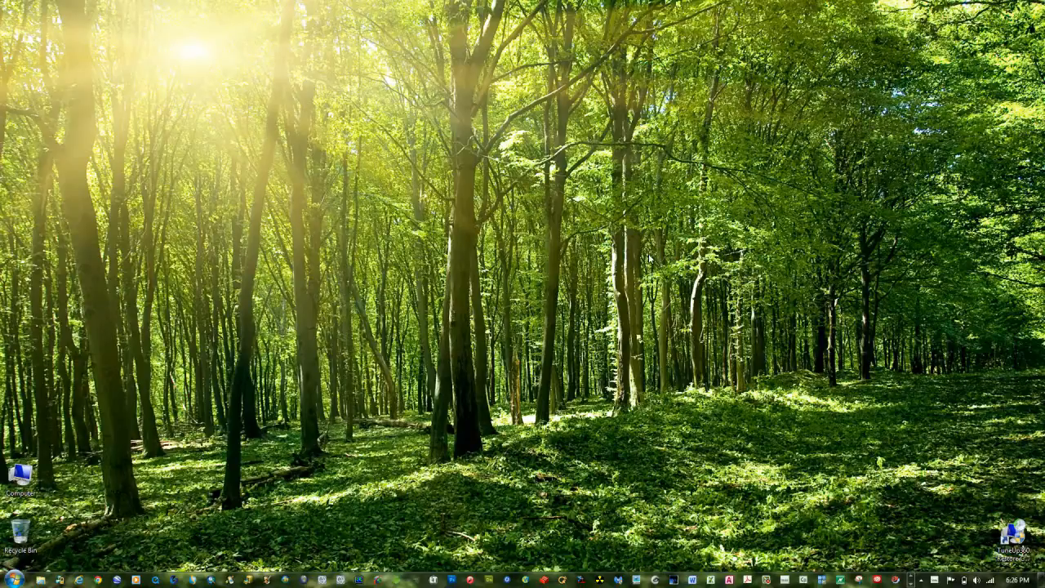
Step: Open Internet Explorer and go to the AUM Virtual Lab page via the vWorkspace favorite
click(79, 582)
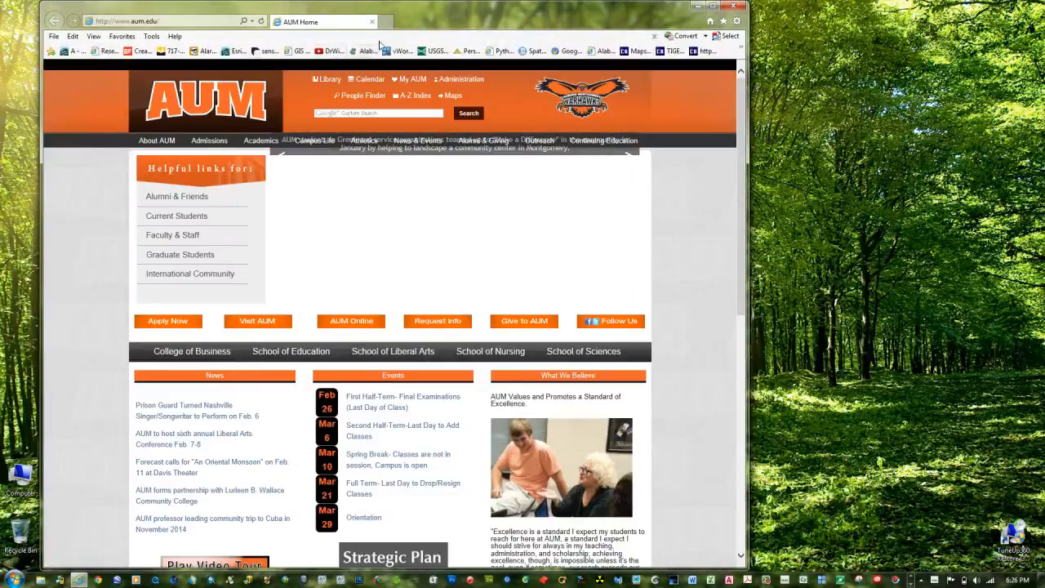
click(400, 52)
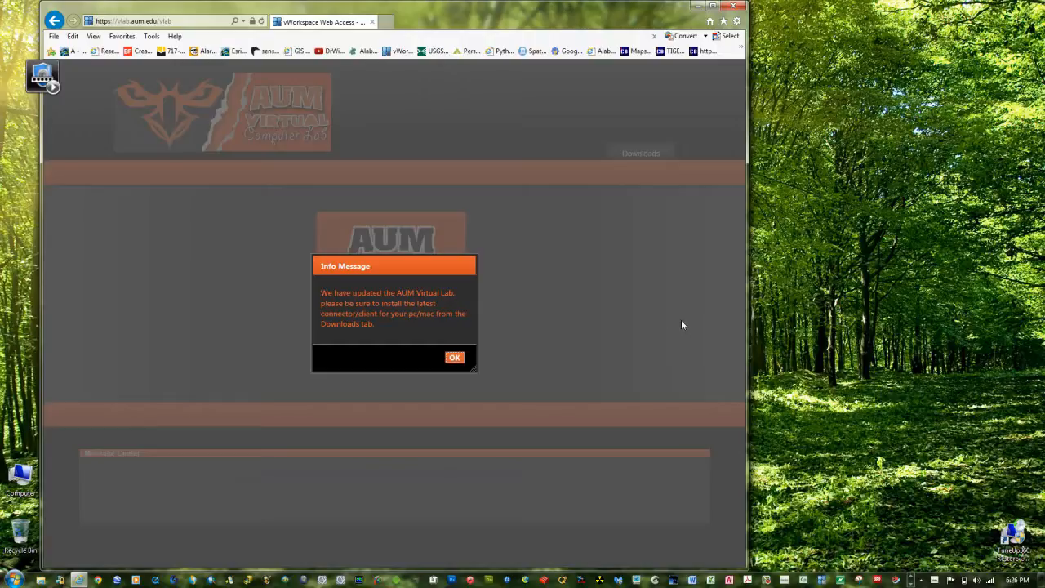
Step: Dismiss the update notice, sign in with your lab username and password, and launch the GIS desktop
click(454, 358)
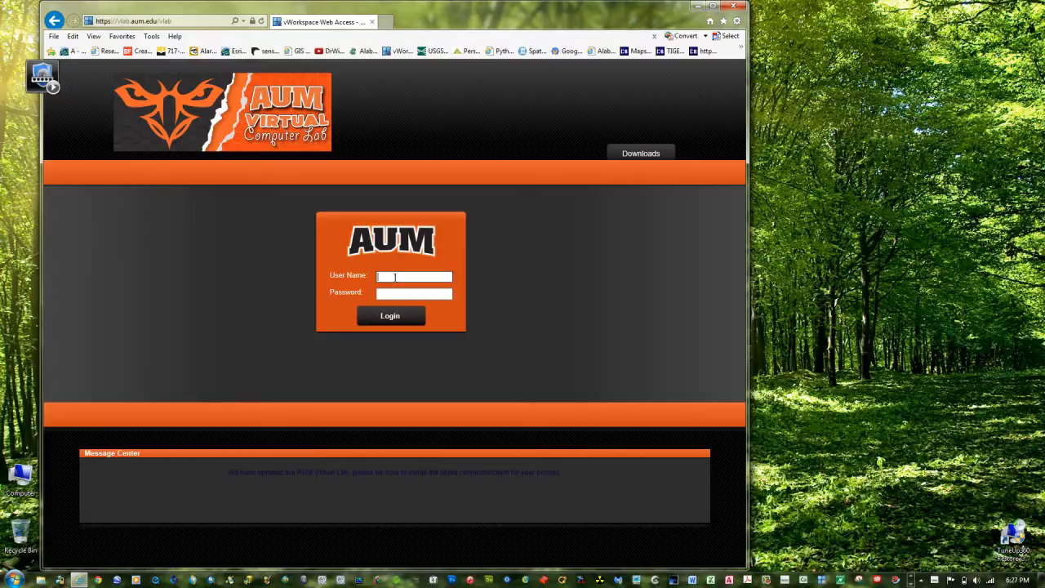
text(twinemi1)
key(Tab)
text(******)
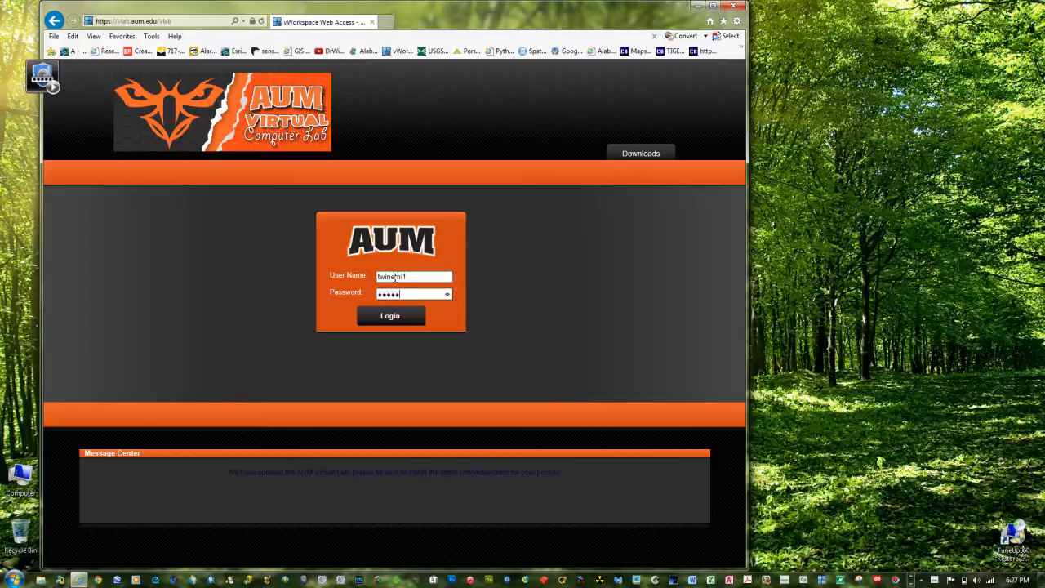
text(***)
key(Return)
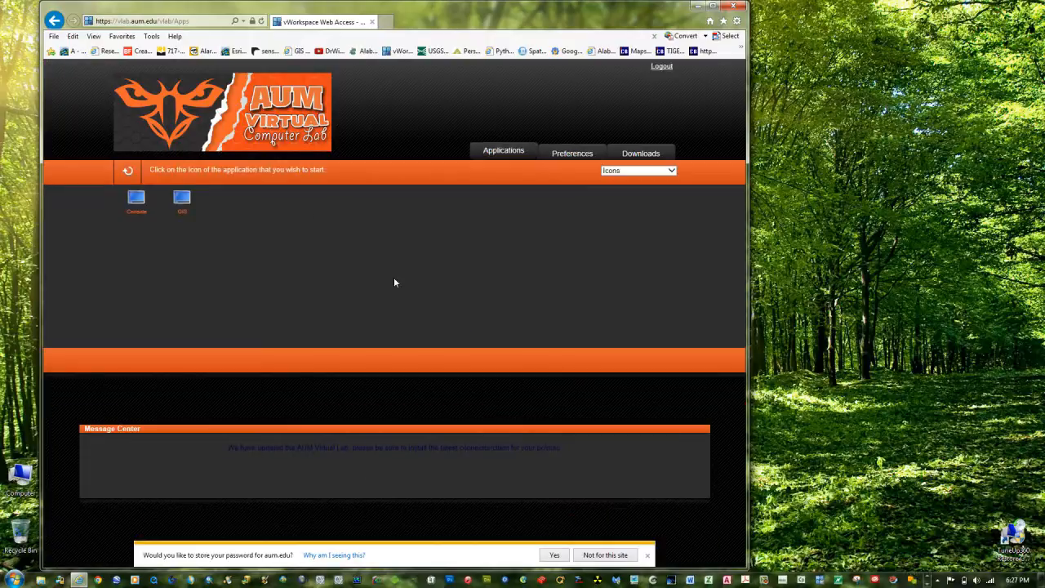
click(180, 202)
click(646, 556)
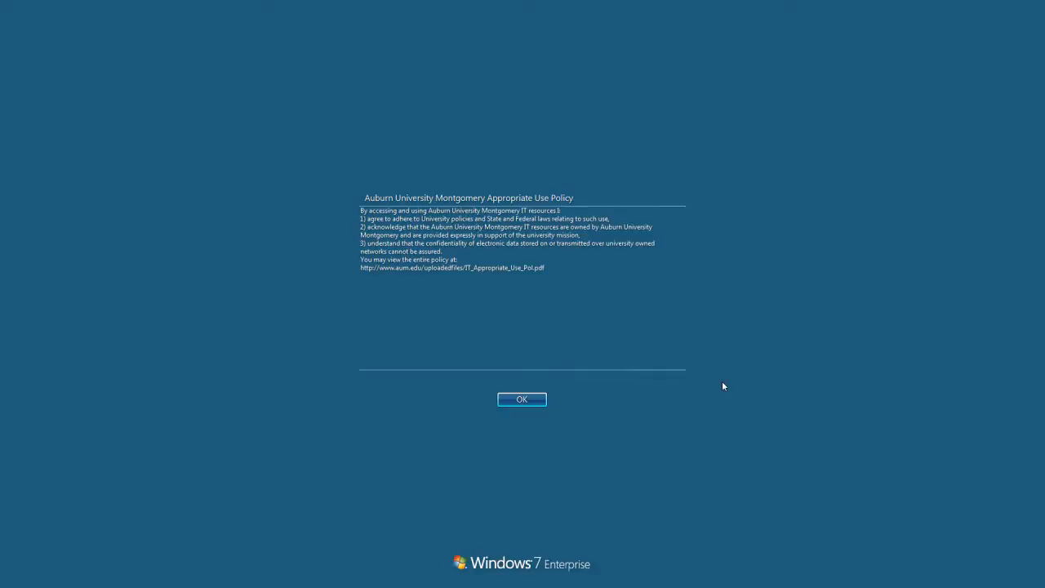
Step: Accept the Appropriate Use Policy and let the remote Windows 7 desktop load
click(528, 402)
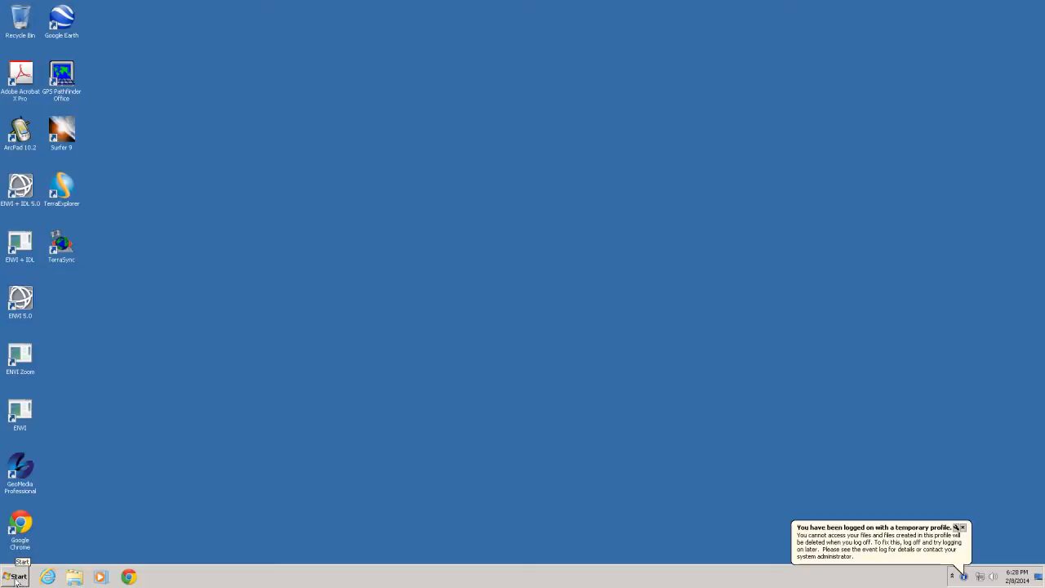
Step: Open the Computer window, move it left and narrow it, then start Internet Explorer
click(16, 578)
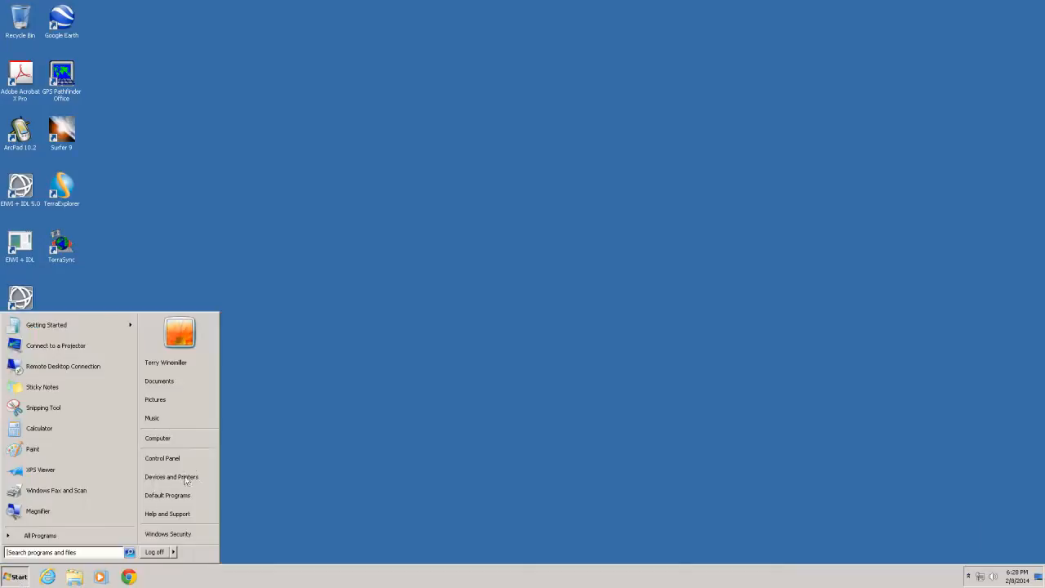
click(171, 437)
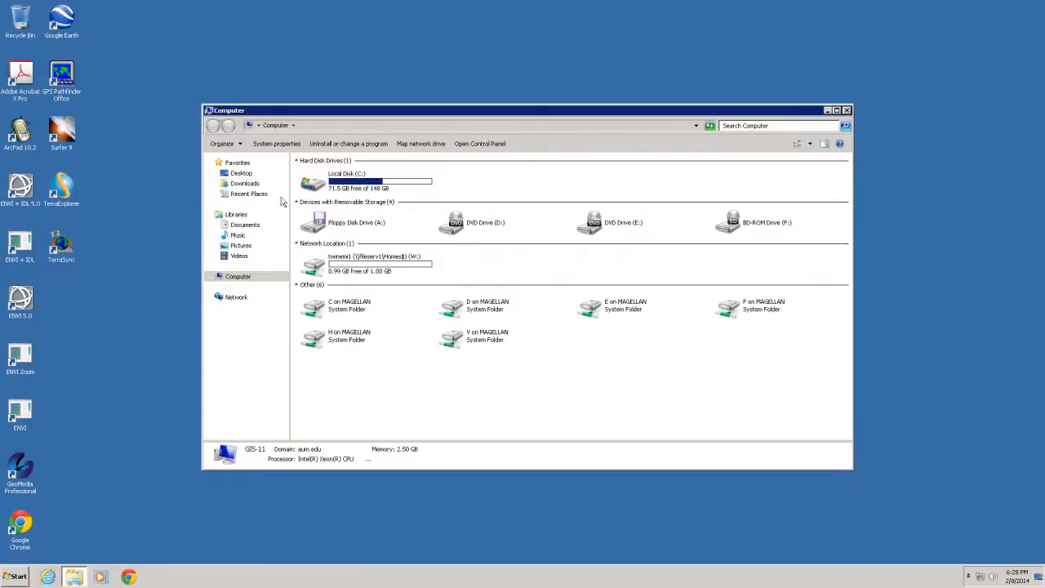
mouse_move(343, 188)
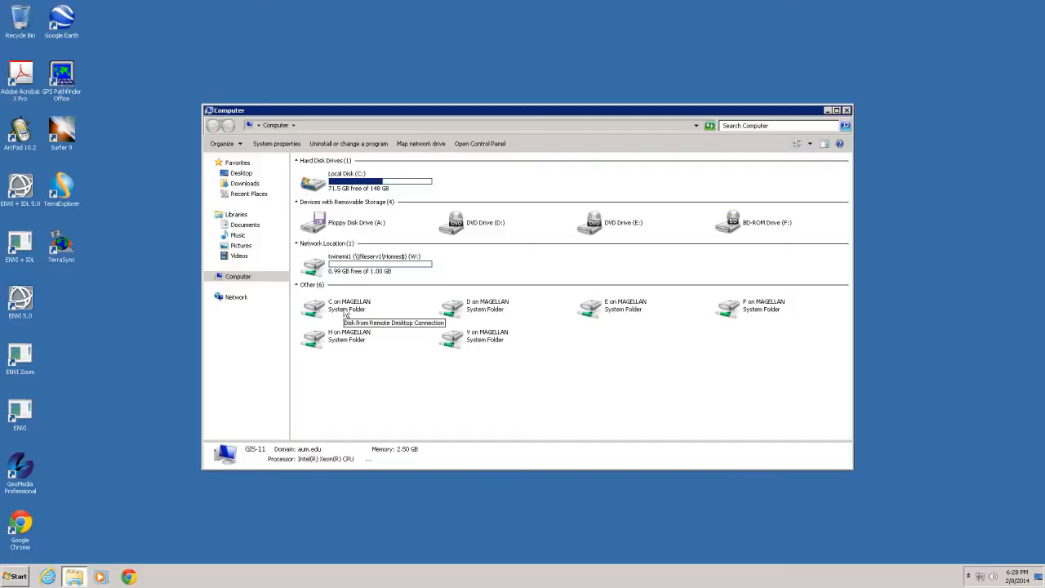
drag(414, 111, 350, 106)
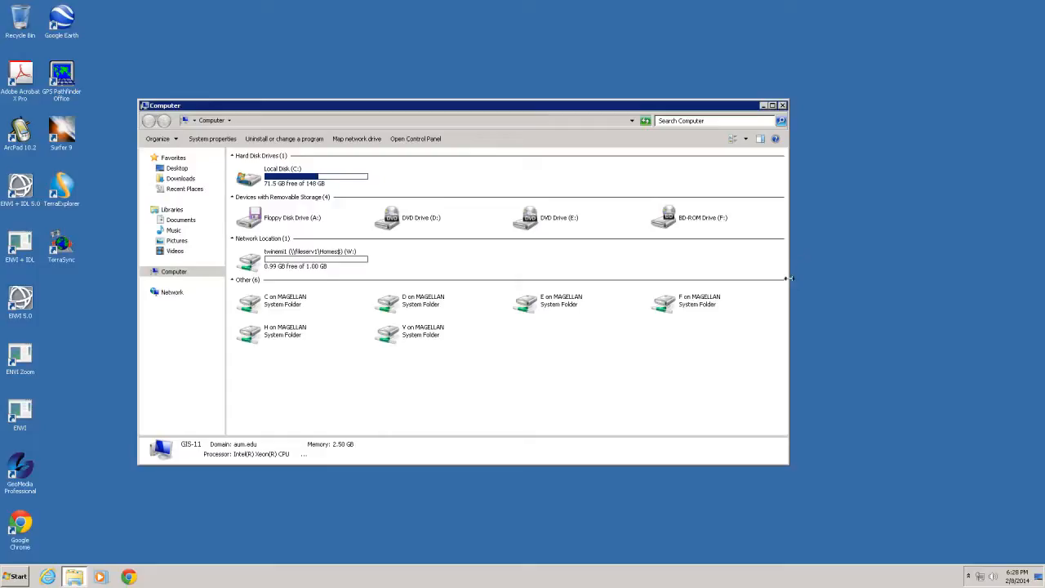
drag(786, 283, 675, 284)
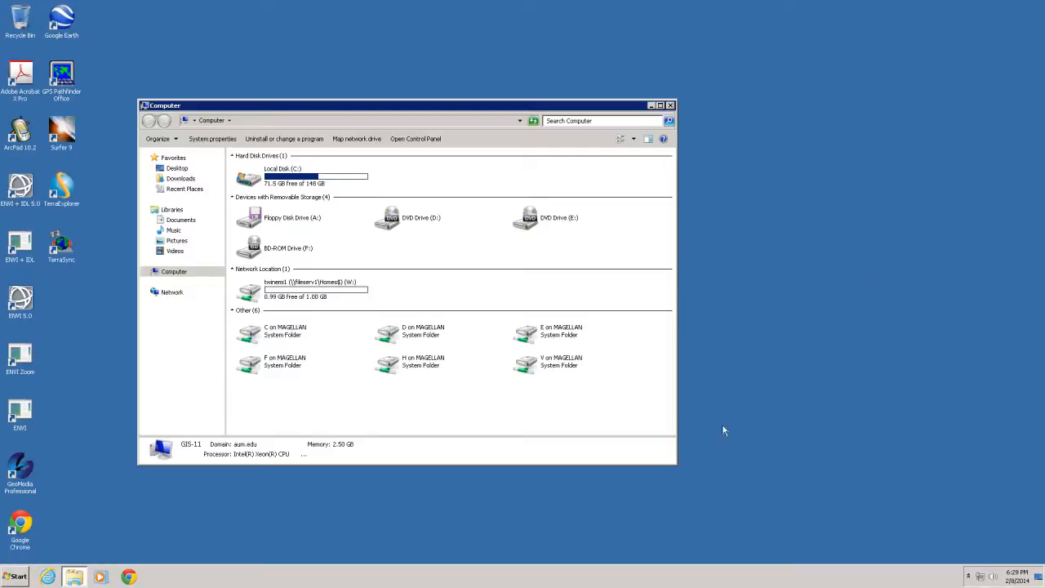
click(49, 578)
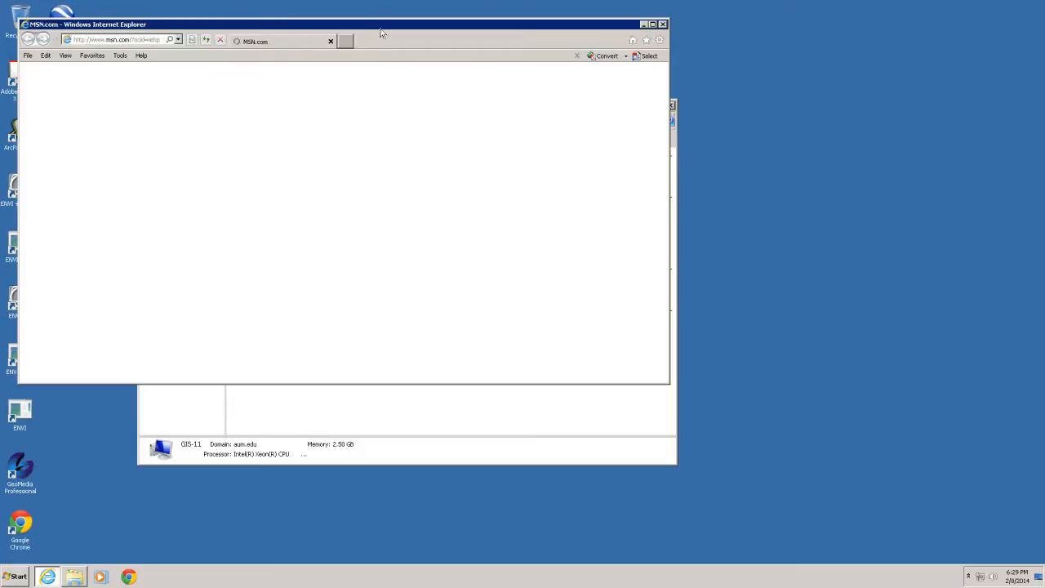
Step: Enlarge the browser, load aum.edu, and follow the footer's Blackboard link to the sign-in page
drag(382, 18, 383, 6)
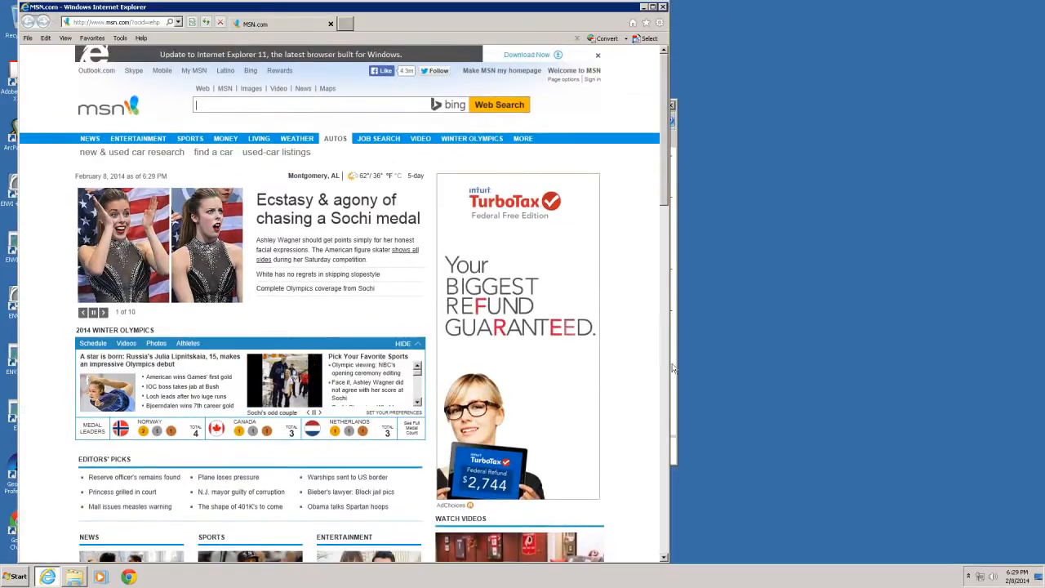
drag(669, 365, 694, 360)
click(116, 23)
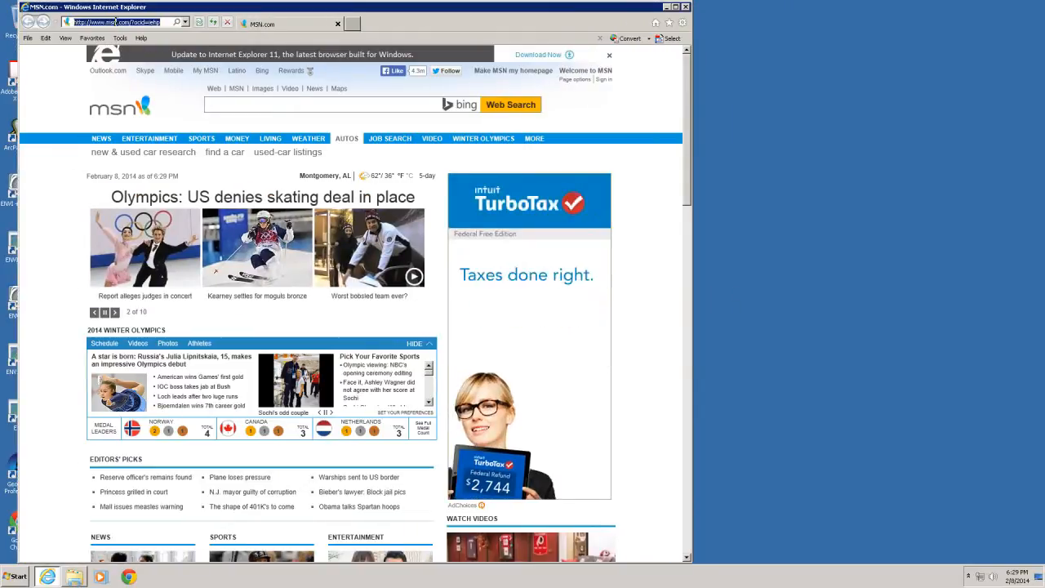
text(aum.ed)
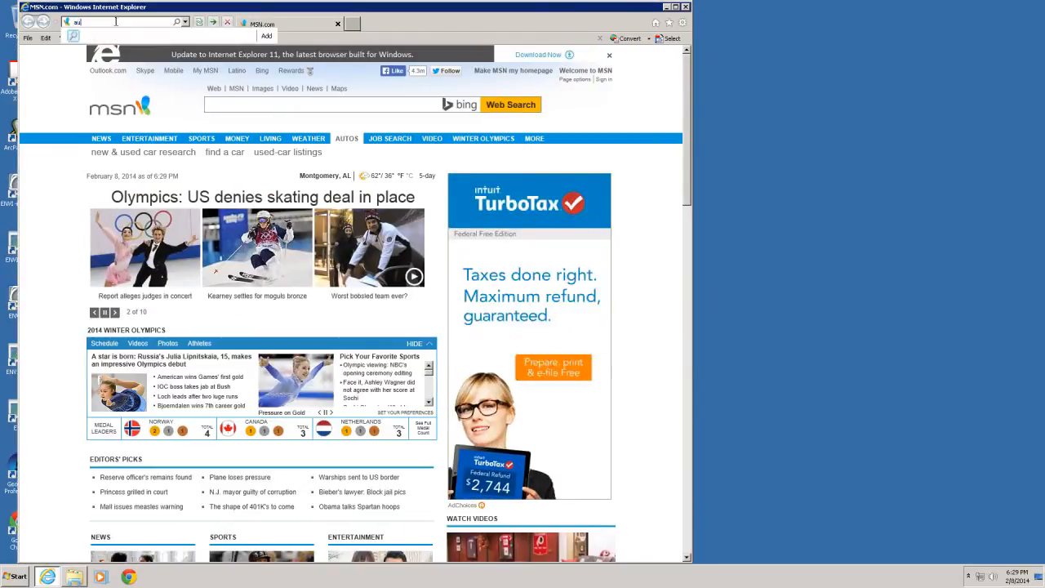
text(u)
key(Return)
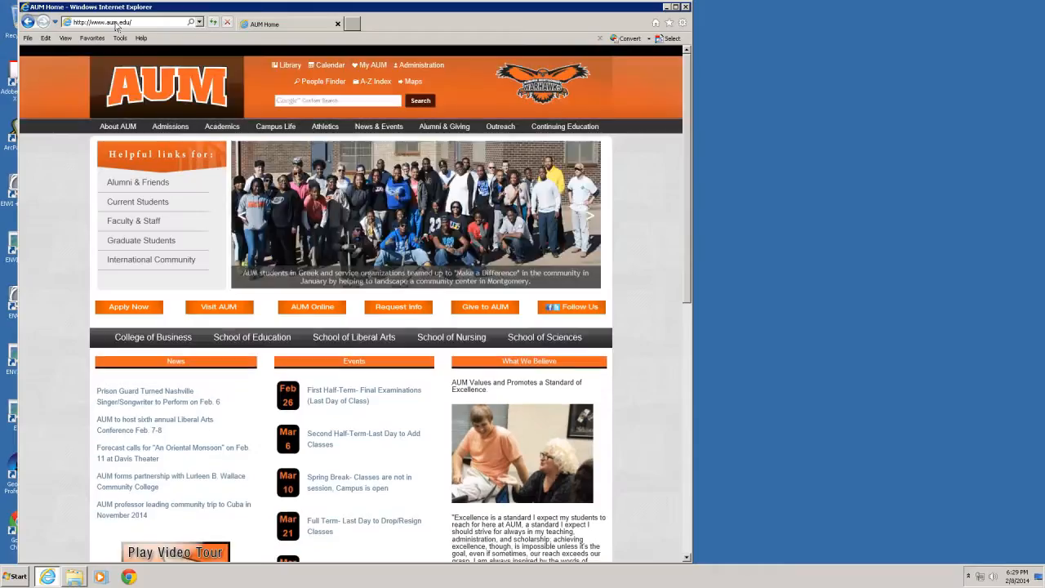
scroll(253, 241, down, 6)
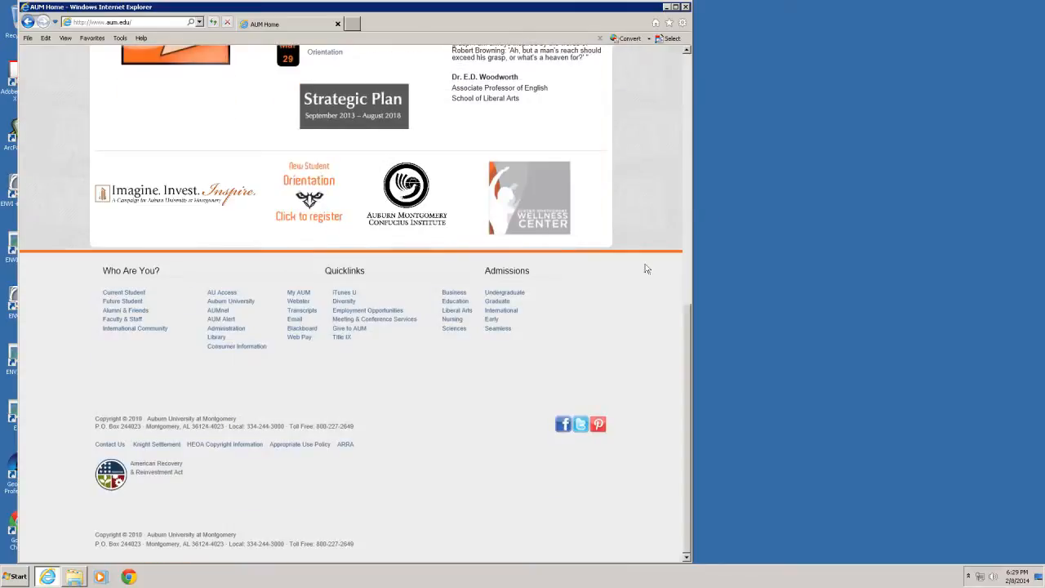
click(301, 329)
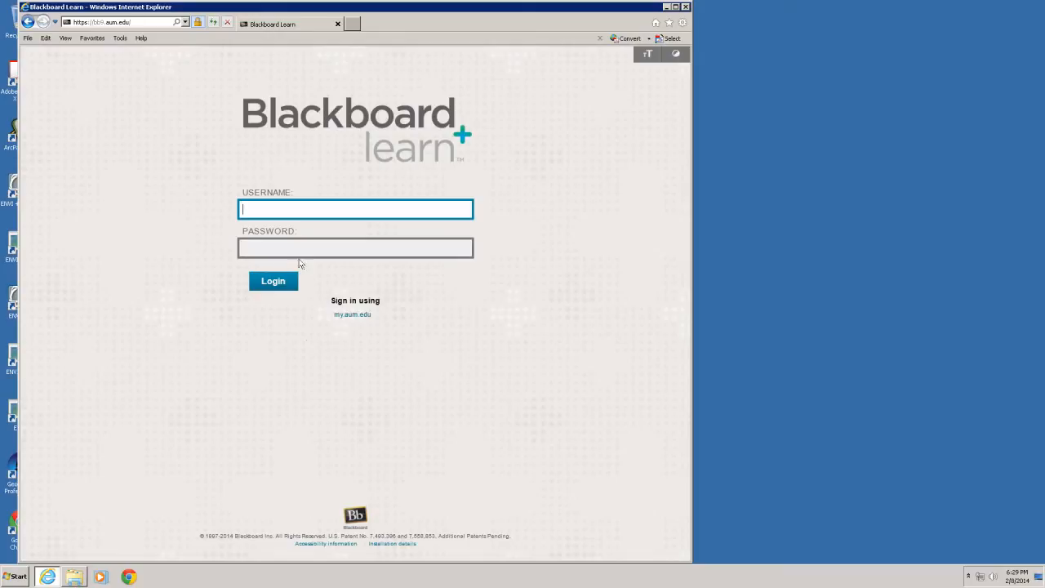
Step: Sign in to Blackboard Learn with your username and password
text(twinemi1)
key(Tab)
text(******)
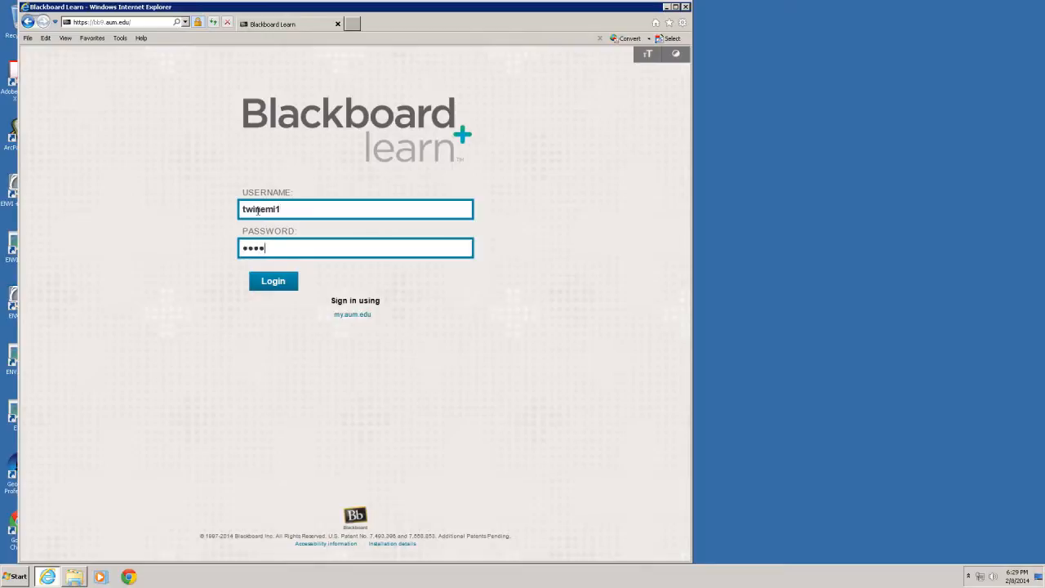
text(***)
key(Return)
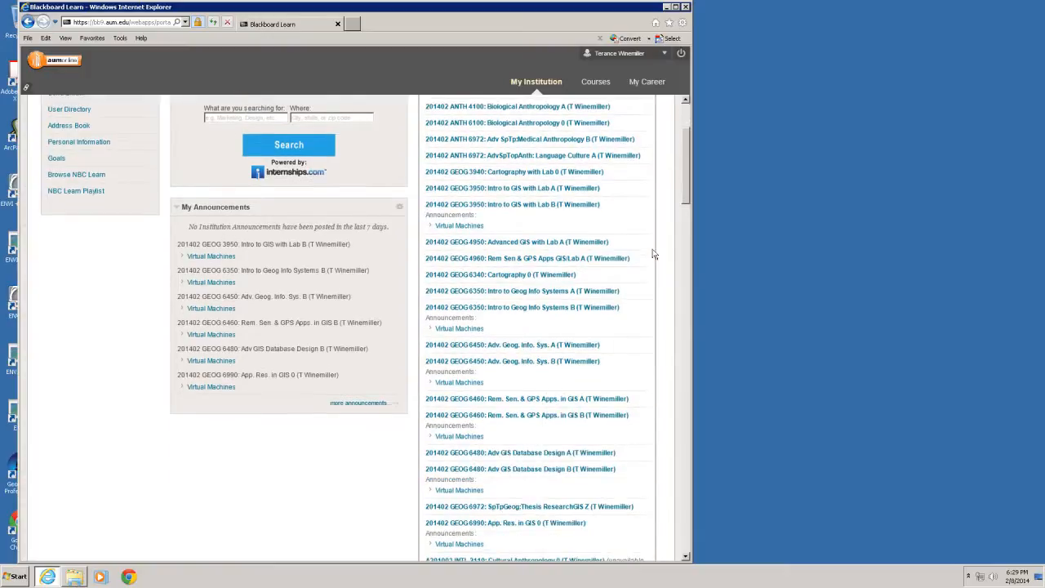
Step: Open GEOG 3950 Lab B with Edit Mode off, then Learning Modules' Topic Three: Working with Polar Coordinates
click(502, 205)
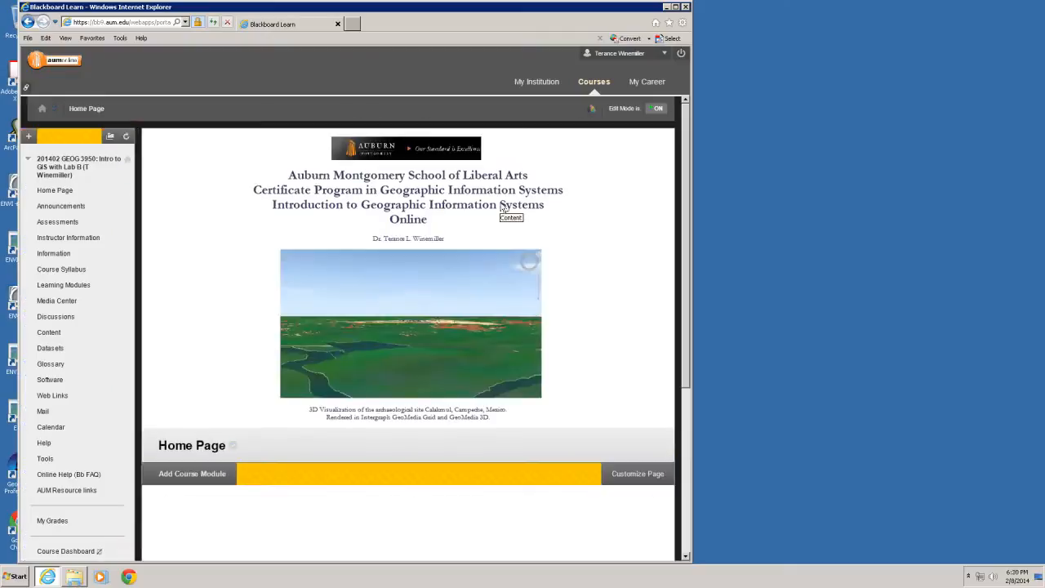
click(658, 110)
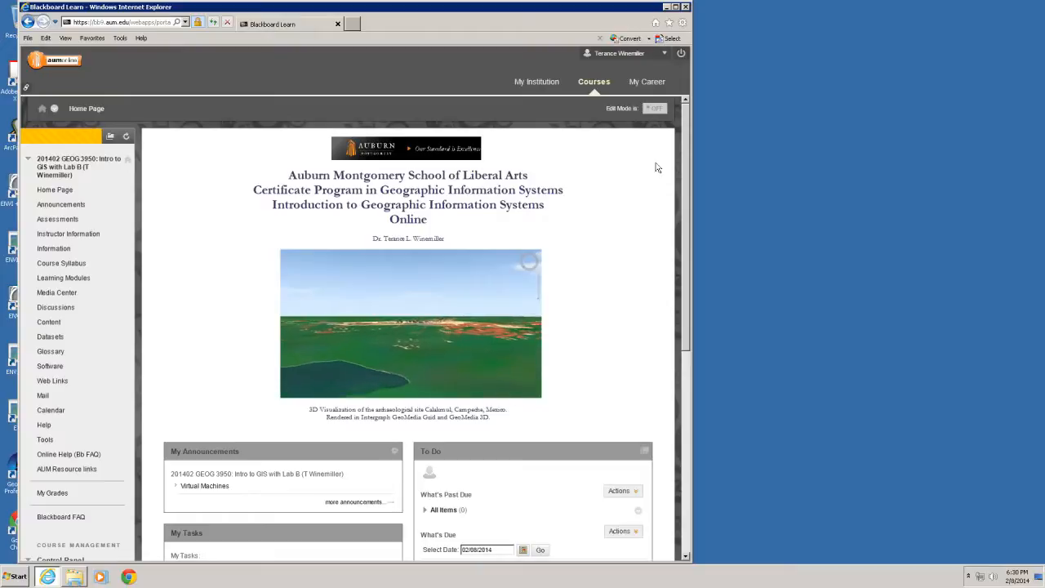
click(65, 281)
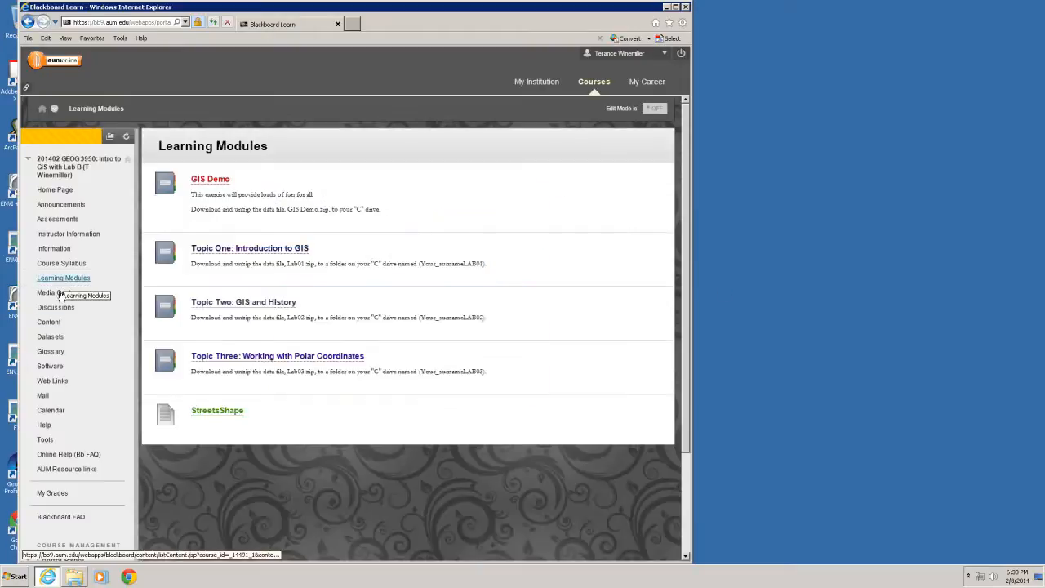
click(305, 364)
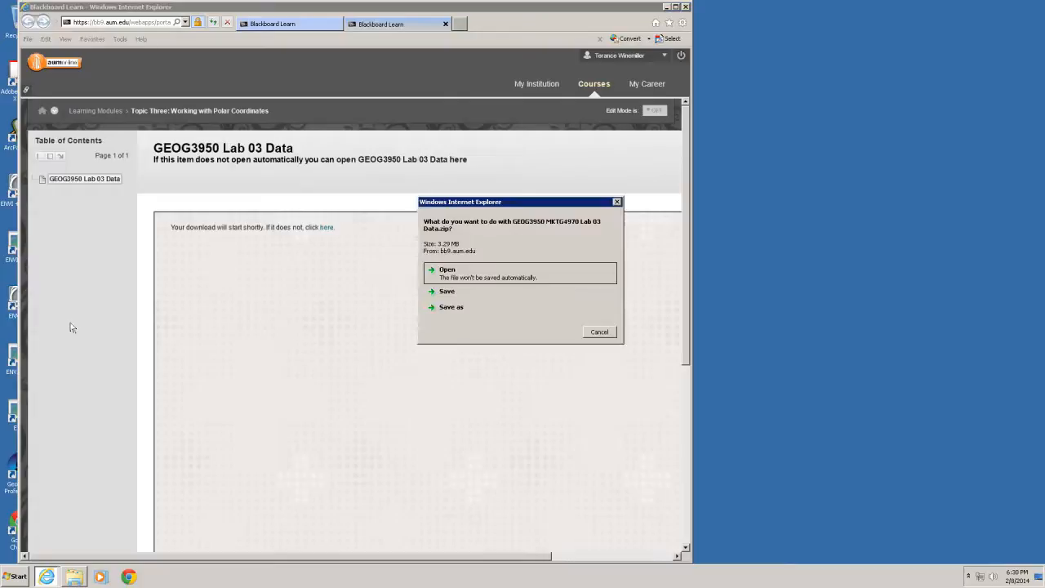
Step: Save the Lab 03 Data zip into a new personal LAB03 folder on Local Disk (C:)
click(464, 310)
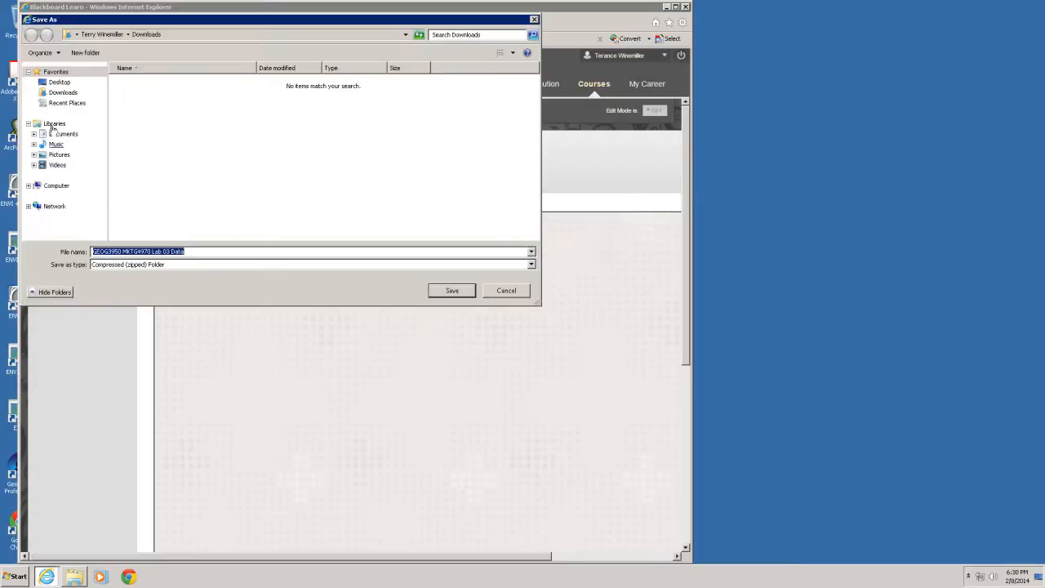
click(29, 186)
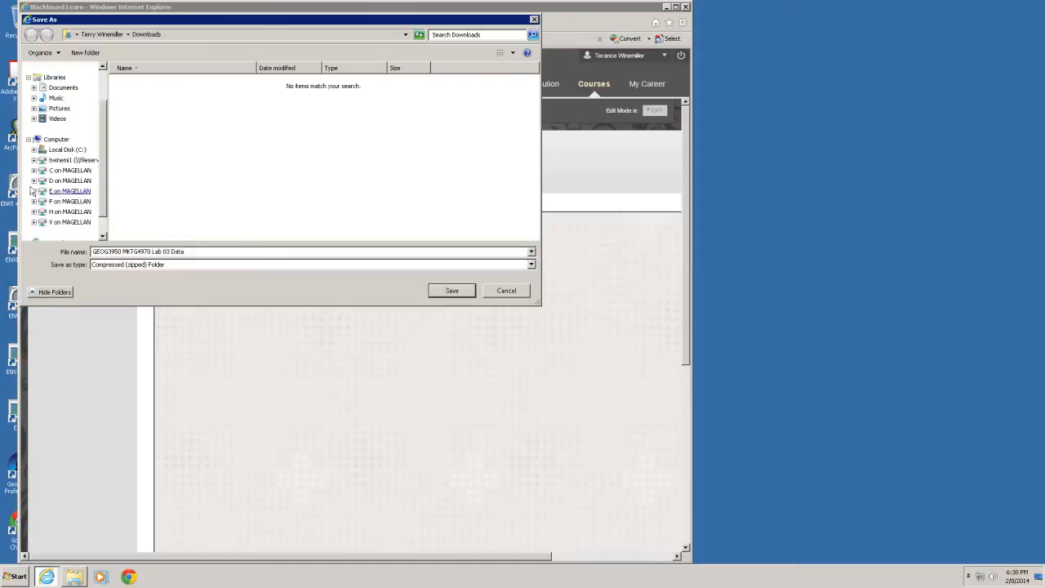
click(59, 152)
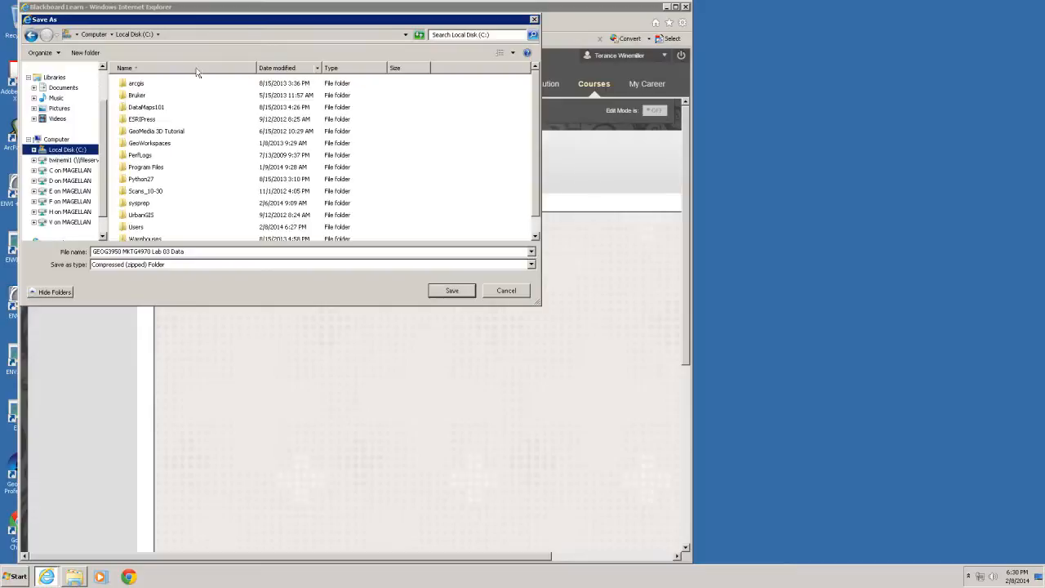
click(82, 54)
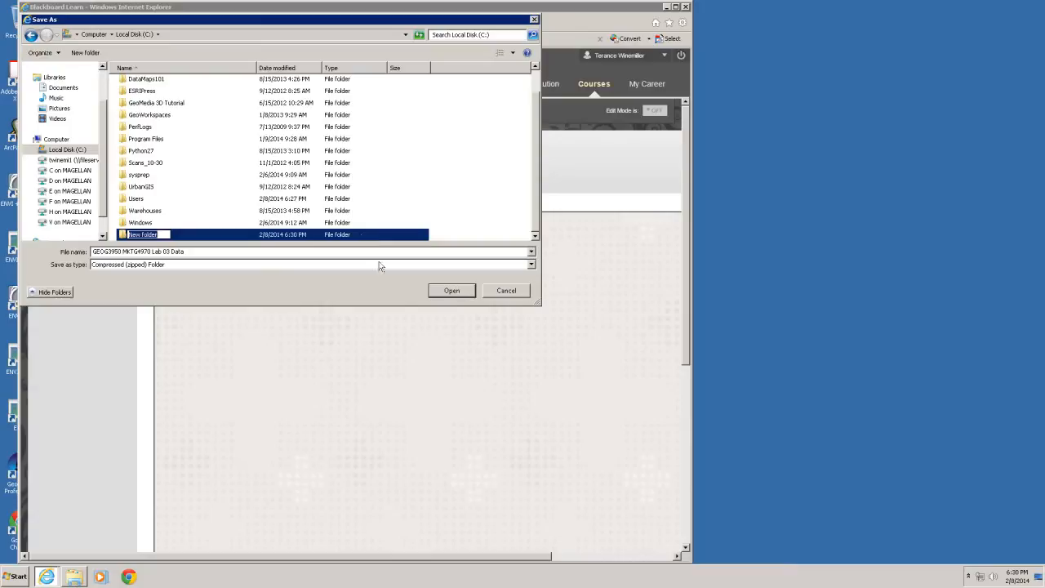
text(WinemillerLAB03)
click(126, 236)
double_click(127, 236)
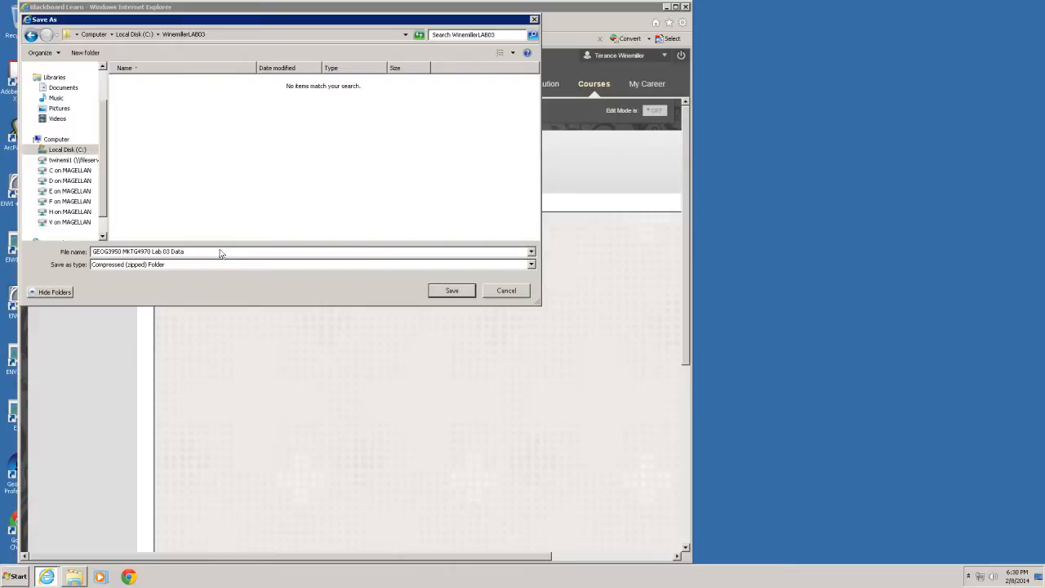
click(451, 291)
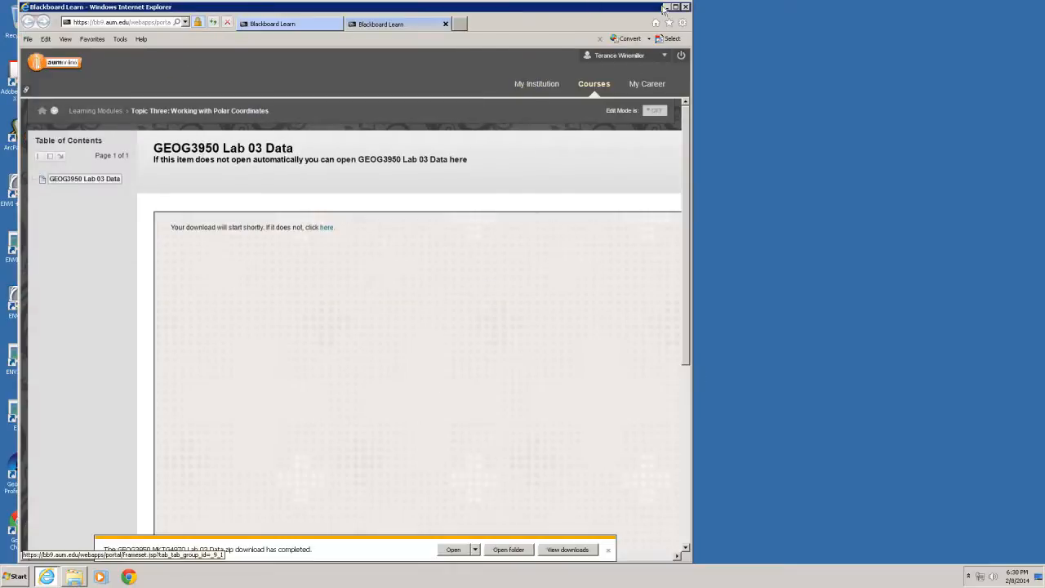
Step: Close the download notice, minimize Internet Explorer, and select Local Disk (C:) in Computer
click(609, 551)
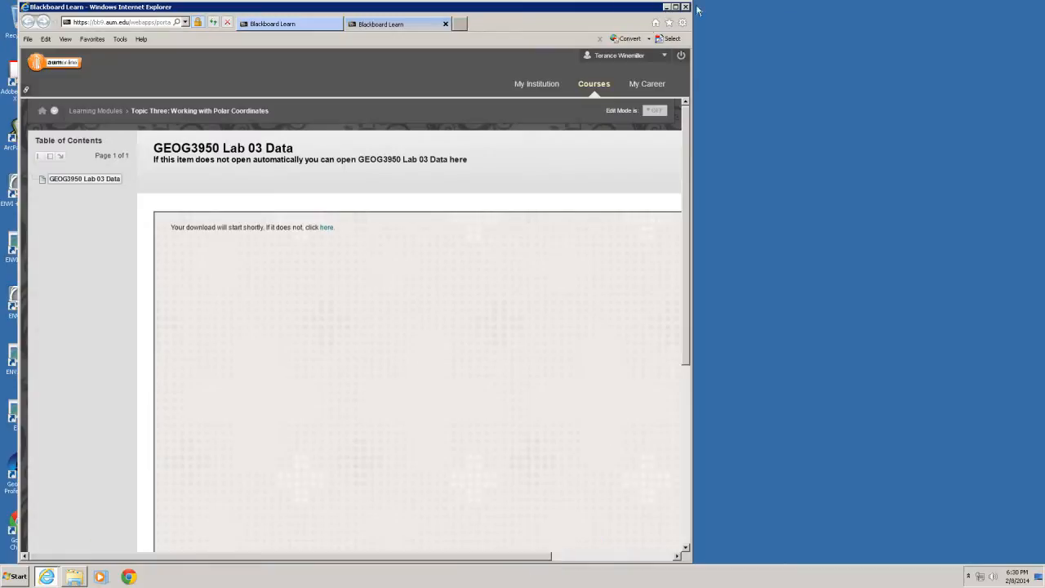
click(666, 8)
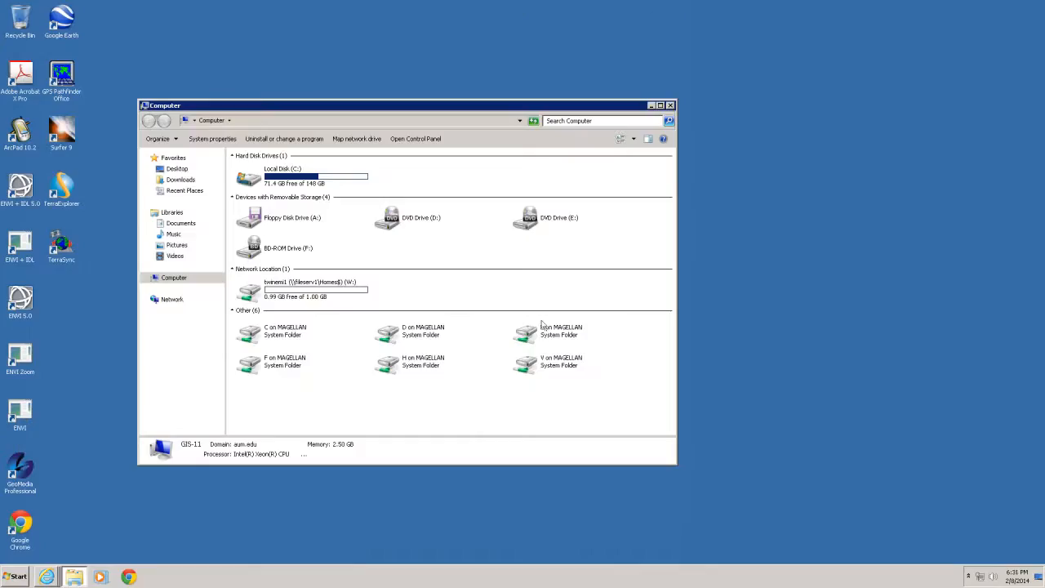
click(287, 178)
Step: Open the Lab 03 Data zip inside the LAB03 folder on C:
double_click(287, 178)
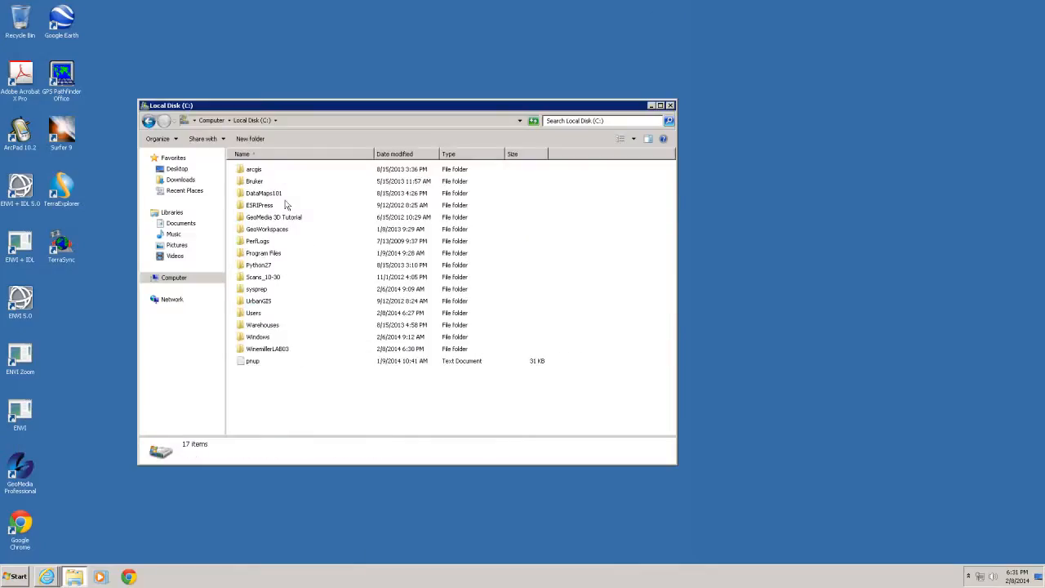
double_click(260, 349)
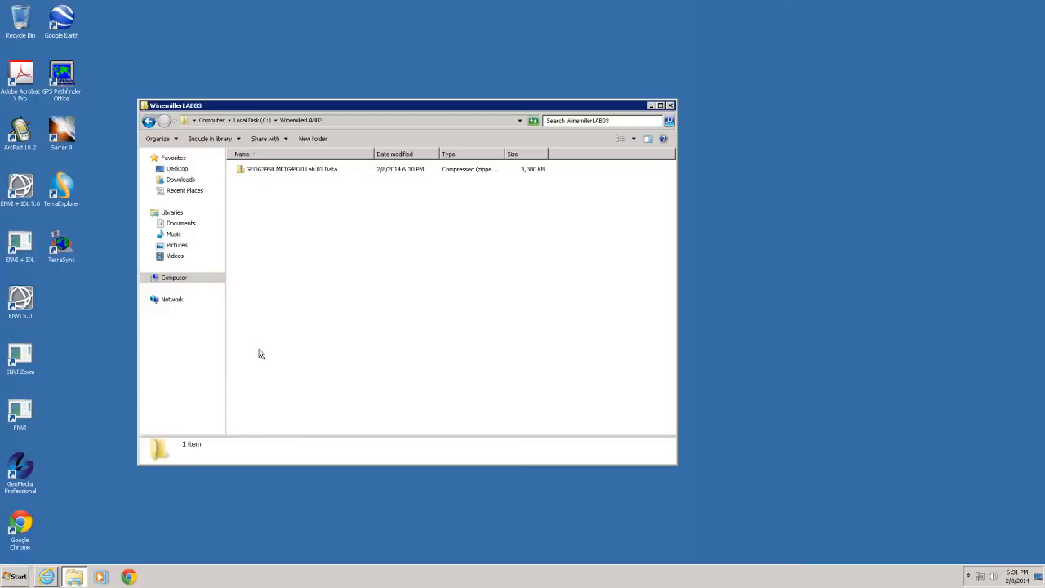
click(243, 176)
double_click(243, 175)
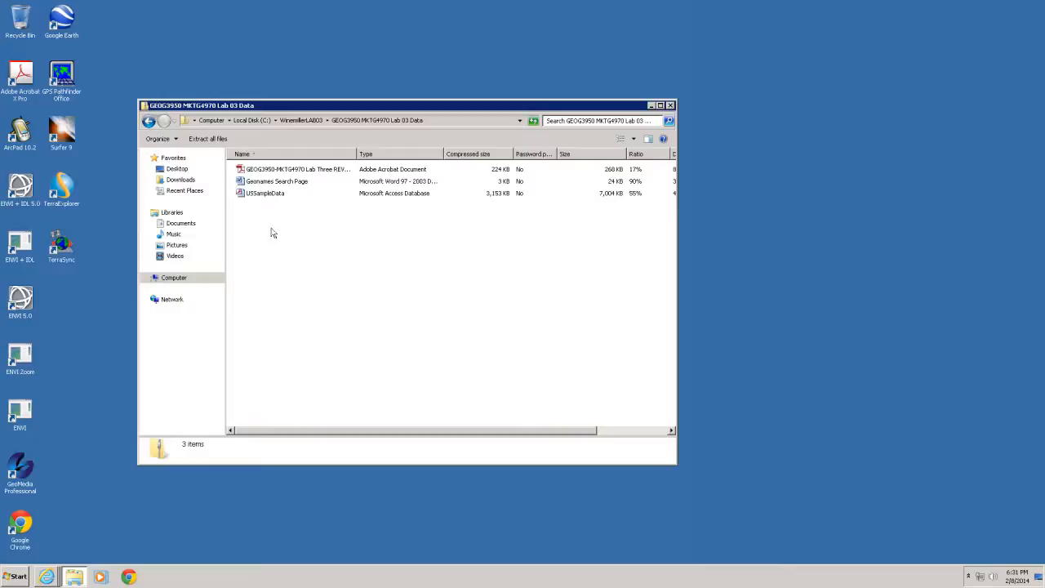
Step: Copy all three files out of the zip and paste them into the LAB03 folder
key(ctrl+a)
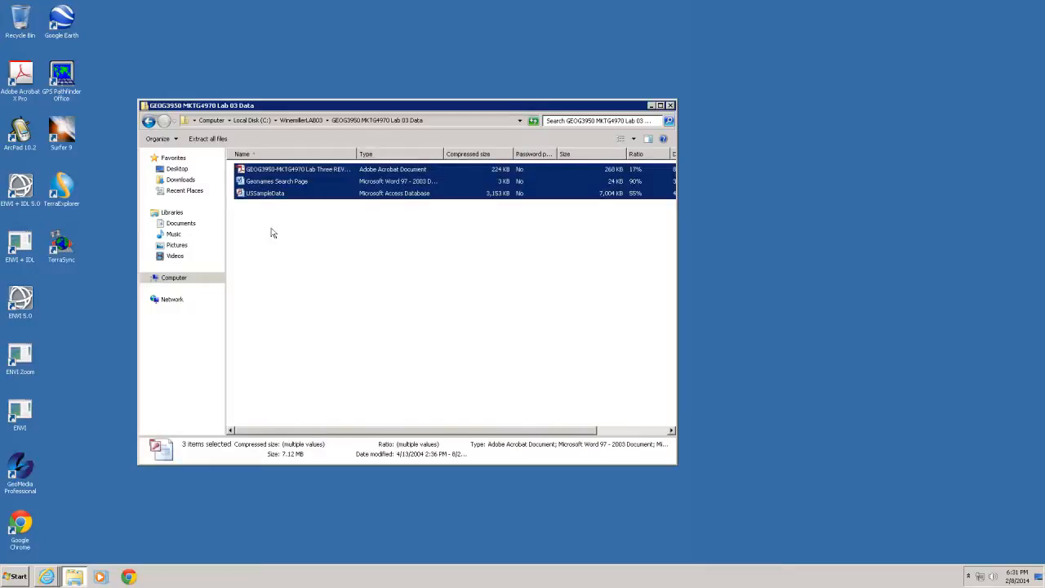
click(300, 120)
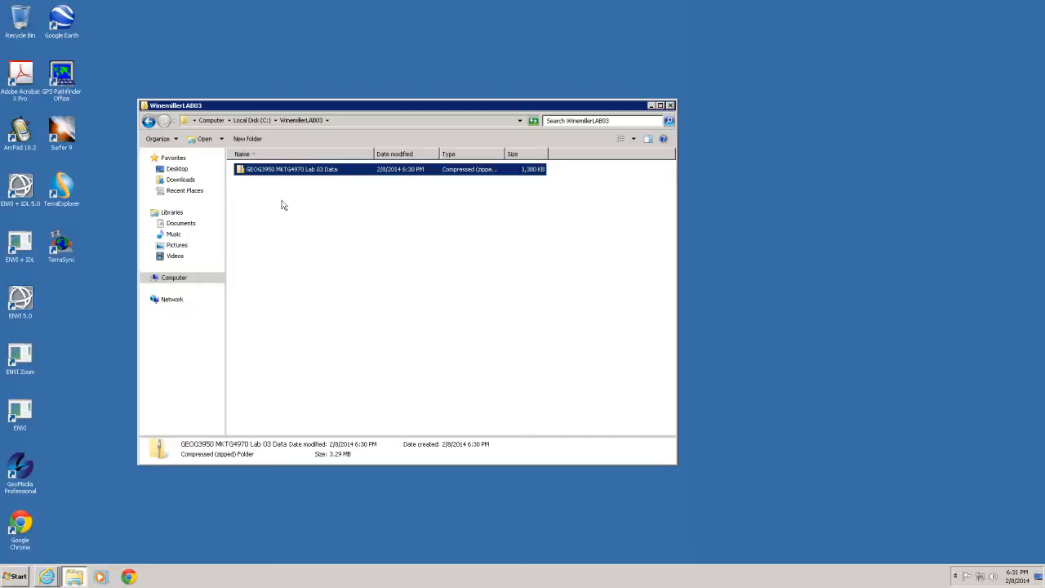
click(283, 205)
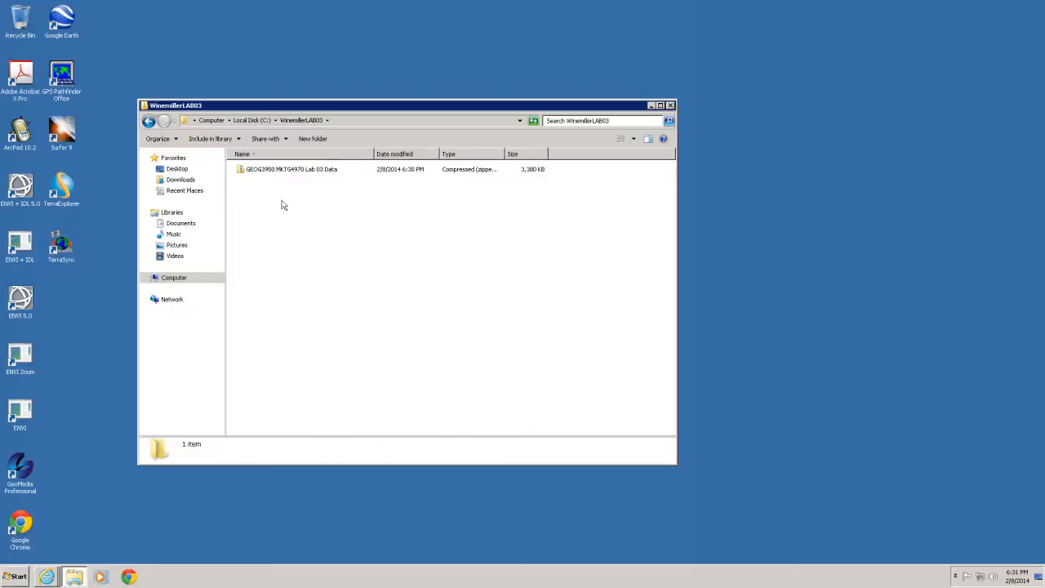
key(ctrl+v)
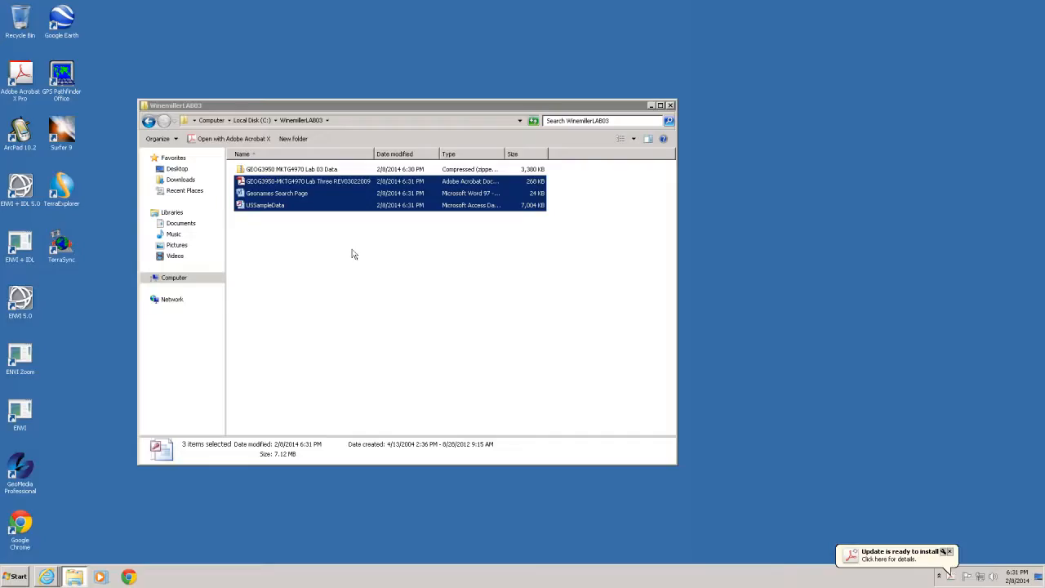
click(948, 551)
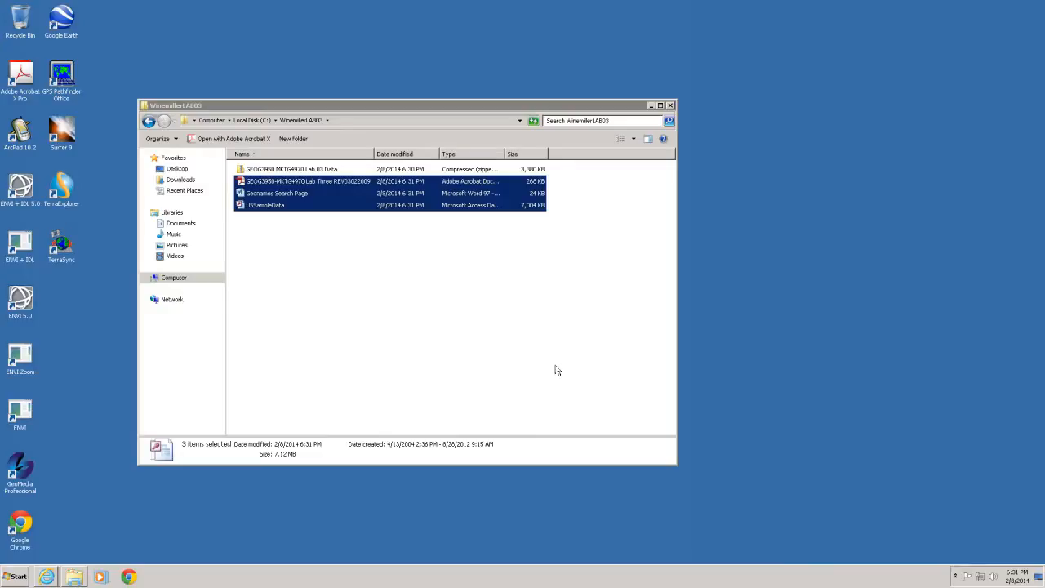
Step: Delete the Lab 03 Data zip to the Recycle Bin, confirming the prompt
click(245, 171)
right_click(246, 171)
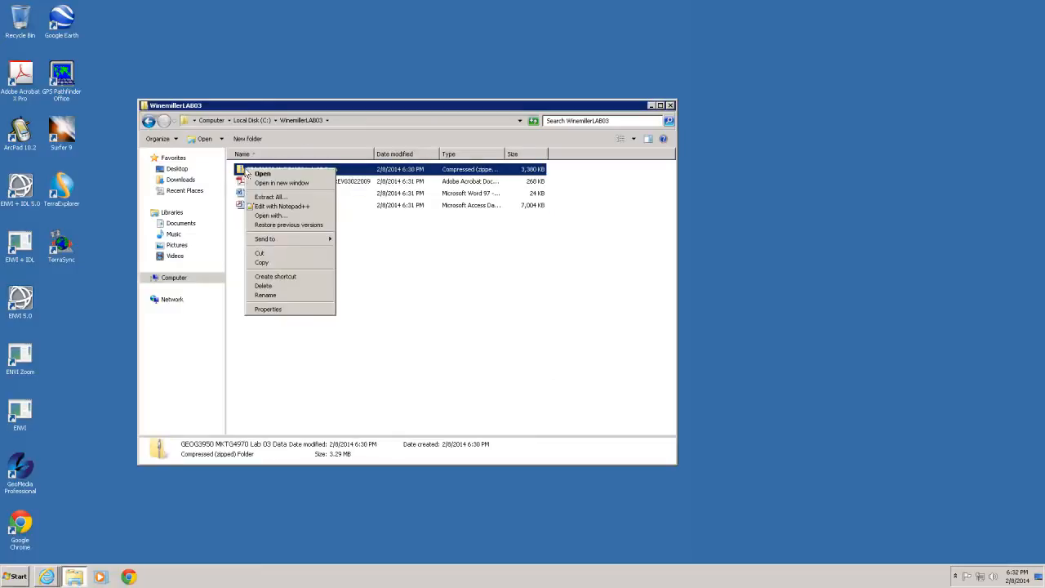
click(271, 290)
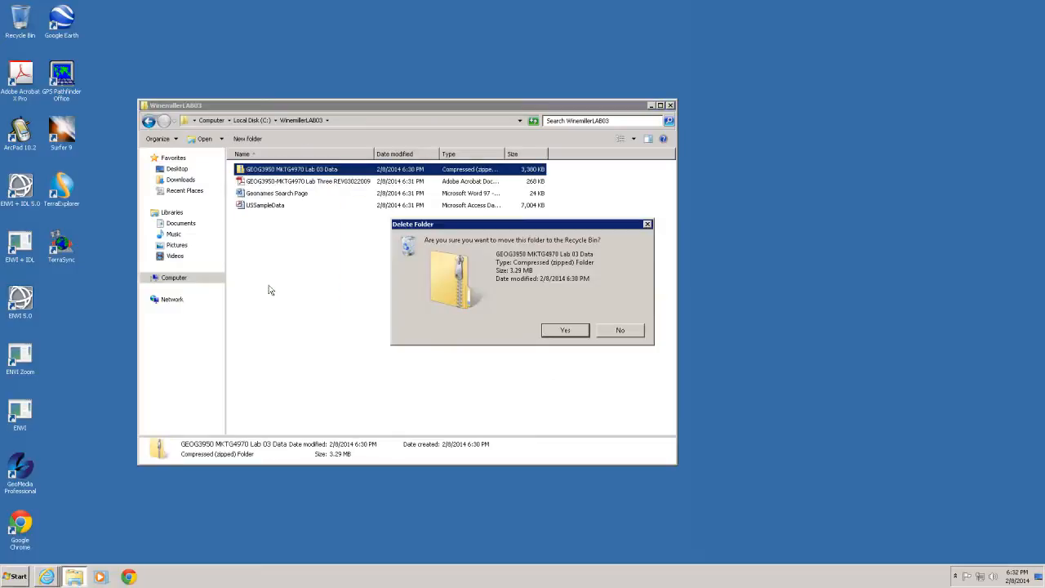
click(567, 332)
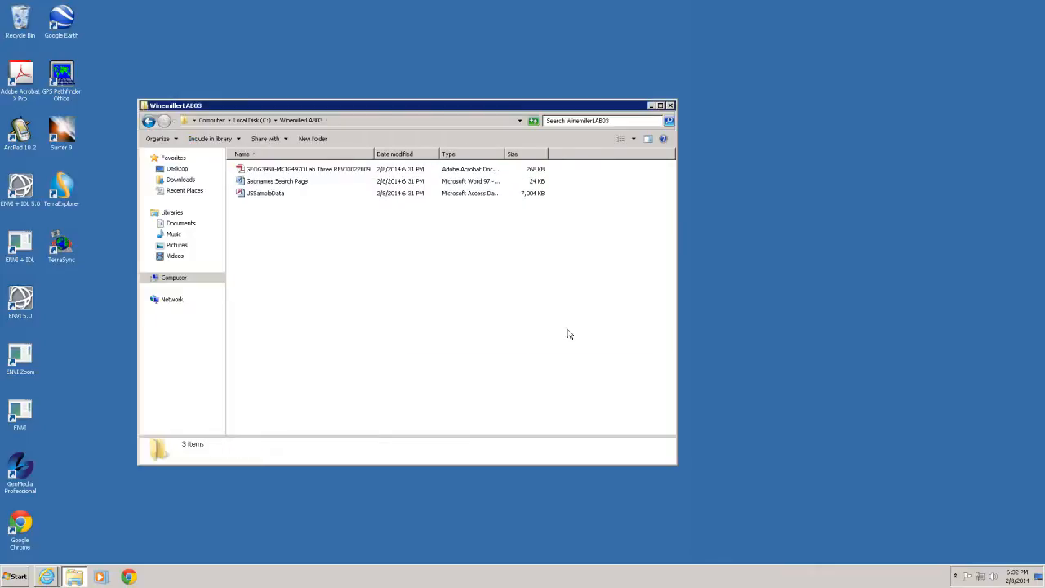
Step: Open the Lab Three PDF in Acrobat at full screen height and scroll into Part I
double_click(268, 171)
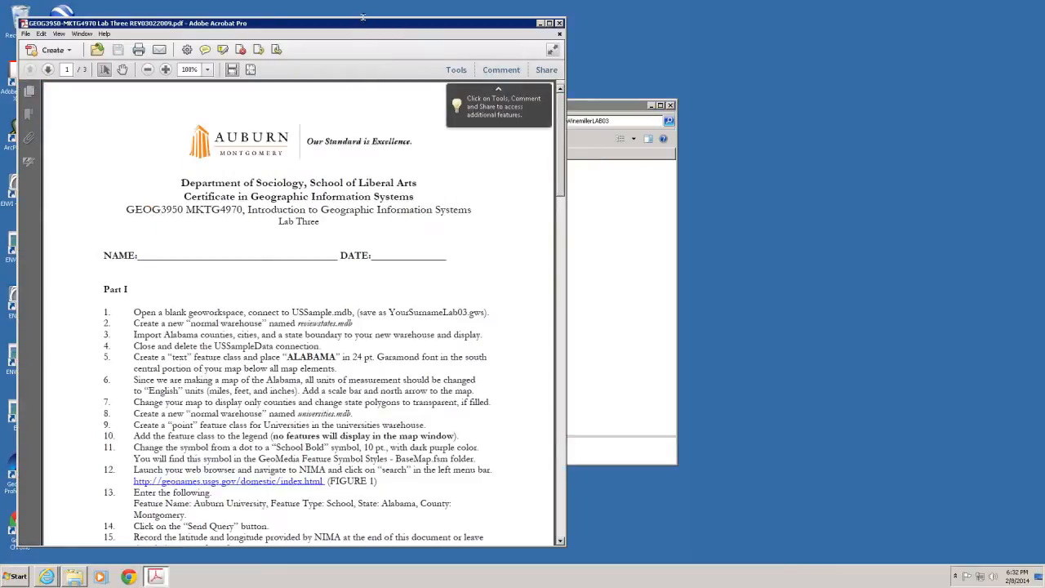
drag(361, 16, 362, 1)
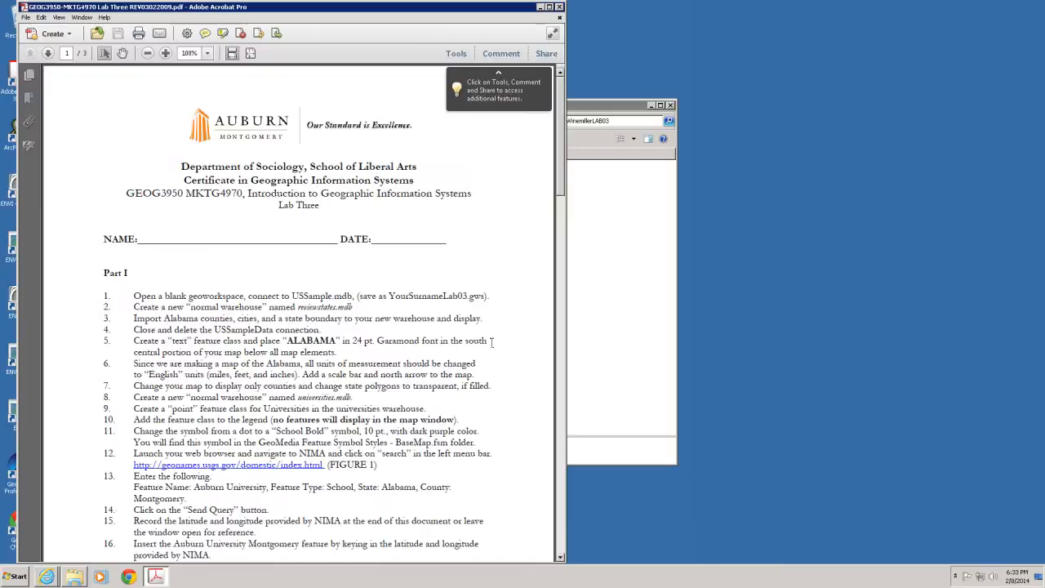
scroll(492, 325, down, 3)
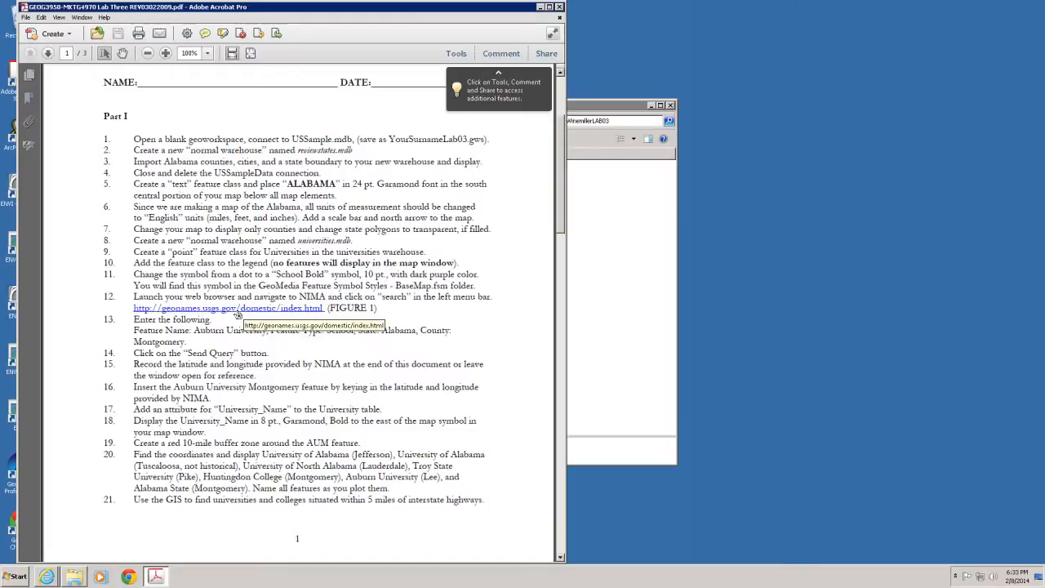
Step: Scroll the Lab Three PDF to page 2, showing Part II and the institution latitude/longitude table
scroll(237, 315, down, 3)
scroll(237, 310, down, 8)
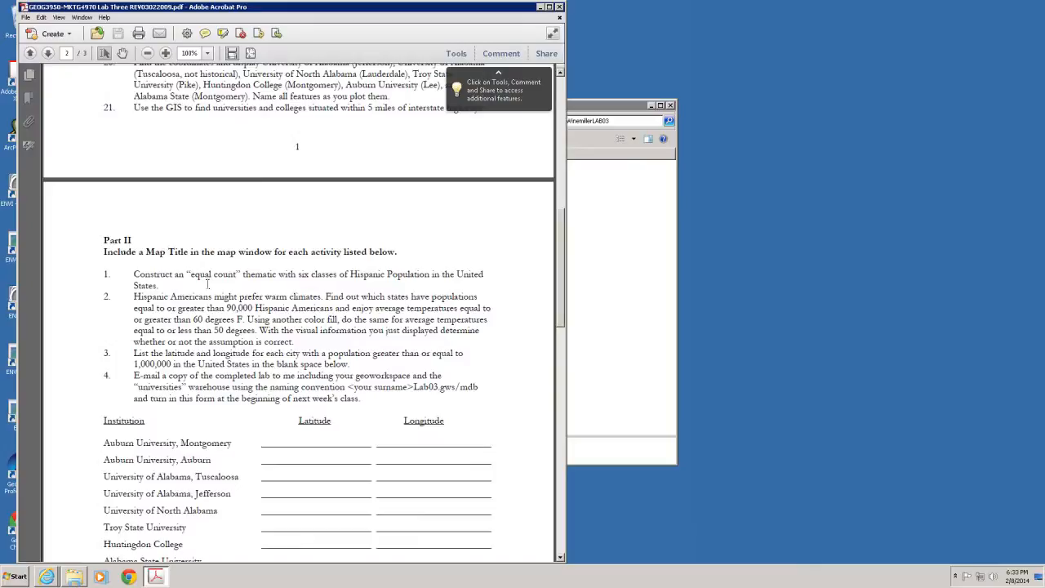
scroll(209, 283, down, 2)
scroll(209, 283, down, 3)
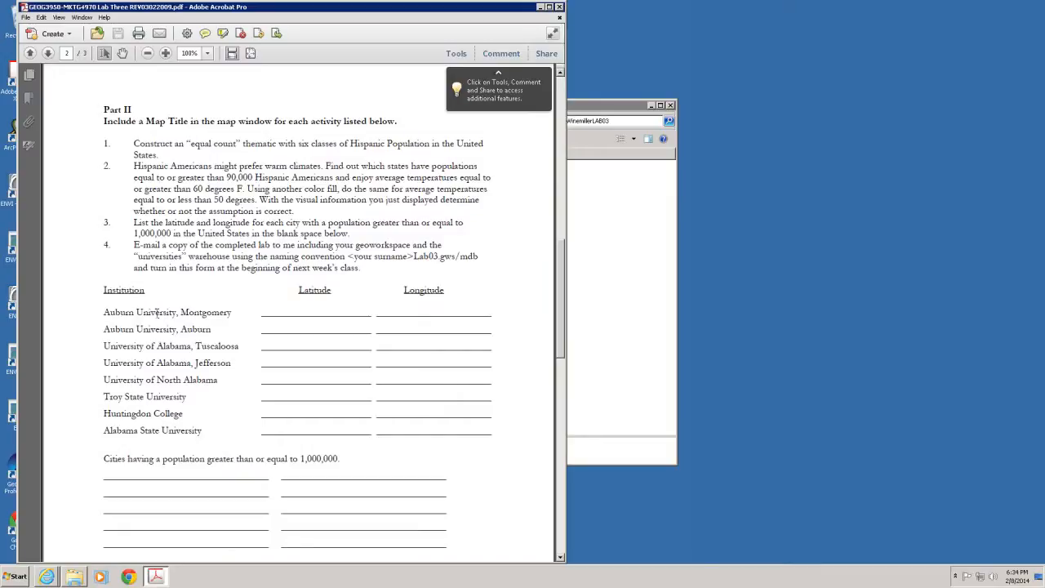
scroll(157, 312, down, 2)
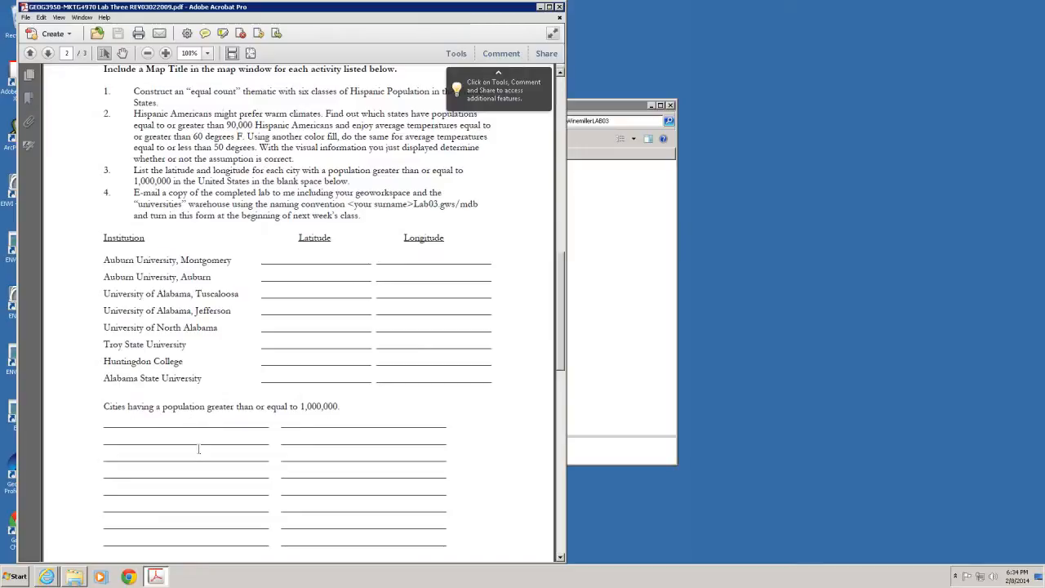
scroll(196, 441, up, 6)
scroll(189, 415, up, 1)
scroll(190, 416, down, 3)
scroll(189, 417, down, 2)
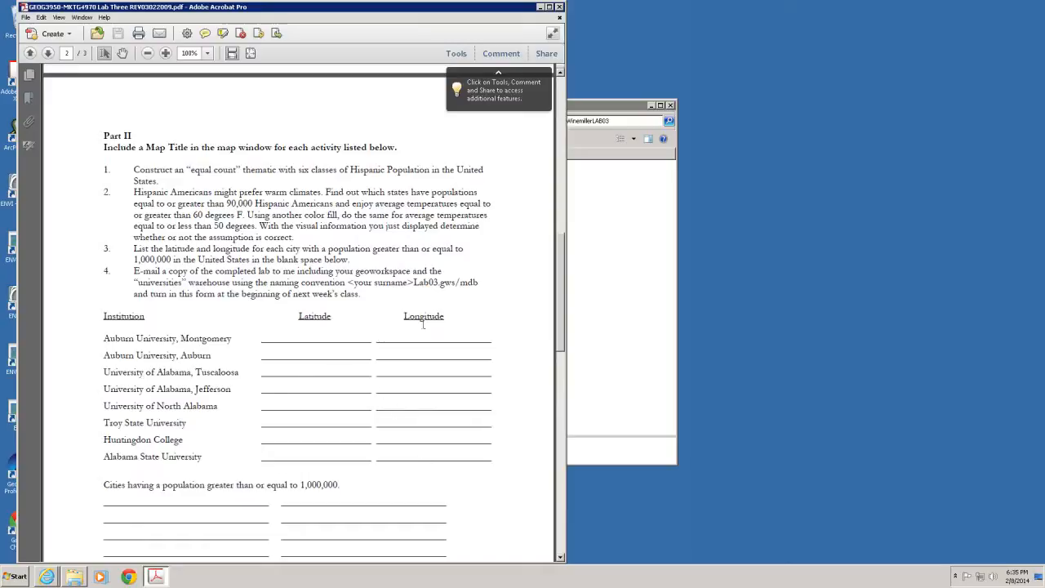
Step: Scroll the handout from page 3 back to page 1's step 12 geonames link
scroll(423, 321, down, 6)
scroll(423, 321, down, 10)
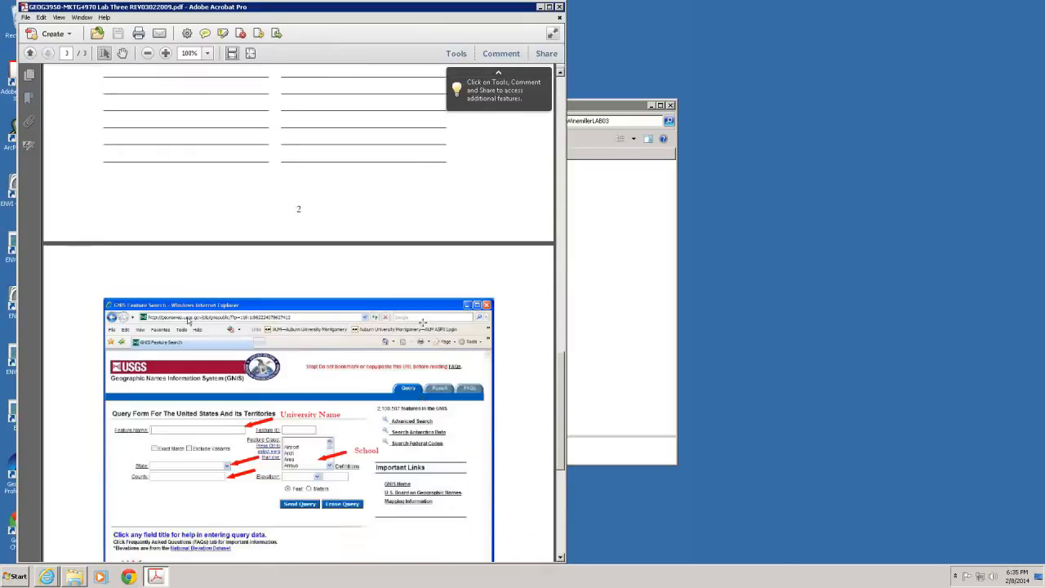
scroll(435, 357, down, 1)
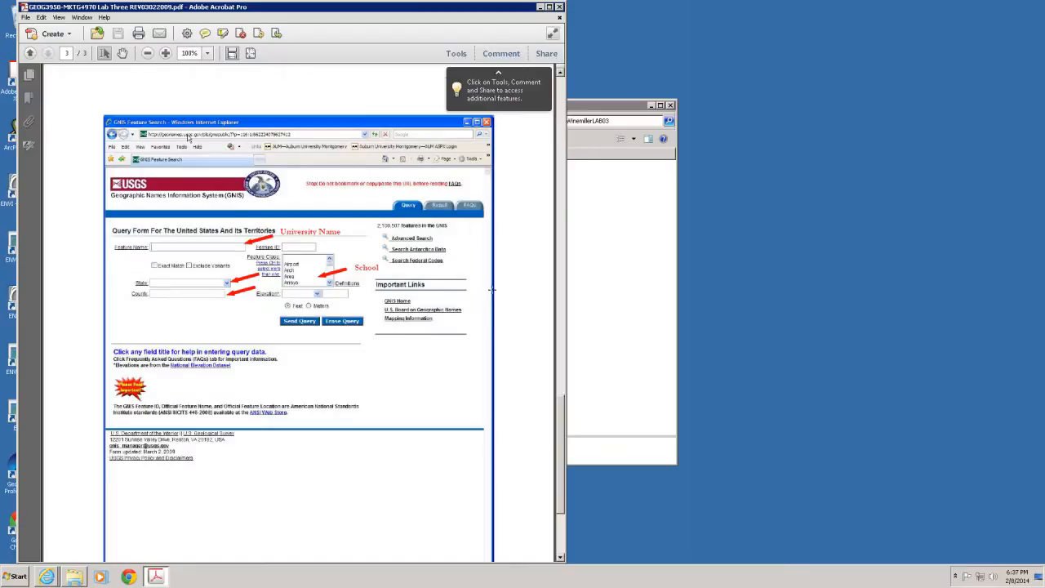
scroll(492, 289, down, 5)
scroll(497, 156, up, 6)
scroll(496, 156, up, 10)
scroll(497, 161, up, 10)
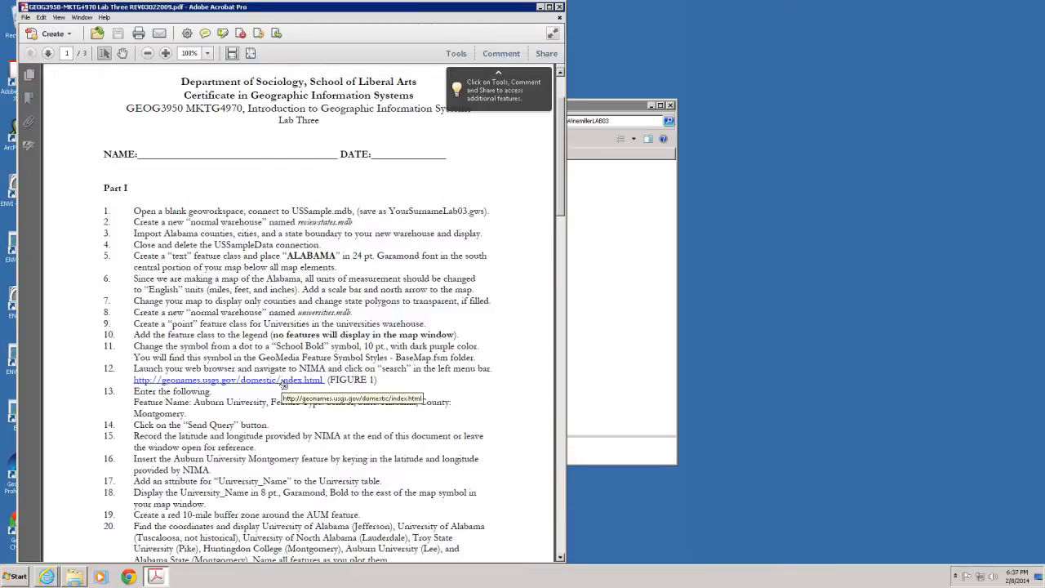
Step: Follow step 12's geonames.usgs.gov/domestic/index.html link, allowing the security warning
click(284, 382)
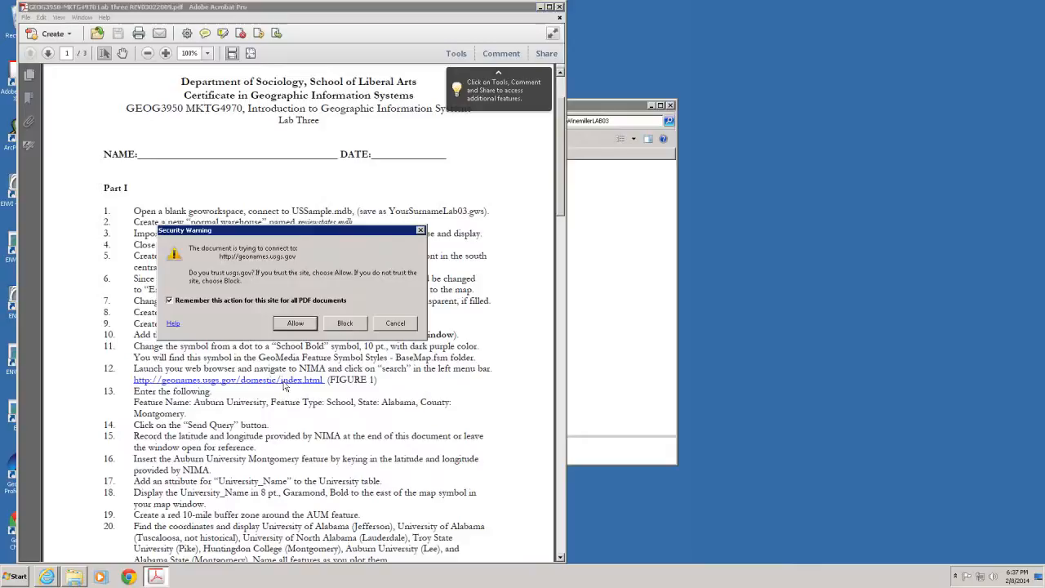
click(306, 328)
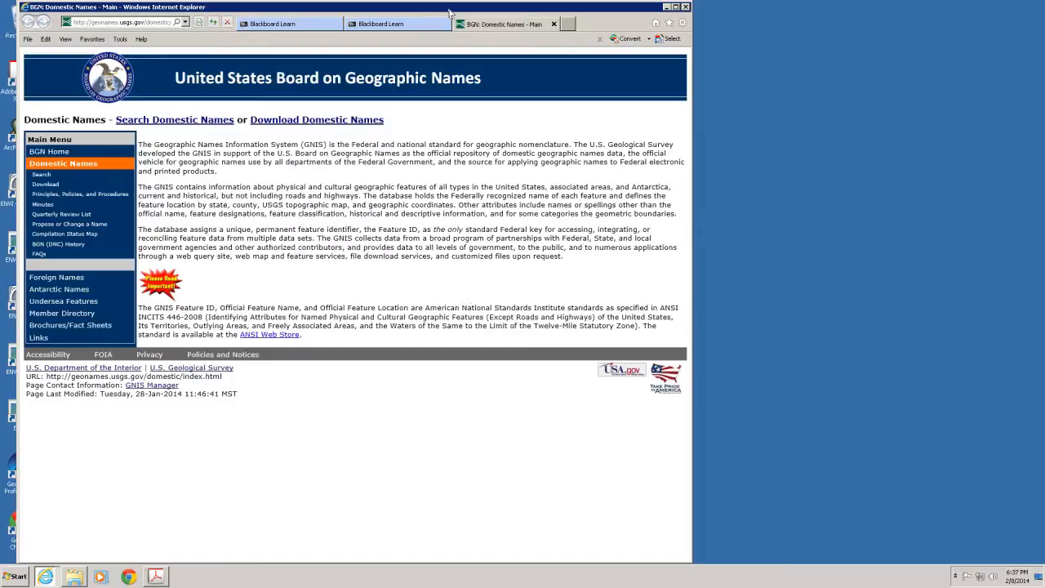
Step: Shift the Internet Explorer window slightly right and minimize it
drag(441, 12, 560, 12)
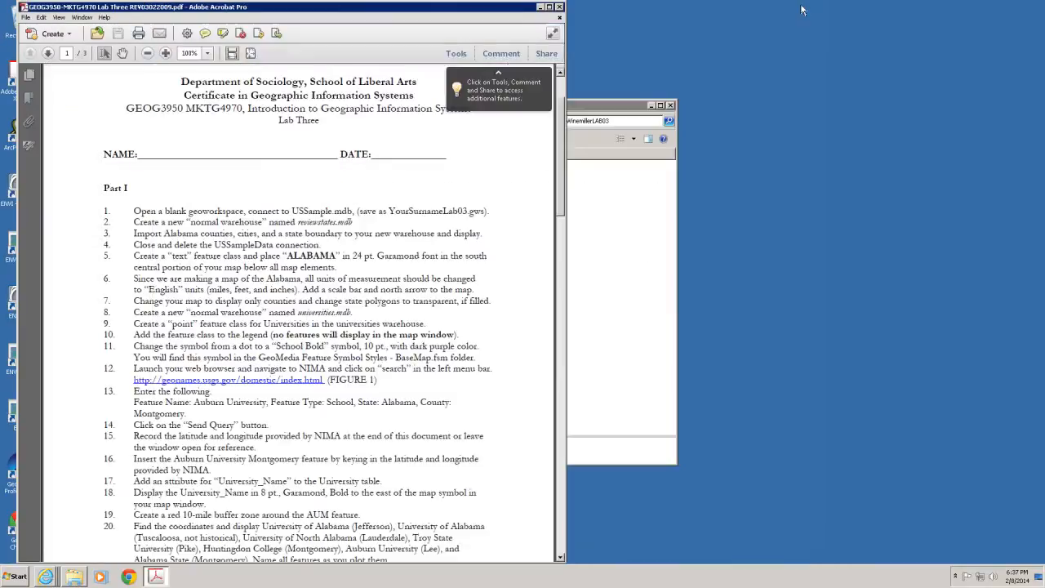
click(794, 6)
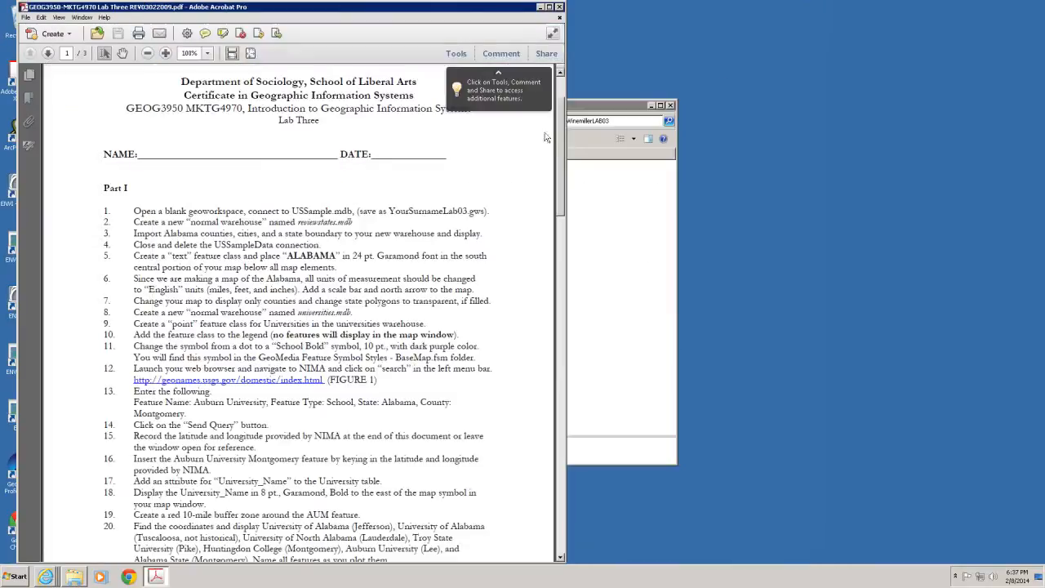
Step: Open Geonames Search Page from the WinemillerLAB03 folder in Word, accepting the suggested user name and initials
click(540, 10)
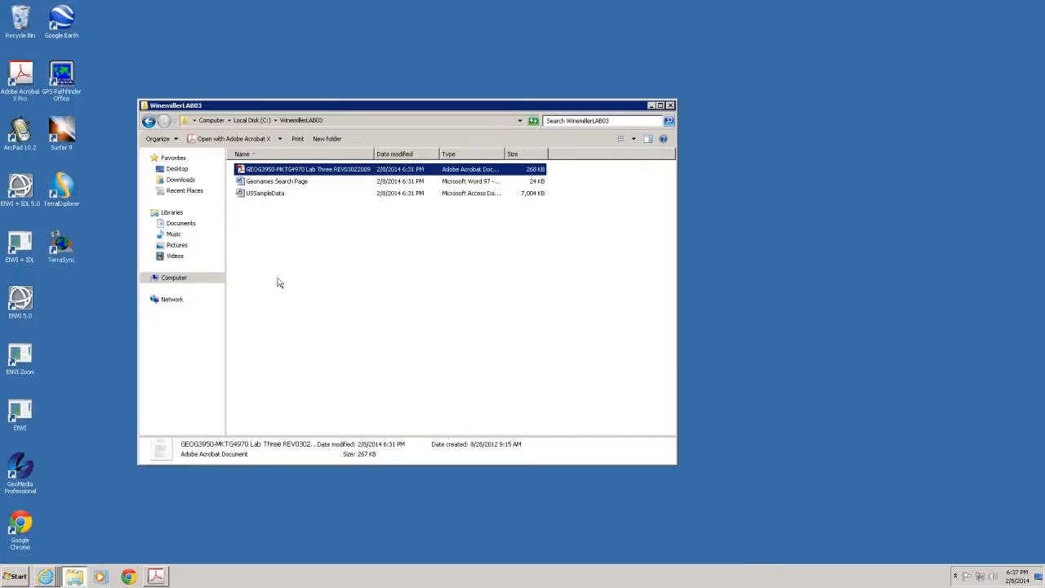
click(266, 185)
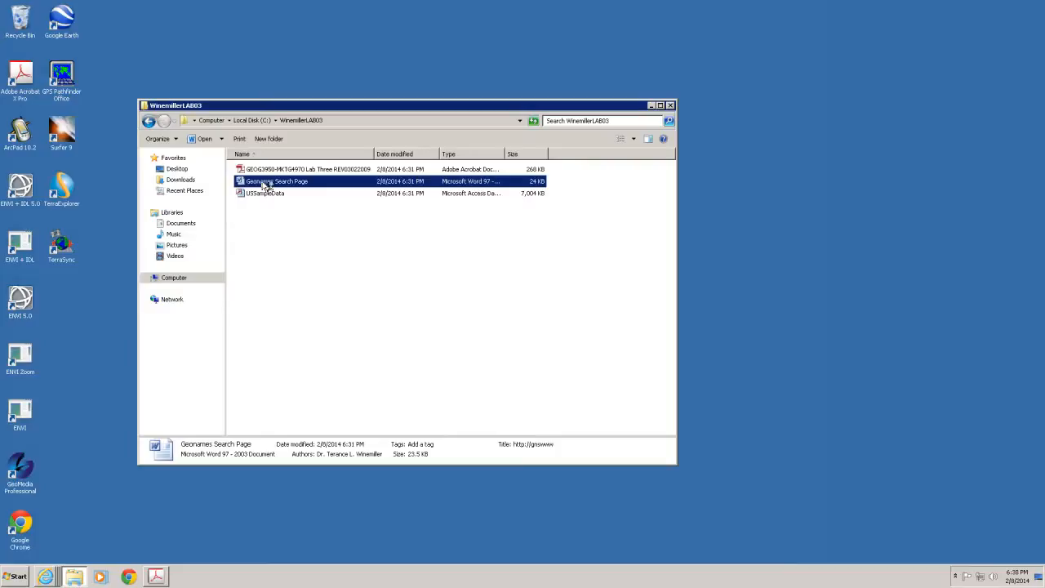
double_click(264, 186)
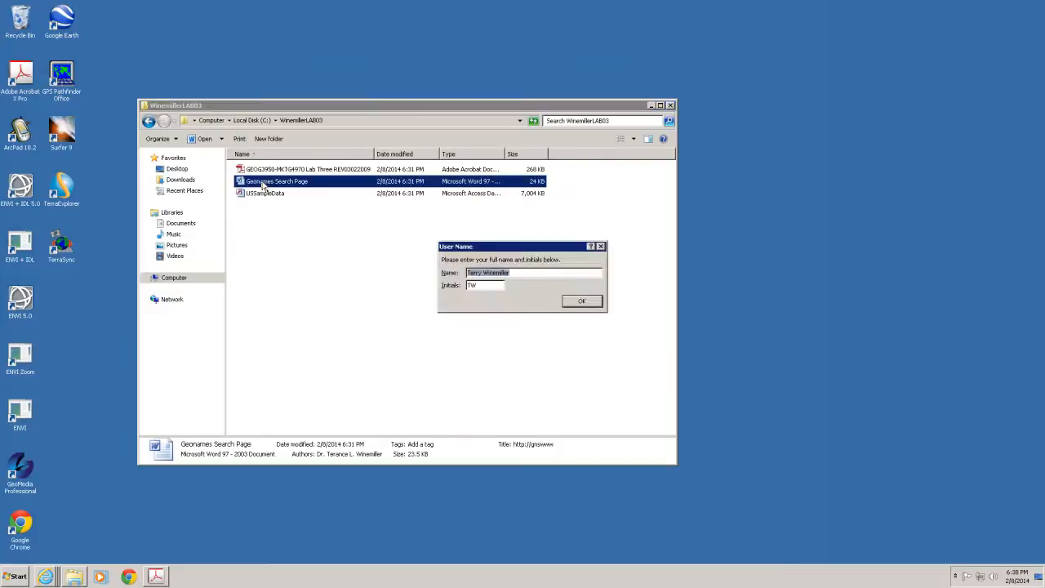
click(580, 302)
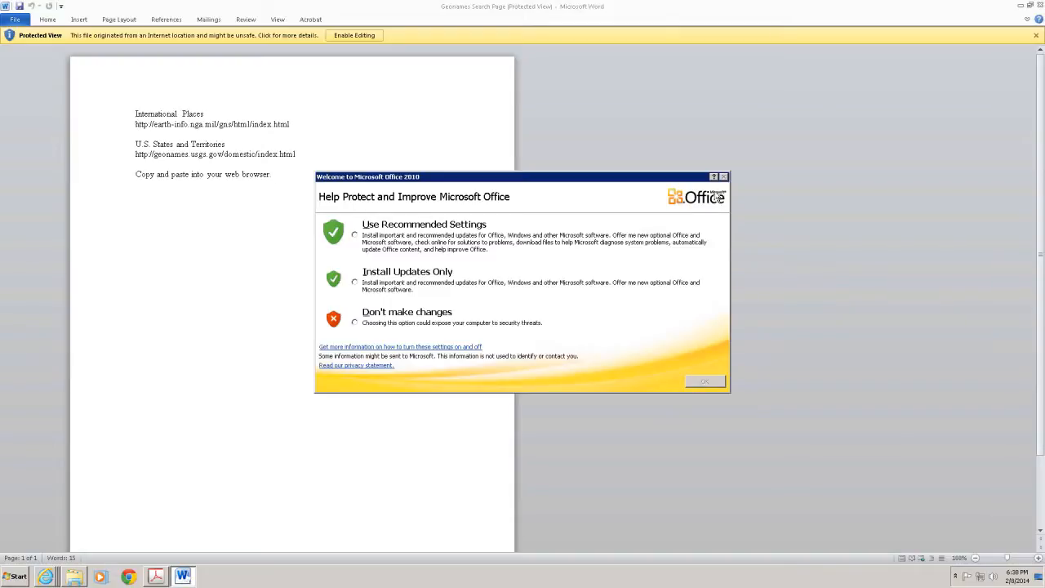
Step: Choose 'Don't make changes' for Office updates, then close the Geonames Search Page document
click(361, 322)
click(702, 383)
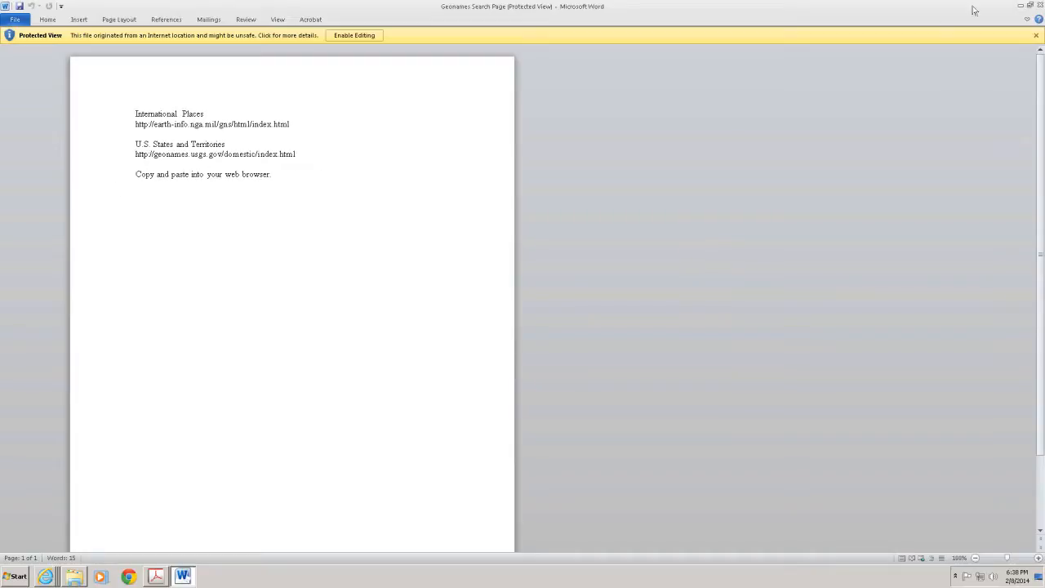
click(1041, 7)
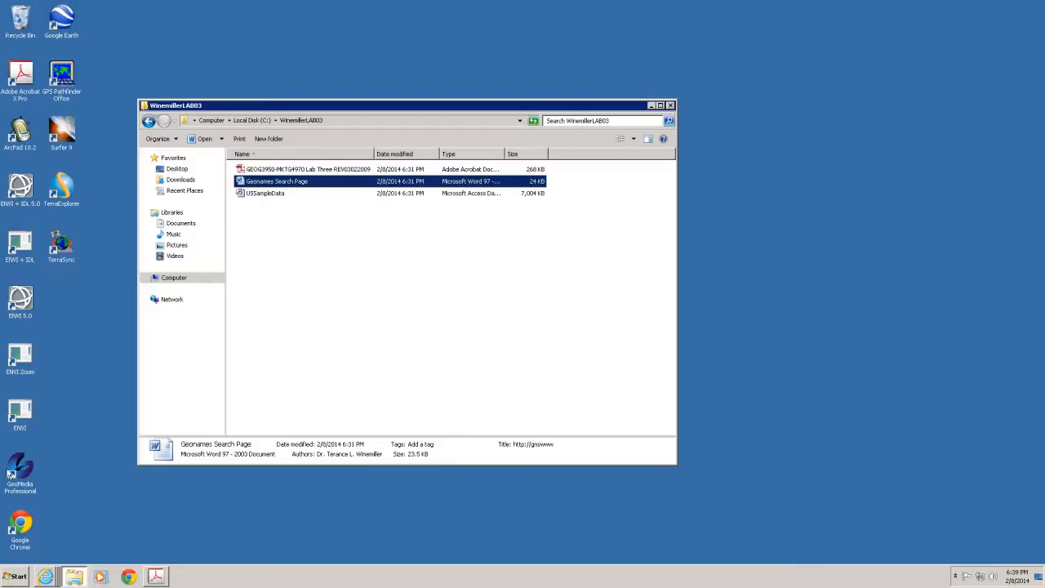
Step: Launch GeoMedia Professional from its folder under the Start menu's All Programs
click(8, 580)
click(29, 539)
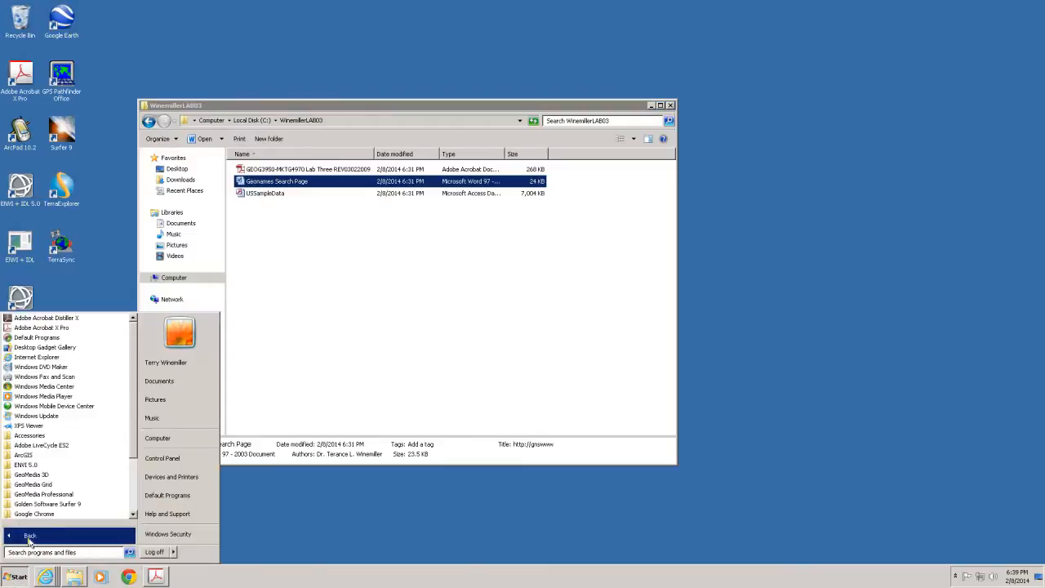
scroll(134, 433, down, 4)
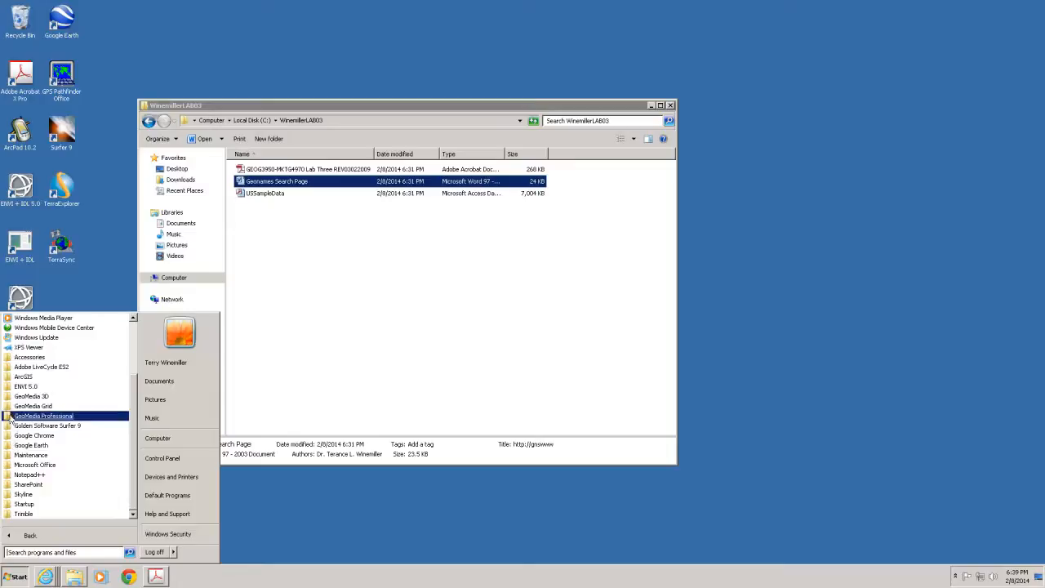
click(9, 418)
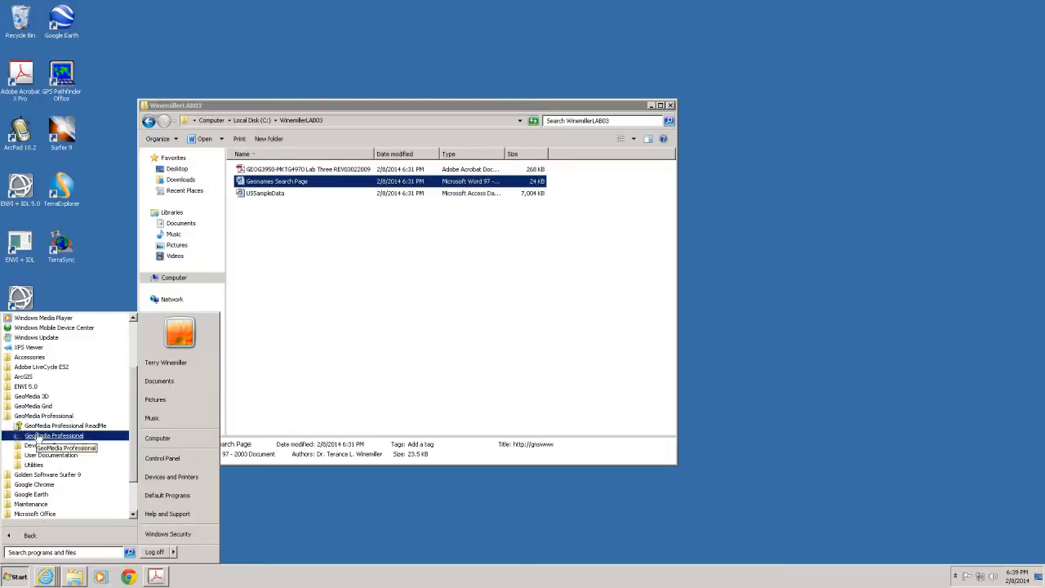
click(71, 430)
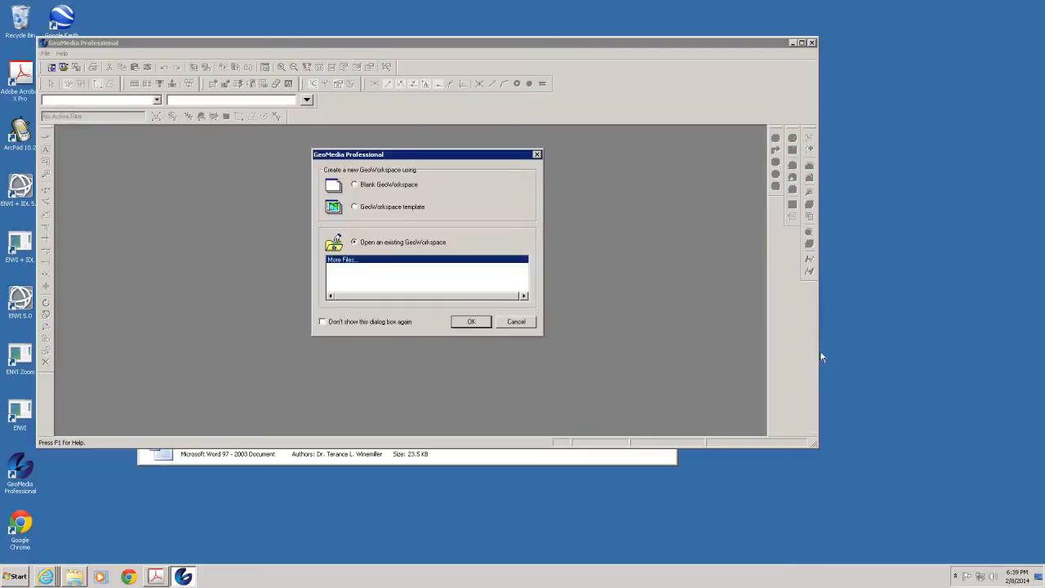
Step: Create a Blank GeoWorkspace, maximize GeoMedia, and dock the coordinate toolbar beside the select tools
click(354, 185)
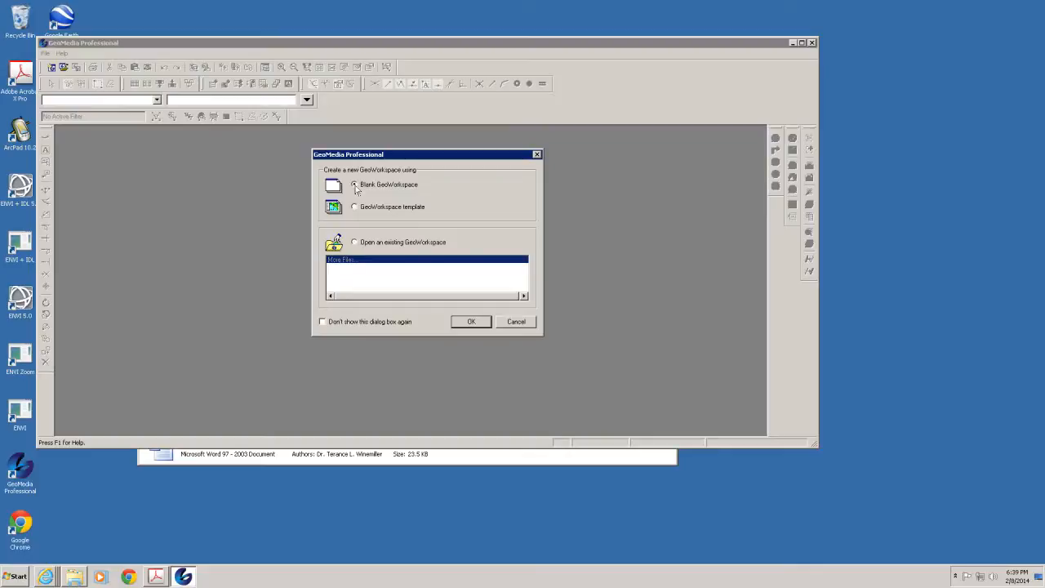
click(472, 323)
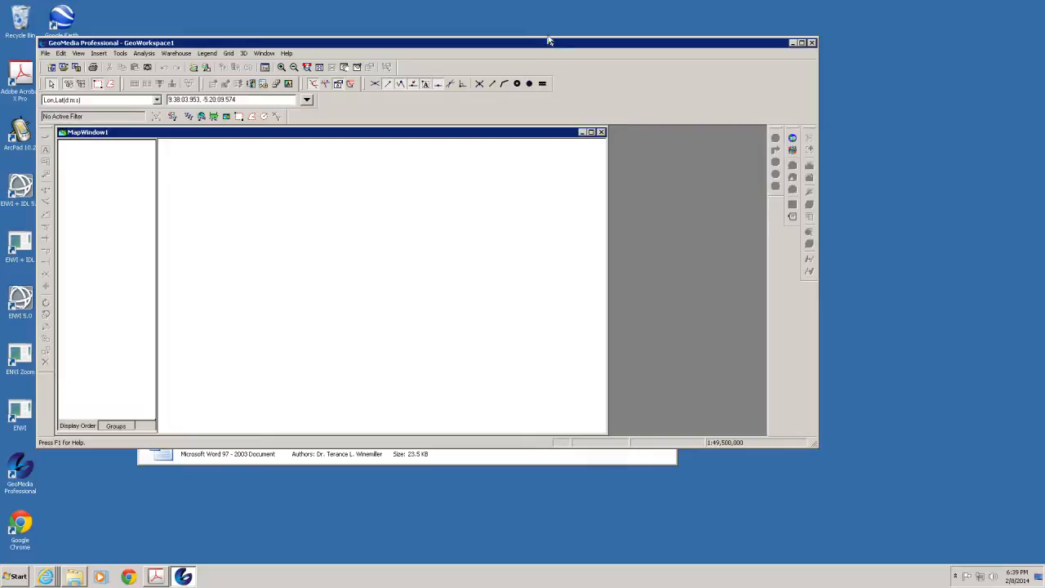
drag(547, 36, 547, 0)
click(803, 6)
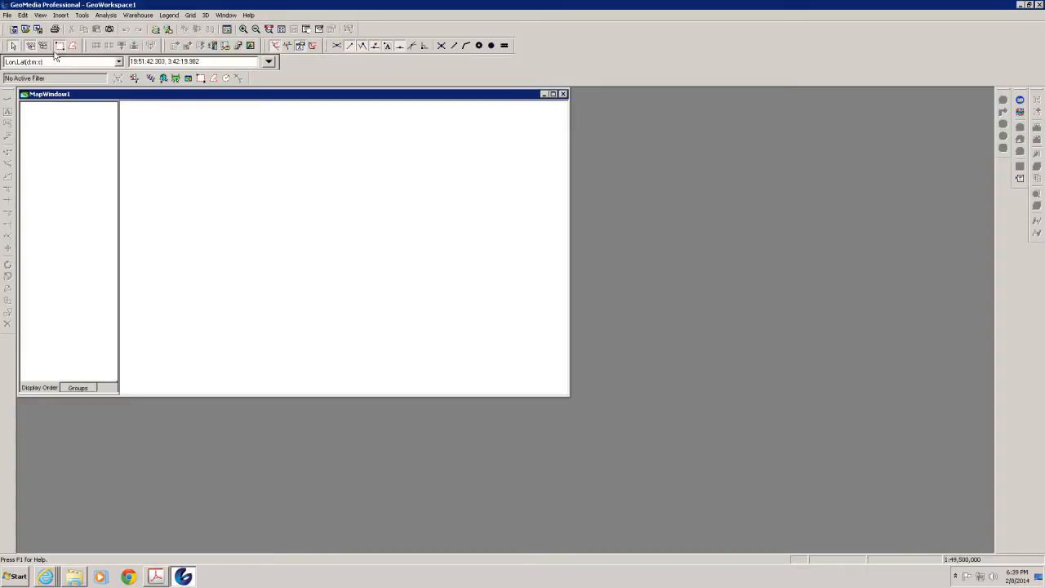
drag(63, 47, 83, 42)
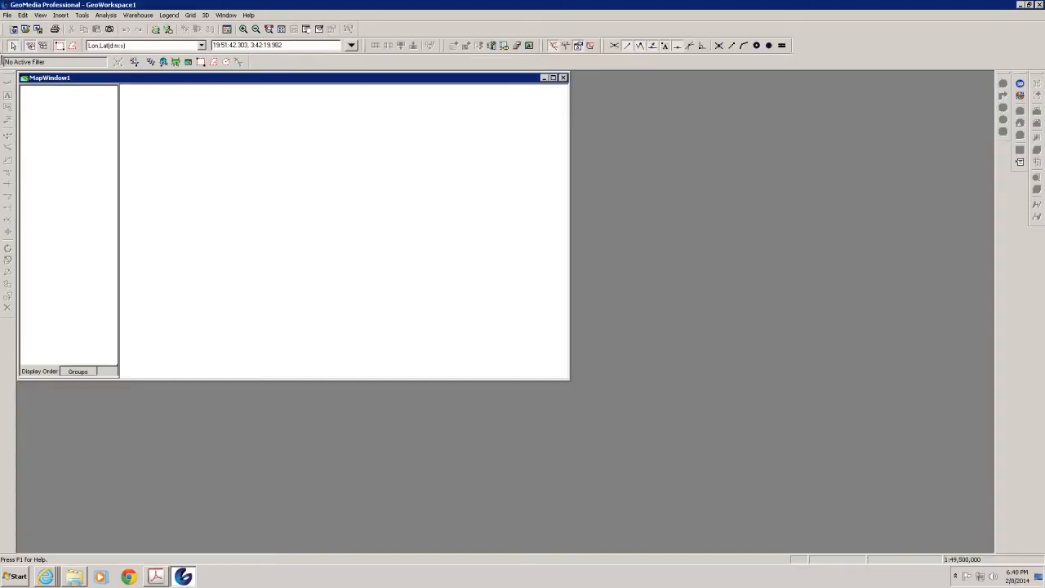
Step: Dock the filter toolbar in the top row, lower the right-edge toolbar, enlarge MapWindow1 and widen its legend
drag(4, 64, 85, 48)
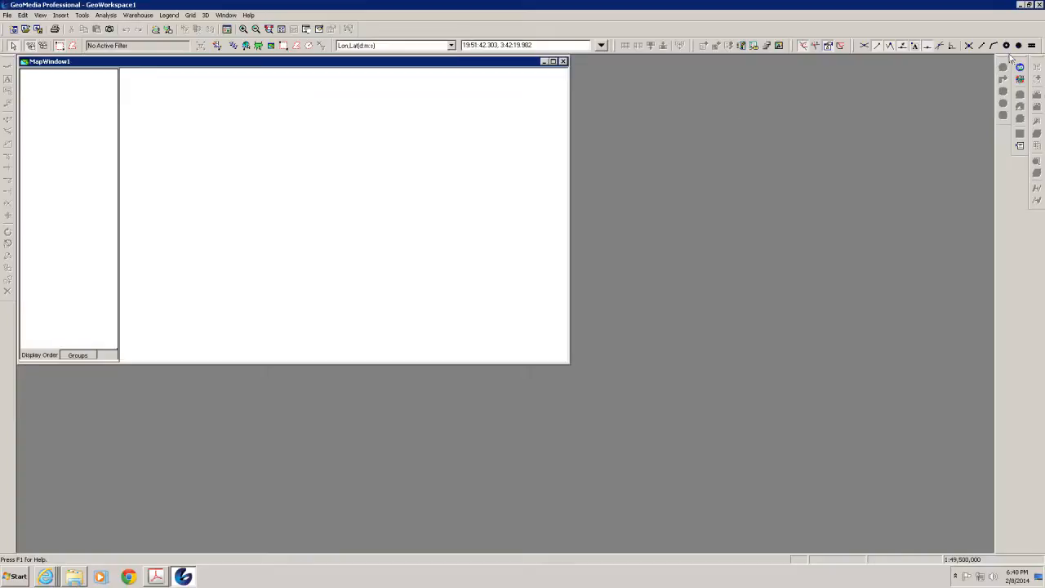
drag(1019, 58, 1038, 214)
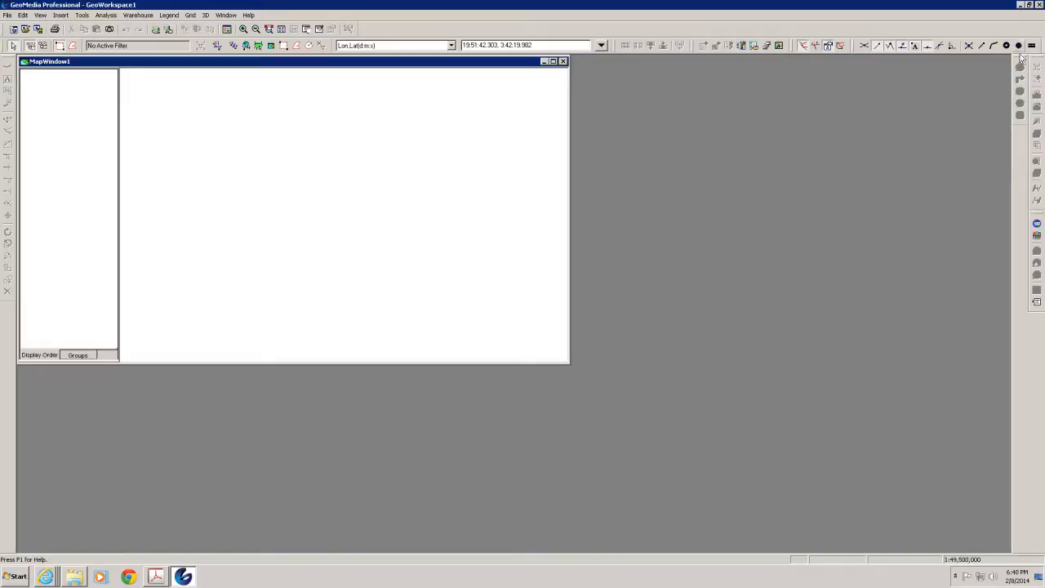
drag(1020, 58, 1038, 320)
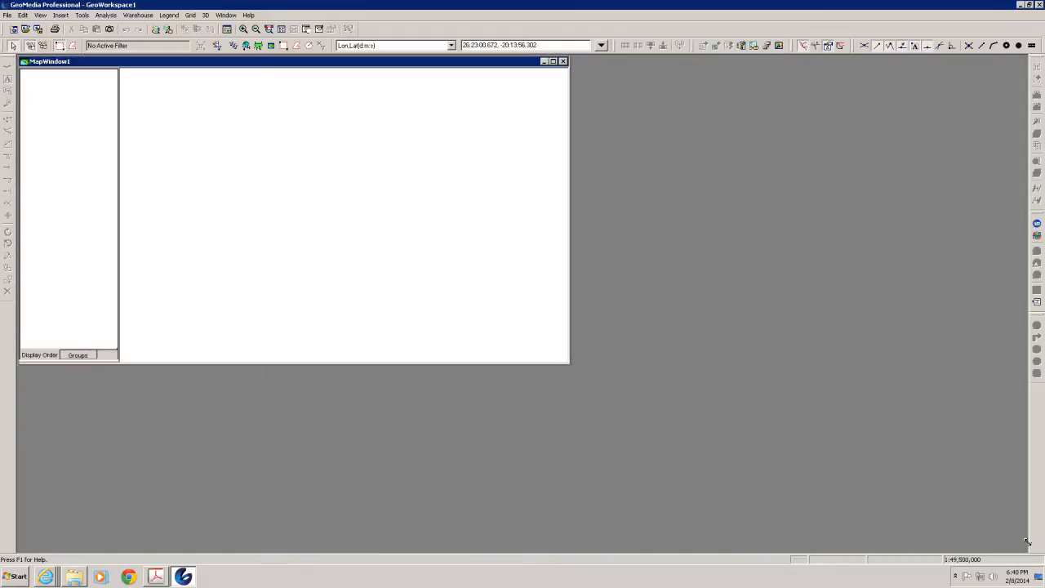
drag(1025, 550, 1027, 552)
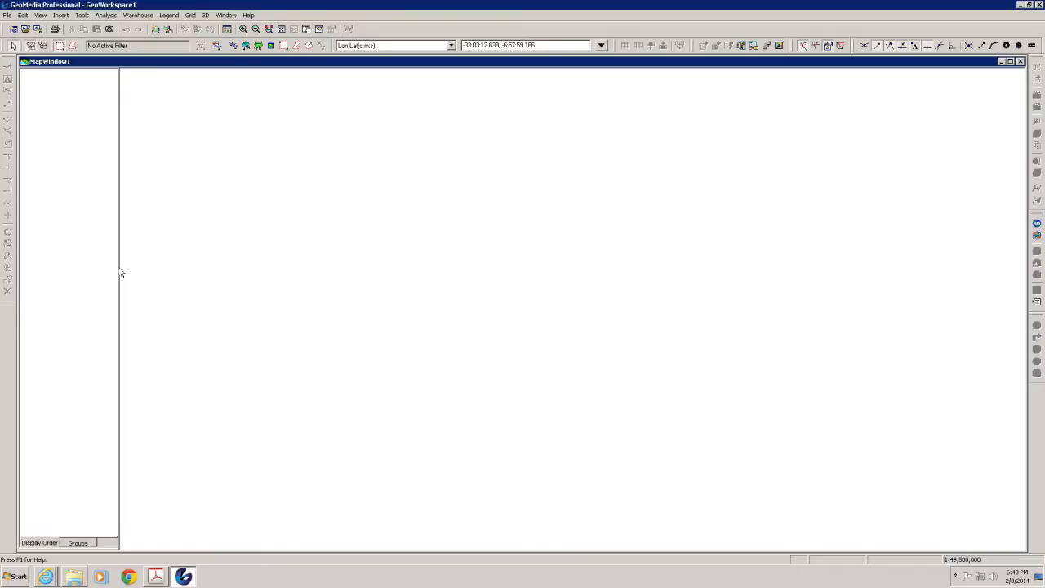
drag(118, 267, 161, 269)
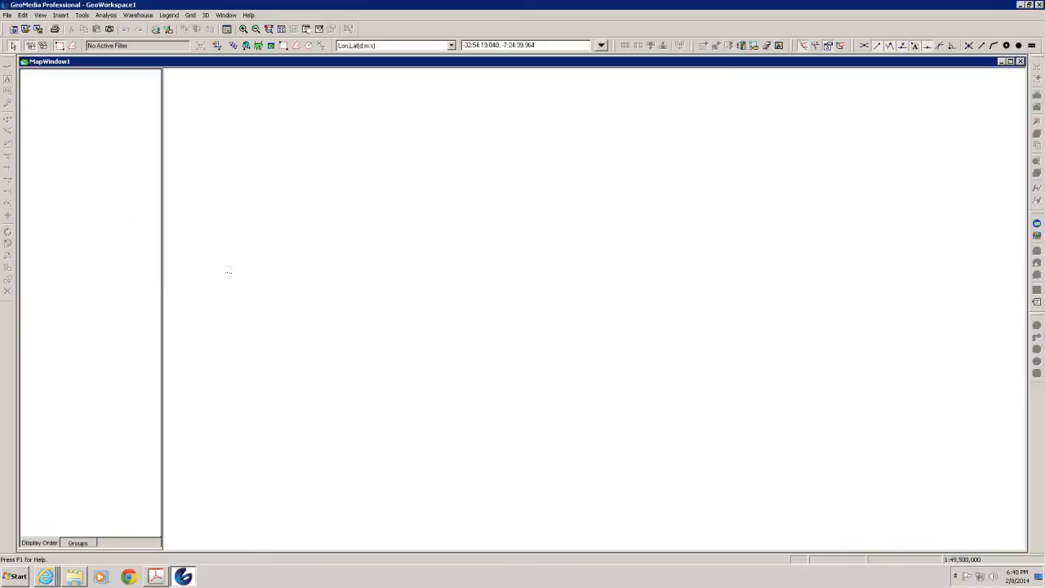
right_click(357, 268)
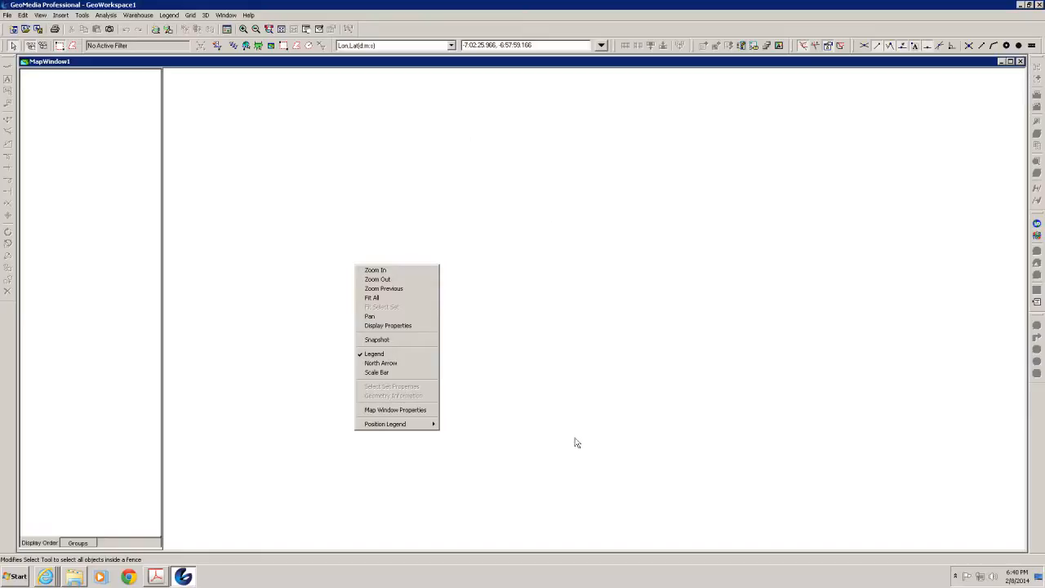
mouse_move(379, 427)
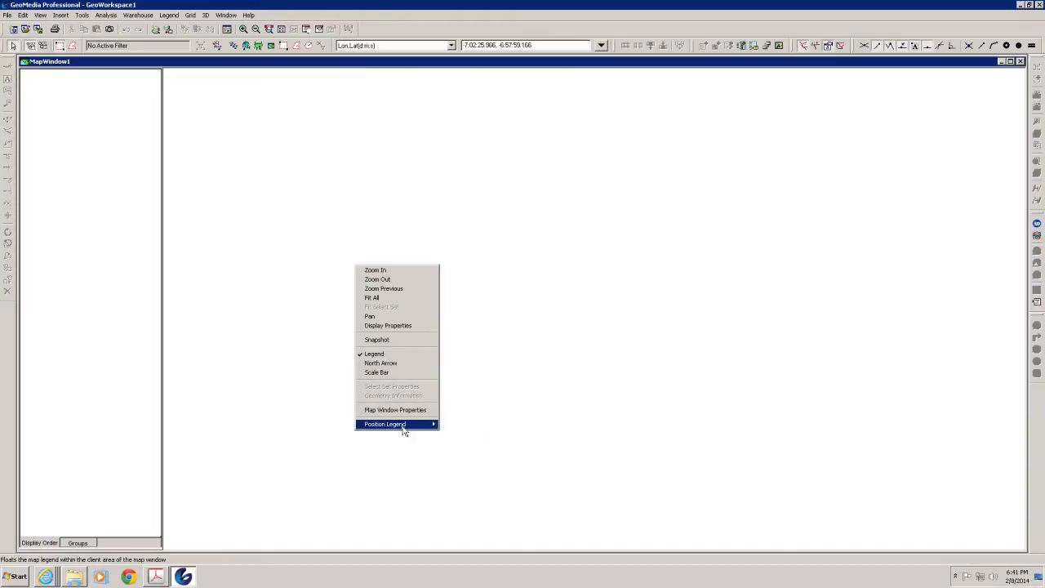
mouse_move(418, 424)
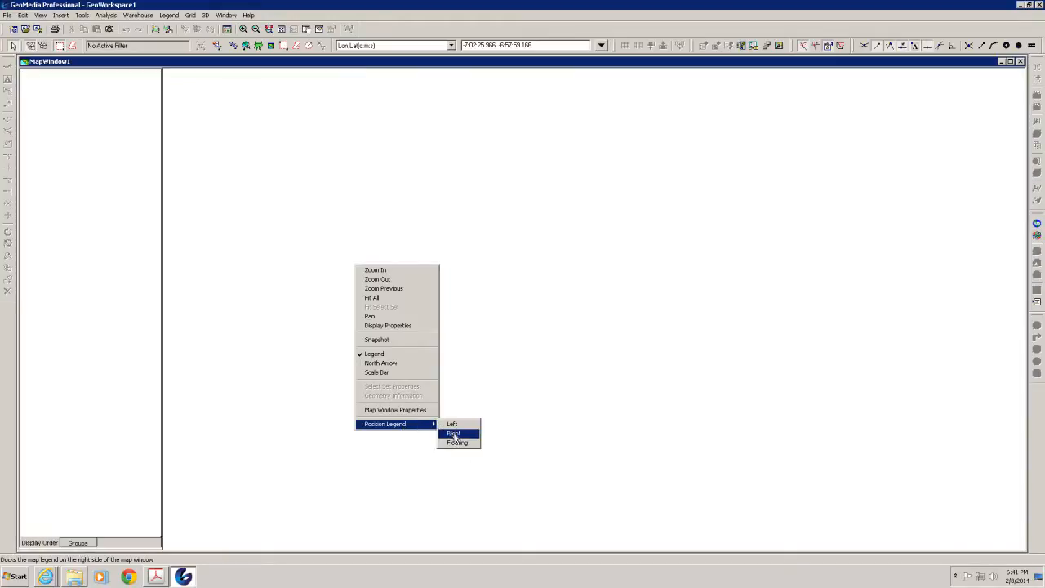
click(454, 434)
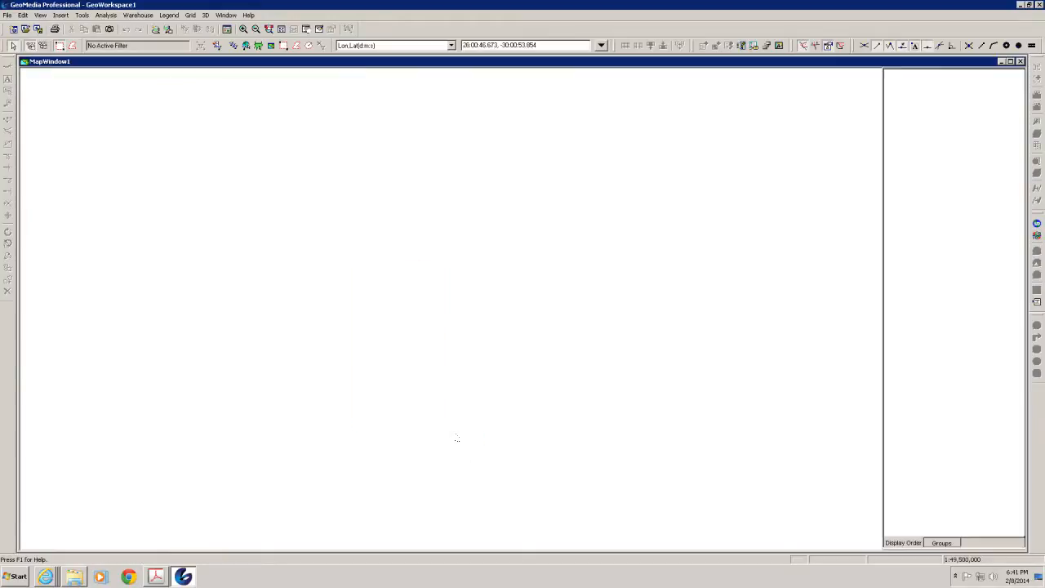
right_click(479, 397)
mouse_move(512, 557)
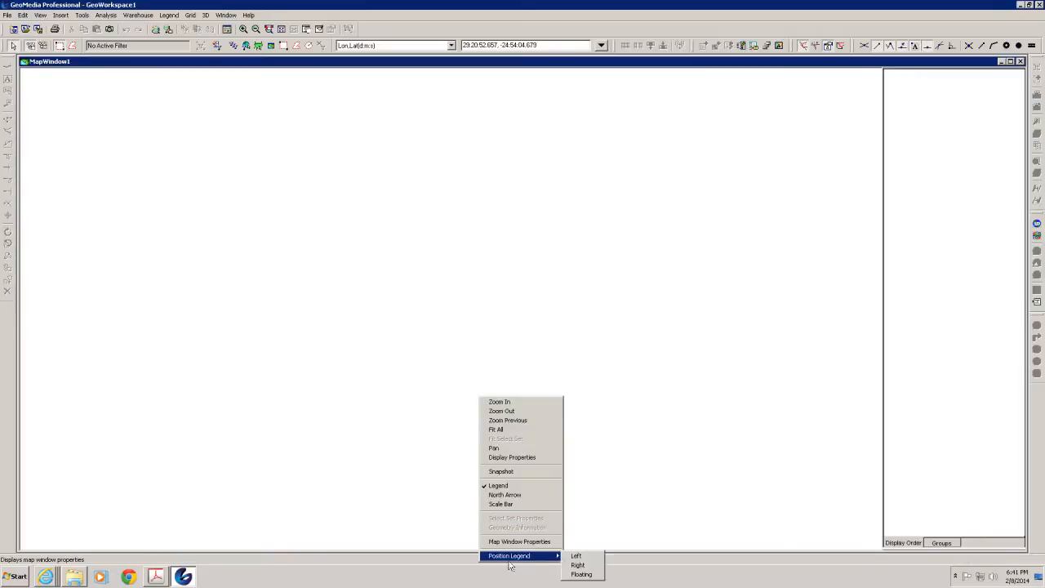
click(581, 574)
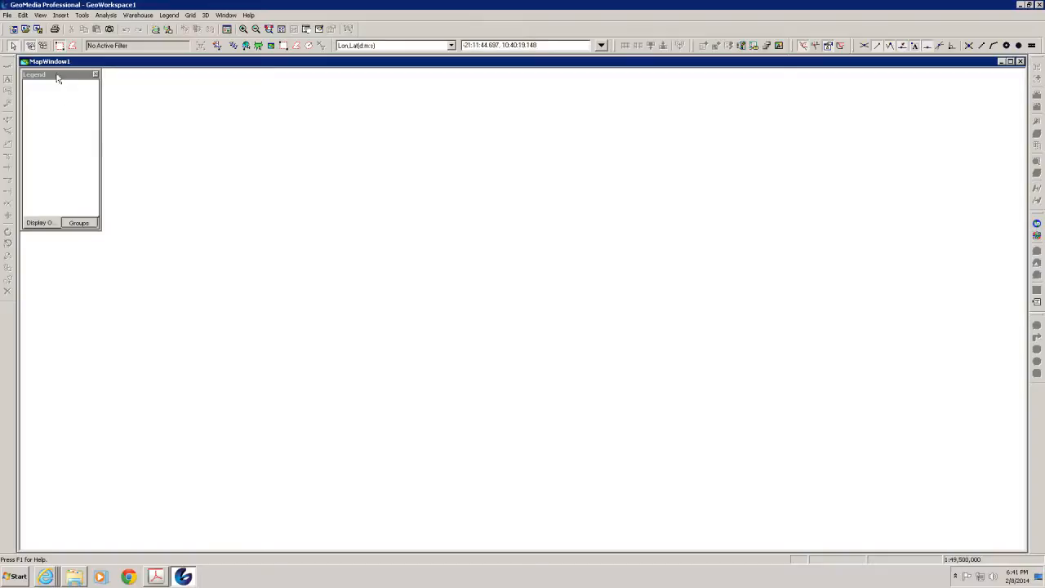
drag(57, 77, 167, 170)
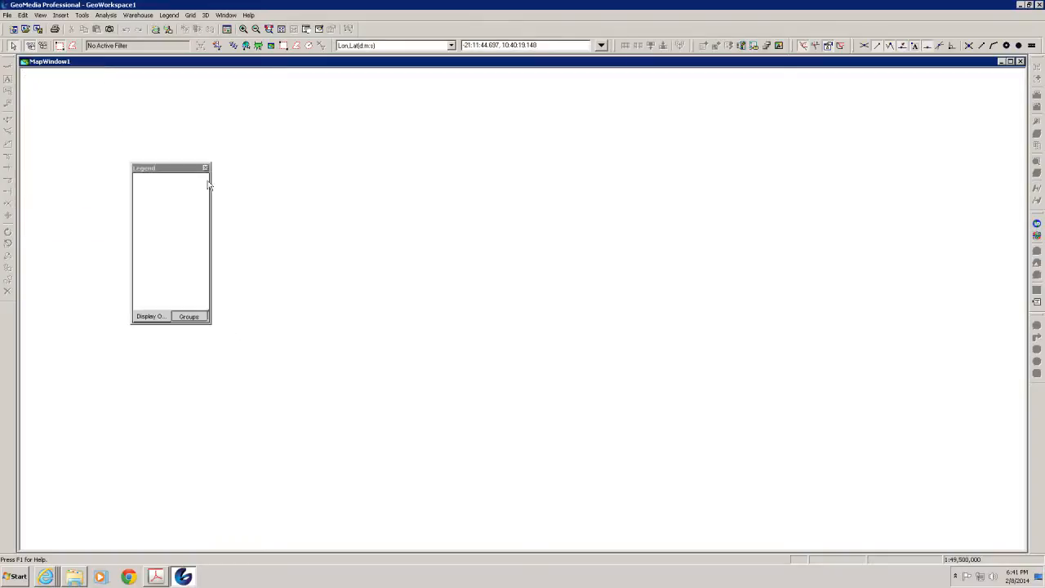
right_click(366, 250)
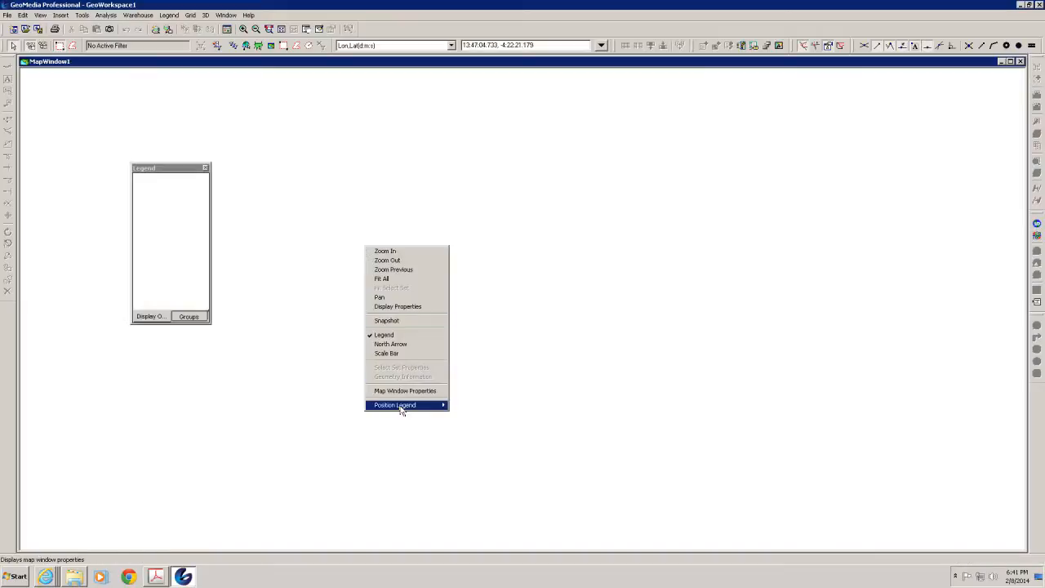
mouse_move(405, 408)
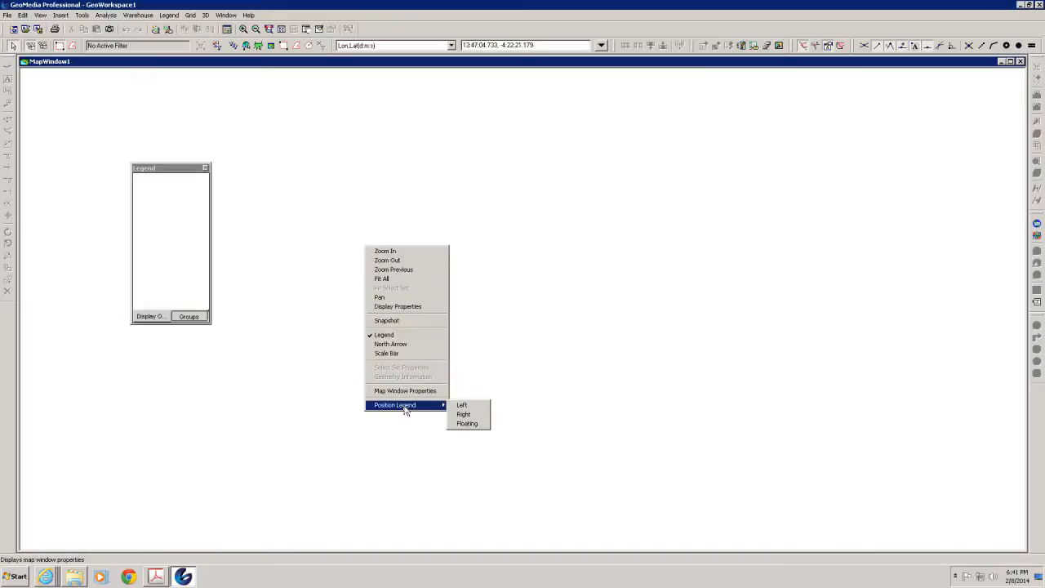
click(463, 406)
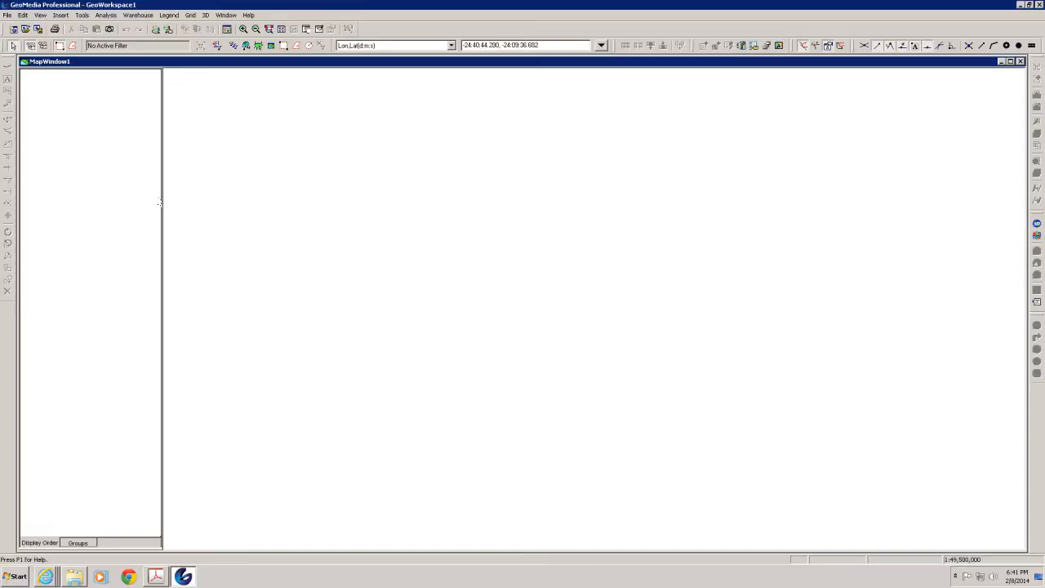
Step: Start a new Access warehouse connection from Warehouse > Connections and rename it to USSample
click(136, 17)
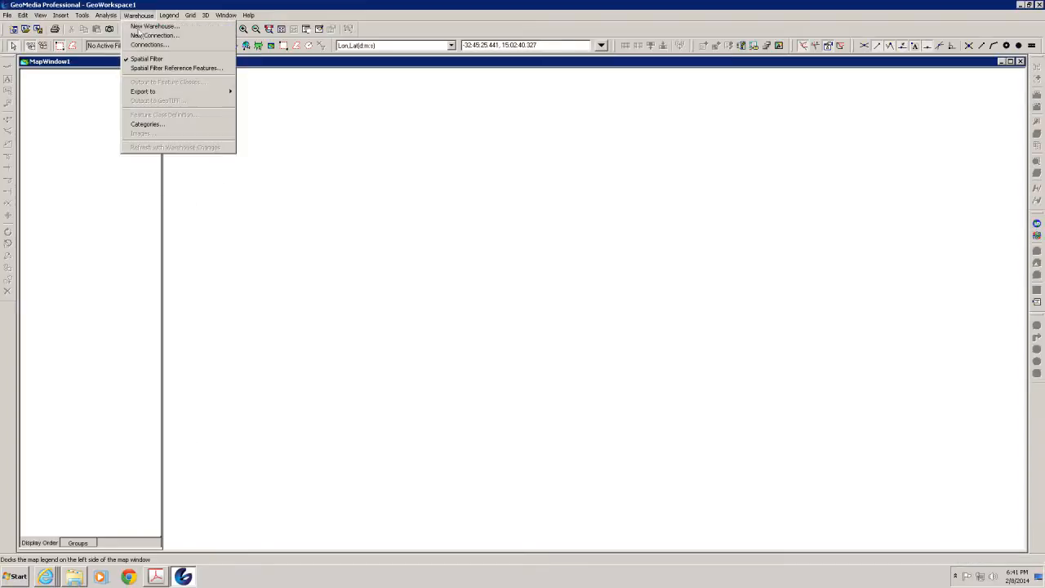
click(145, 45)
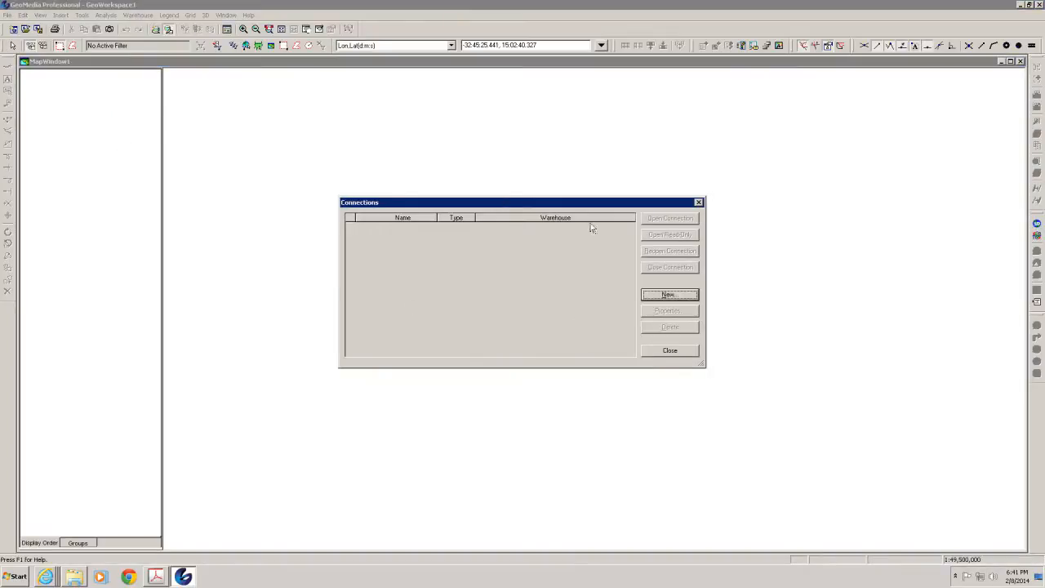
click(670, 294)
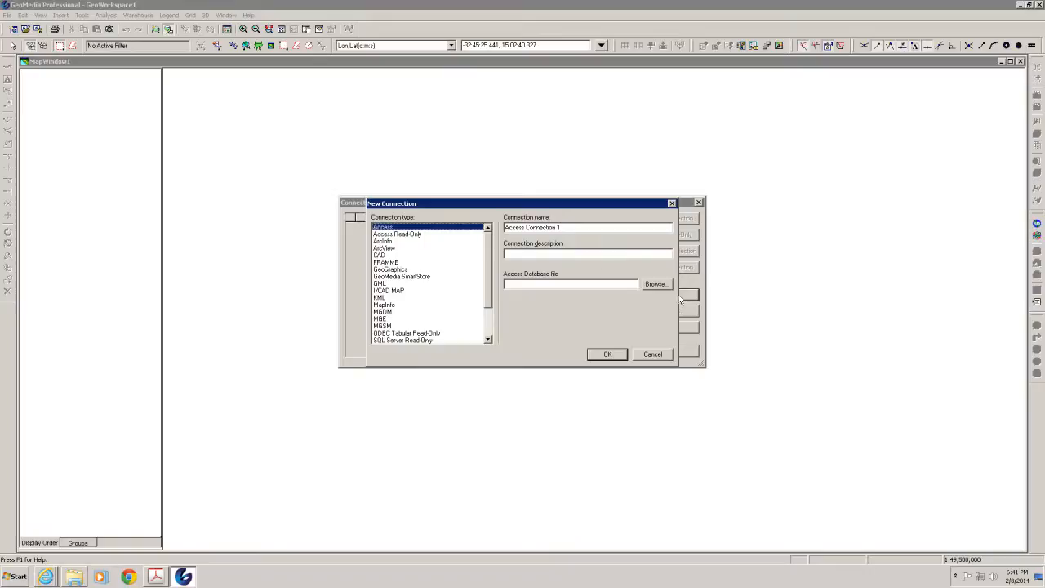
drag(526, 227, 599, 228)
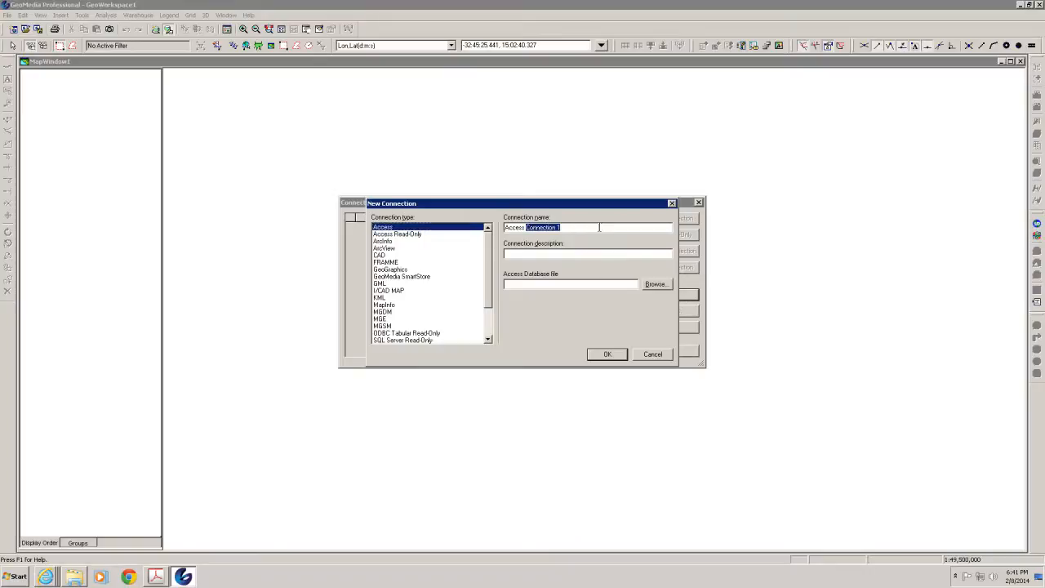
text(U)
Step: Connect an Access warehouse to USSampleData in C:\LAB03 and close the Connections list
click(656, 285)
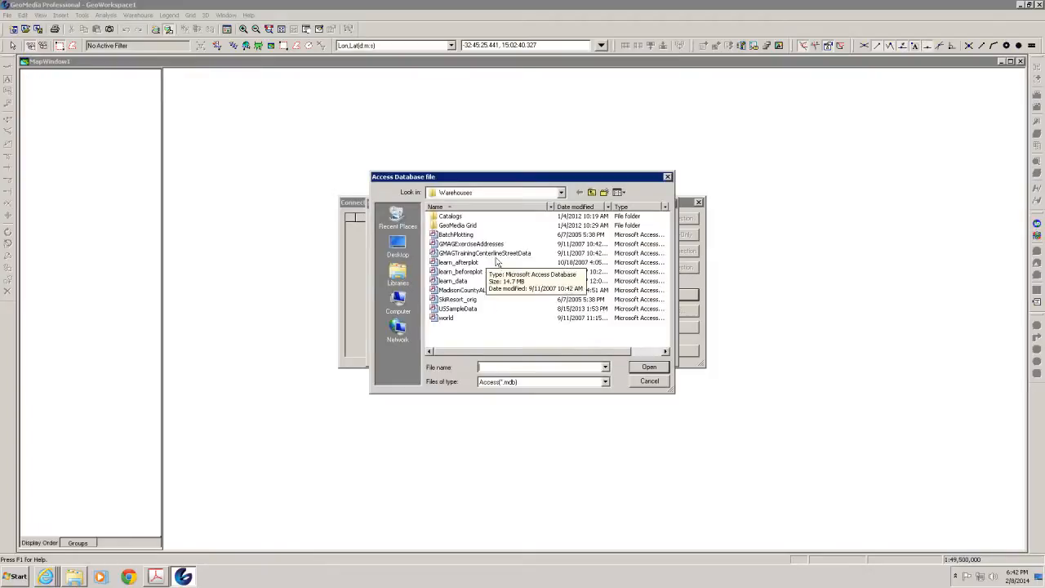
click(562, 193)
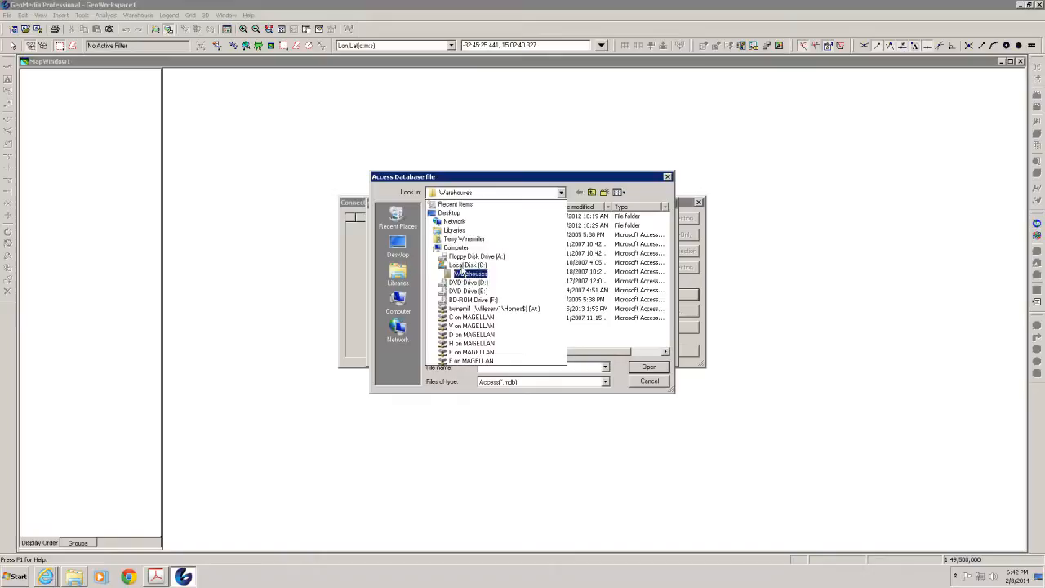
click(464, 265)
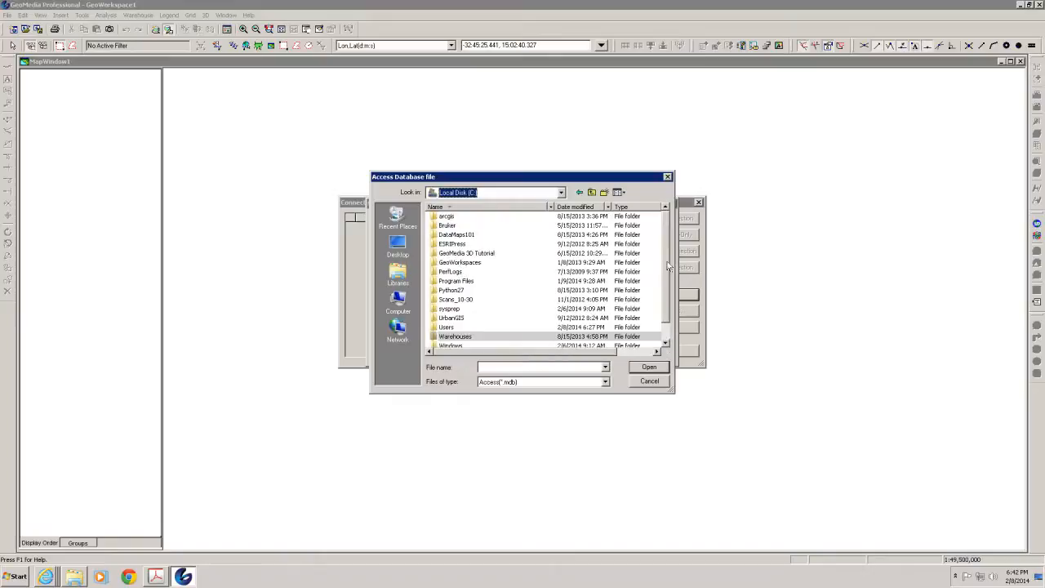
drag(667, 274, 674, 324)
double_click(461, 337)
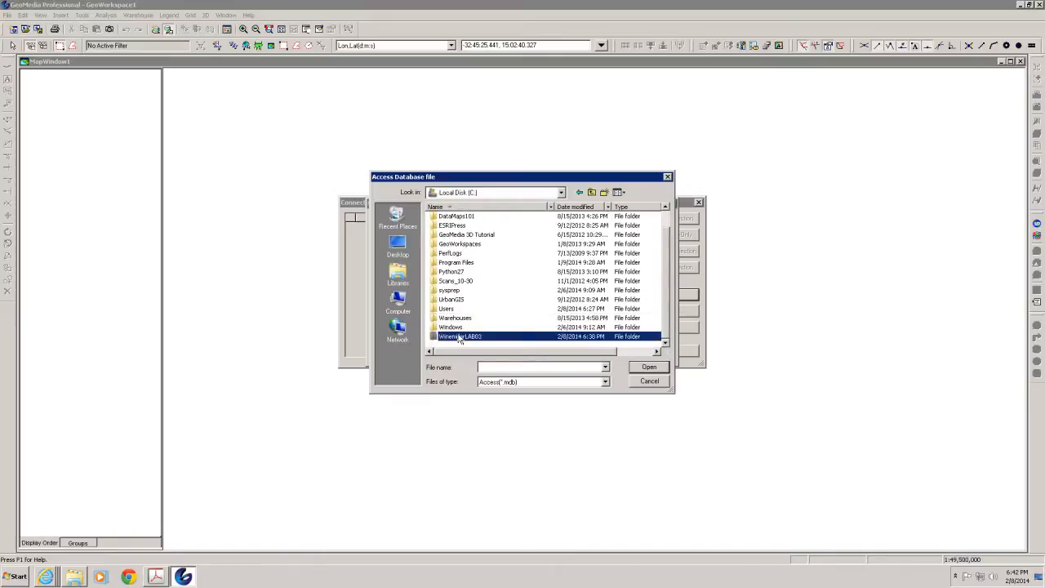
click(451, 216)
click(647, 368)
click(607, 355)
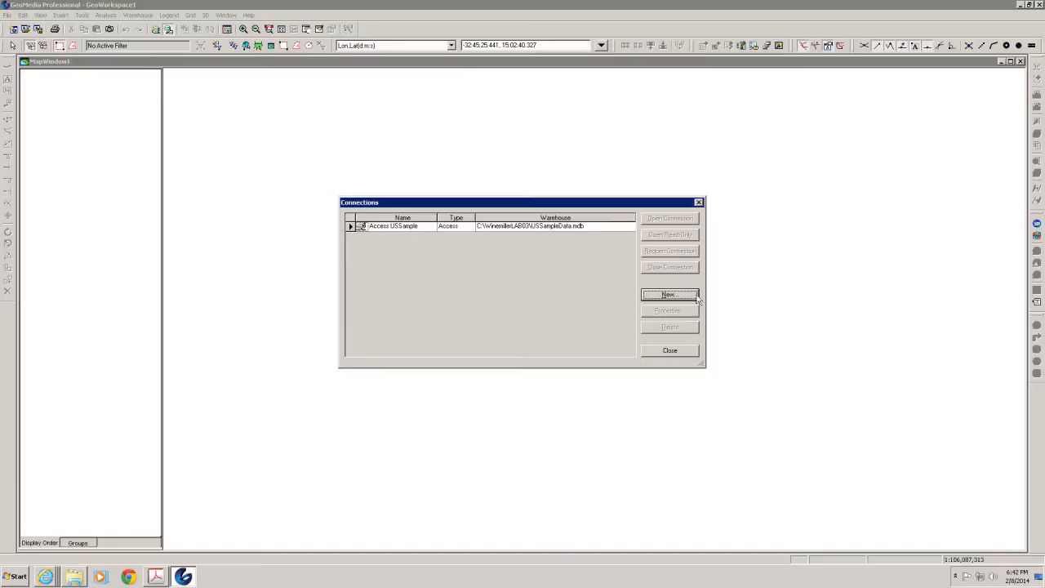
click(670, 351)
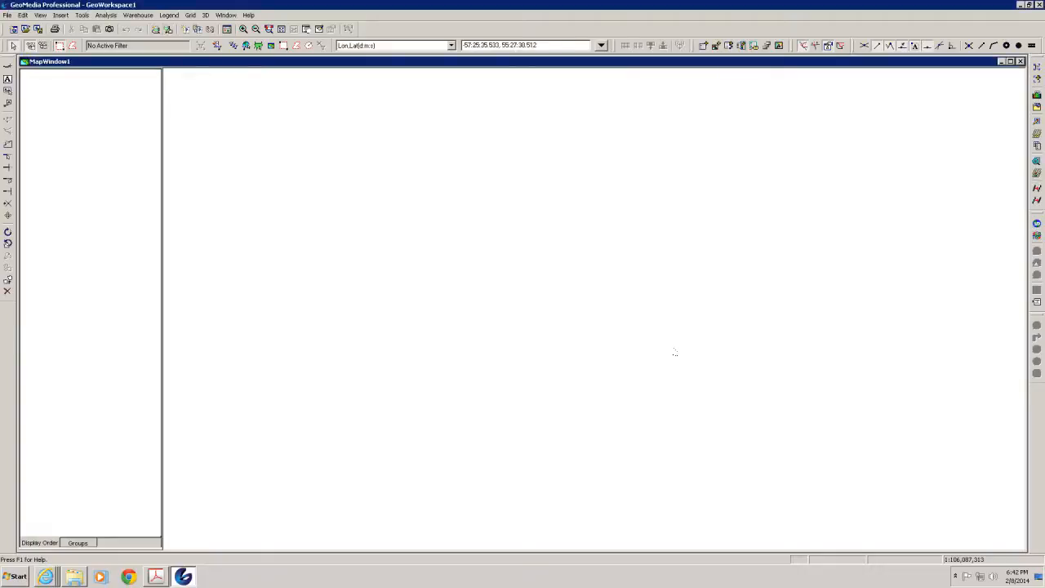
Step: Create a normal-template Access warehouse and save it as 'Uni' in C:\LAB03
click(138, 15)
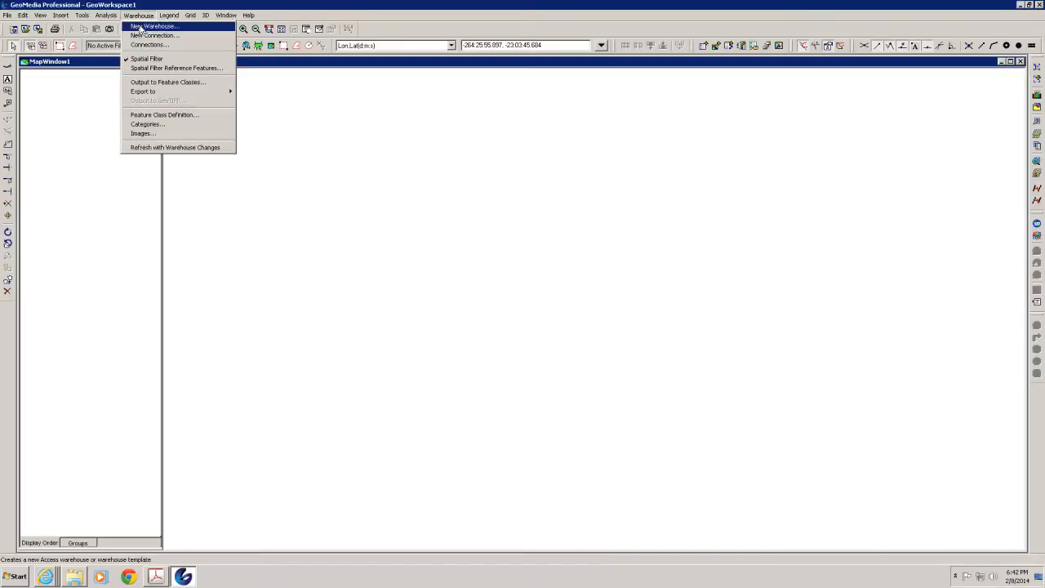
click(141, 29)
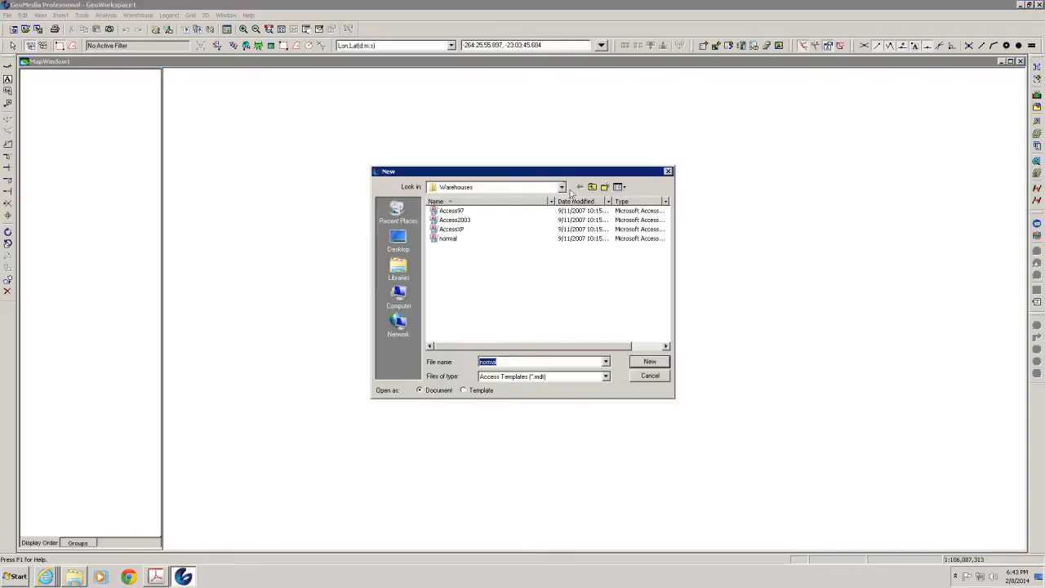
click(655, 366)
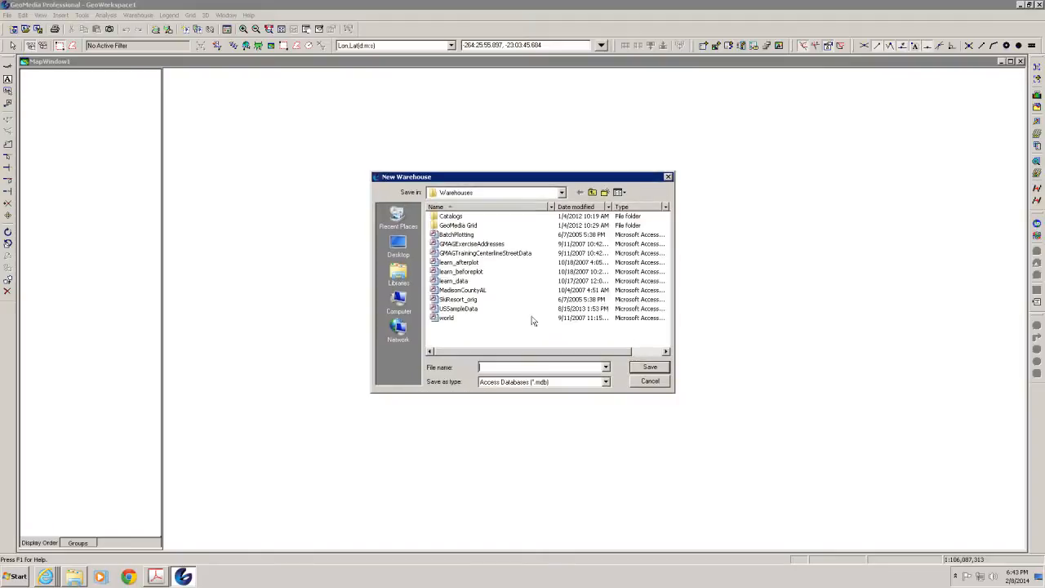
click(562, 192)
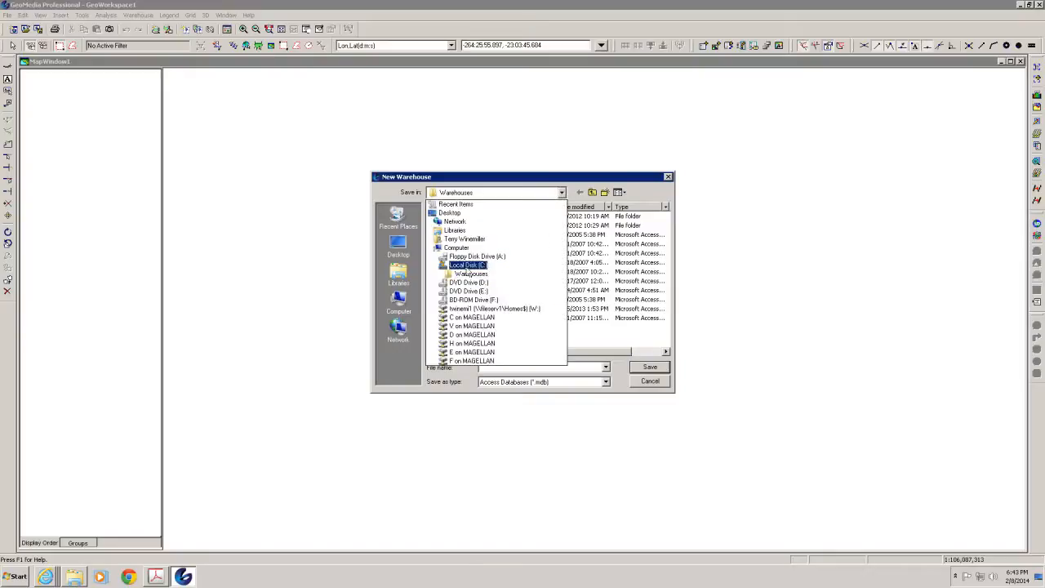
click(468, 266)
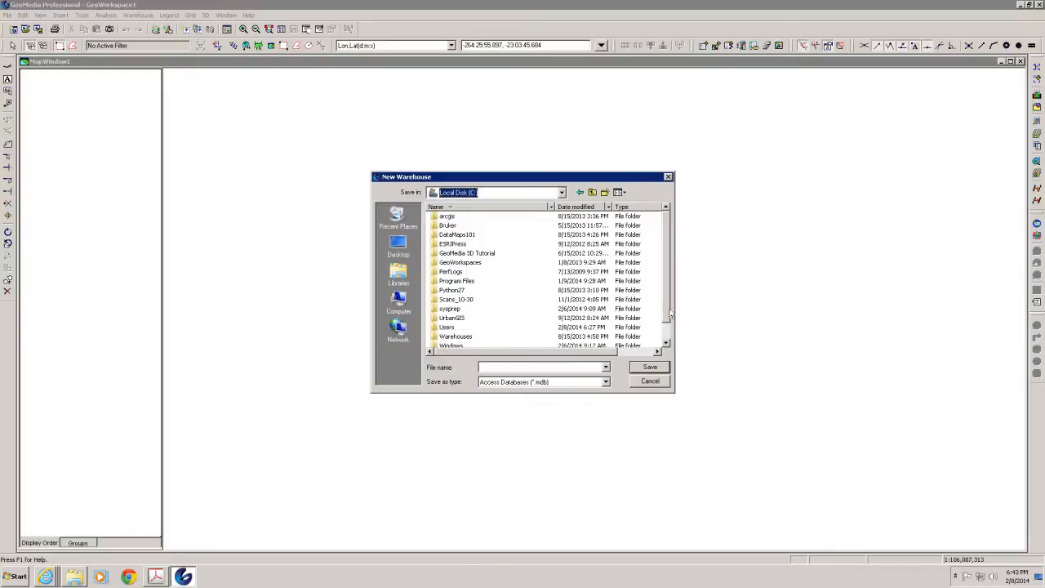
scroll(672, 337, down, 1)
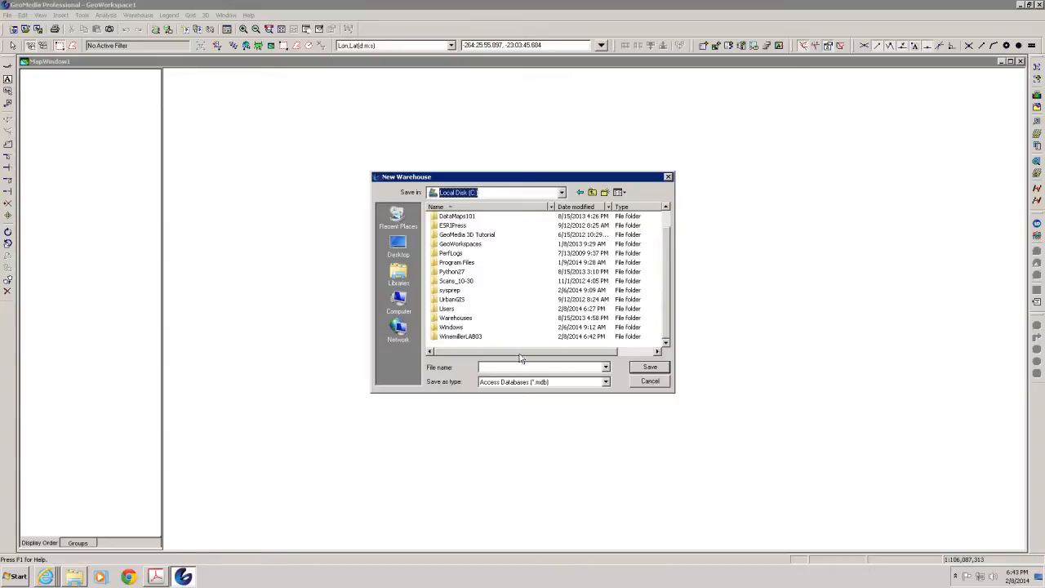
double_click(457, 338)
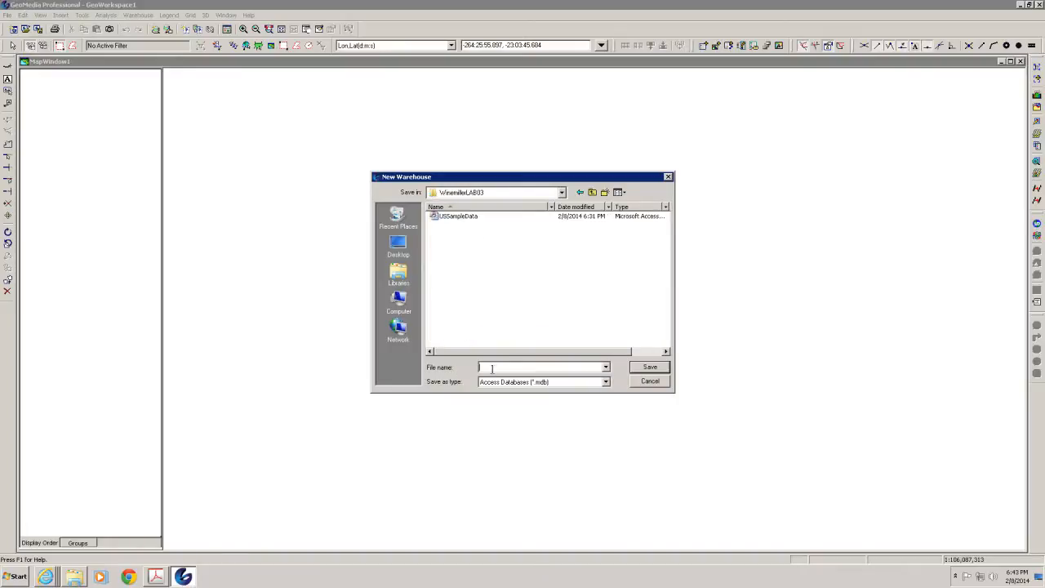
text(Universities)
click(644, 369)
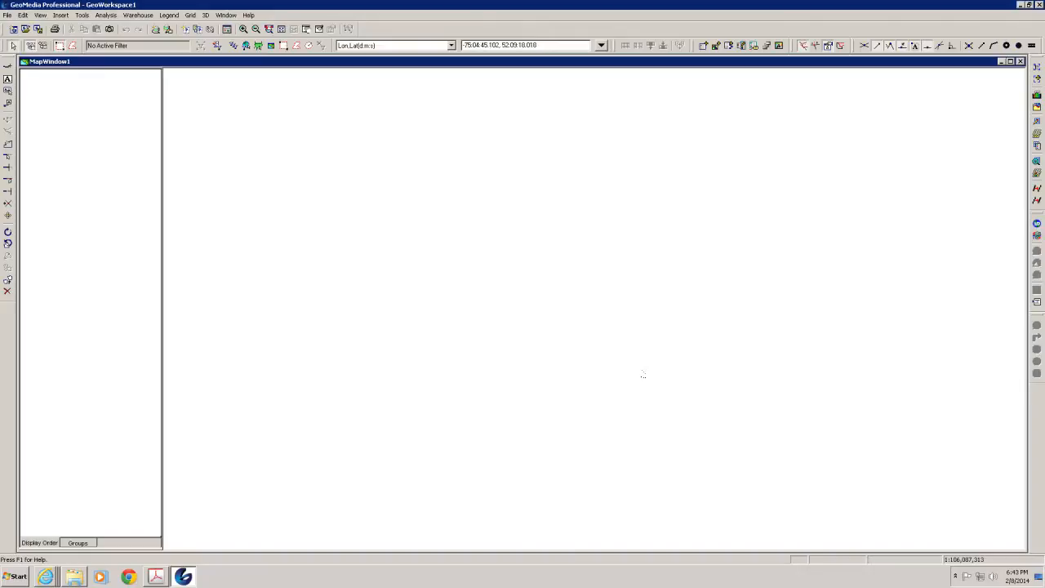
click(144, 17)
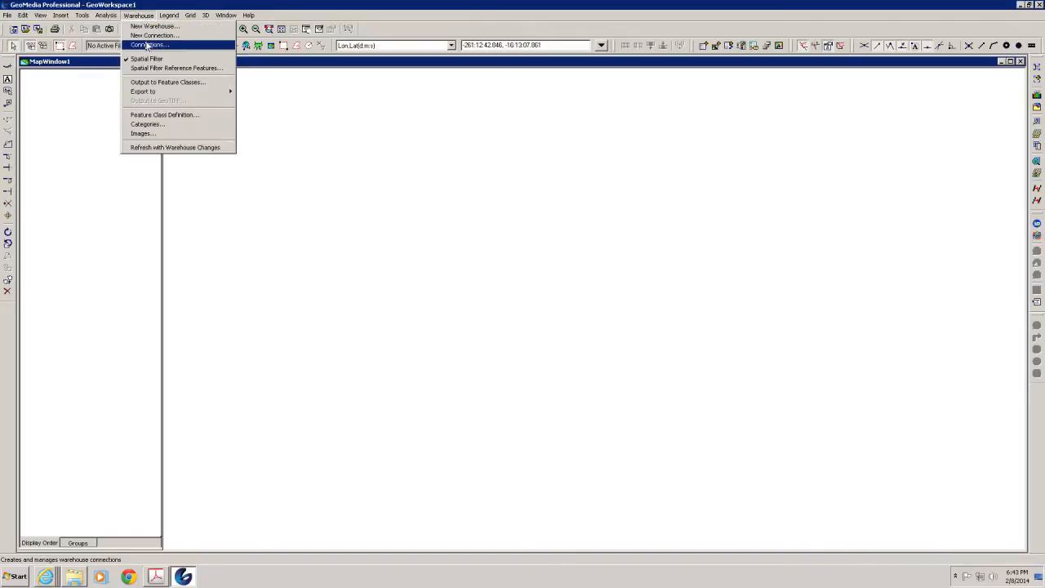
click(148, 44)
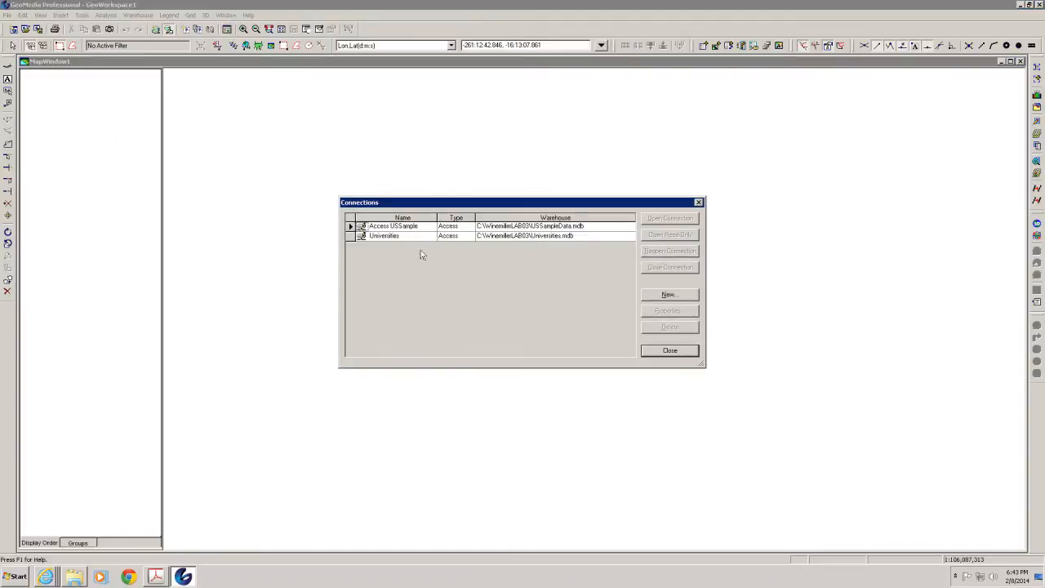
click(681, 350)
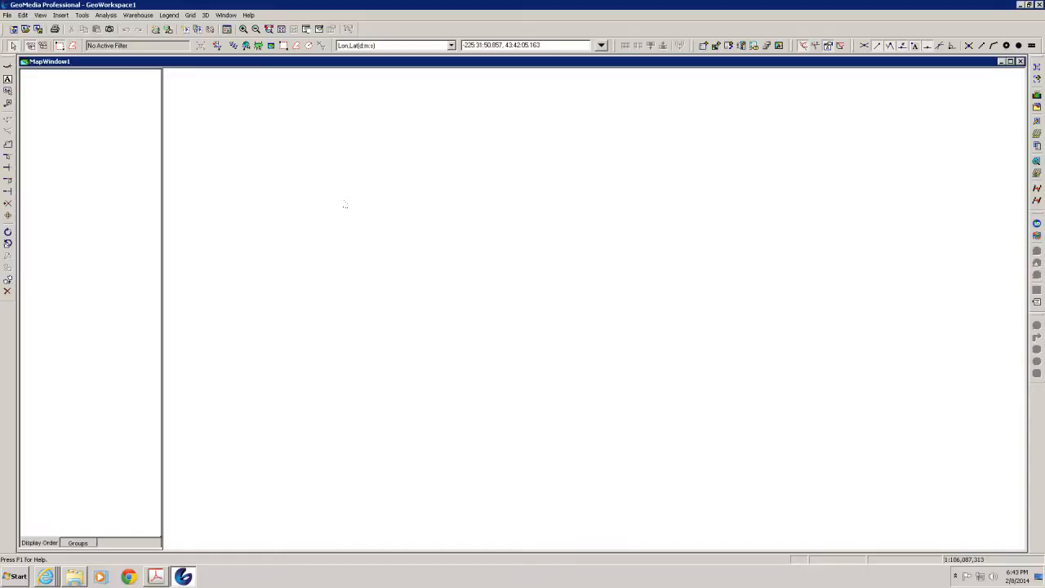
click(141, 16)
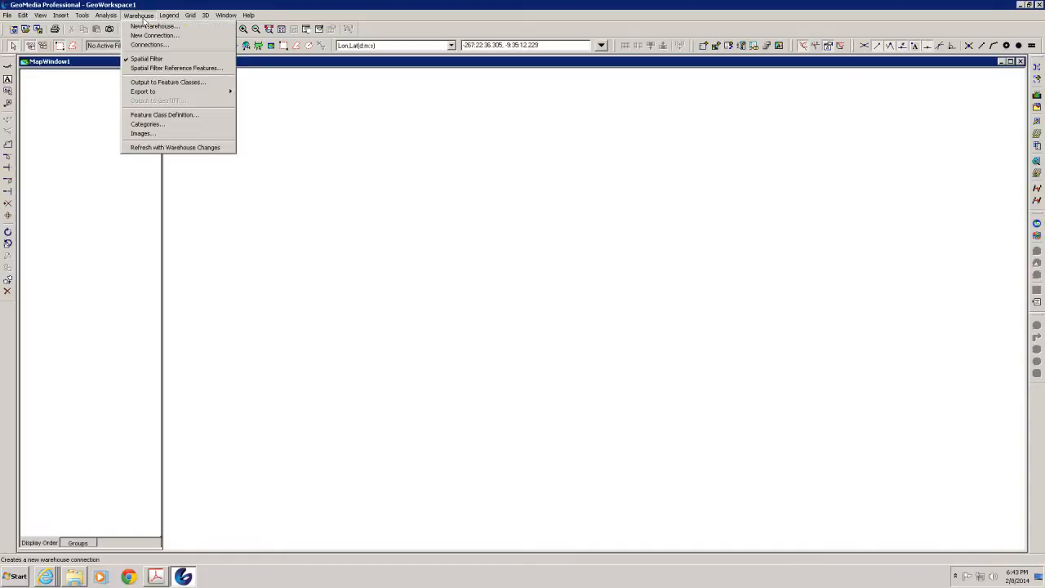
click(168, 114)
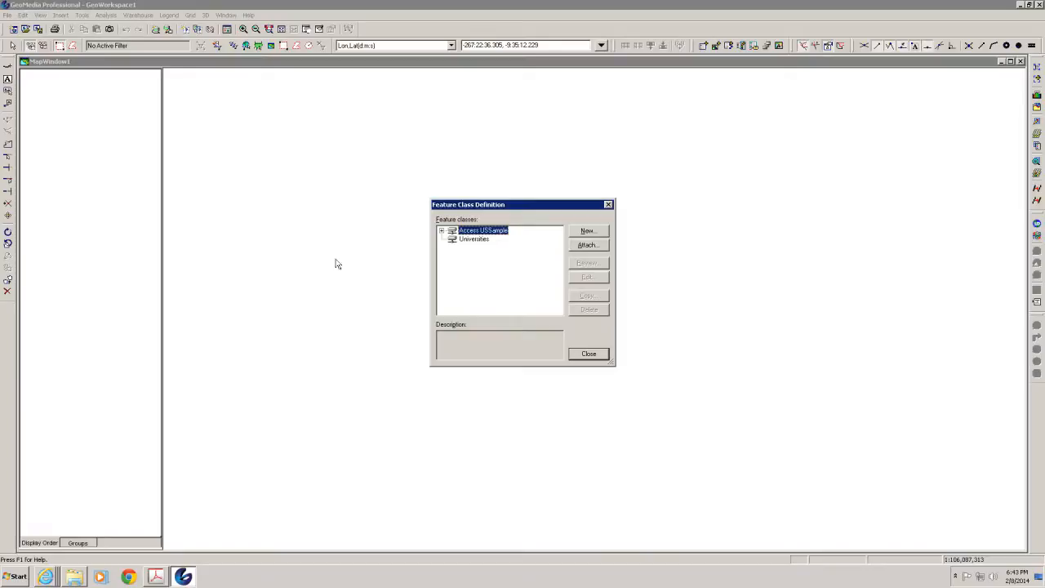
click(441, 231)
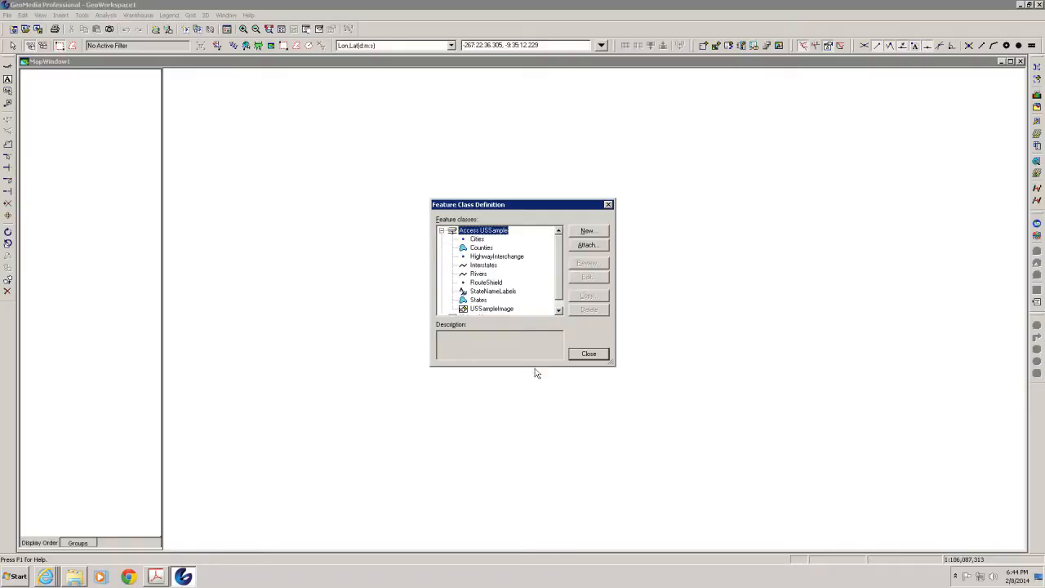
drag(531, 364, 532, 441)
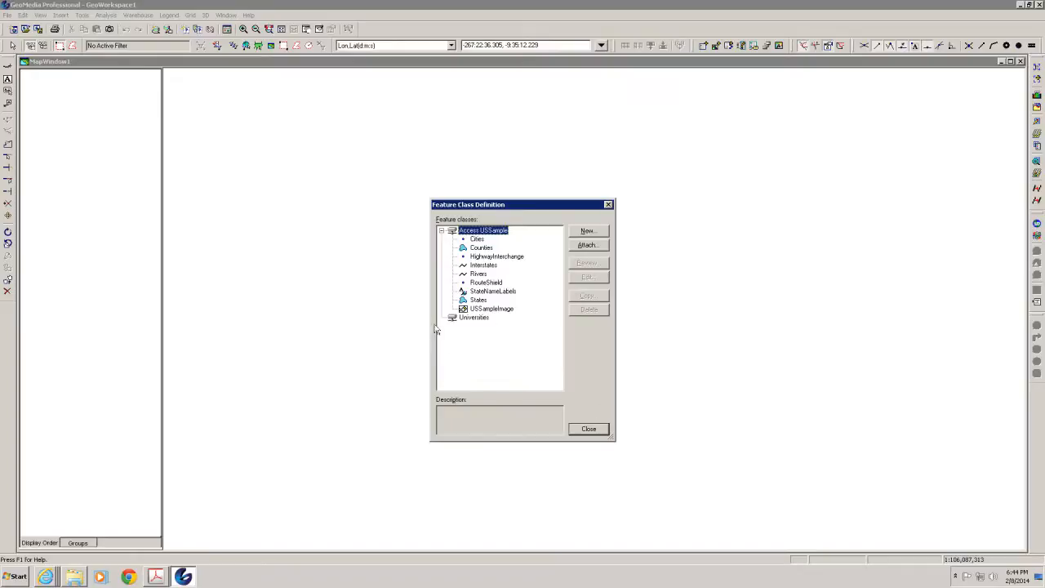
click(442, 232)
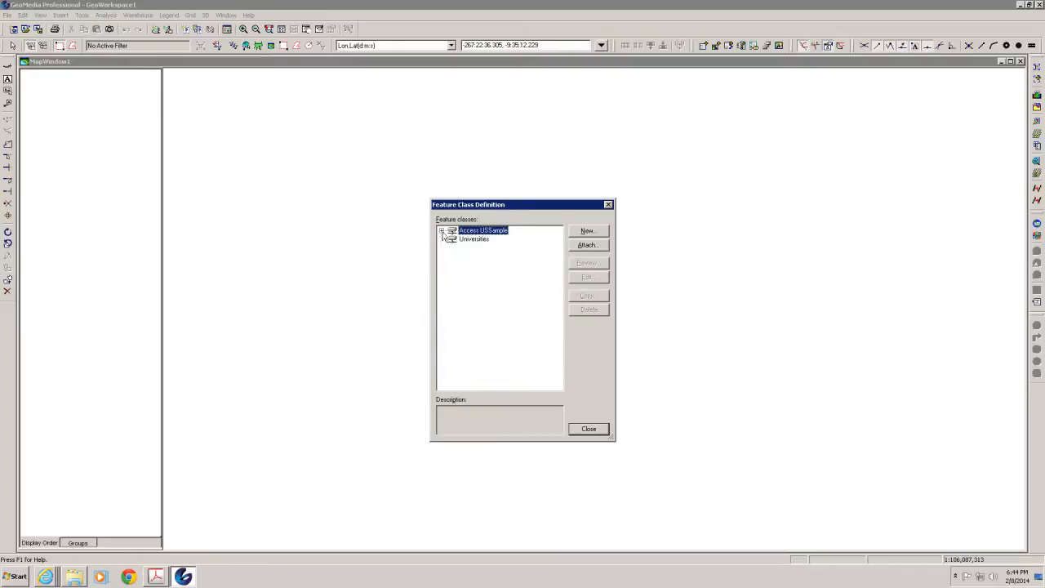
click(590, 429)
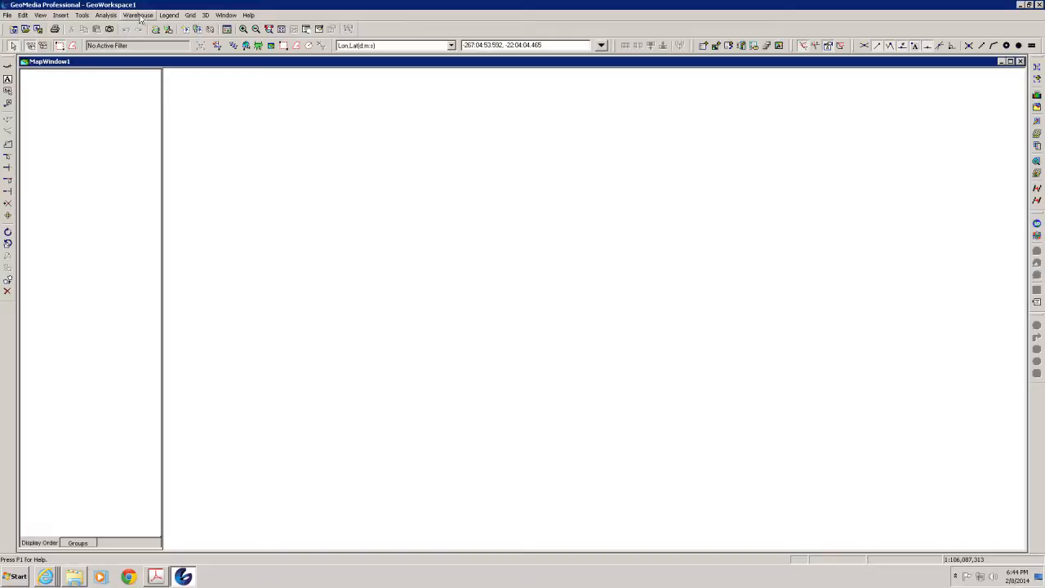
Step: Add the Rivers, Counties and States feature classes from Access USSample to the map legend
click(169, 16)
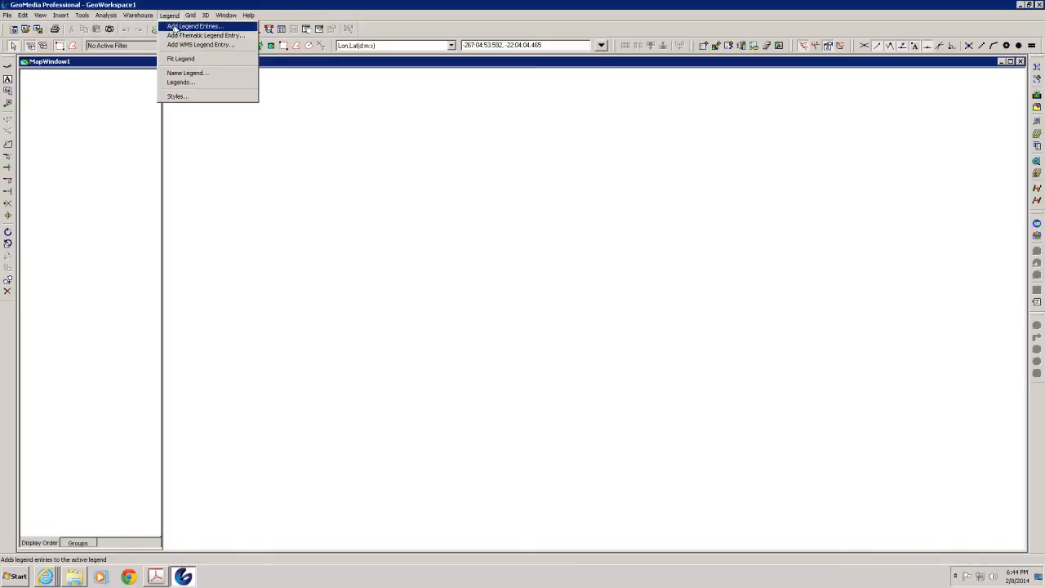
click(174, 27)
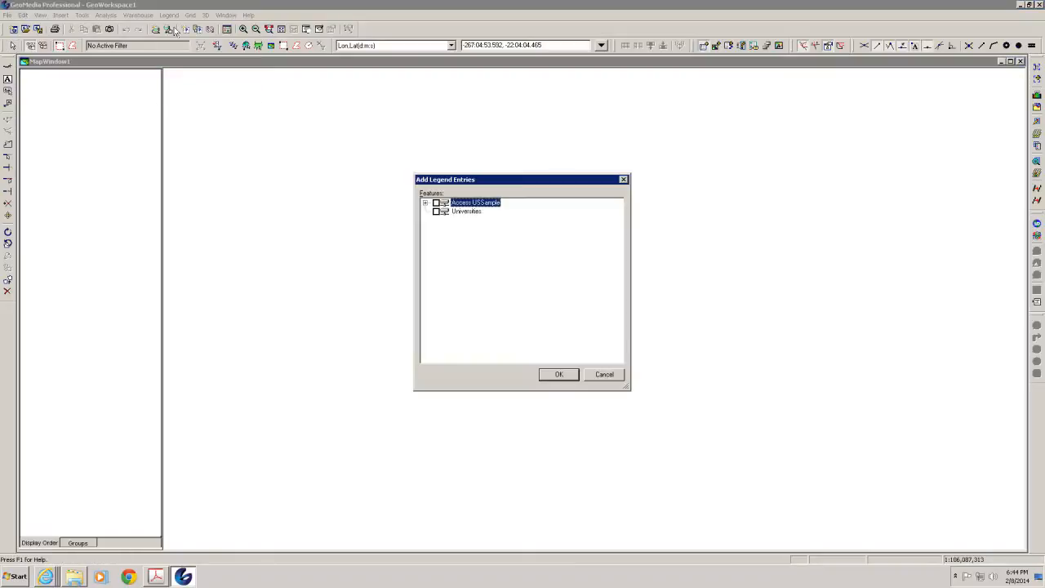
click(425, 203)
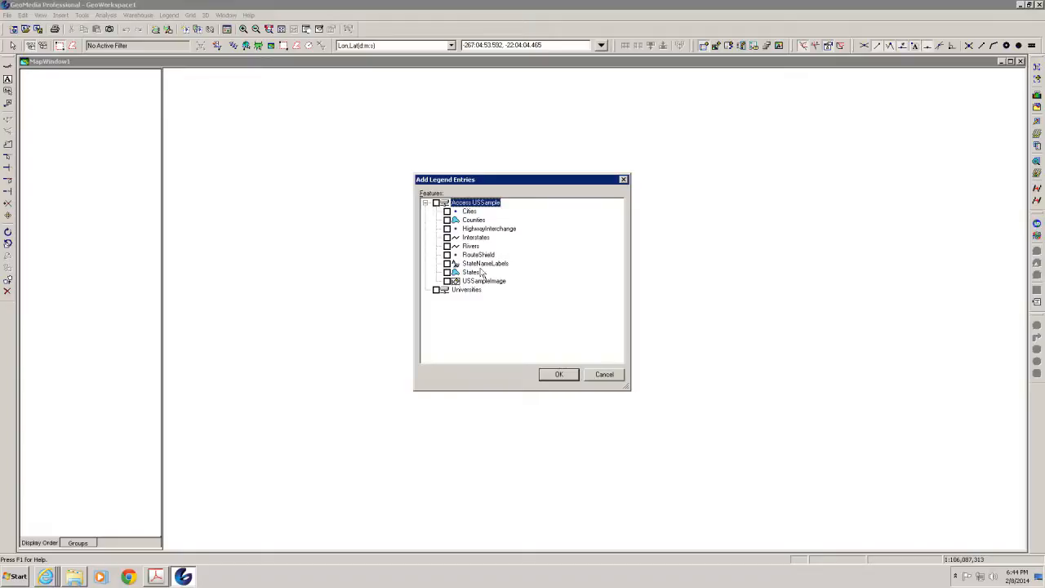
click(448, 247)
click(555, 374)
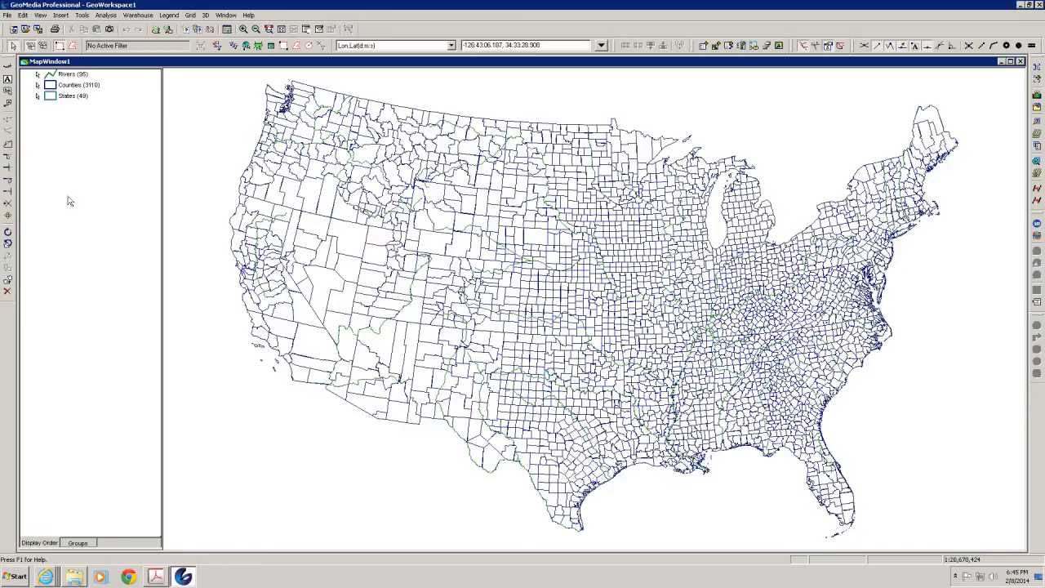
Step: Change the States boundary colour to black and apply it
click(47, 98)
double_click(47, 98)
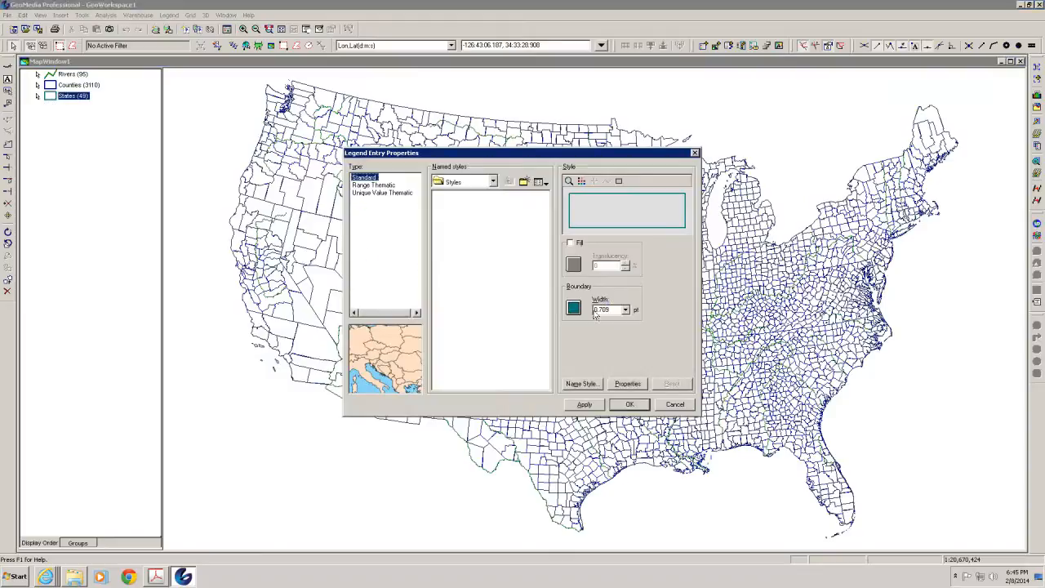
click(574, 309)
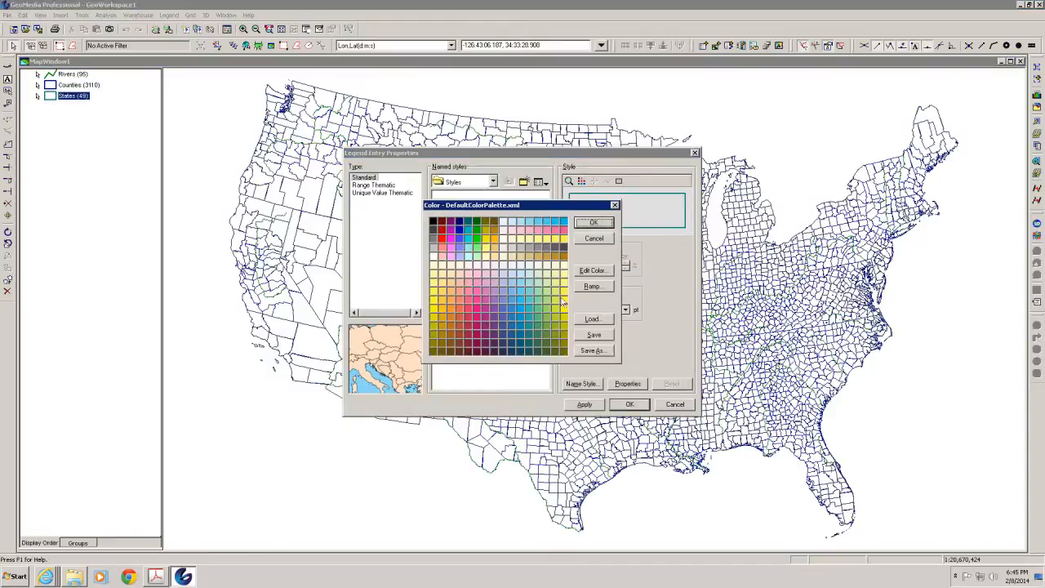
click(434, 222)
click(592, 225)
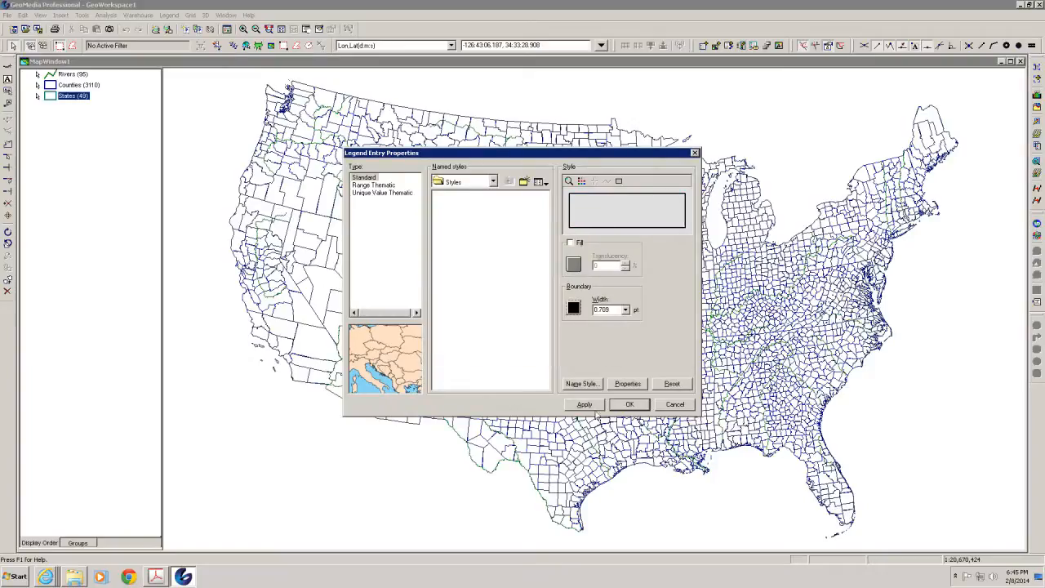
click(630, 404)
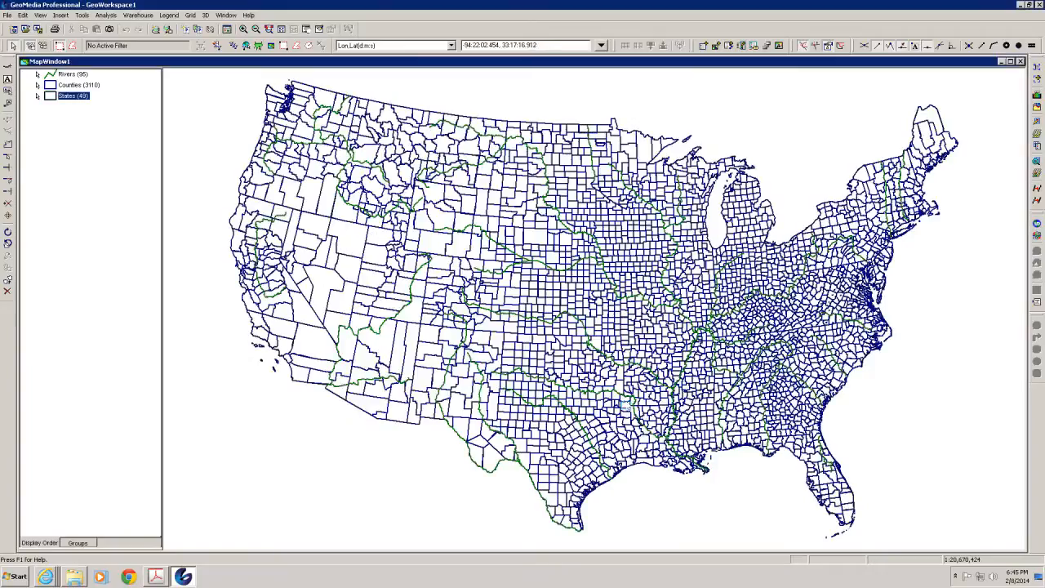
Step: Give the Rivers a light blue line colour and apply the style
click(53, 77)
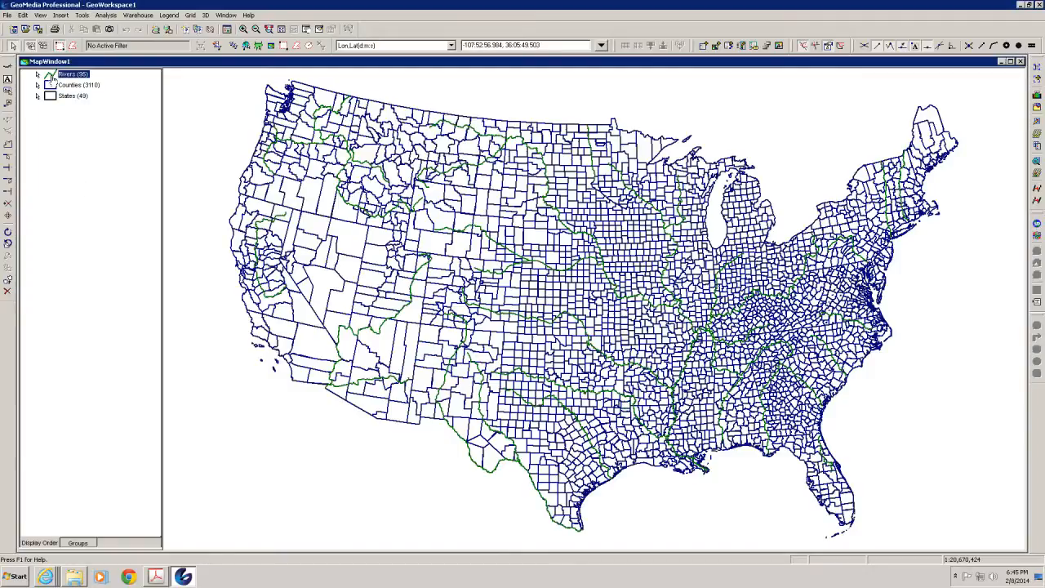
double_click(52, 76)
click(586, 250)
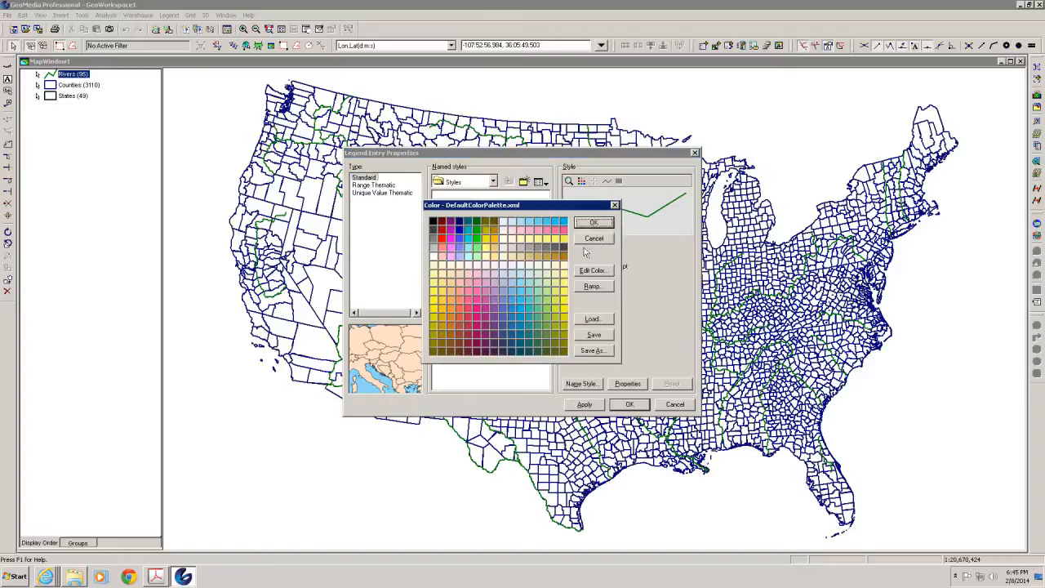
click(552, 227)
click(594, 222)
click(585, 405)
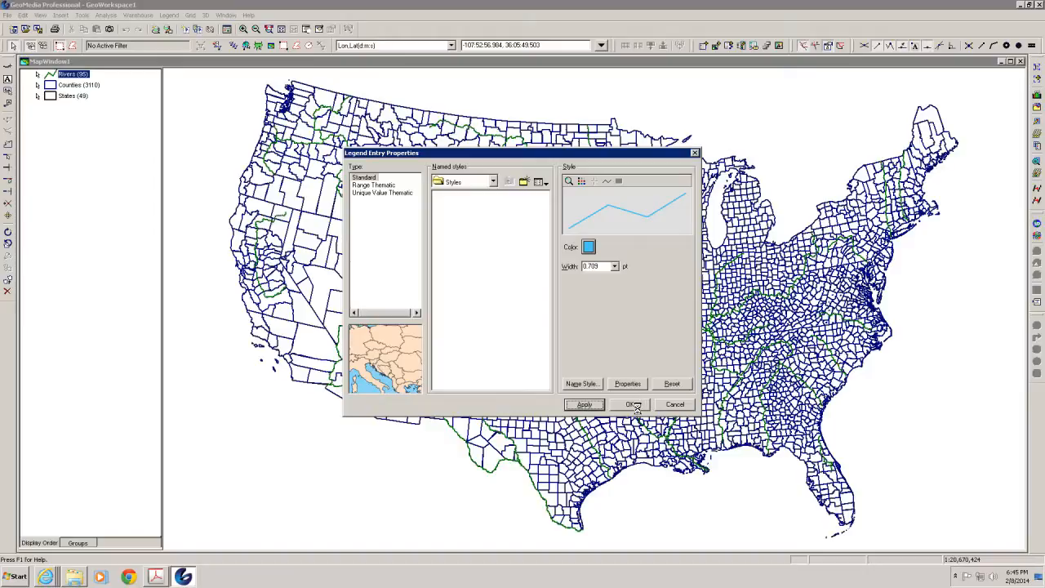
click(631, 405)
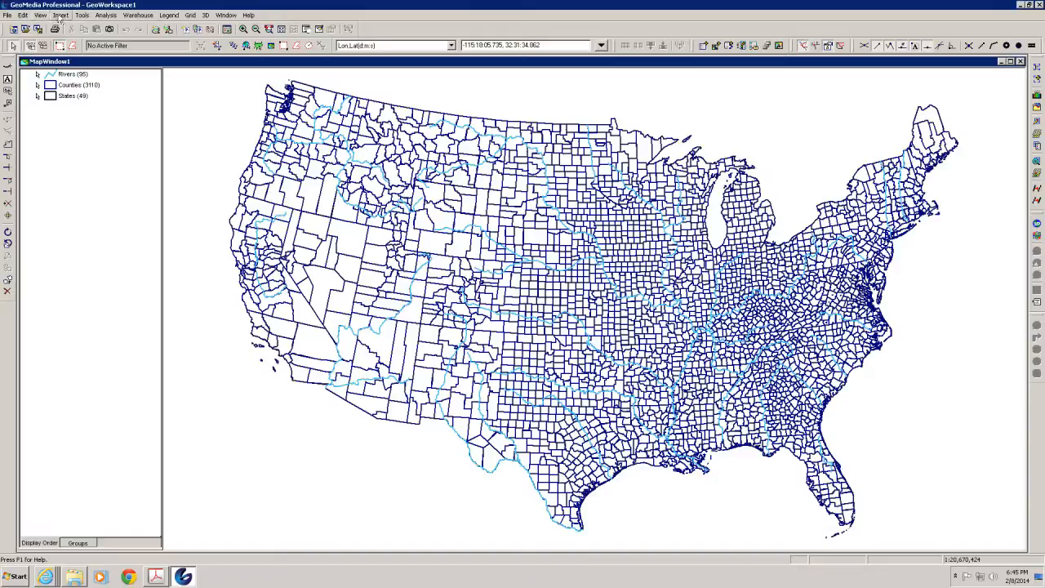
Step: Add a north arrow and a scale bar to the map
click(40, 15)
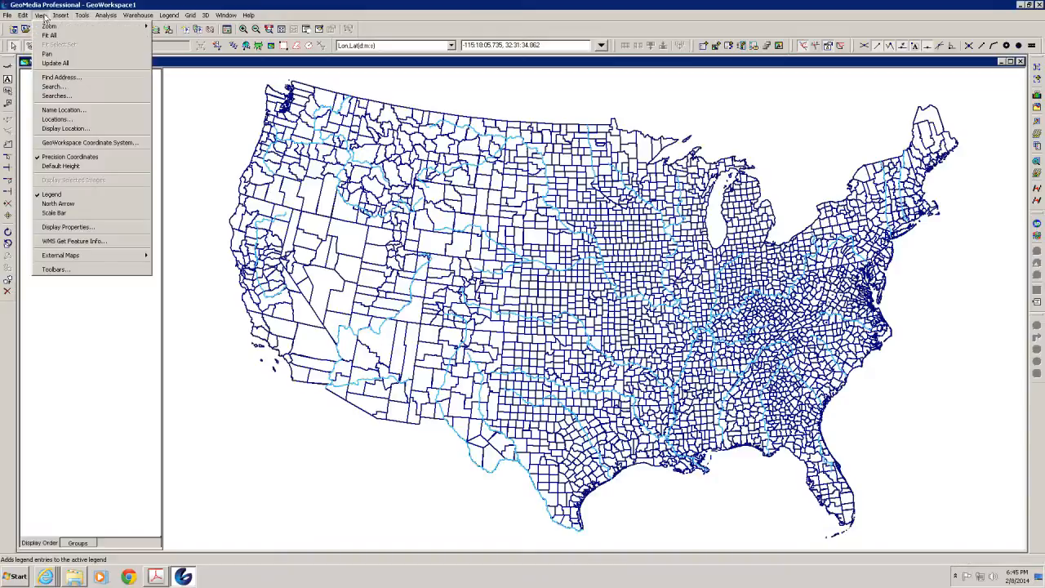
click(49, 204)
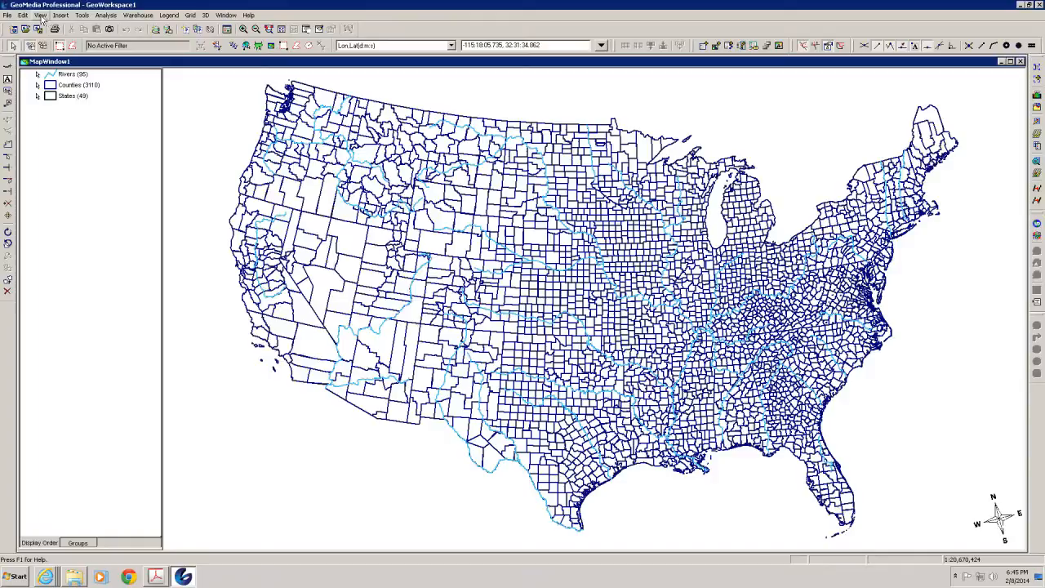
click(41, 15)
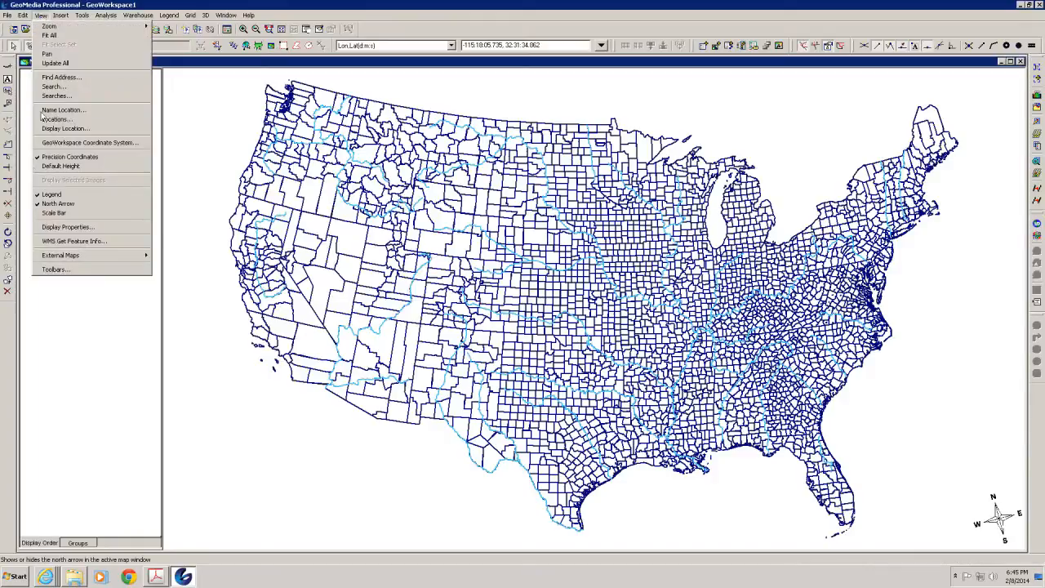
click(52, 212)
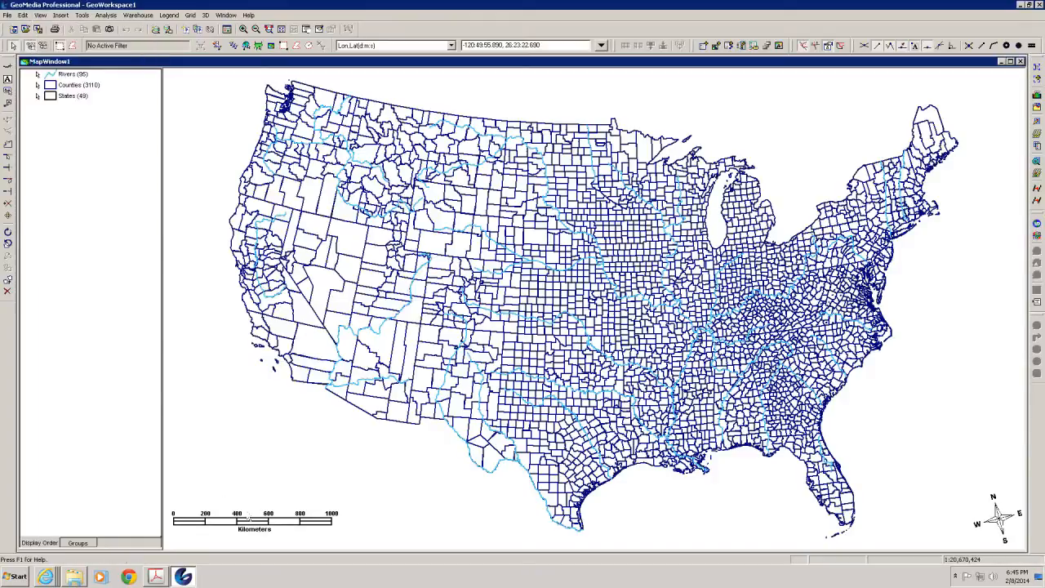
Step: Set the scale bar interval unit to miles and its style type to Double Block
double_click(256, 530)
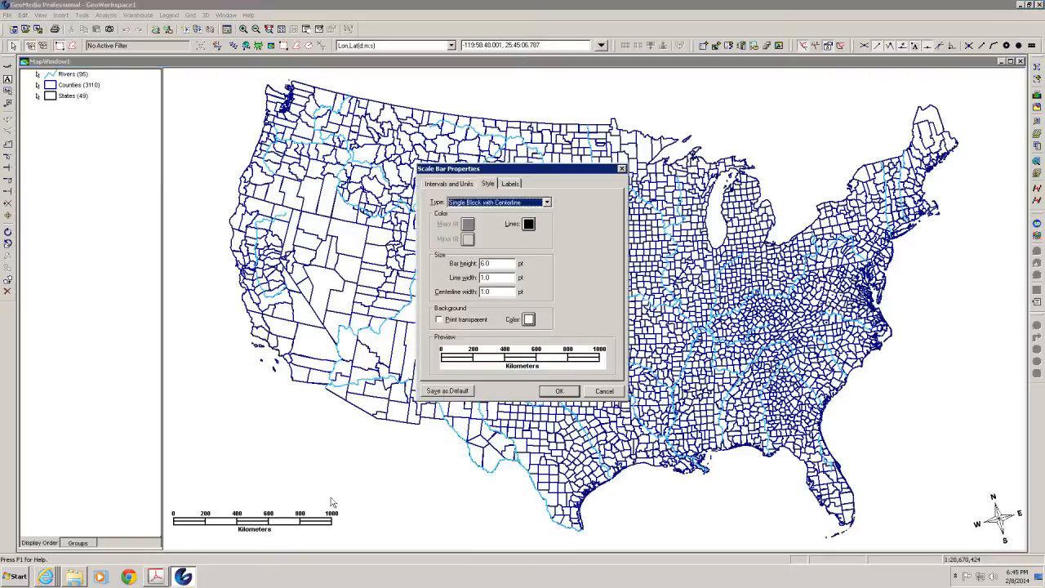
click(451, 184)
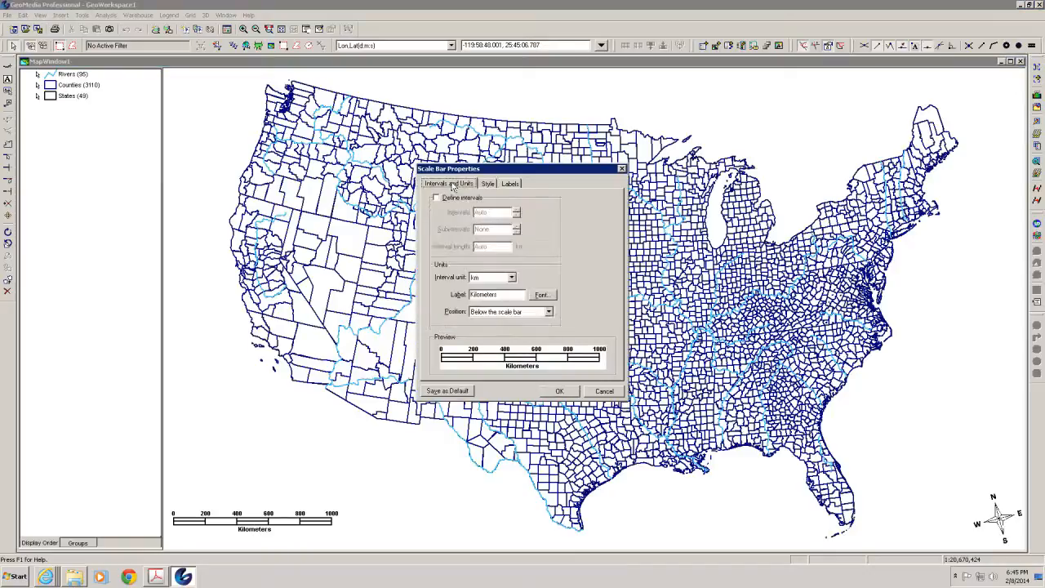
click(512, 278)
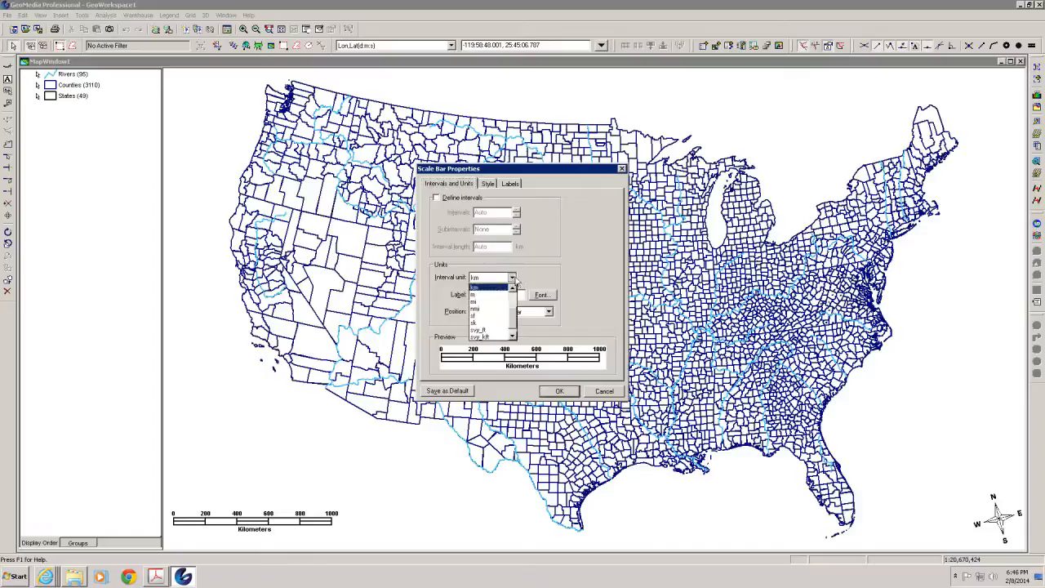
click(514, 300)
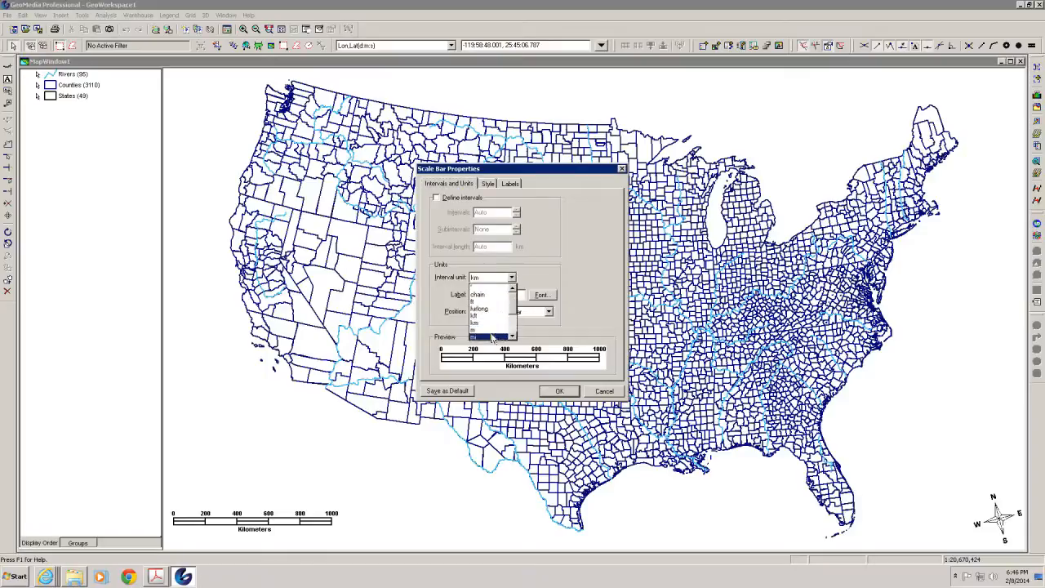
click(492, 337)
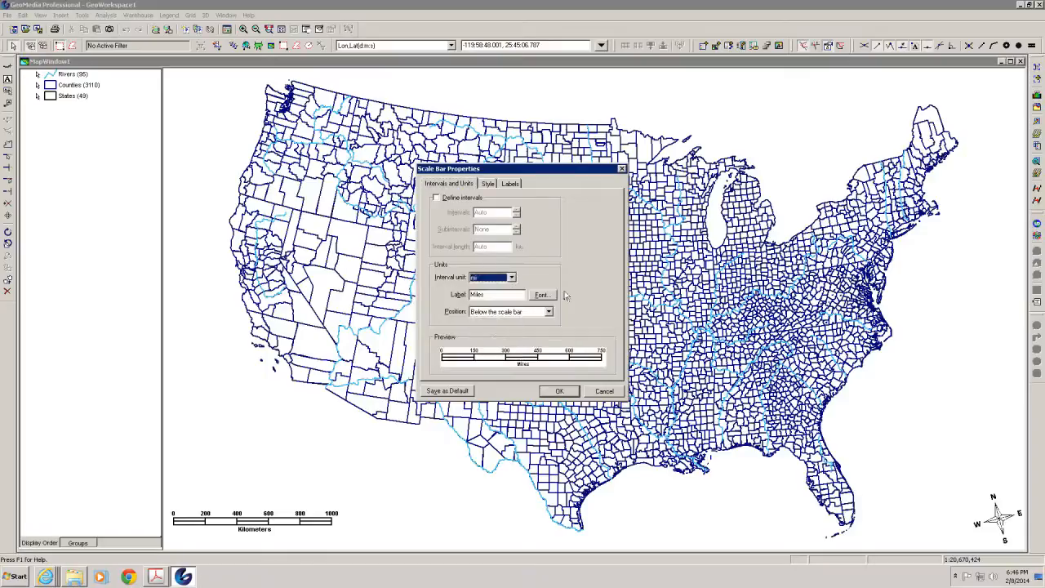
click(488, 184)
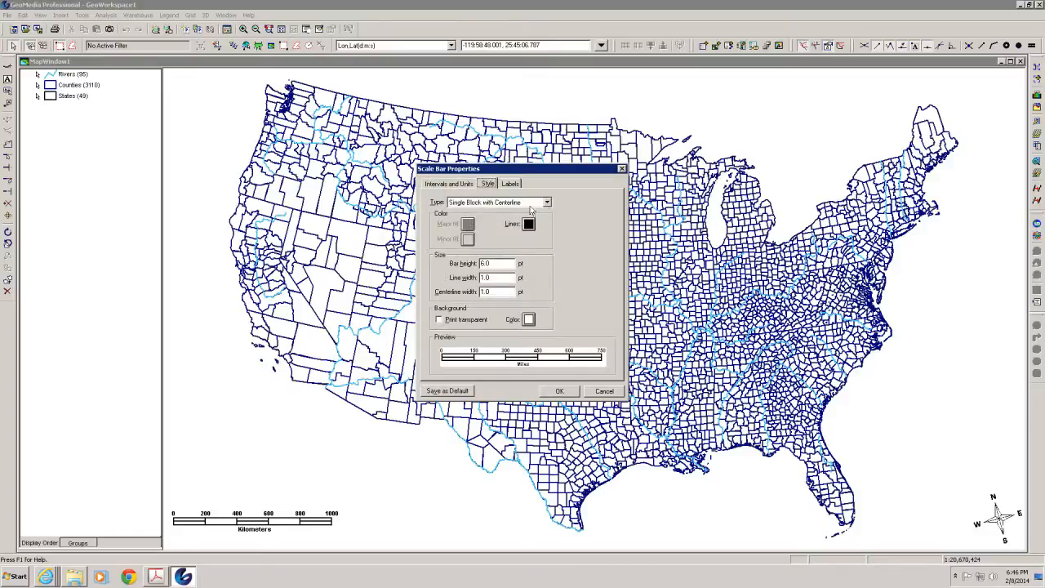
click(492, 204)
click(481, 227)
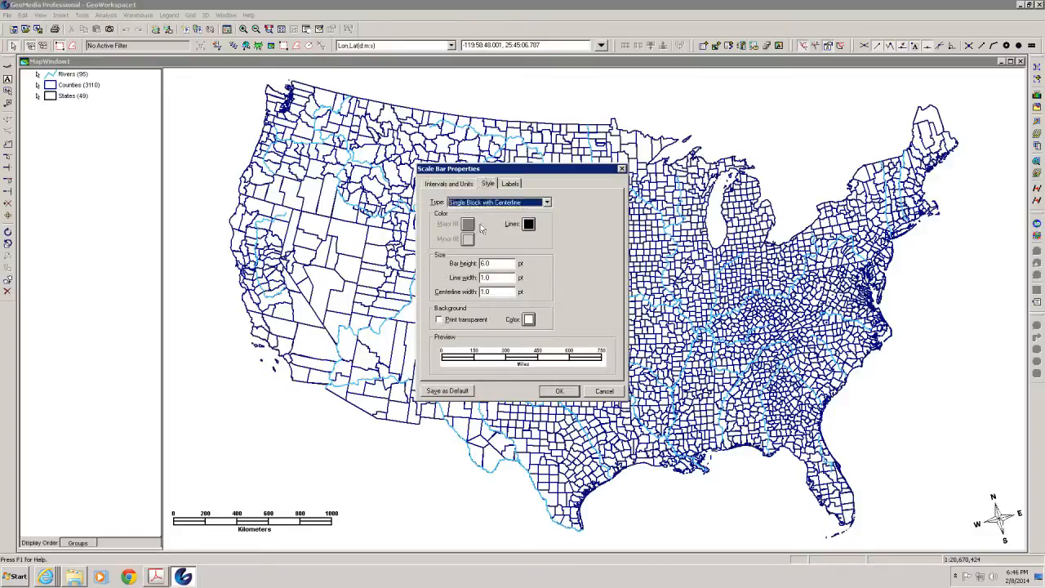
click(546, 203)
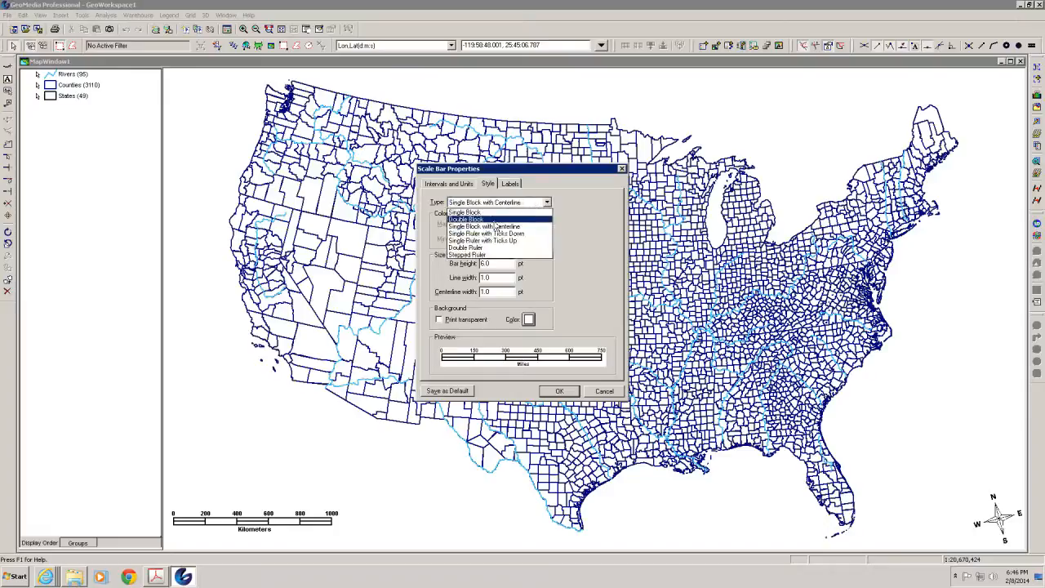
click(495, 220)
click(559, 392)
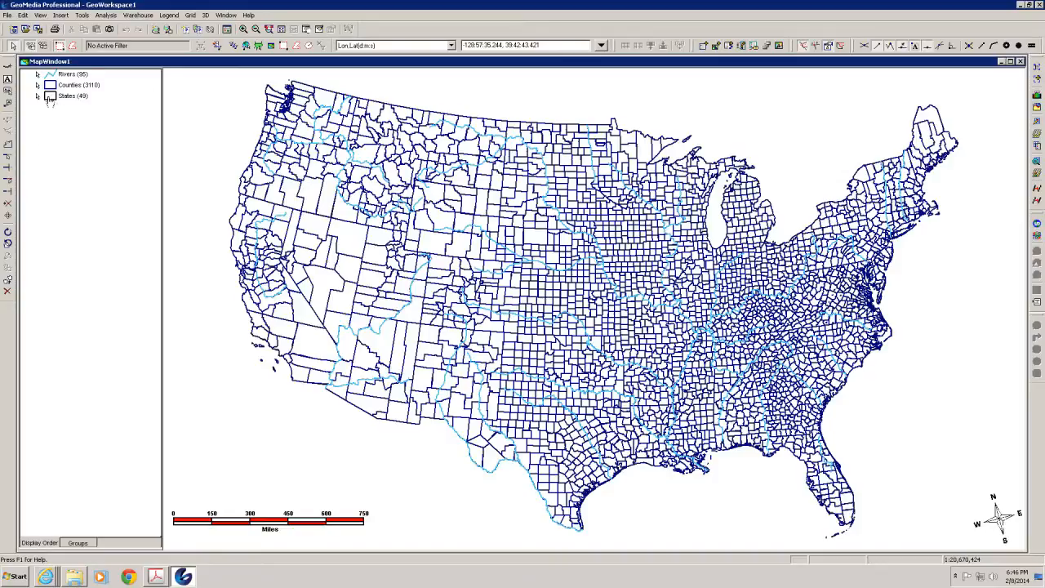
Step: Move States (49) to the top of the legend, deselect it, and bring up Spatial Filter Options
drag(49, 98, 50, 74)
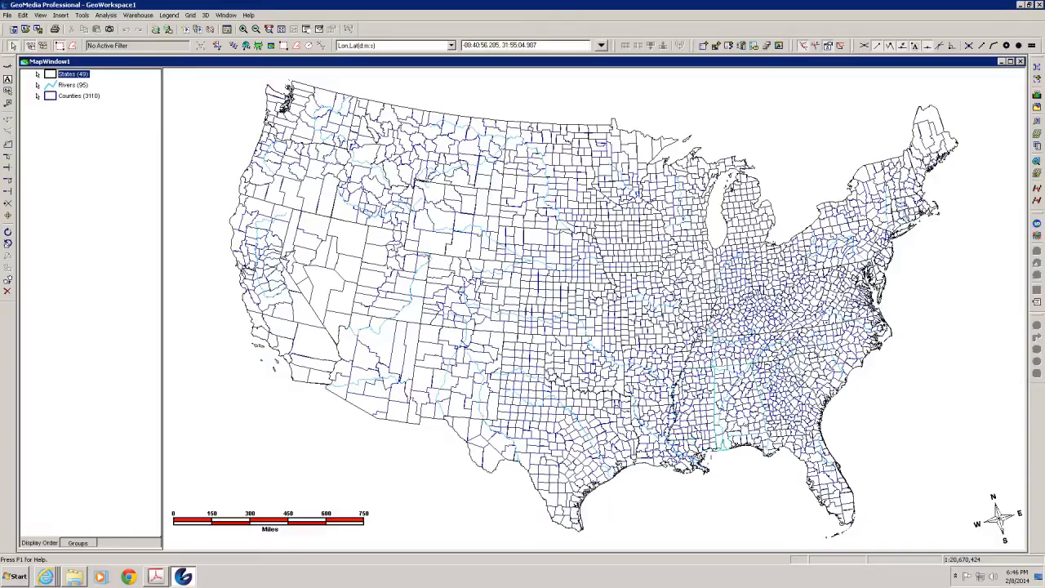
click(55, 270)
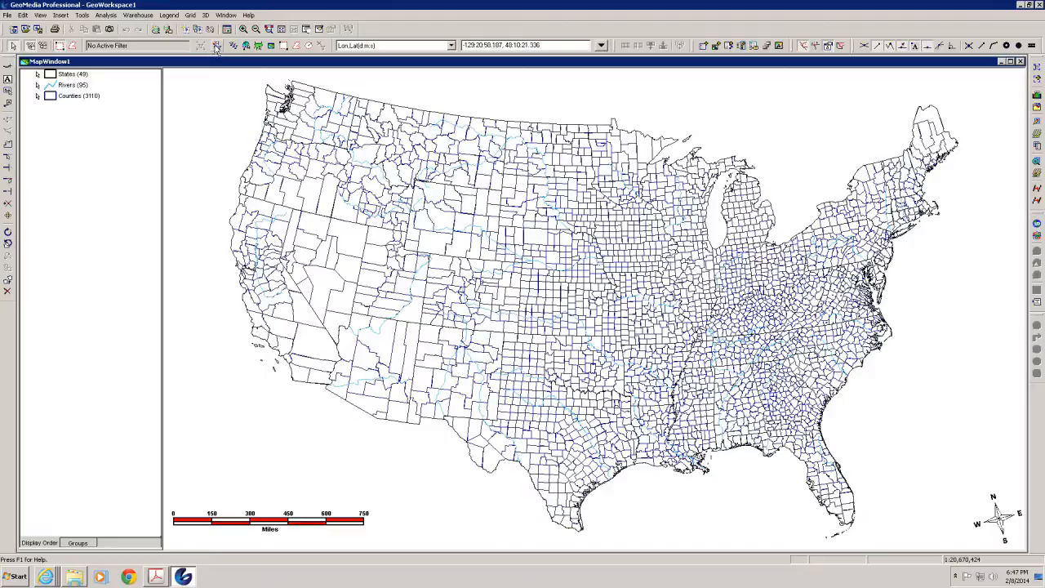
click(217, 47)
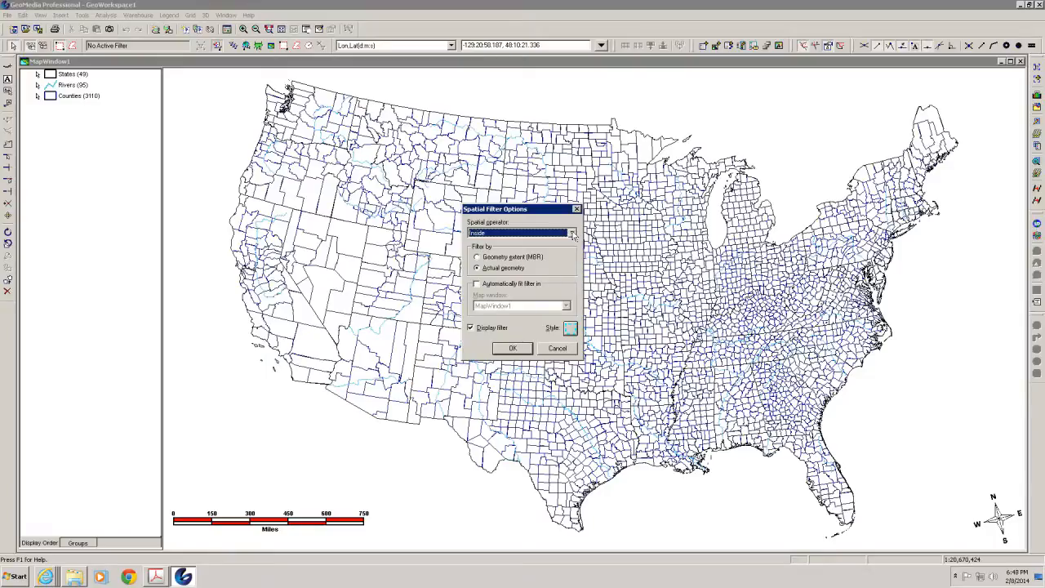
Step: Accept the spatial filter using the Inside operator on actual geometry
click(513, 349)
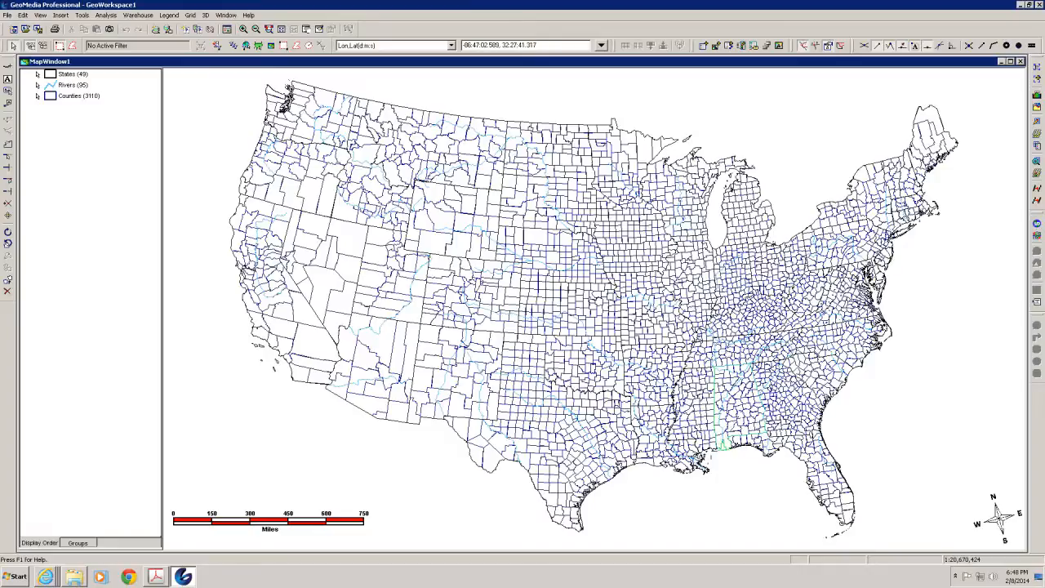
Step: Select Alabama, filter the map to it, fit the view, then remove the filter
click(740, 410)
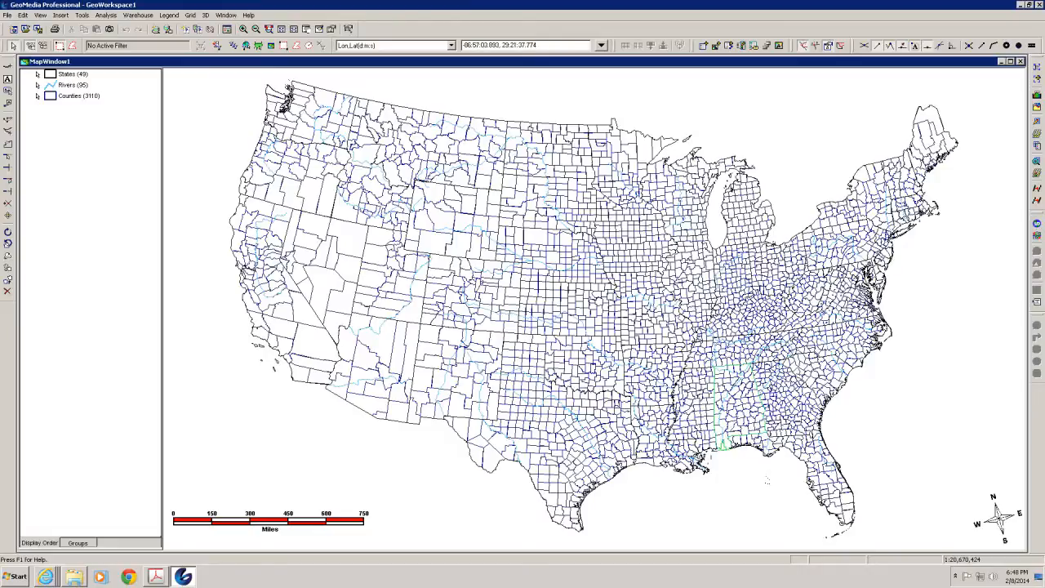
click(258, 46)
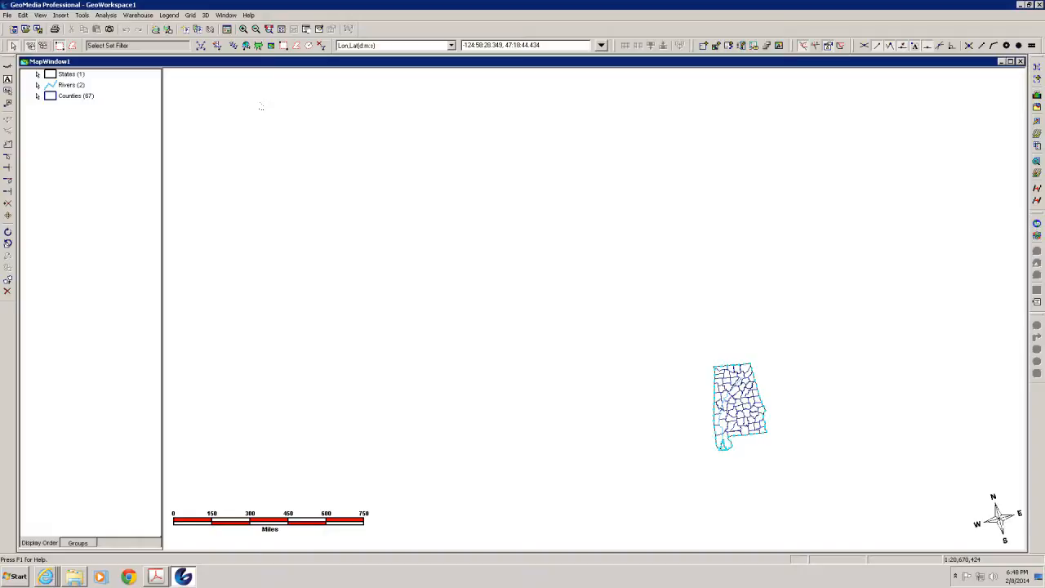
click(281, 29)
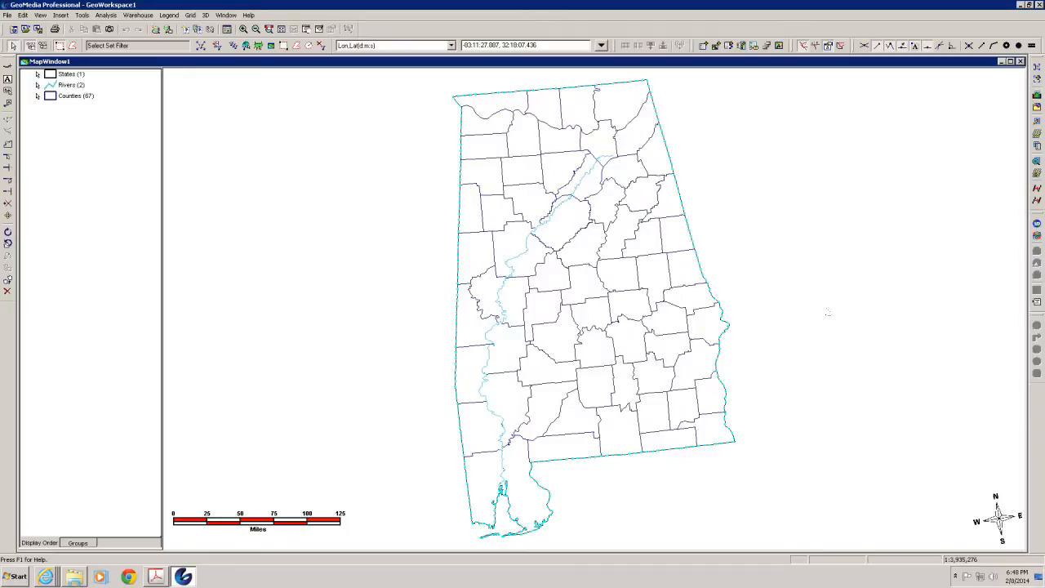
click(322, 45)
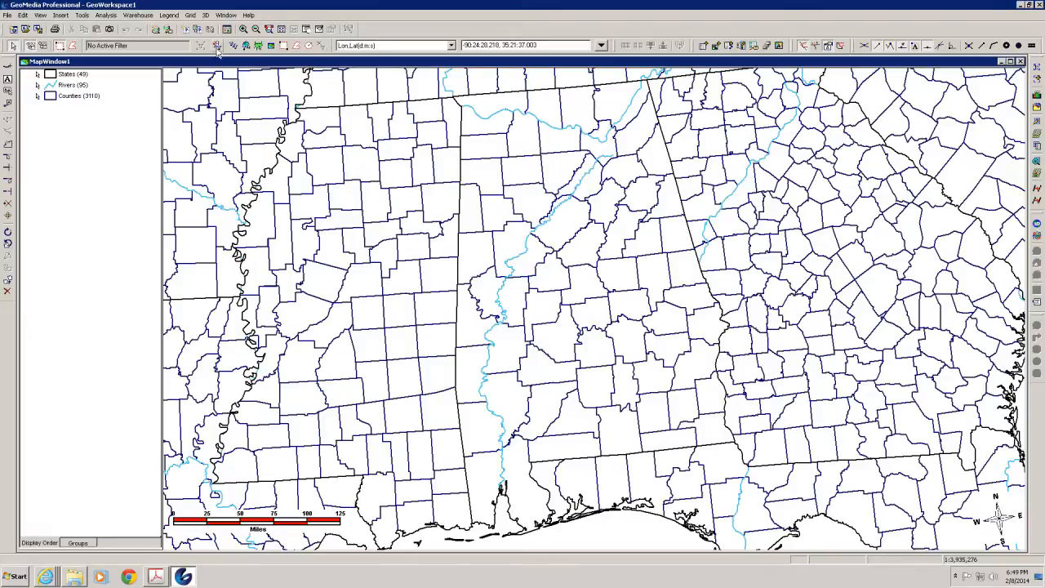
Step: Filter to the selected Alabama after dismissing the warning, then remove the filter and fit the whole US
click(259, 46)
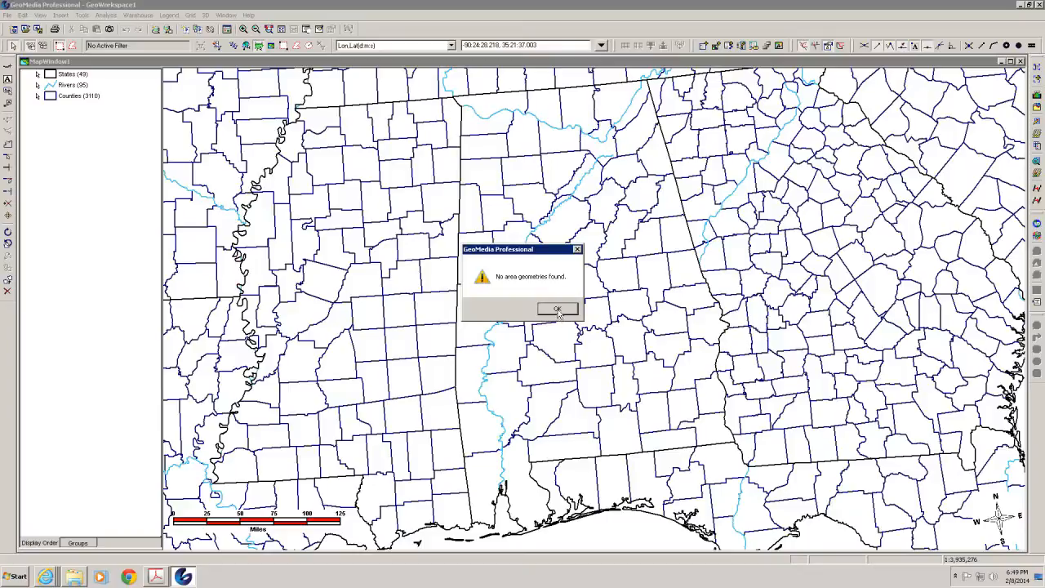
click(559, 311)
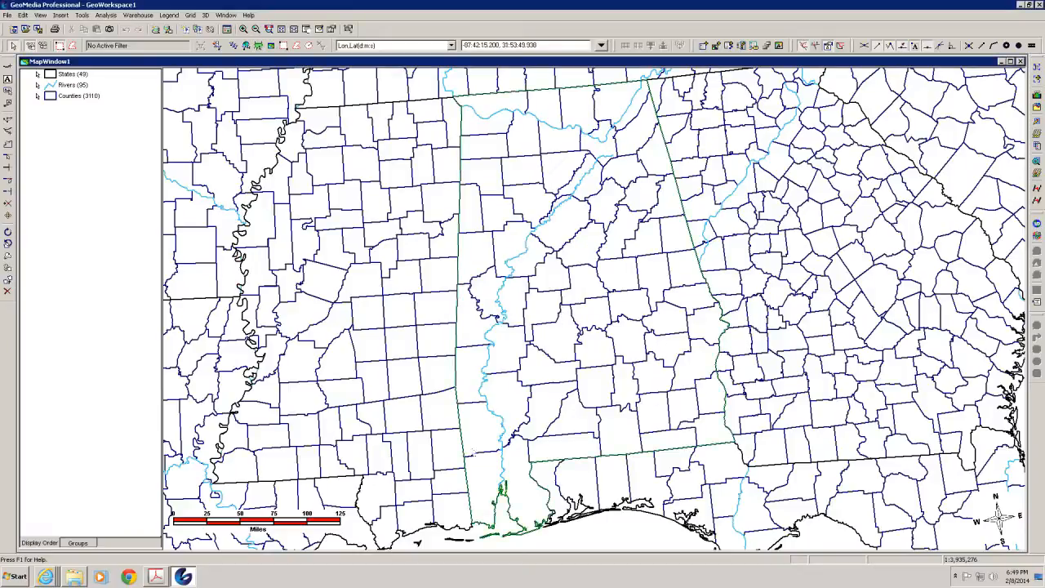
click(258, 46)
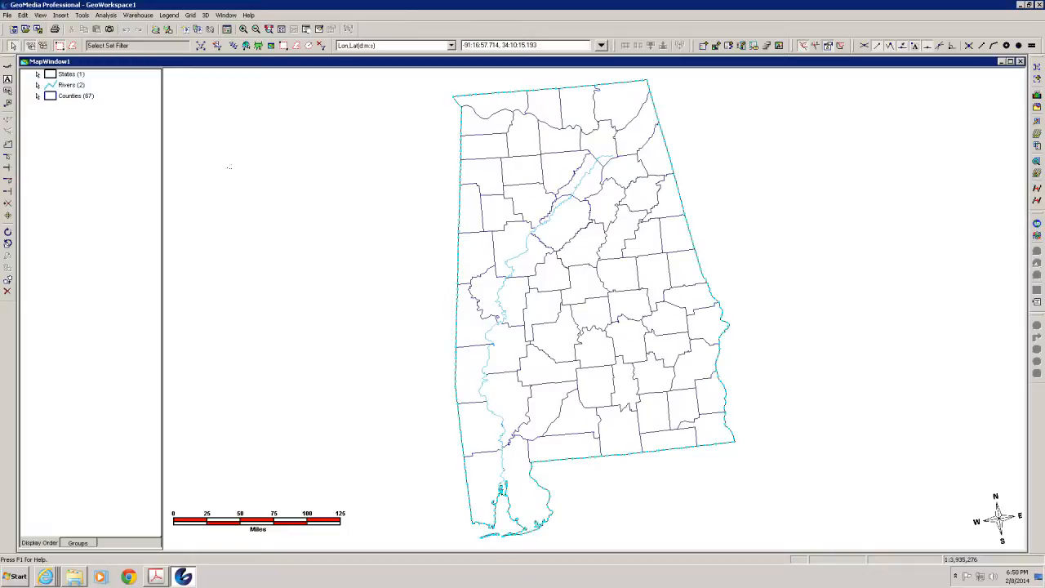
click(320, 46)
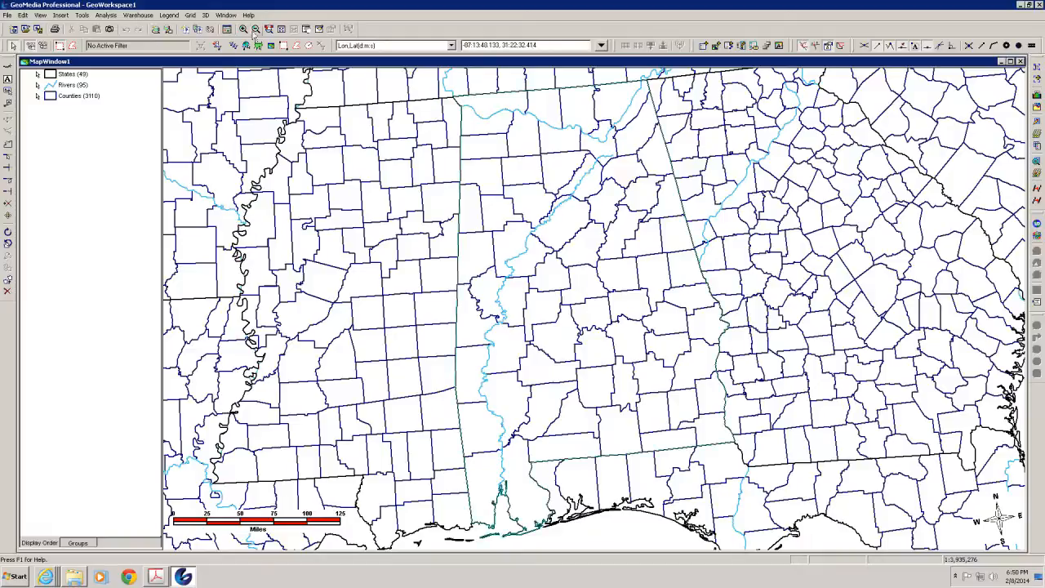
click(281, 30)
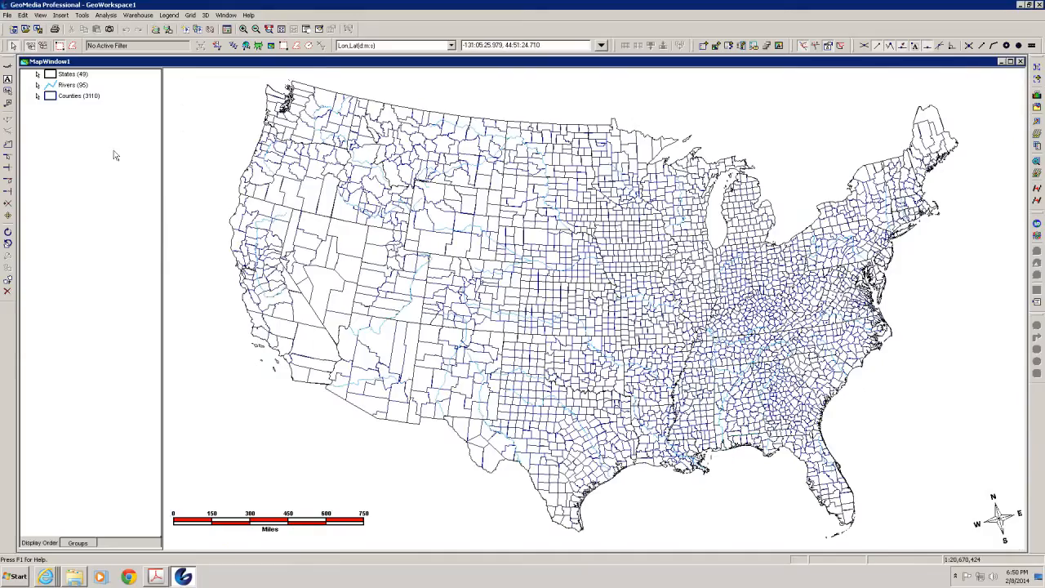
Step: Create a normal-template Access warehouse saved as 'Alabama'
click(138, 15)
click(140, 27)
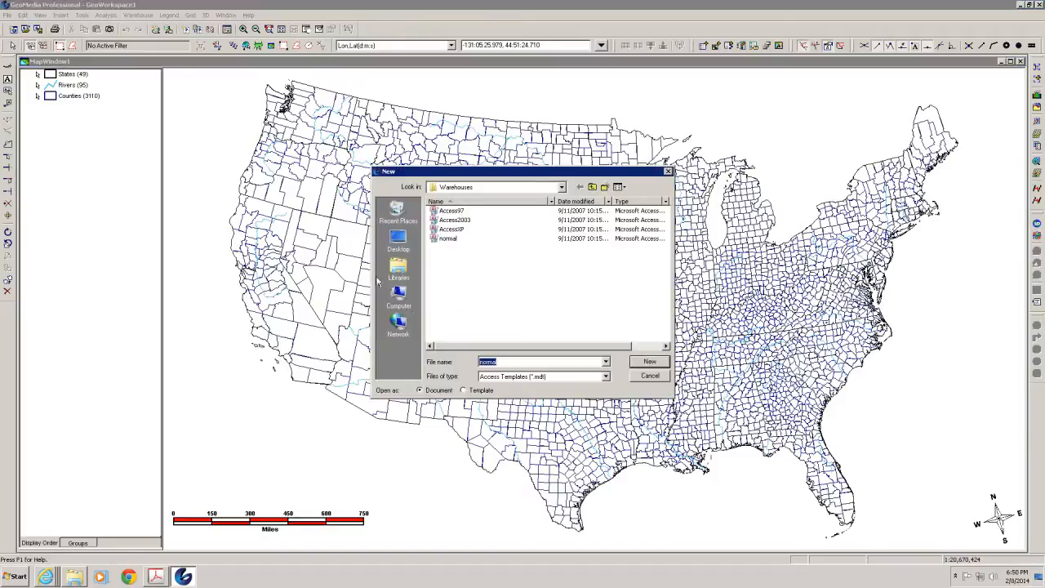
click(650, 363)
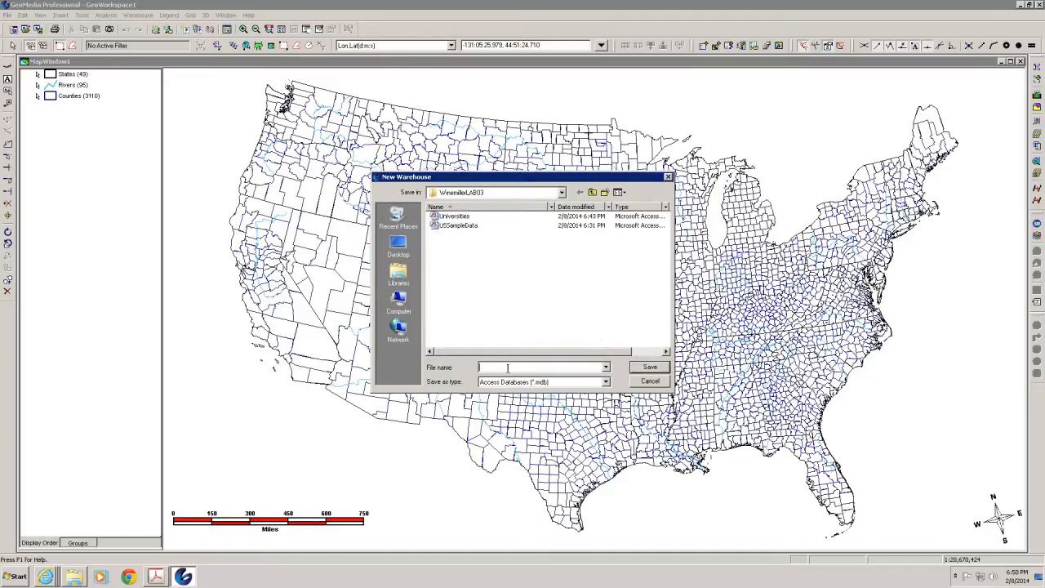
text(Alabama)
click(650, 369)
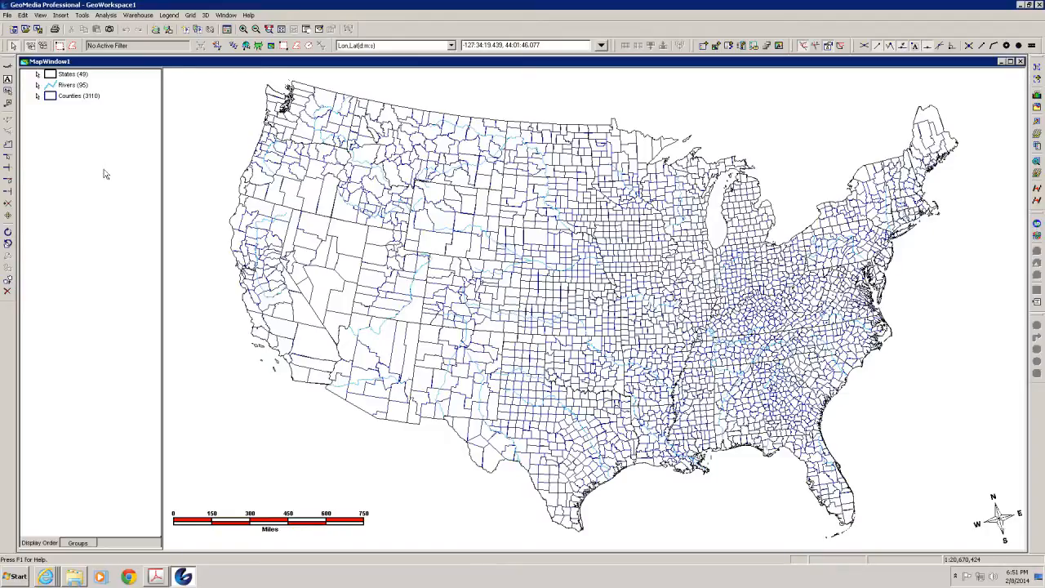
Step: Start a new attribute query on the USSample Counties feature class
click(104, 15)
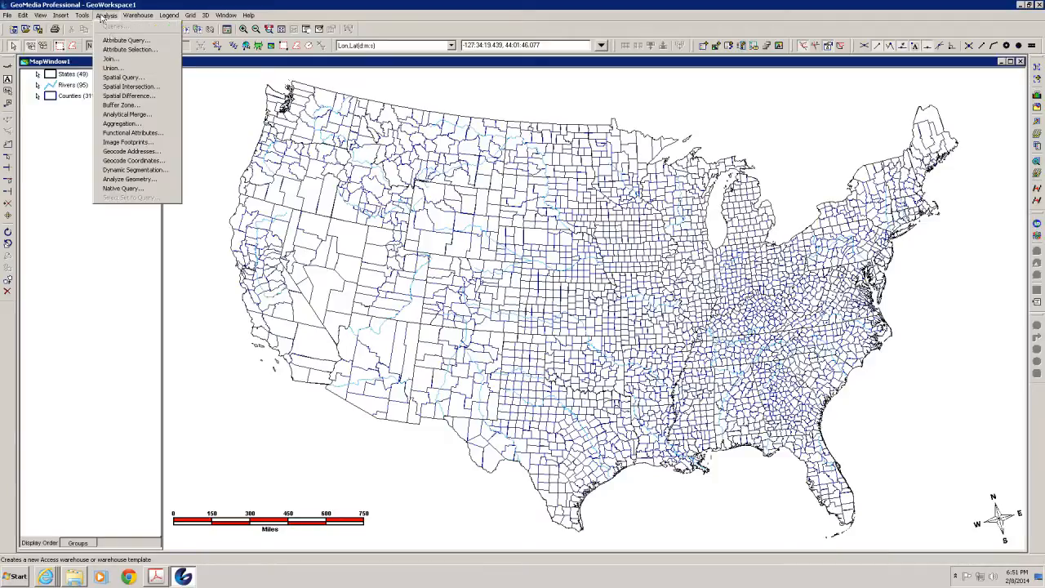
click(115, 41)
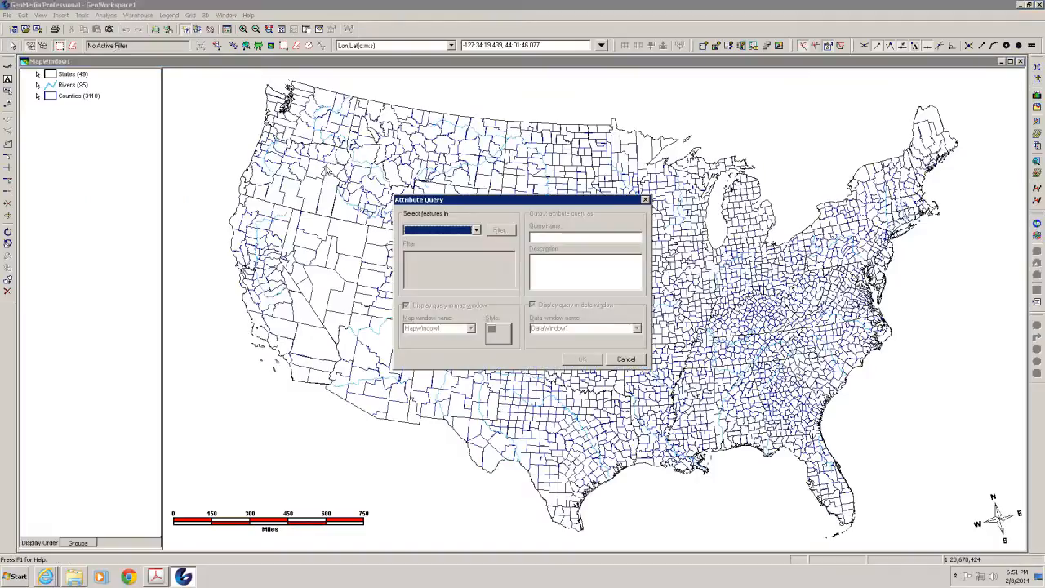
click(476, 230)
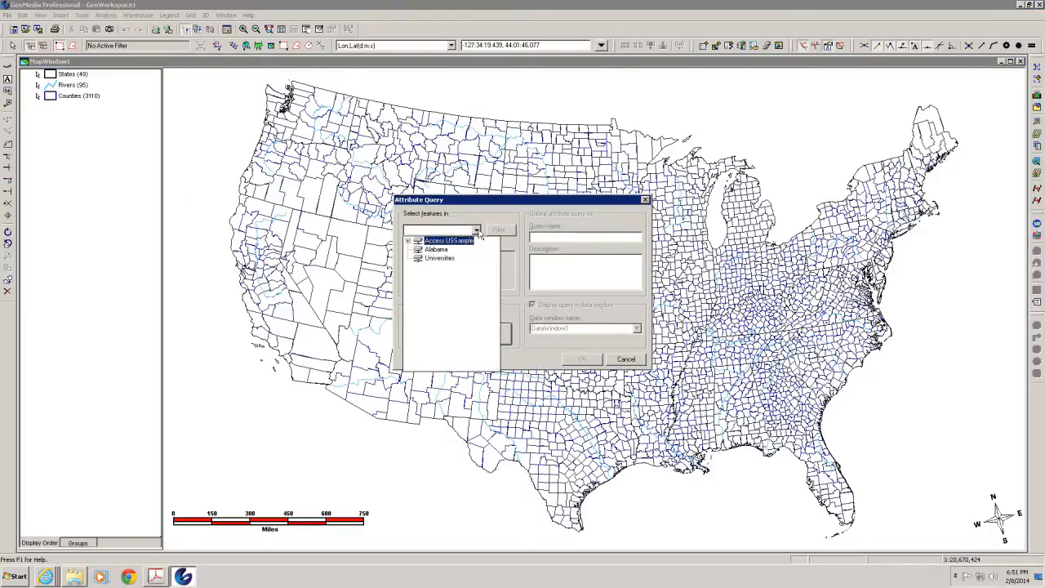
click(407, 241)
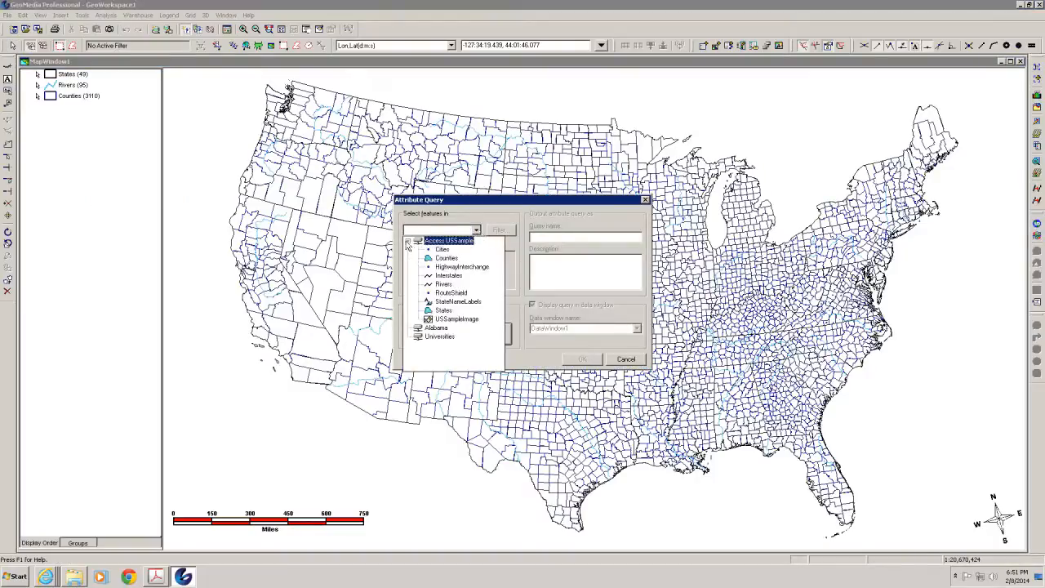
click(446, 258)
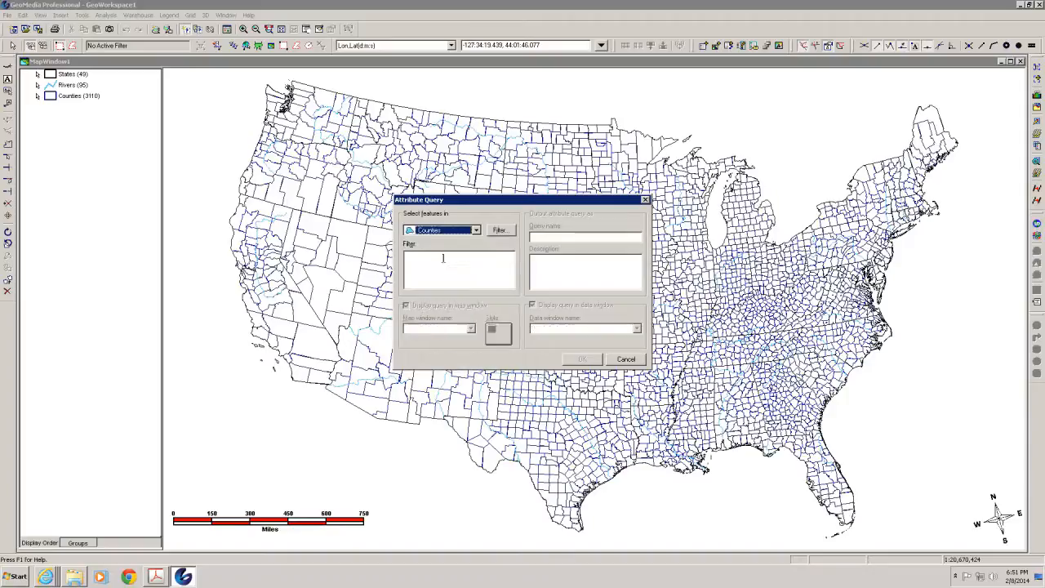
Step: Filter Counties on STATE_NAME = 'Alabama', picking Alabama from the listed values
click(497, 231)
drag(484, 255, 487, 290)
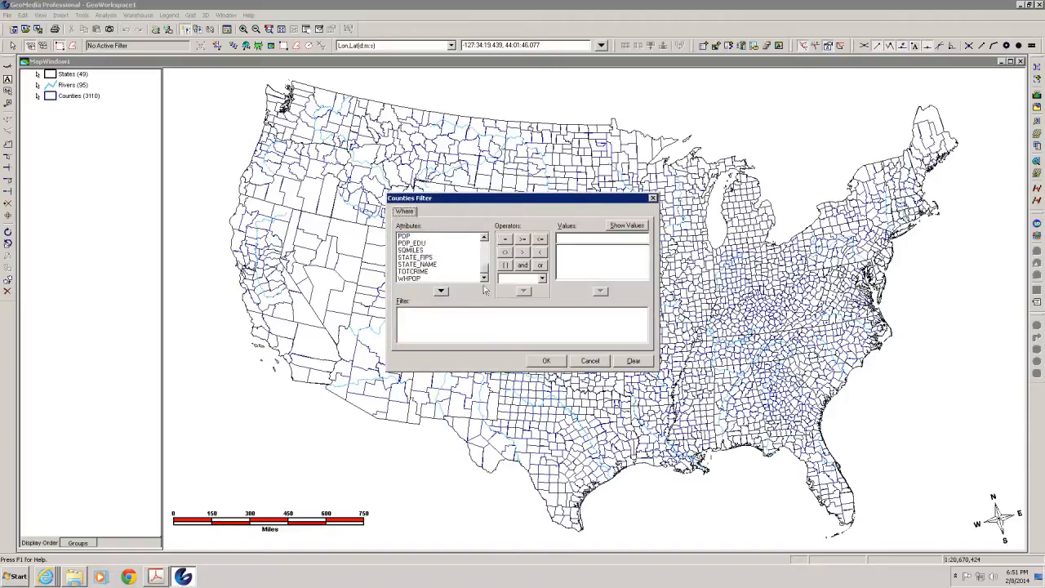
click(420, 264)
double_click(417, 266)
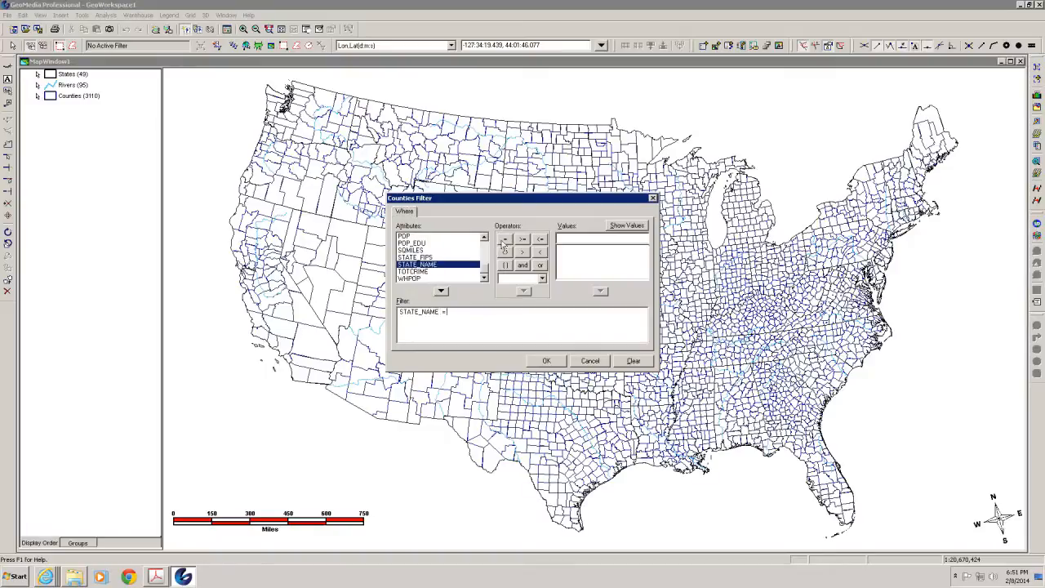
click(632, 227)
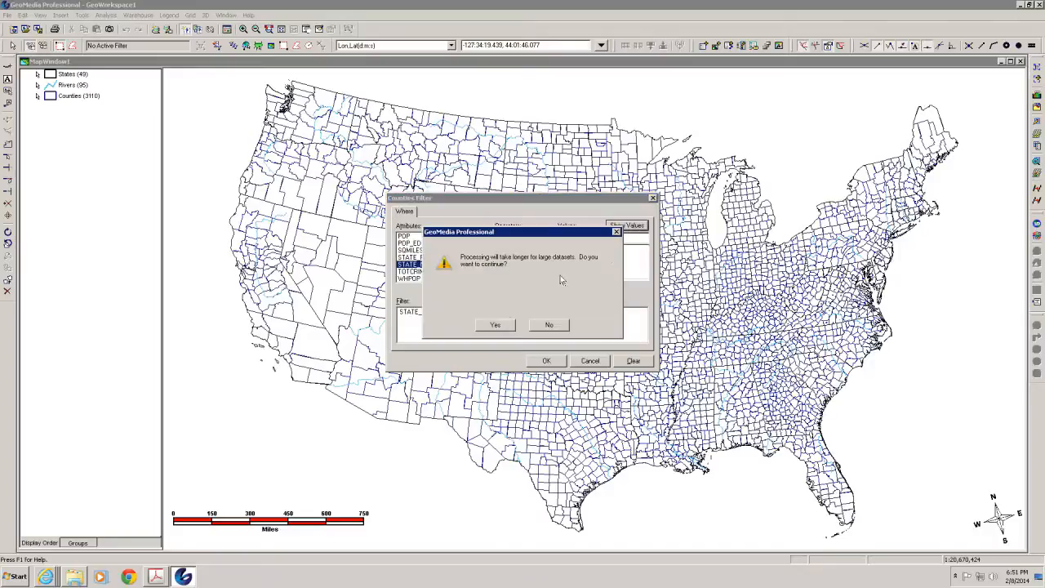
click(495, 326)
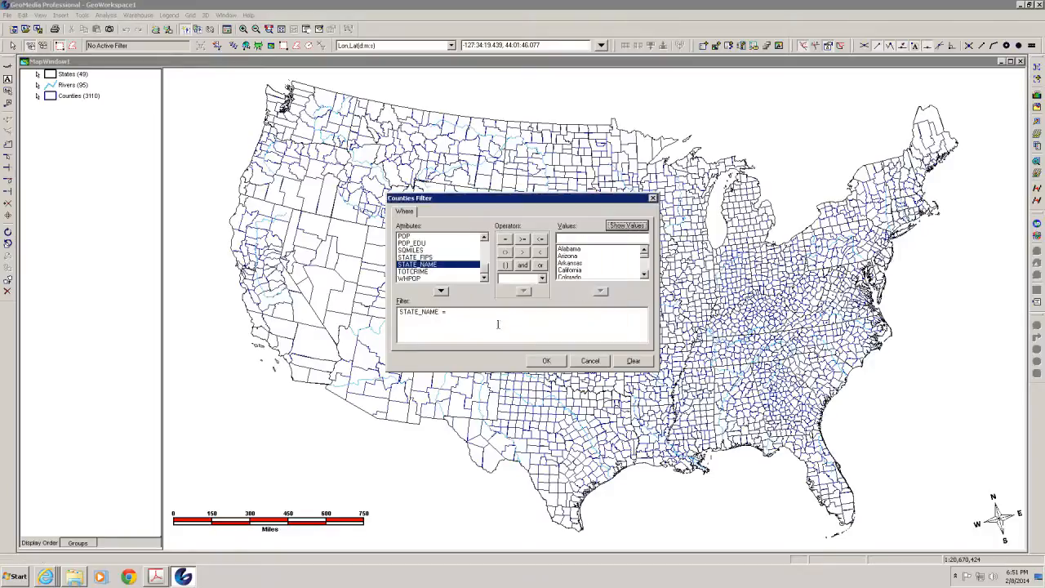
click(571, 251)
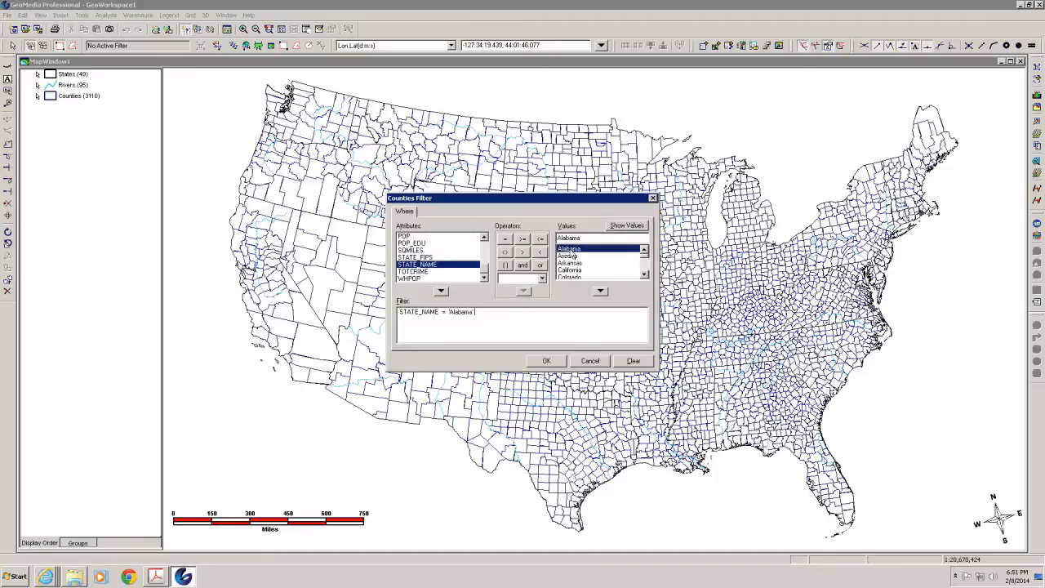
click(548, 363)
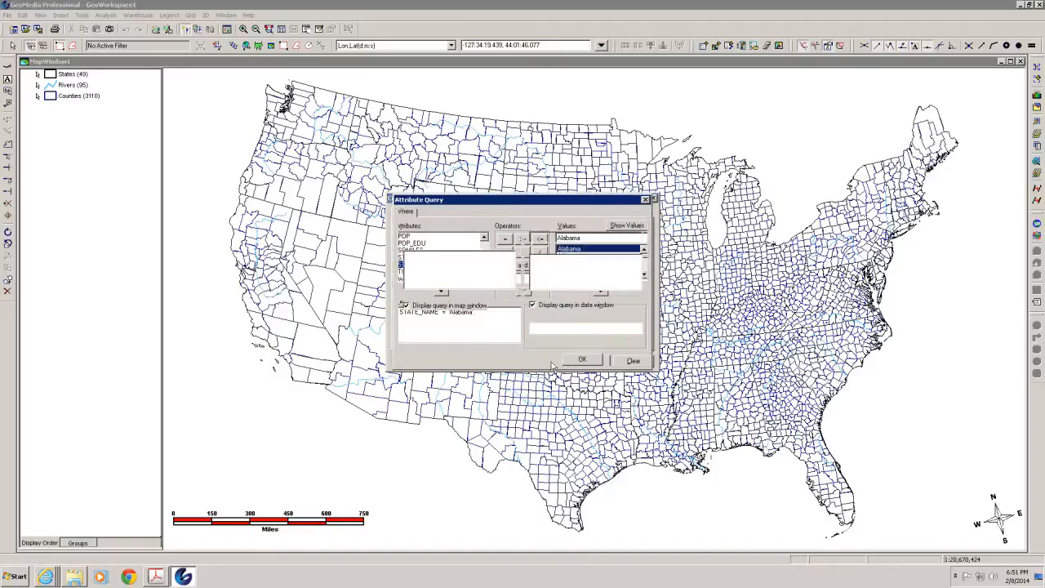
Step: Create the query without displaying it in the map or a data window
click(407, 306)
click(539, 309)
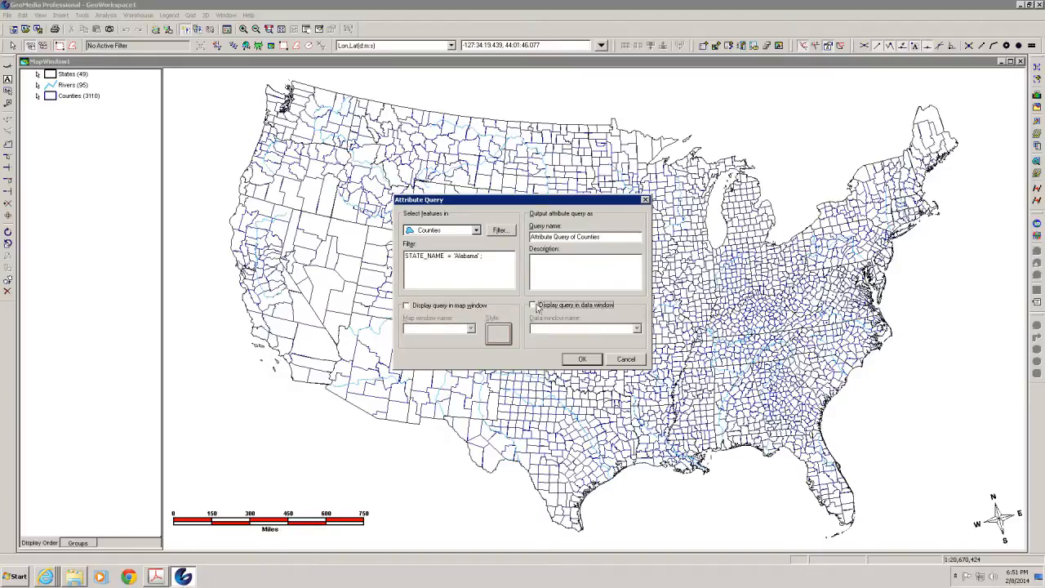
click(582, 361)
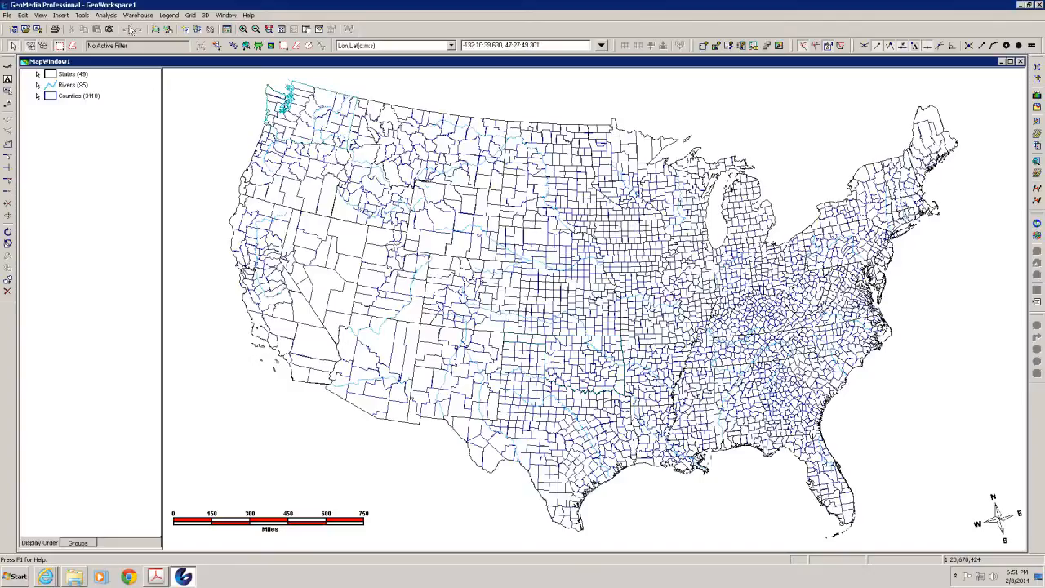
click(106, 16)
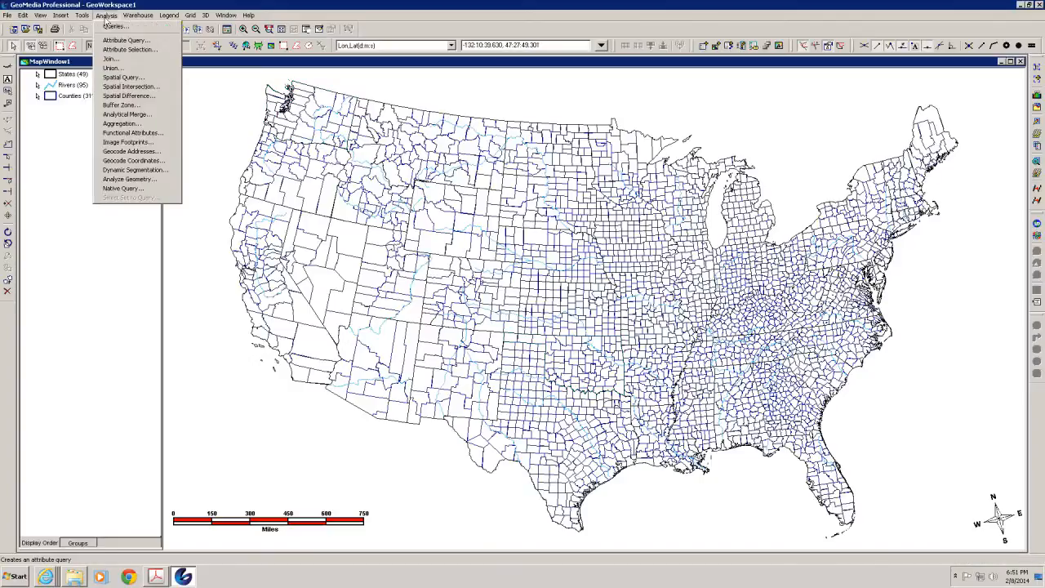
Step: Start another attribute query, this time on the States feature class
click(124, 40)
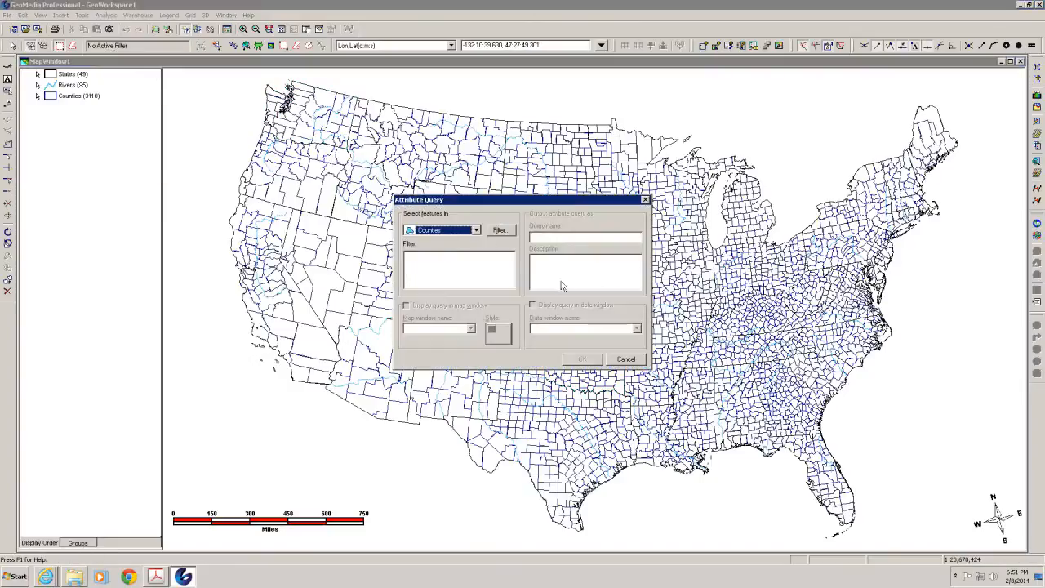
click(476, 230)
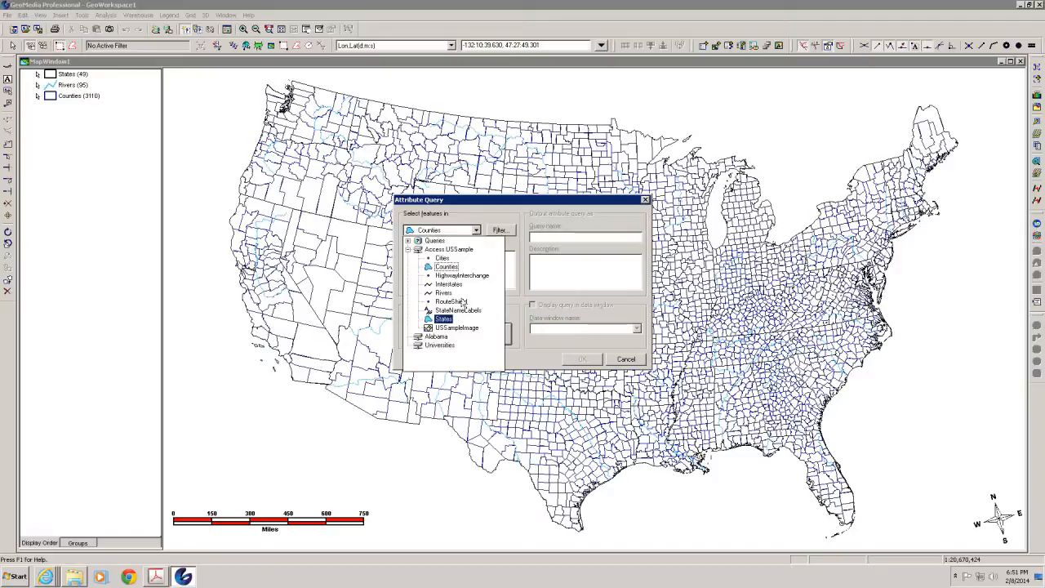
click(445, 318)
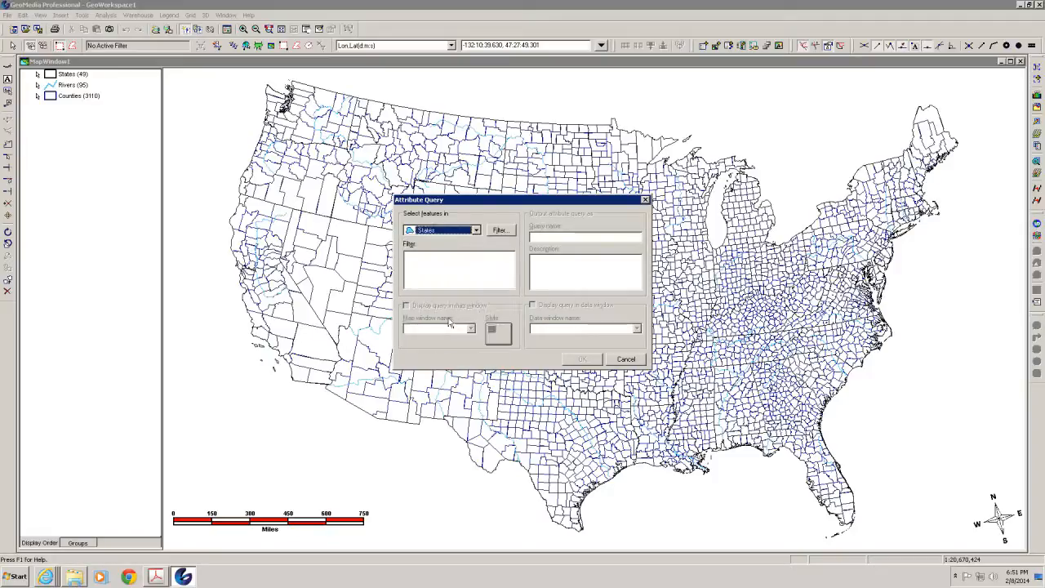
Step: Filter States on STATE_NAME = 'Alabama' and create the query undisplayed
click(504, 229)
drag(488, 254, 488, 282)
double_click(436, 267)
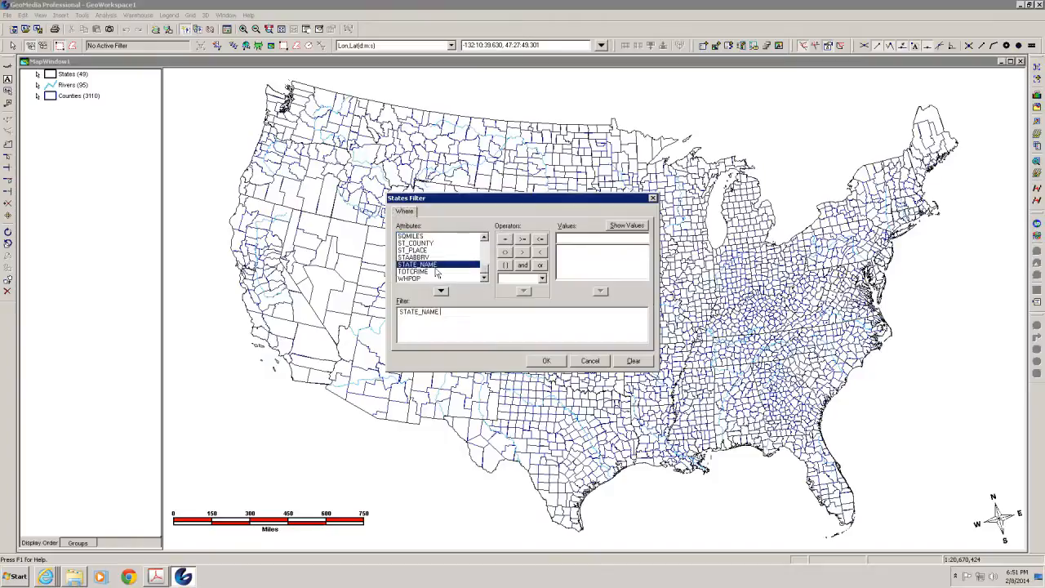
click(505, 239)
click(627, 227)
click(496, 325)
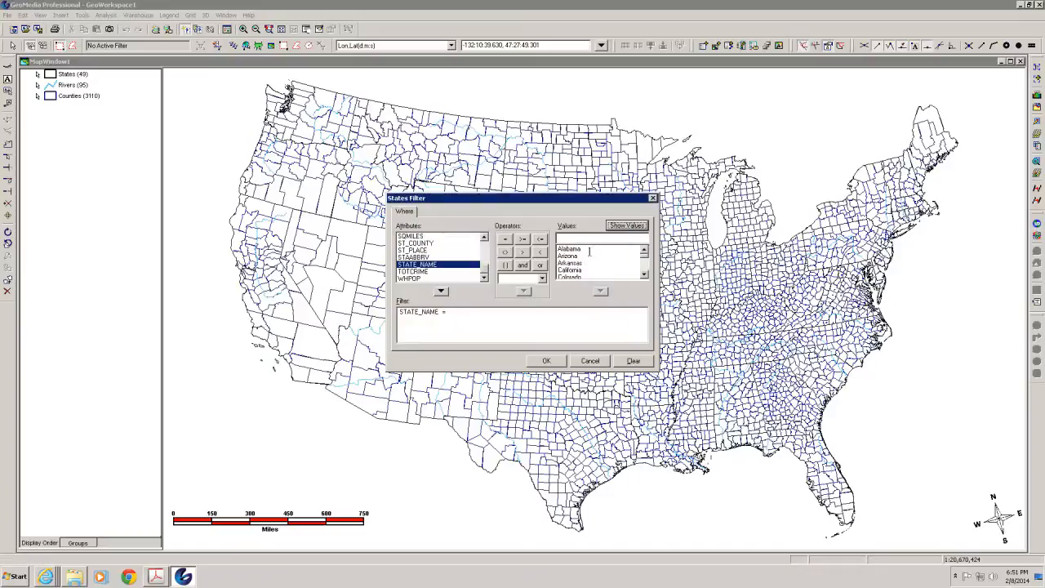
double_click(585, 251)
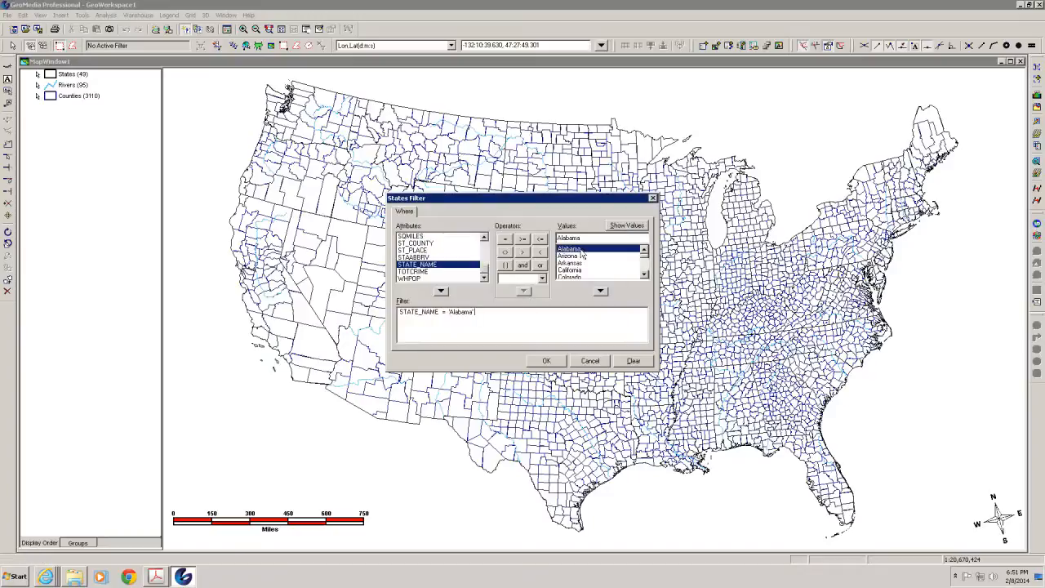
click(547, 361)
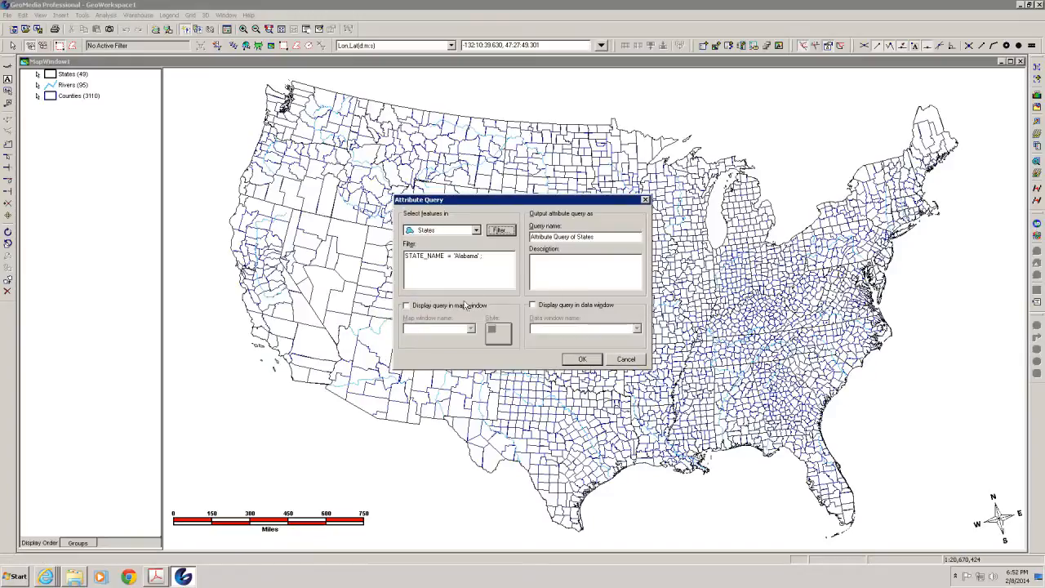
click(583, 361)
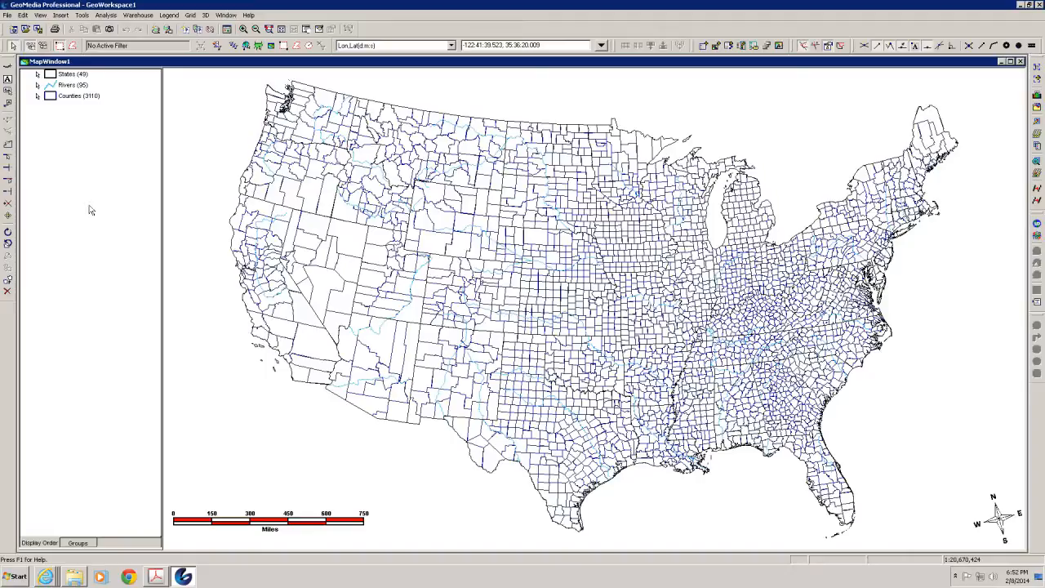
Step: In Output to Feature Classes, select both Alabama queries for export to the Alabama warehouse
click(139, 16)
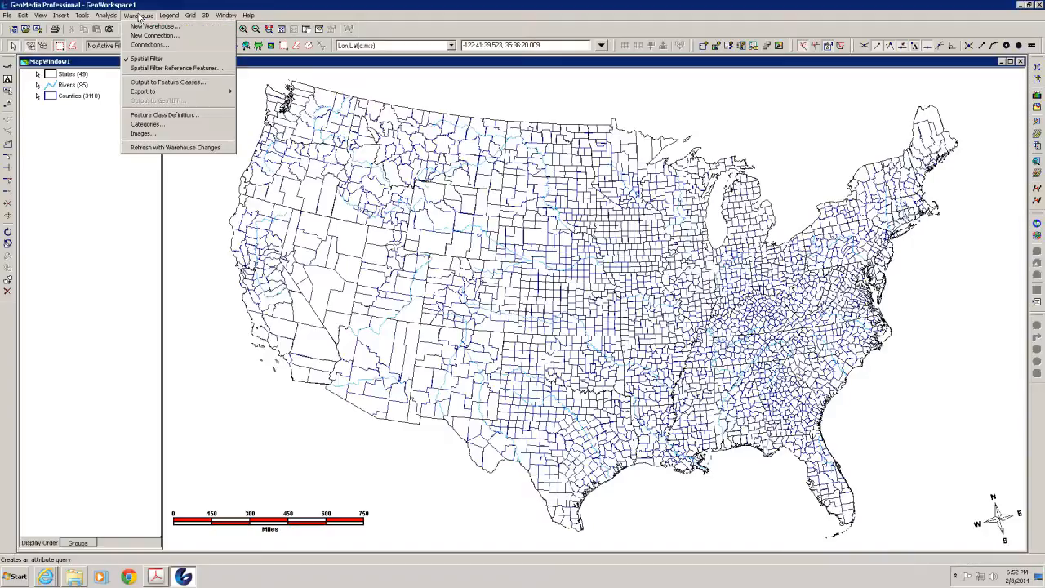
click(163, 82)
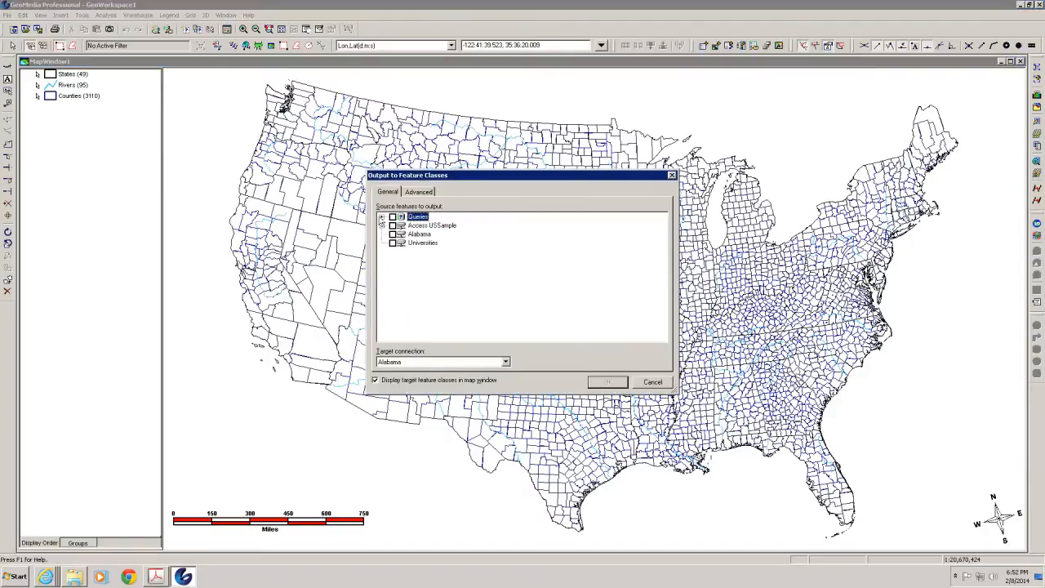
click(382, 217)
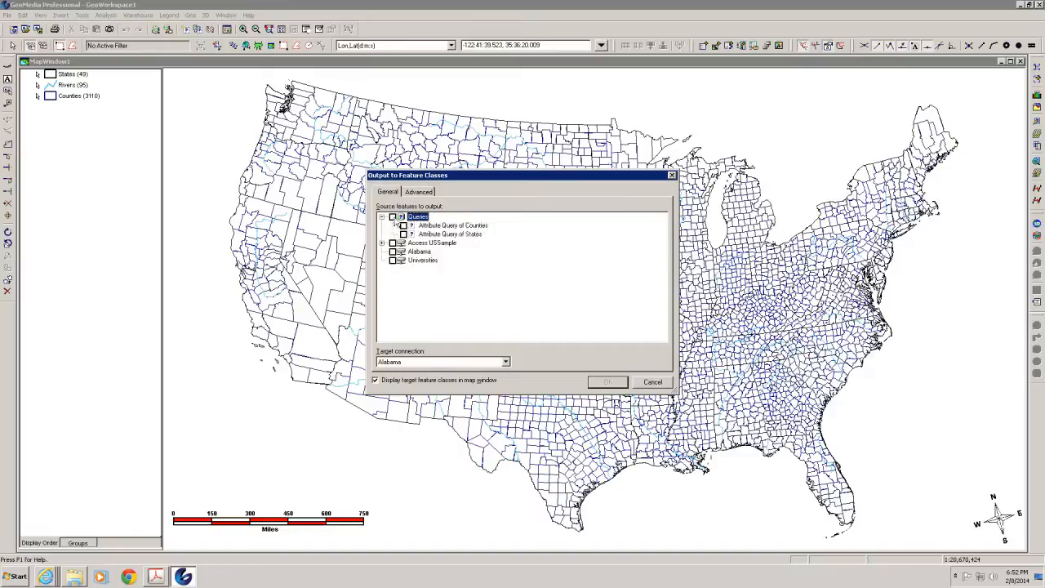
click(394, 218)
Step: In the Advanced settings, rename the output targets to Alabama_Counties and Alabama
click(421, 193)
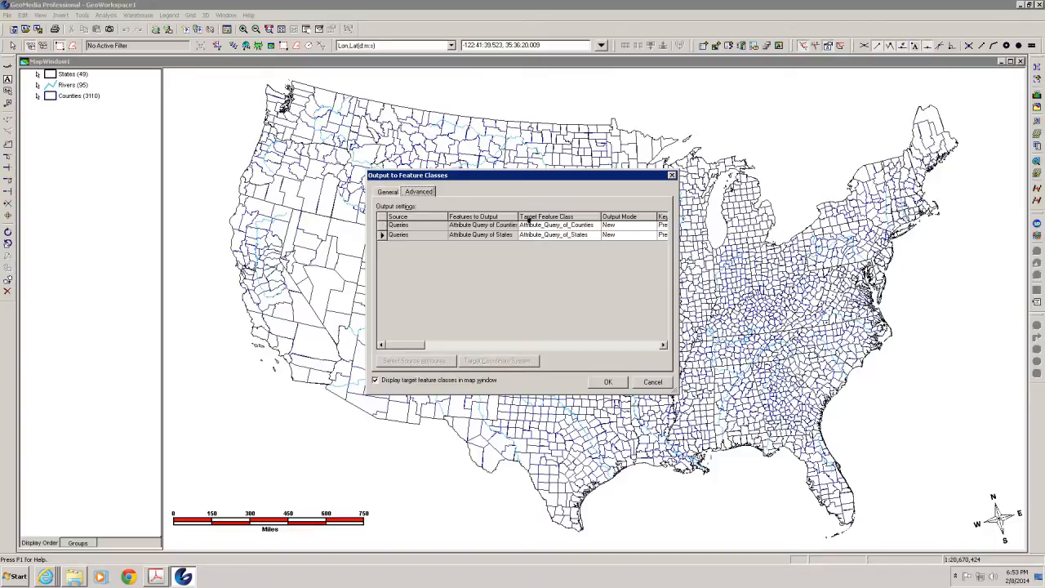
click(552, 225)
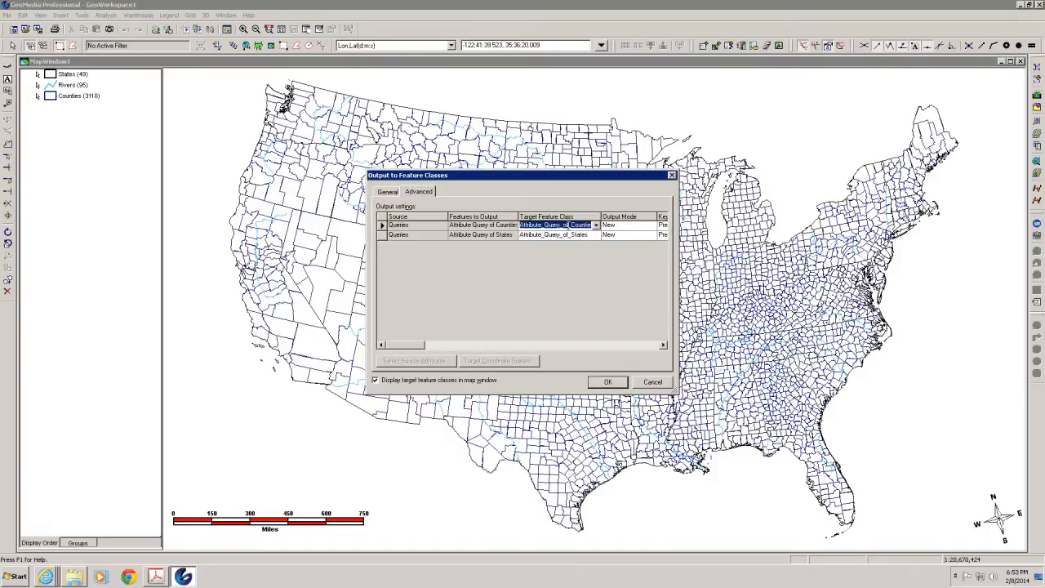
drag(566, 224, 526, 226)
click(525, 225)
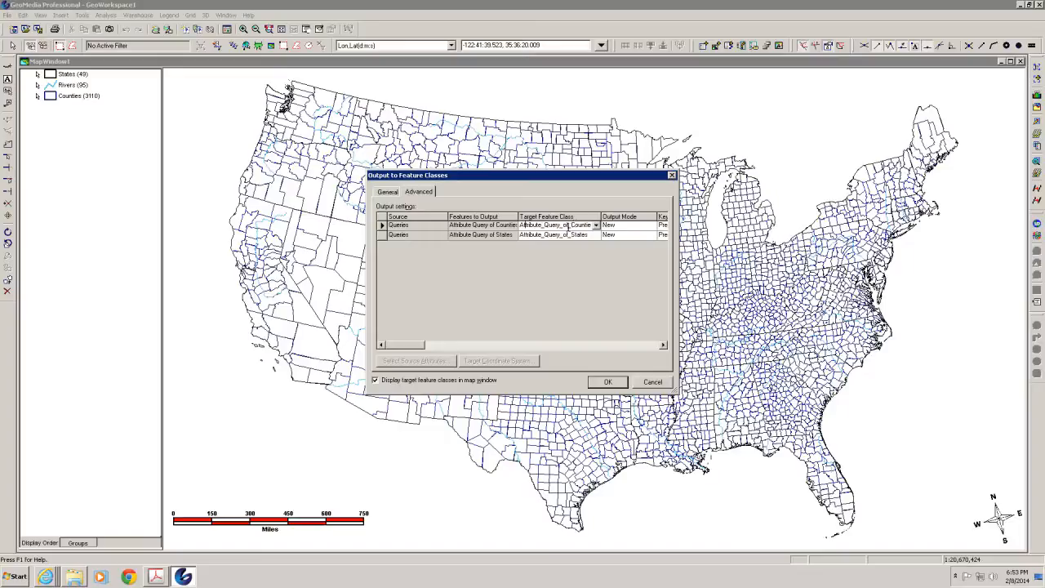
drag(568, 226, 492, 238)
text(Alabama_Counties)
click(552, 235)
double_click(551, 234)
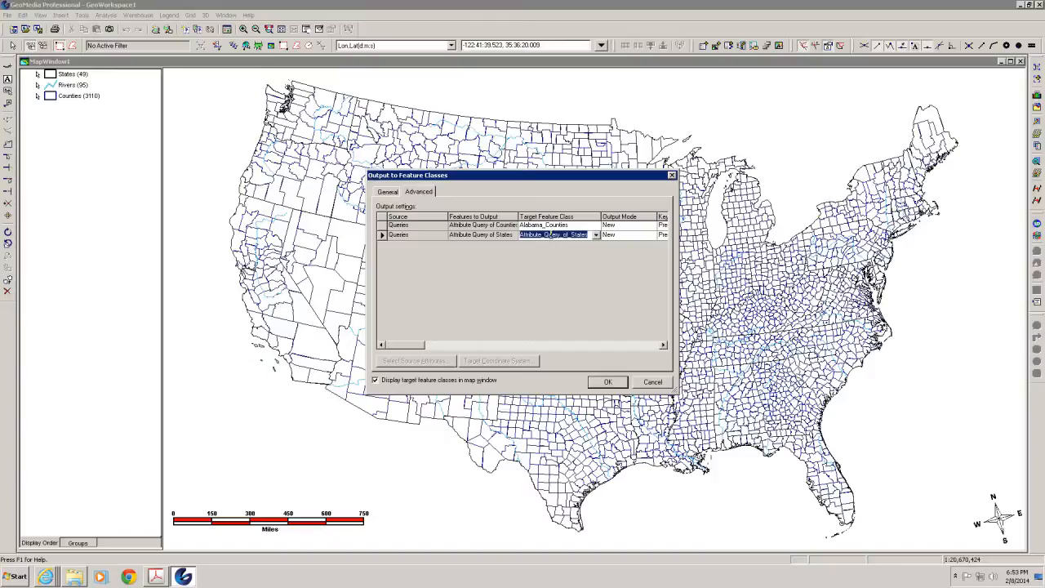
text(Alabama)
Step: Run the export, confirming creation of the two new feature classes
click(606, 383)
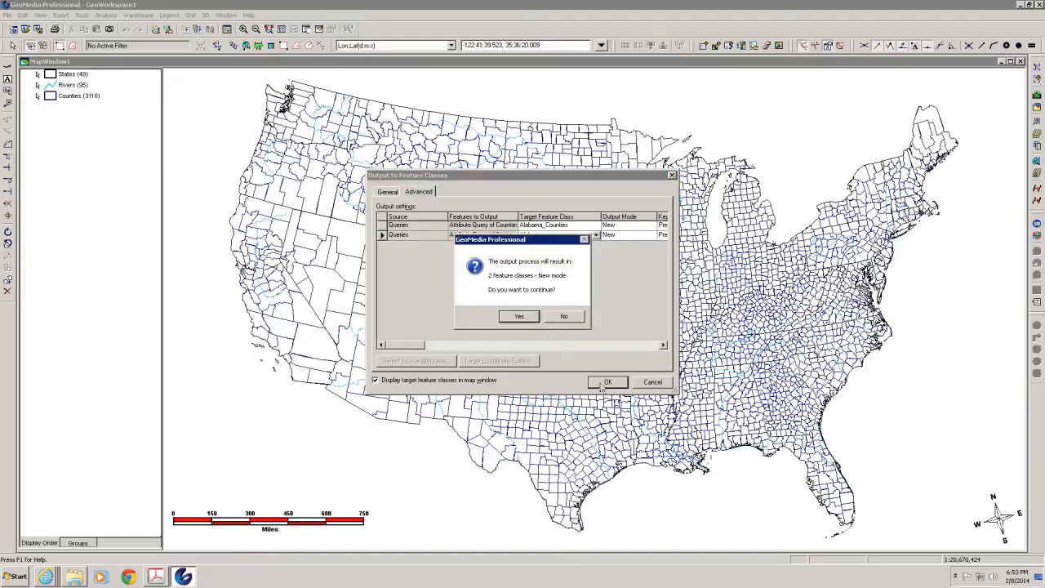
click(523, 318)
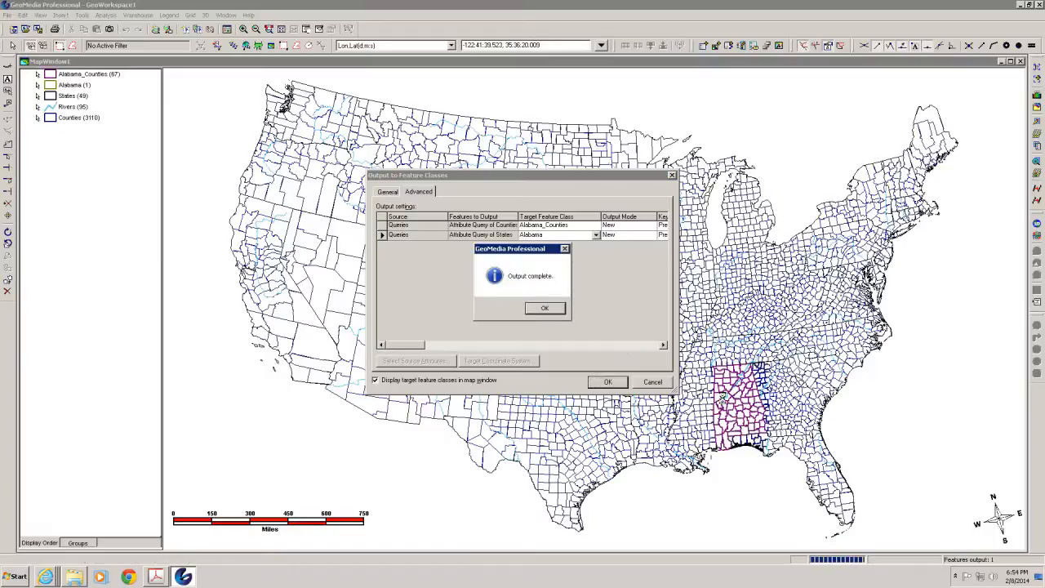
click(544, 310)
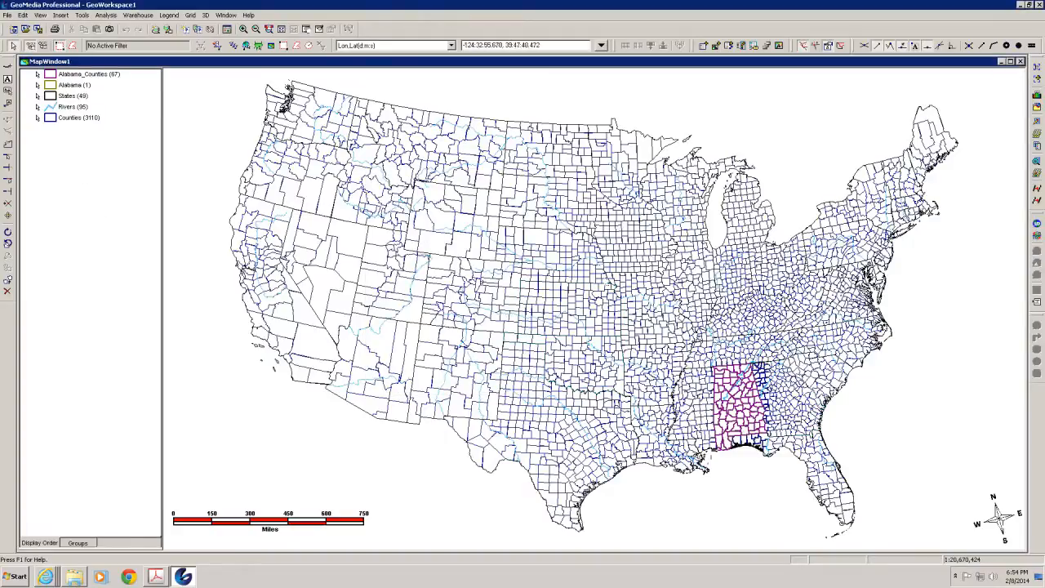
Step: Turn off display of the States, Counties and Rivers layers from the legend
right_click(55, 97)
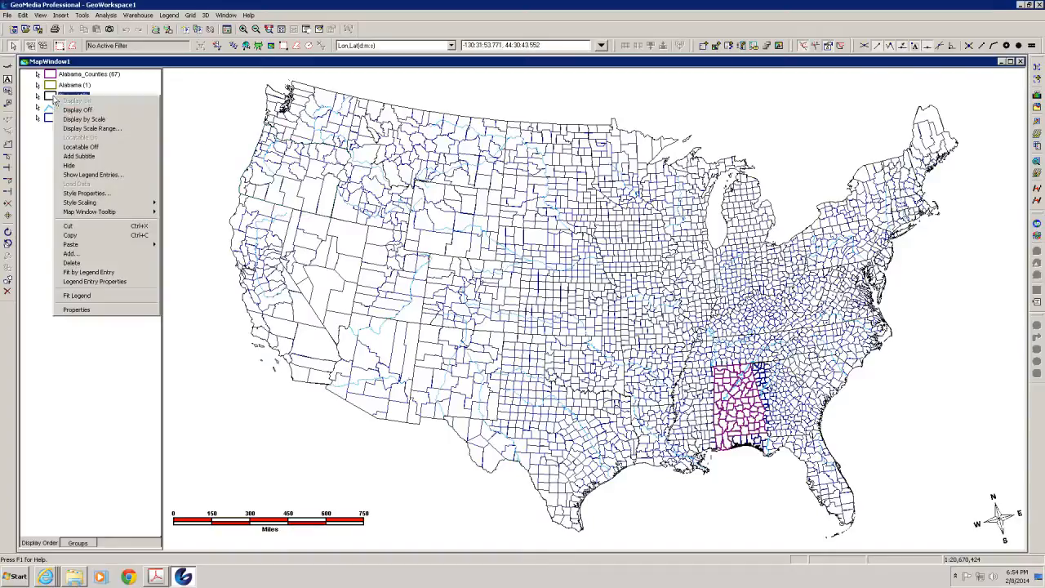
click(77, 109)
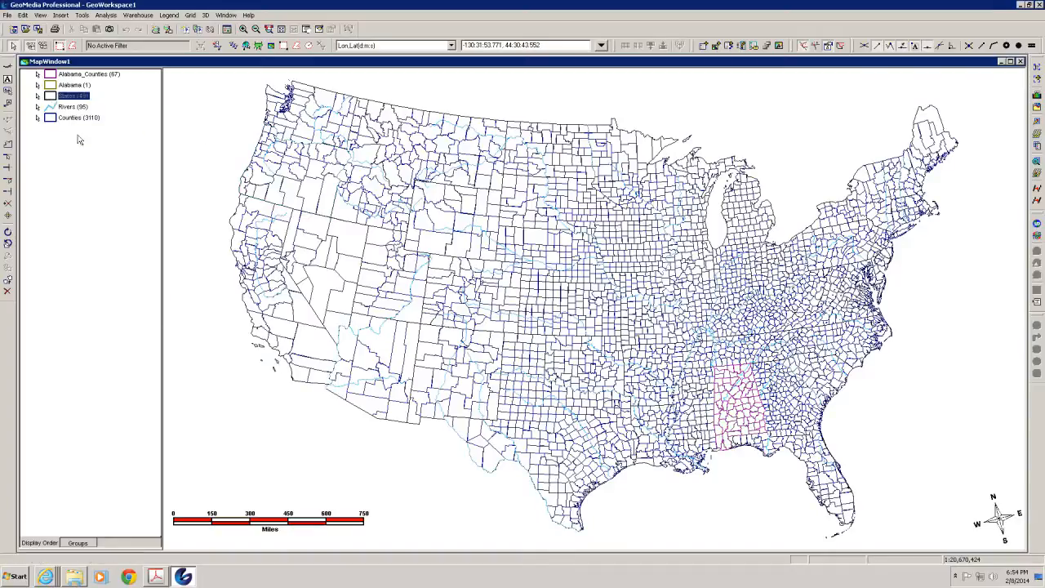
right_click(50, 97)
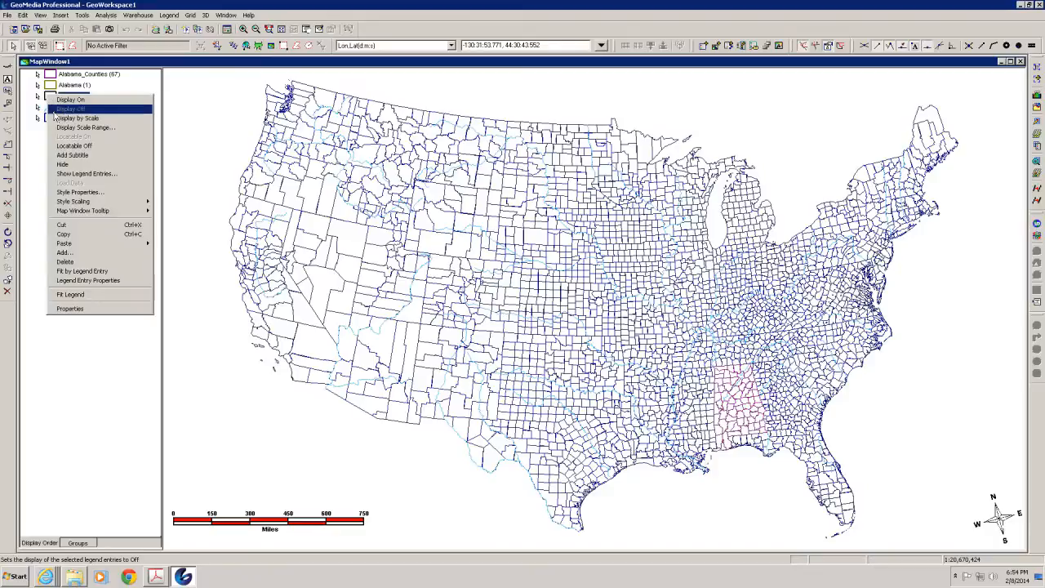
click(54, 110)
right_click(51, 116)
click(62, 130)
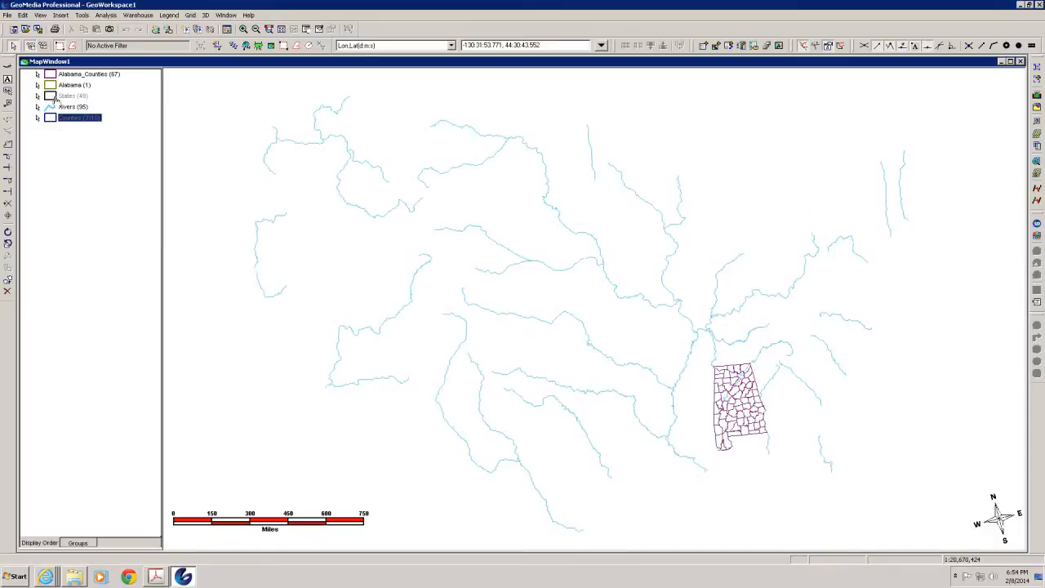
right_click(53, 107)
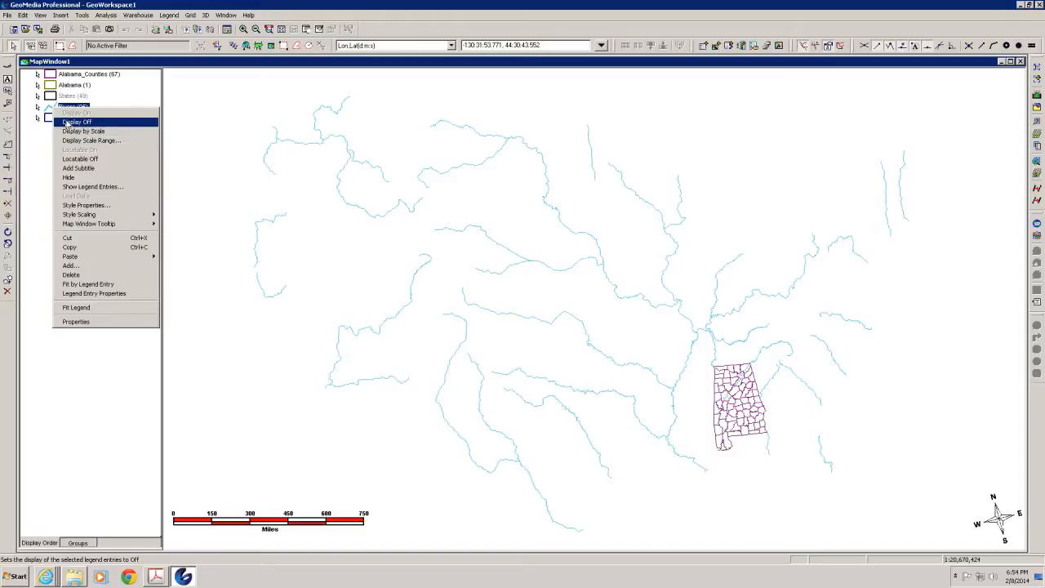
click(67, 123)
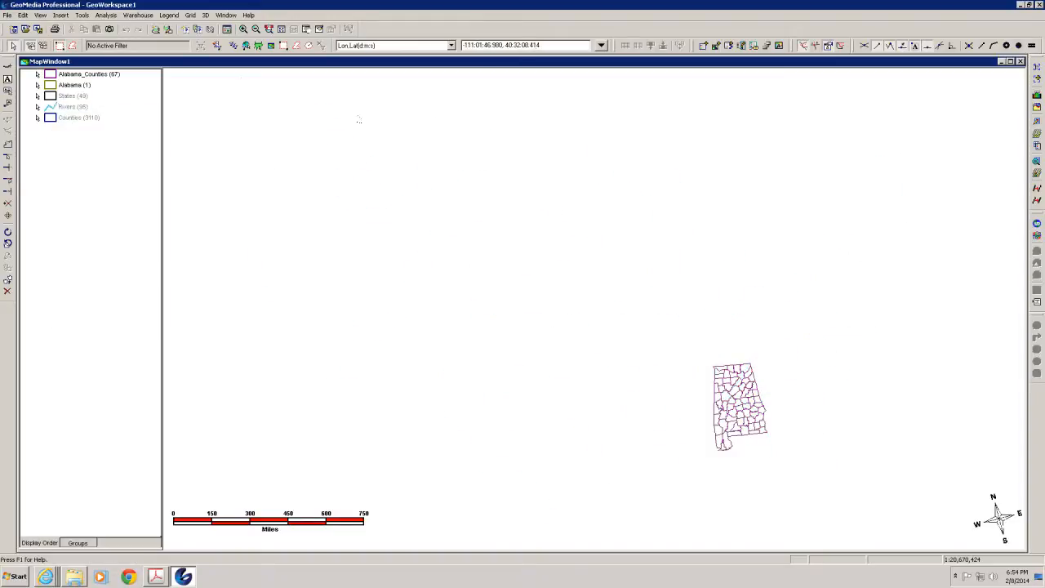
Step: Fit the map to Alabama's counties and close the Alabama_Counties Properties dialog
click(281, 29)
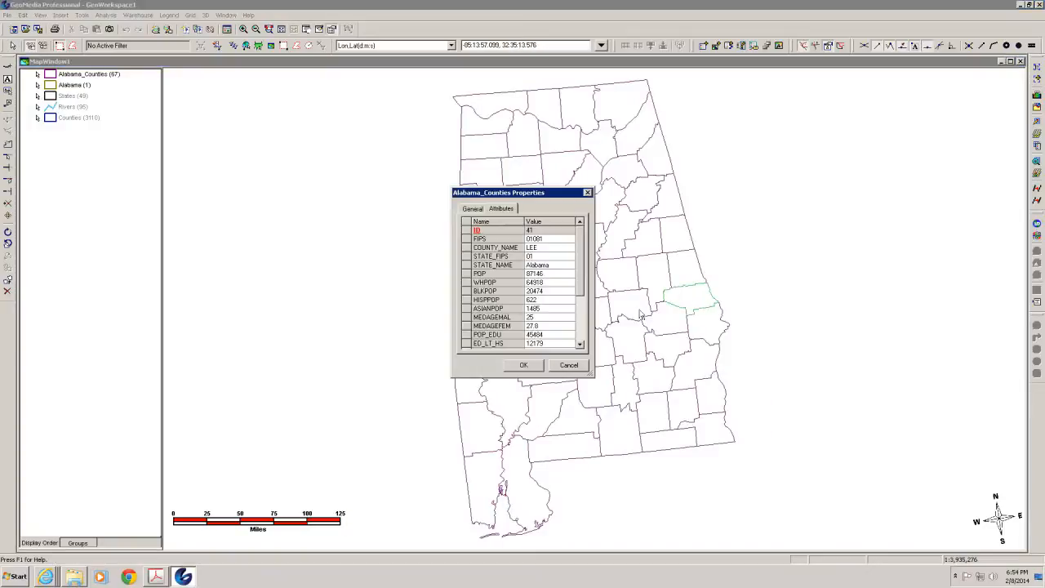
click(587, 192)
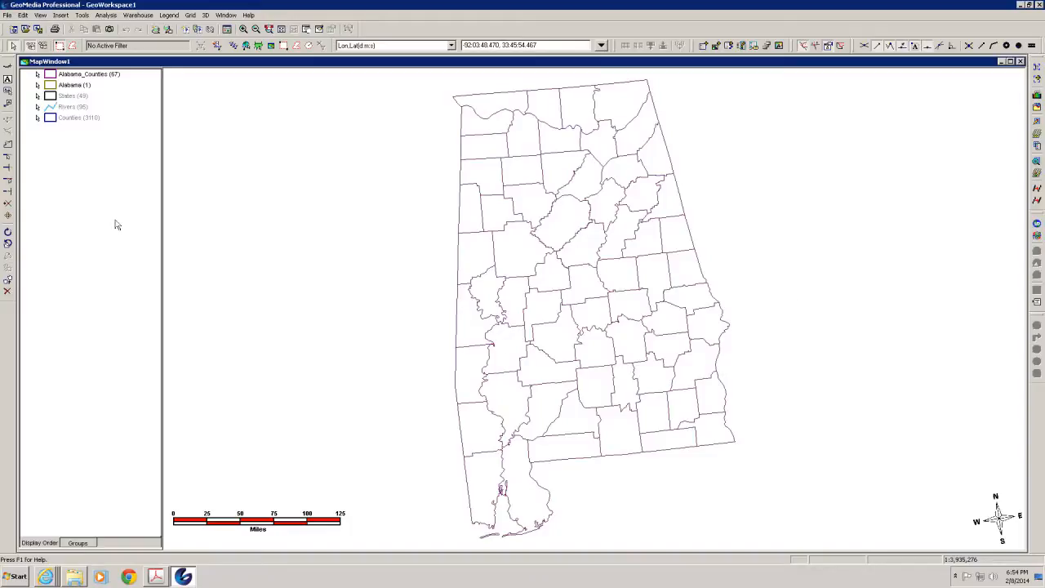
Step: Delete the Access USSample warehouse connection
click(145, 17)
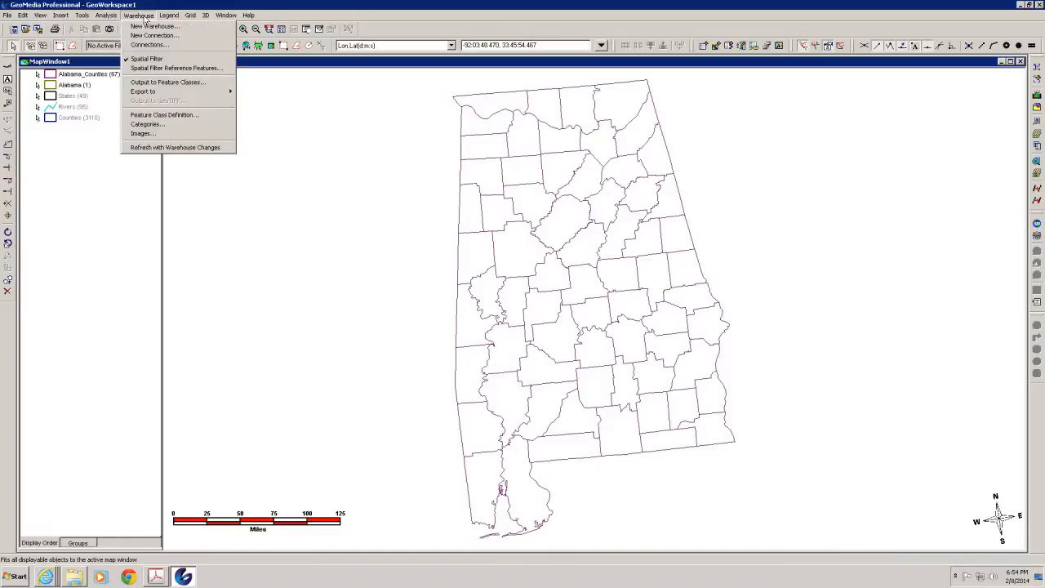
click(149, 44)
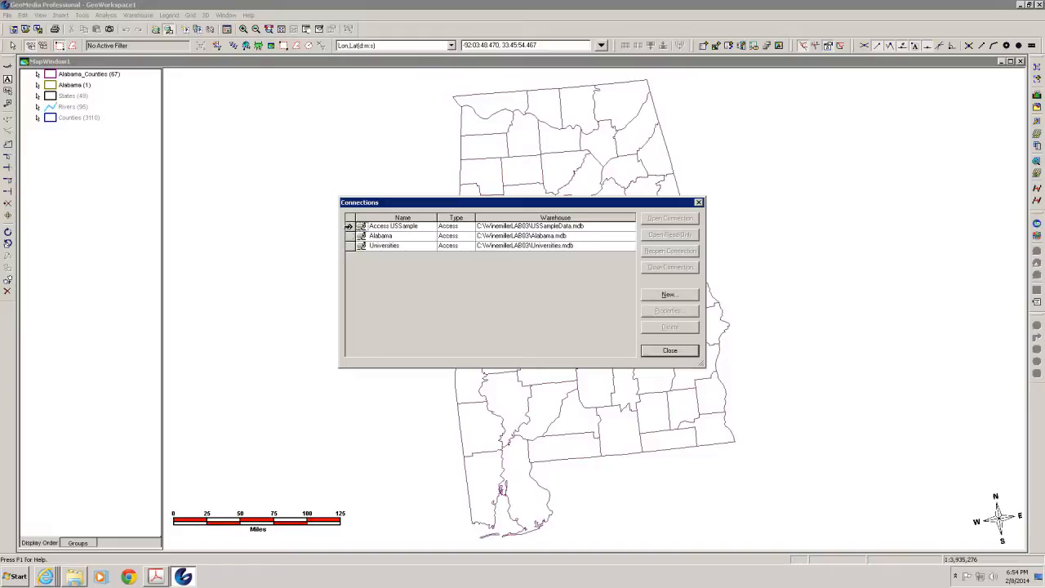
click(349, 227)
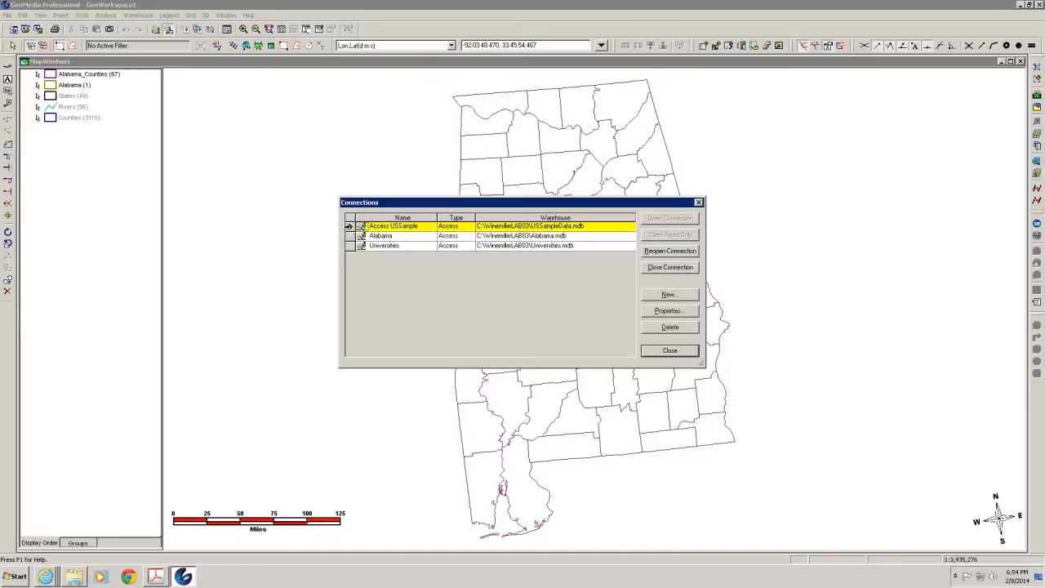
click(664, 328)
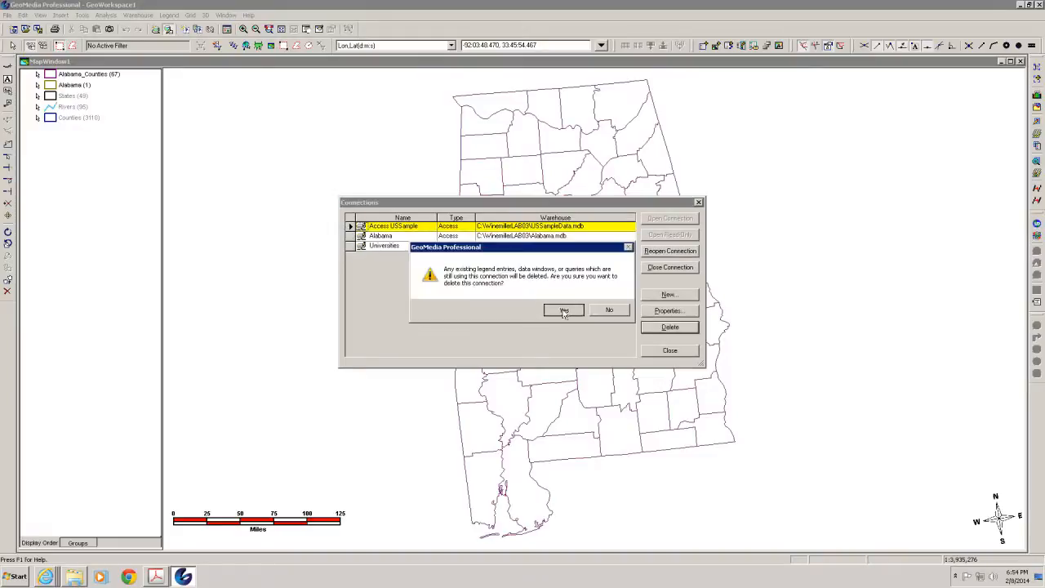
click(564, 312)
click(669, 350)
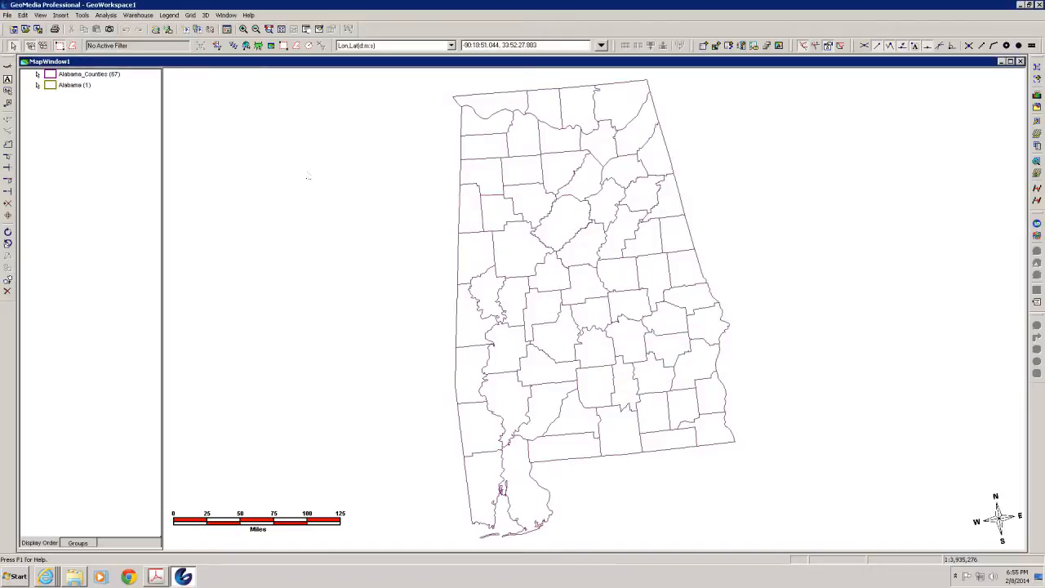
Step: Reopen the connections list to verify only Alabama and Universities remain
click(136, 16)
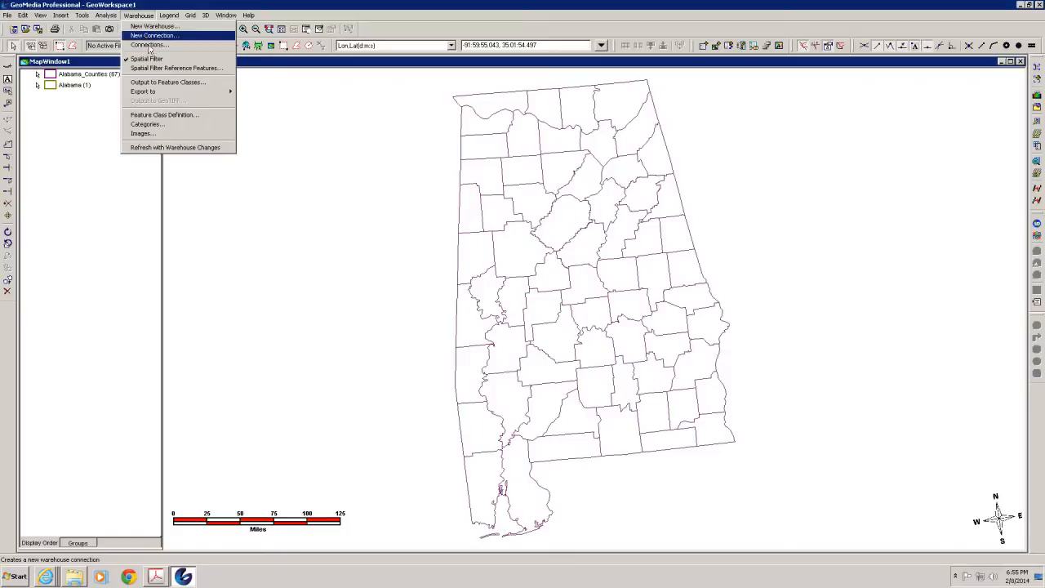
click(149, 45)
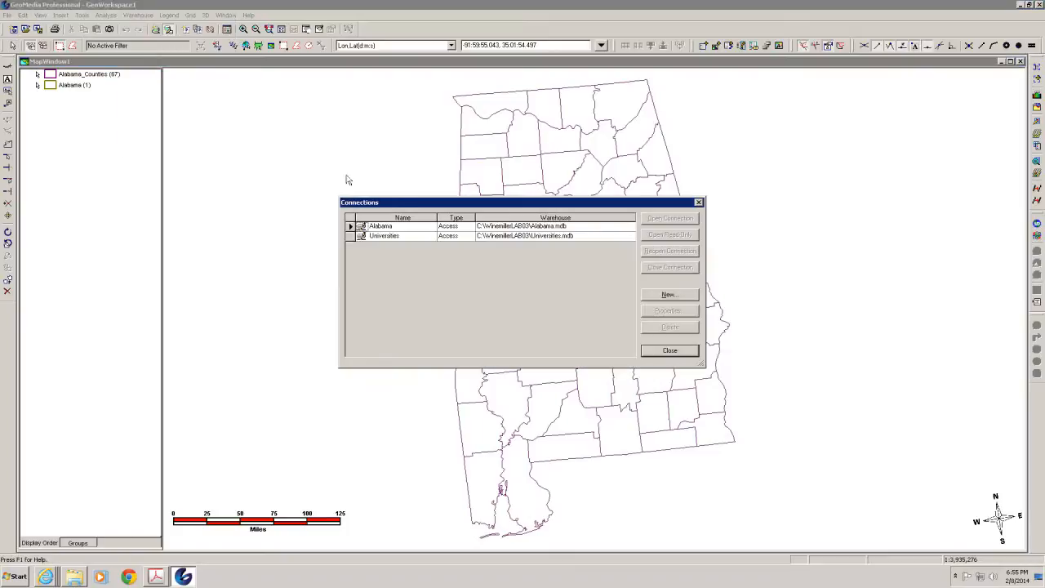
click(674, 353)
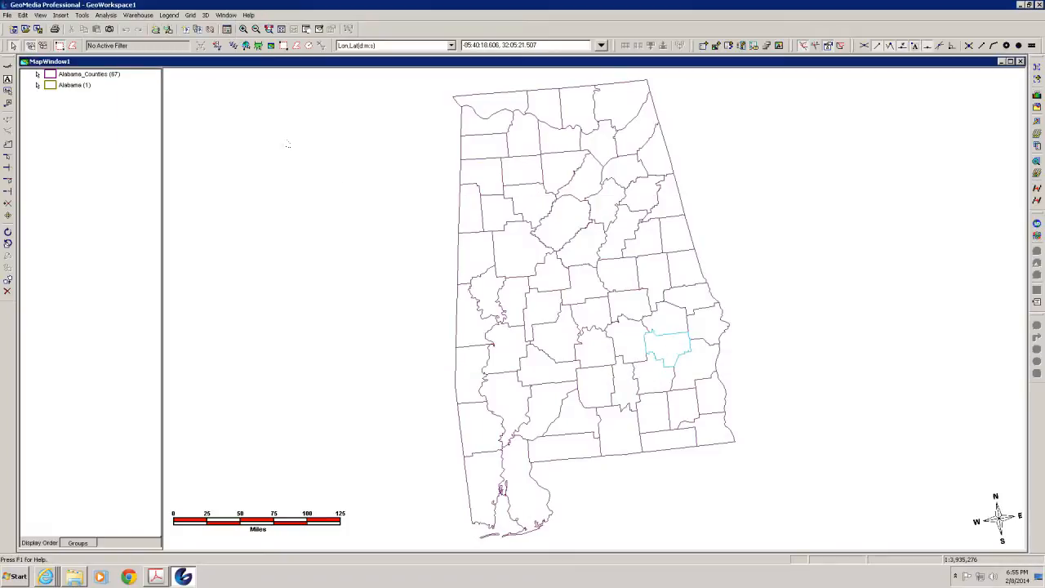
Step: Open and dismiss the Analysis menu, then open the Warehouse menu
click(106, 15)
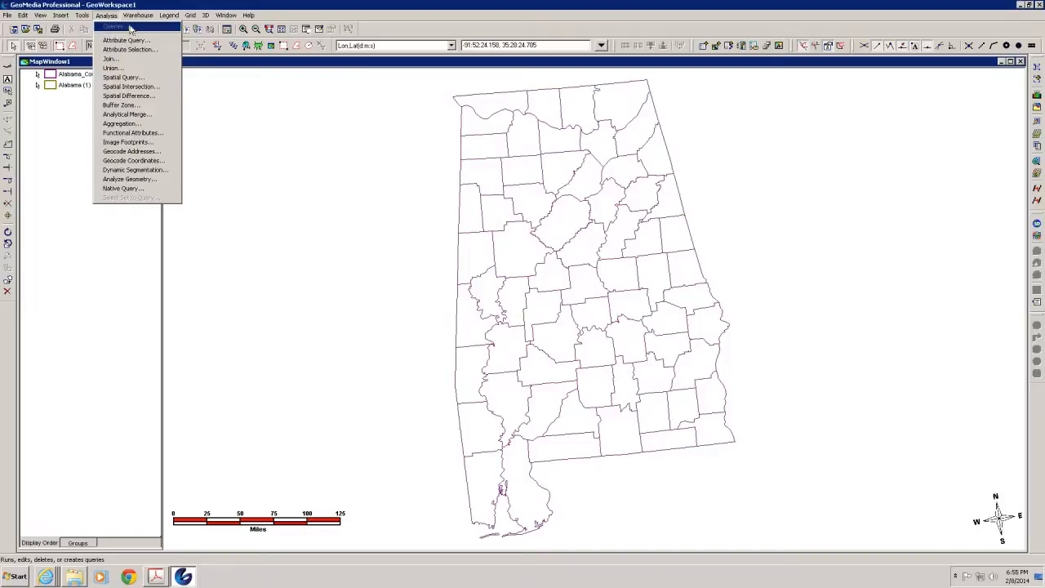
click(106, 245)
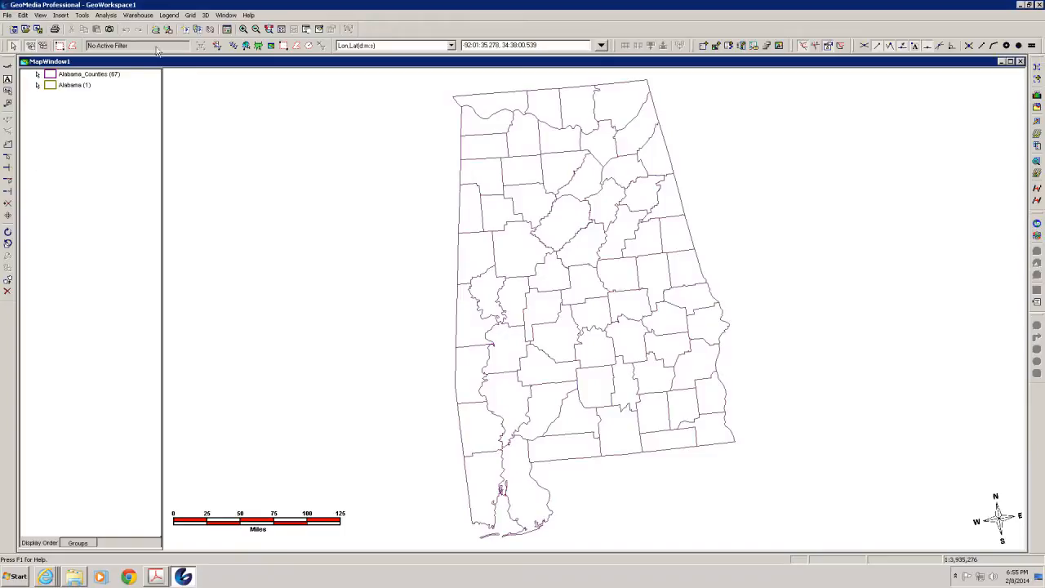
click(140, 17)
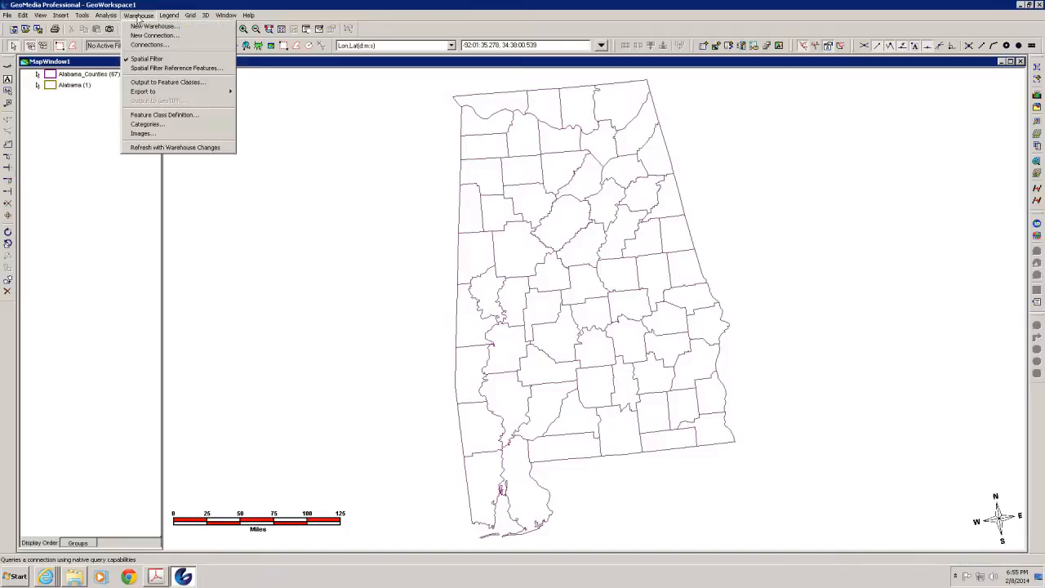
Step: Start a new feature class named University in the Universities warehouse
click(169, 116)
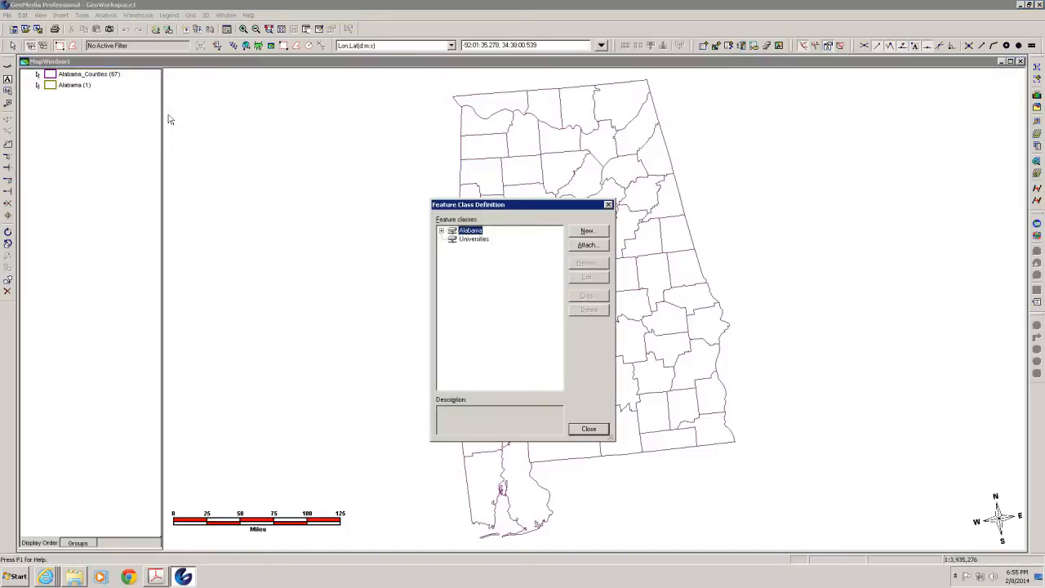
click(475, 239)
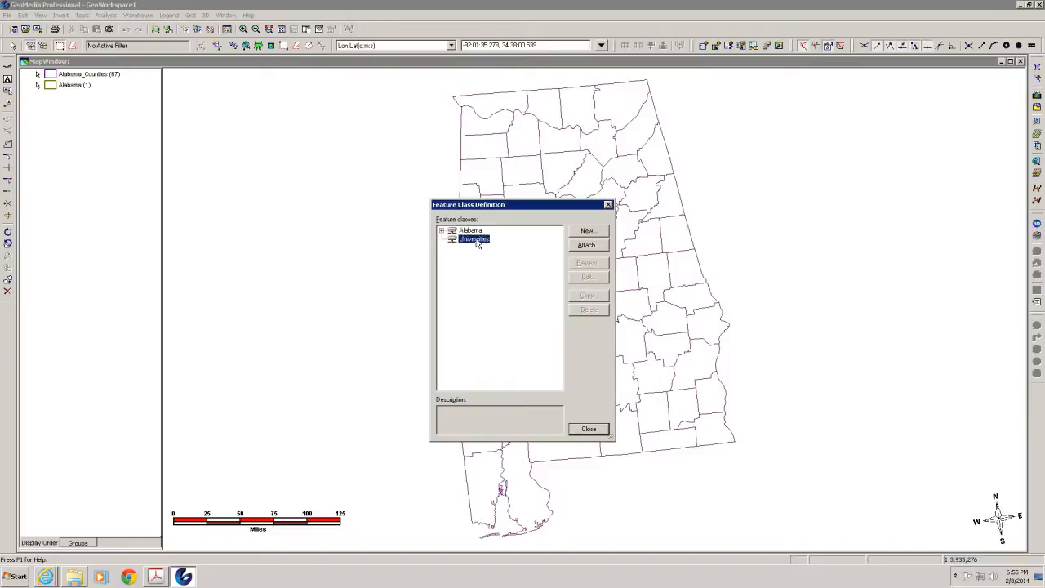
click(588, 232)
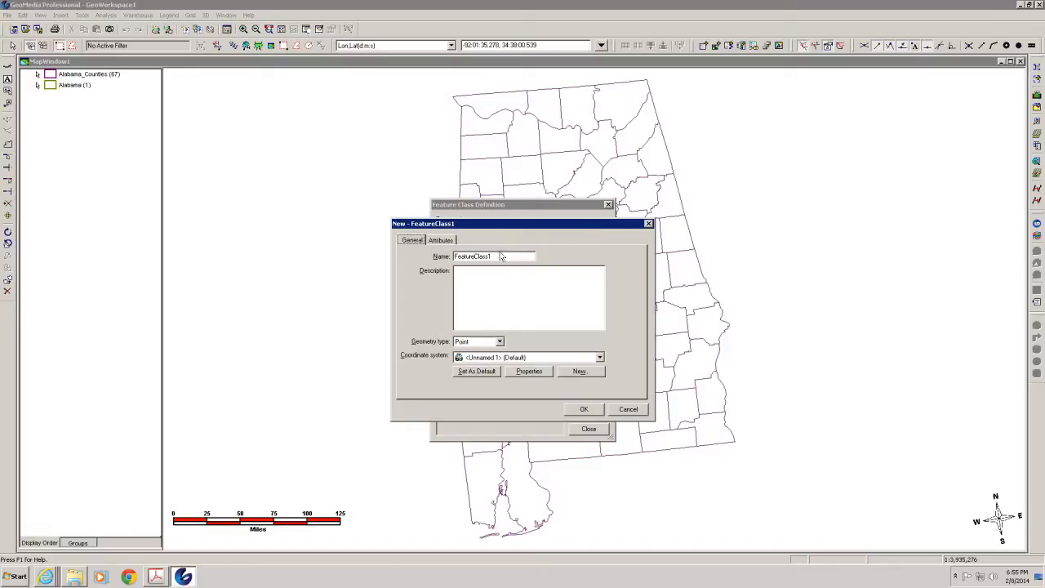
double_click(502, 256)
text(University)
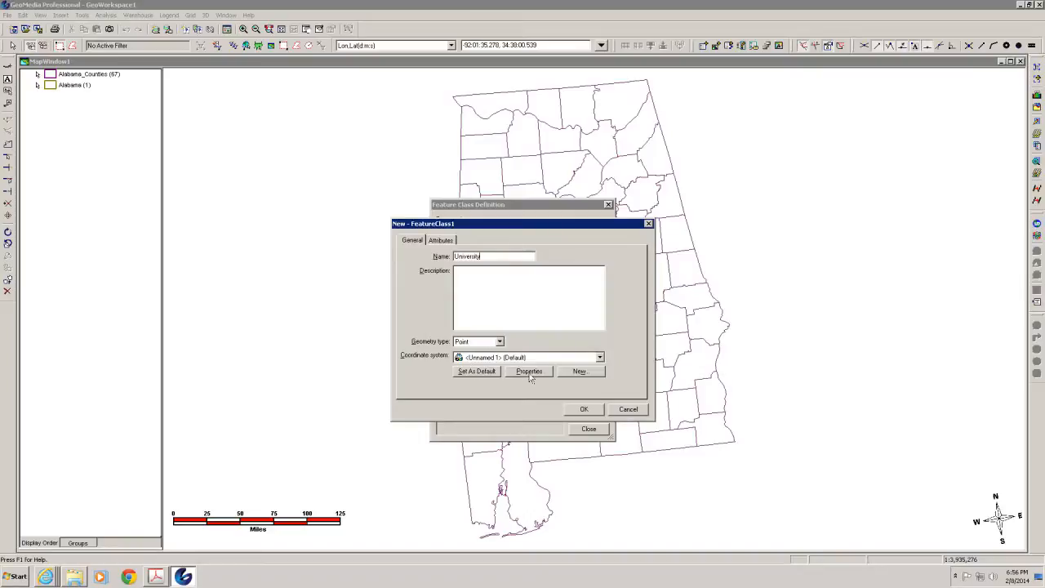
Step: Create the University point feature class and accept an autonumber primary key
click(585, 409)
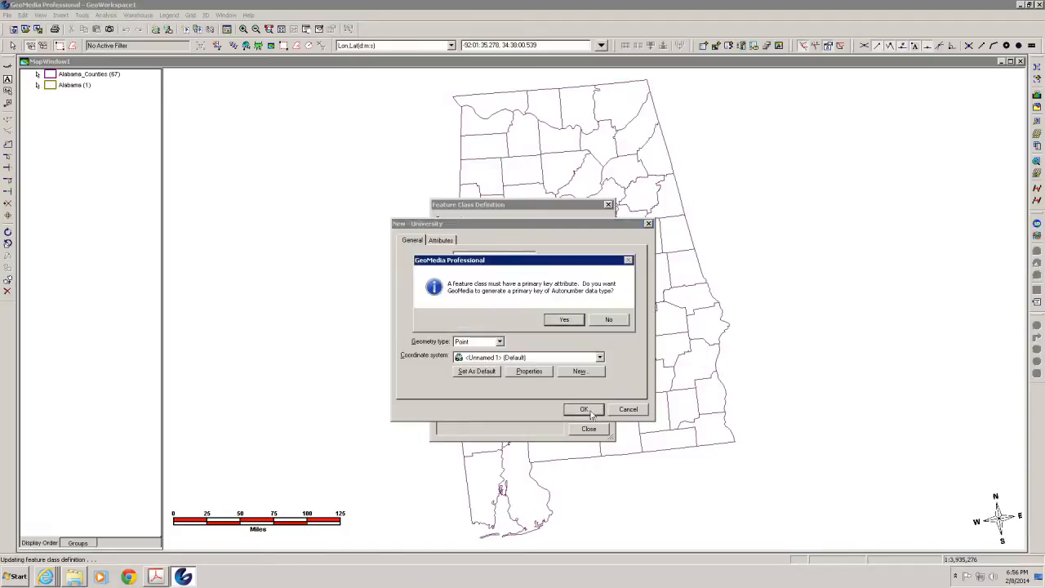
click(568, 321)
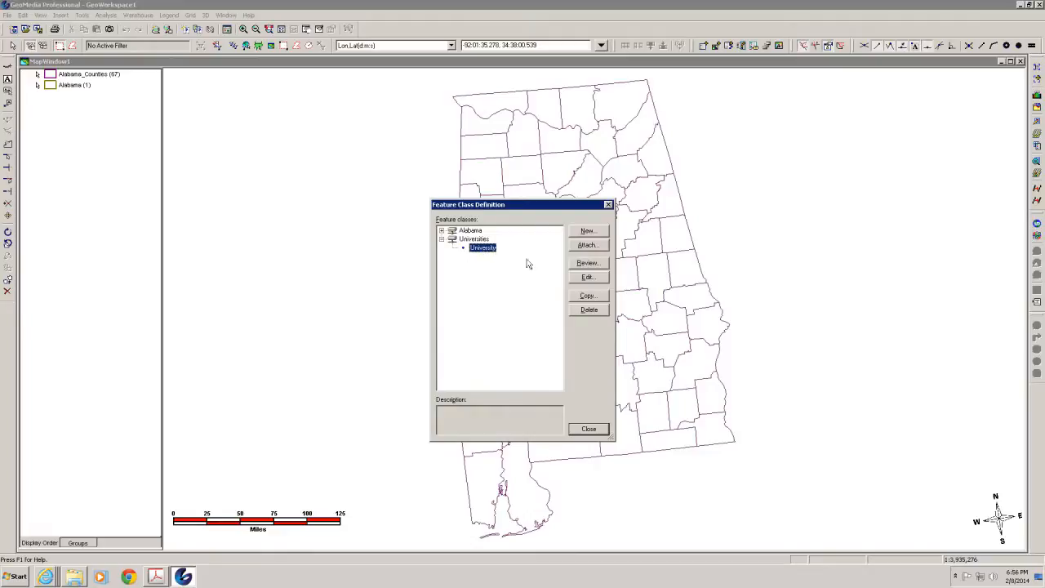
Step: Add a University_Name text attribute to the University class and close the definitions
click(582, 279)
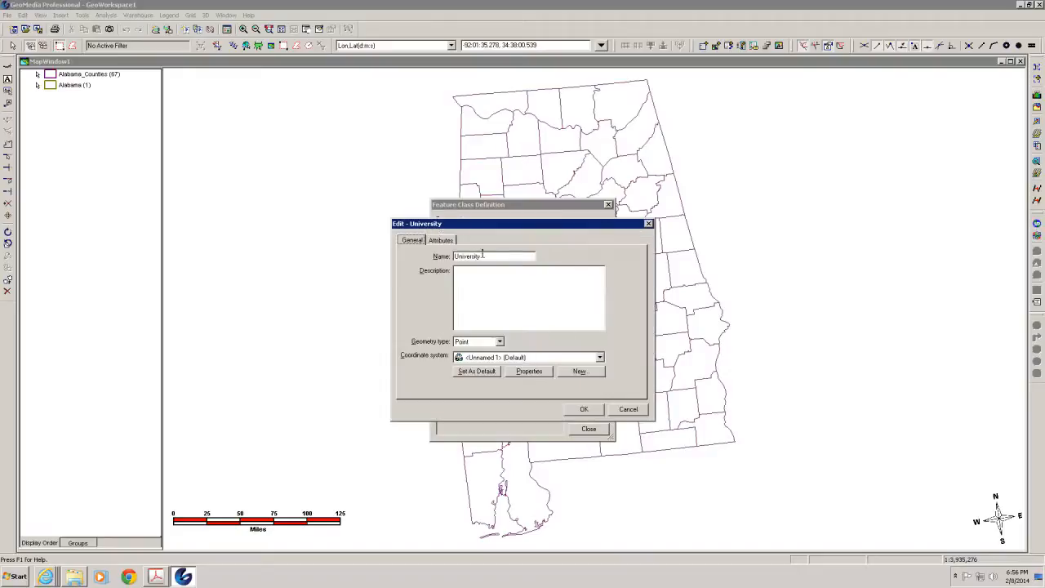
click(440, 241)
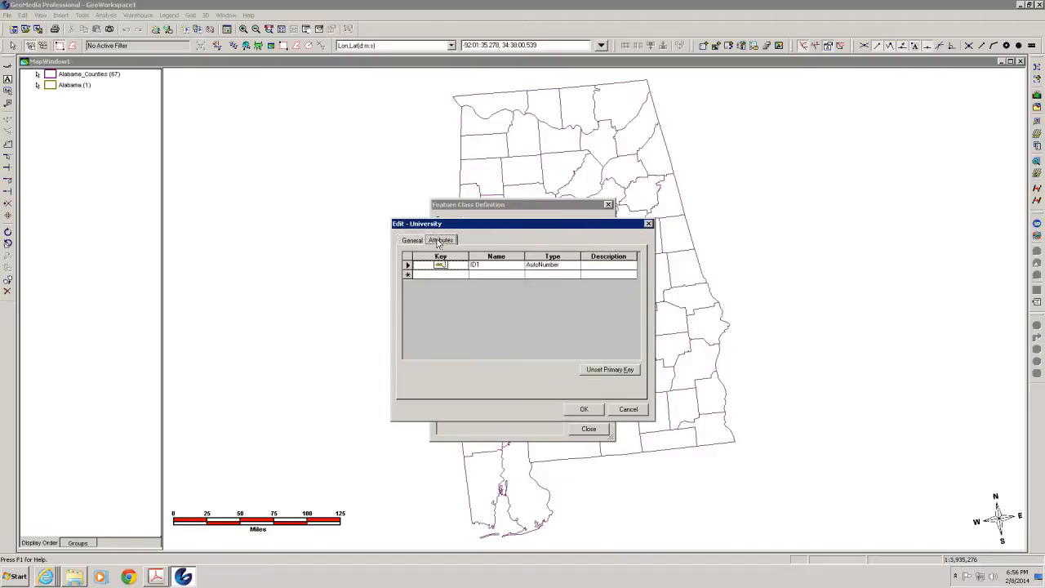
click(493, 276)
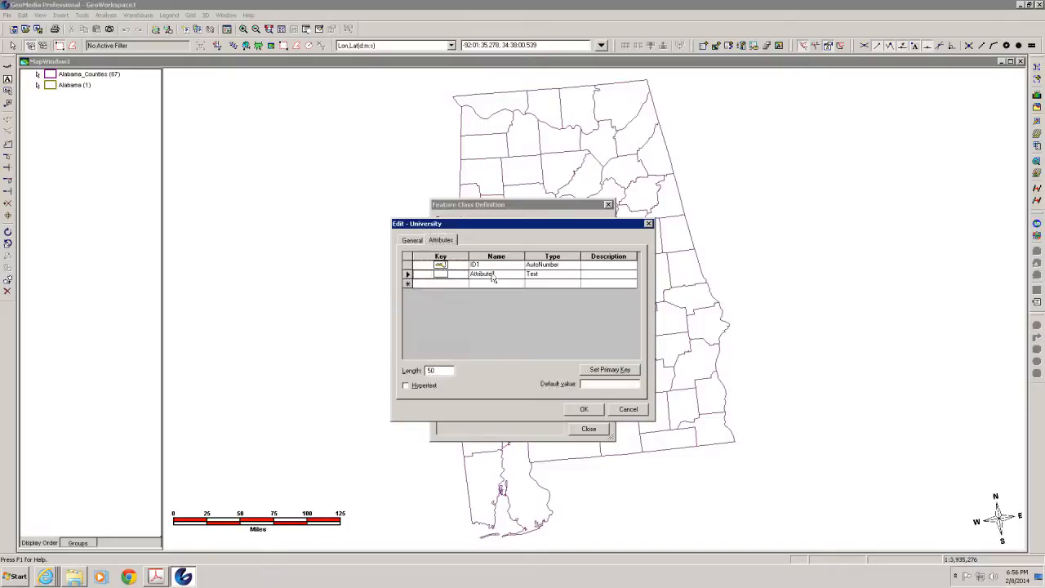
click(492, 274)
text(University_Name)
click(584, 410)
click(588, 430)
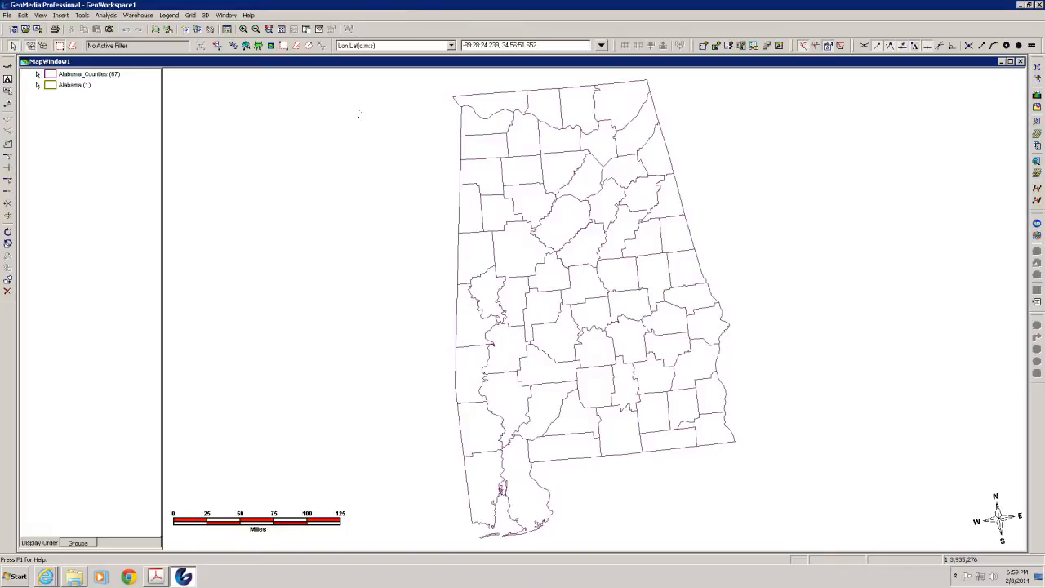
Step: Show the lab PDF at page 2's Part II institution latitude/longitude table
click(155, 576)
scroll(468, 224, down, 10)
scroll(468, 225, down, 10)
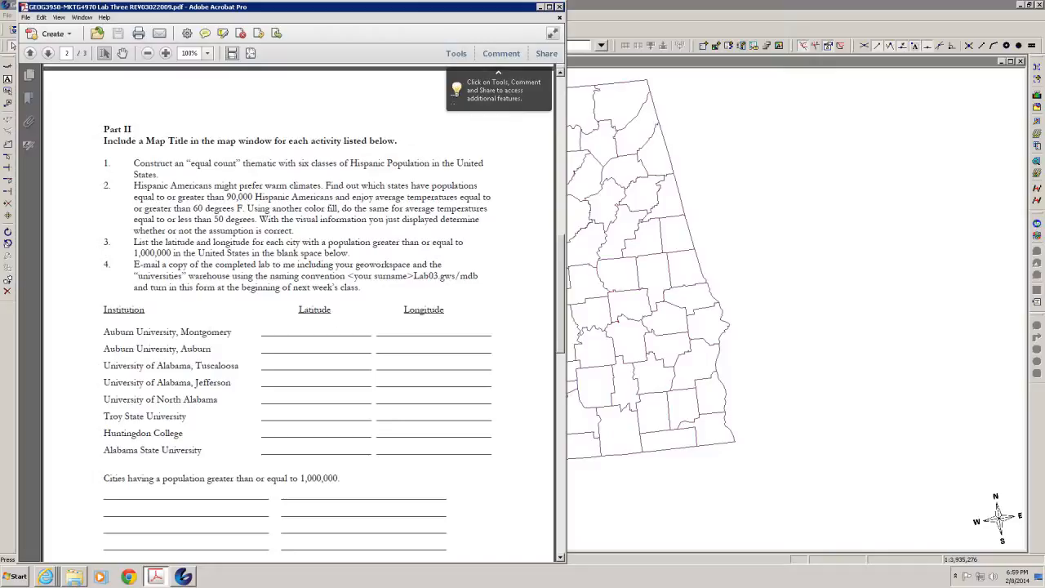
Step: Bring the GeoMedia Alabama county map window back to the front
click(607, 10)
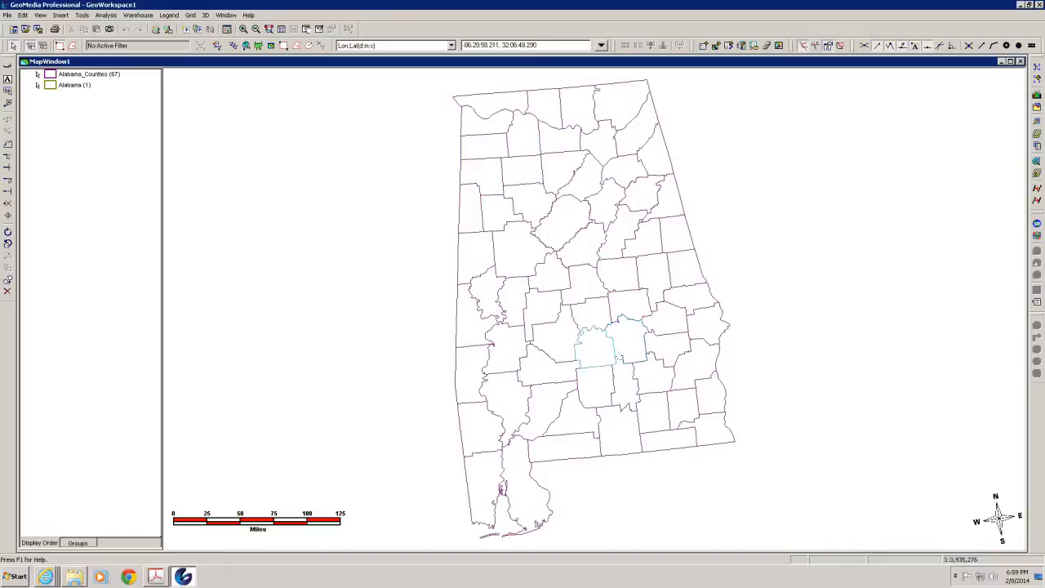
click(633, 352)
click(243, 30)
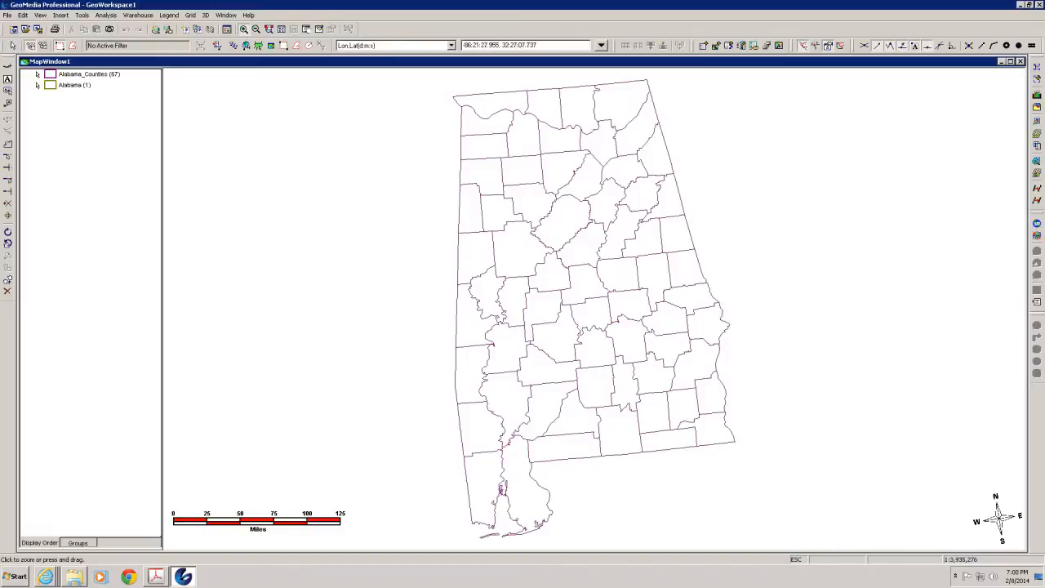
drag(619, 318, 637, 330)
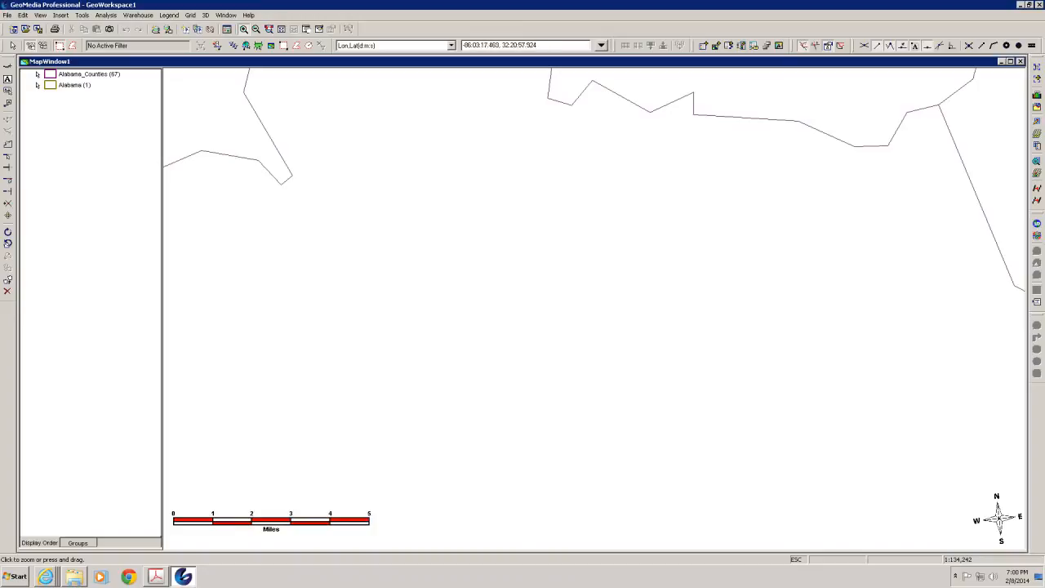
click(281, 29)
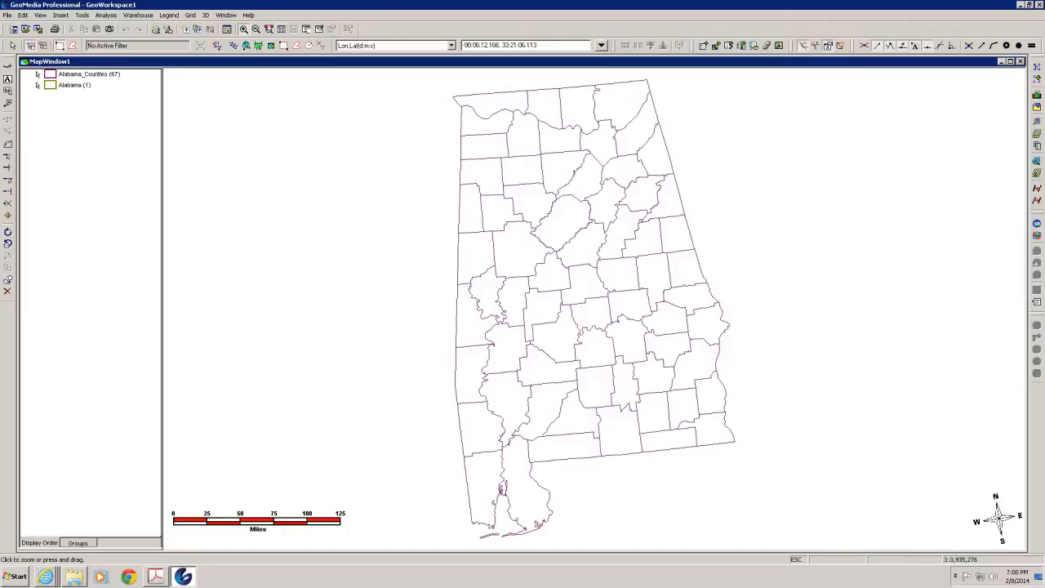
key(Escape)
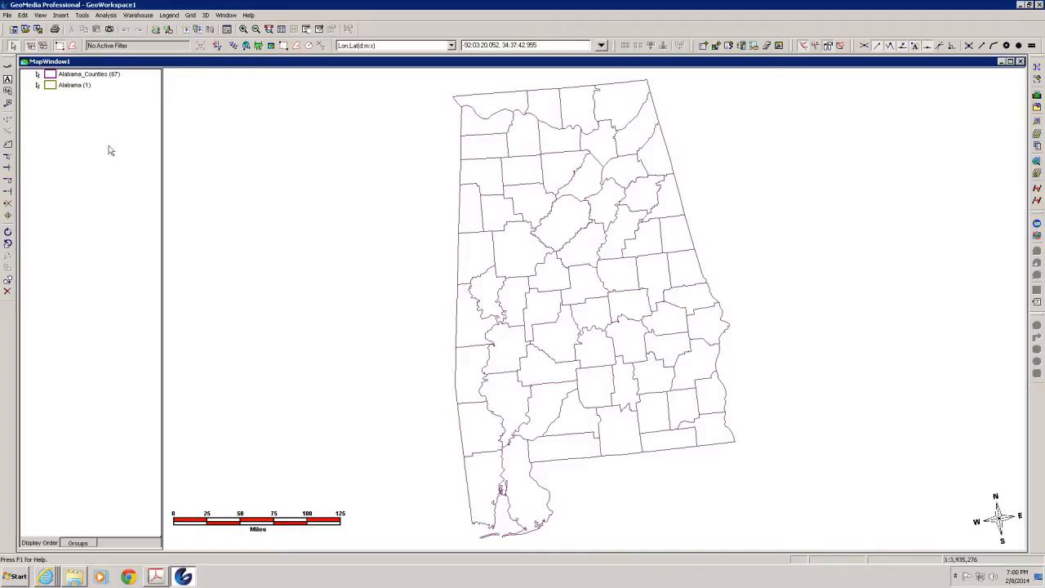
Step: Add the University feature class from Universities as a legend entry
click(169, 16)
click(181, 26)
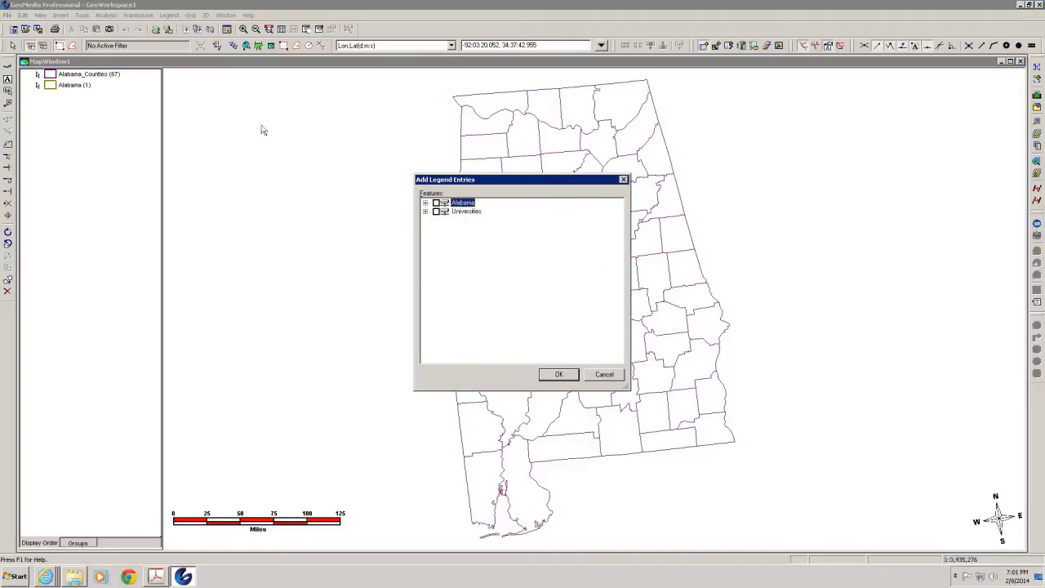
click(425, 211)
click(447, 220)
click(555, 374)
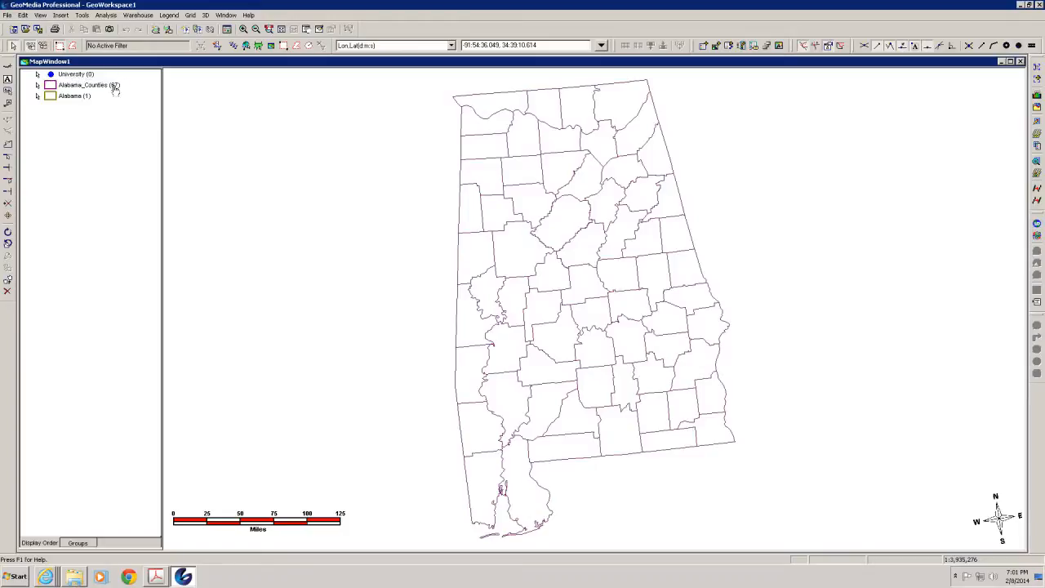
Step: Load the BaseMap feature symbol file as the University symbol source
double_click(51, 75)
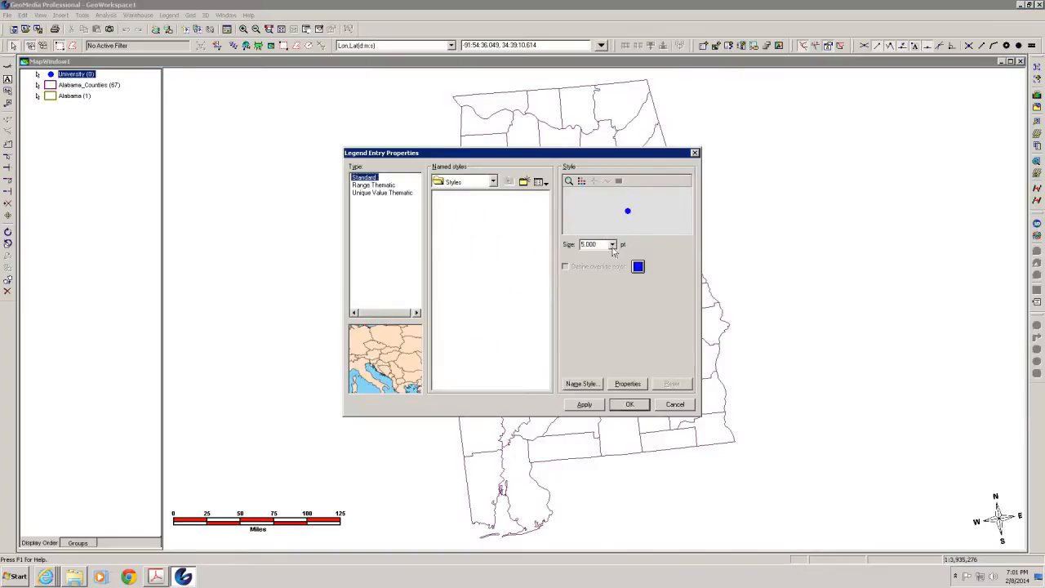
click(628, 383)
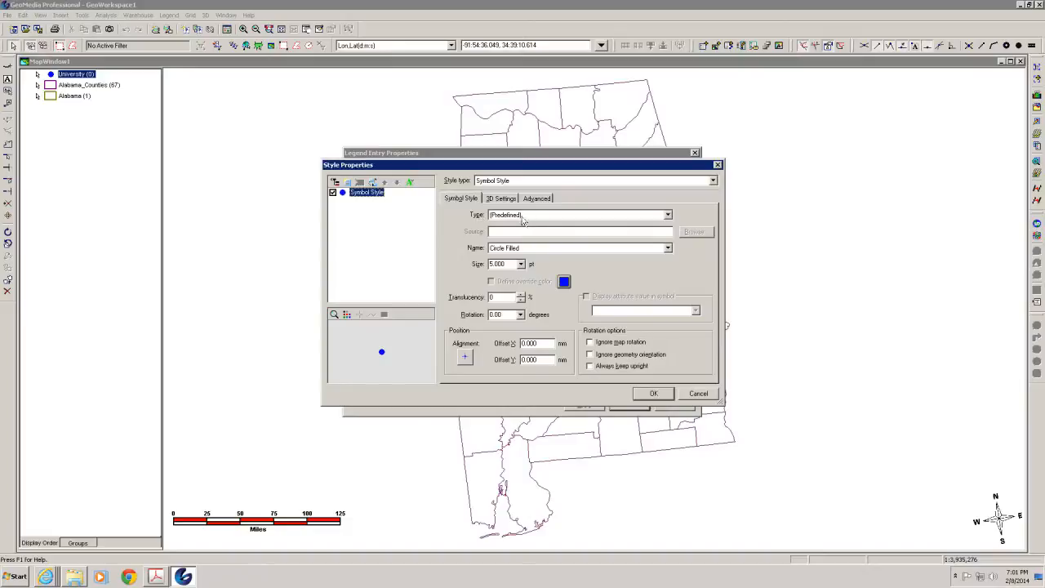
click(668, 215)
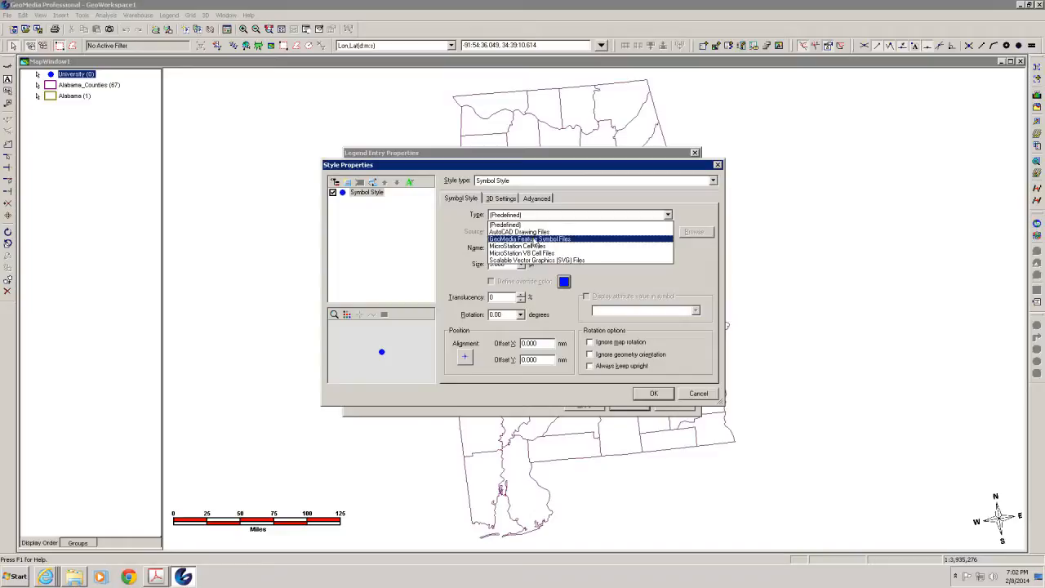
click(533, 239)
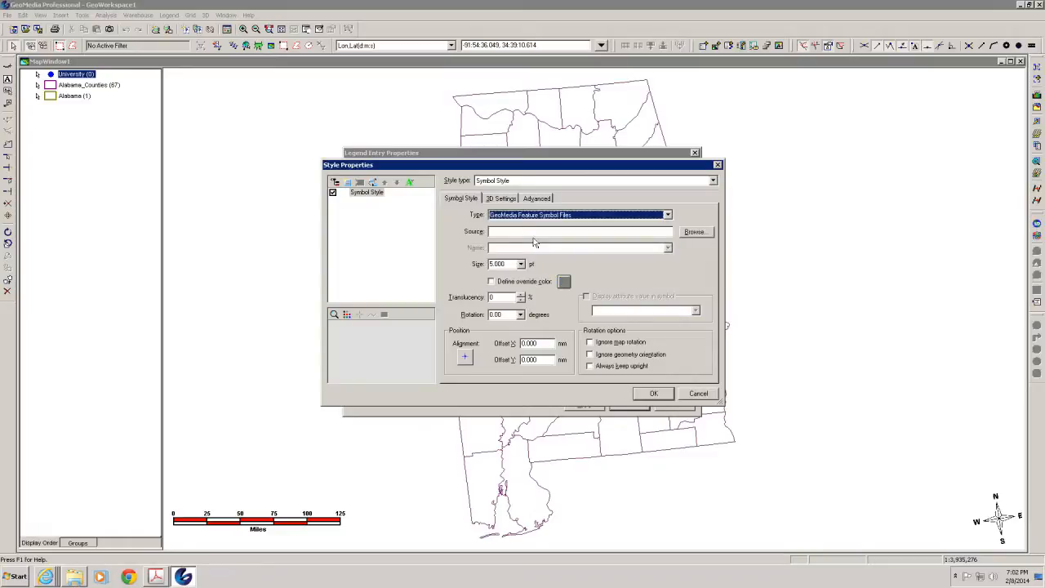
click(693, 233)
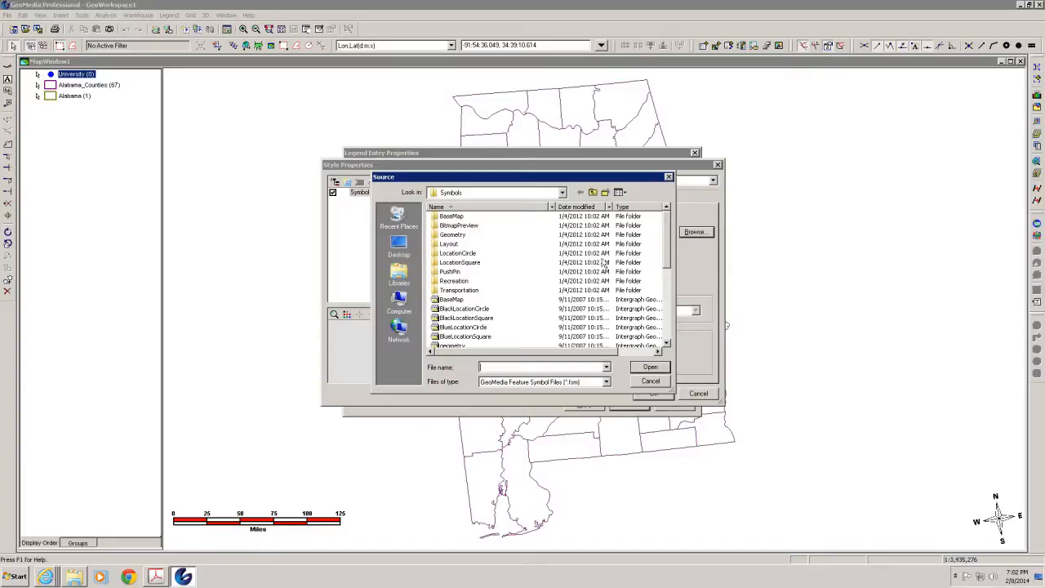
click(450, 300)
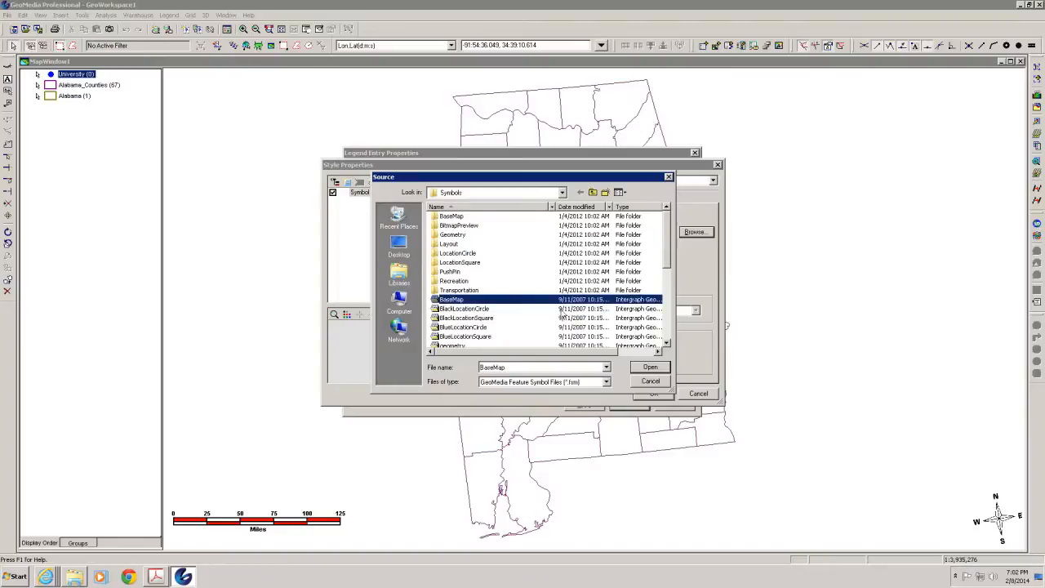
click(649, 369)
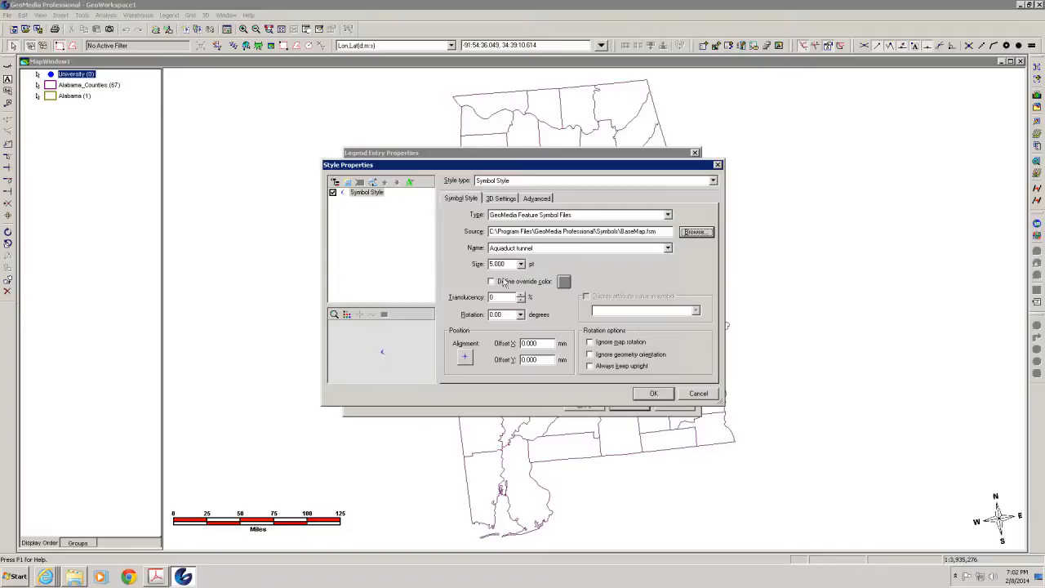
Step: Choose the School - bold symbol at 12 pt size
click(531, 249)
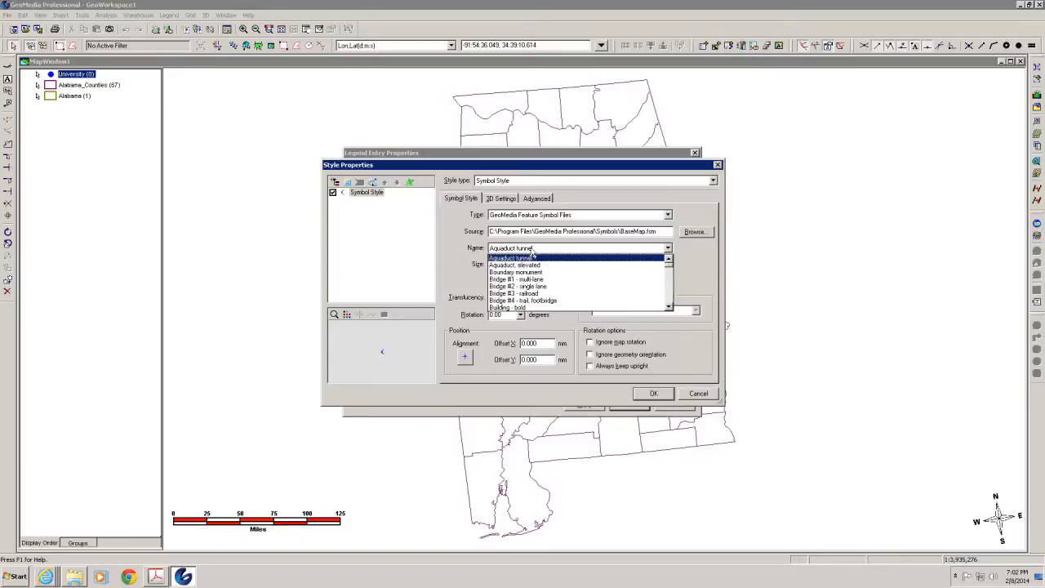
text(sc)
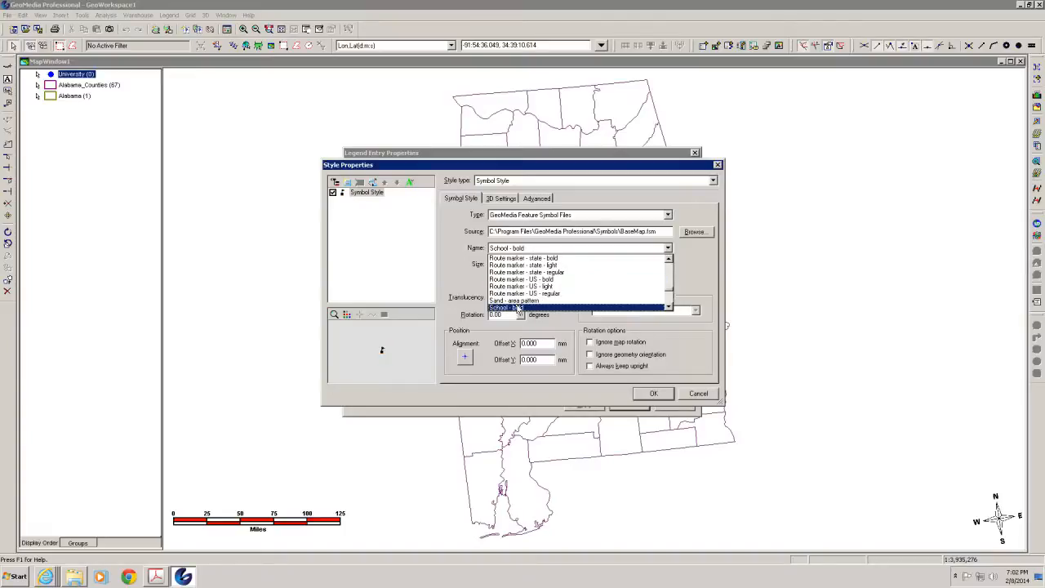
click(518, 308)
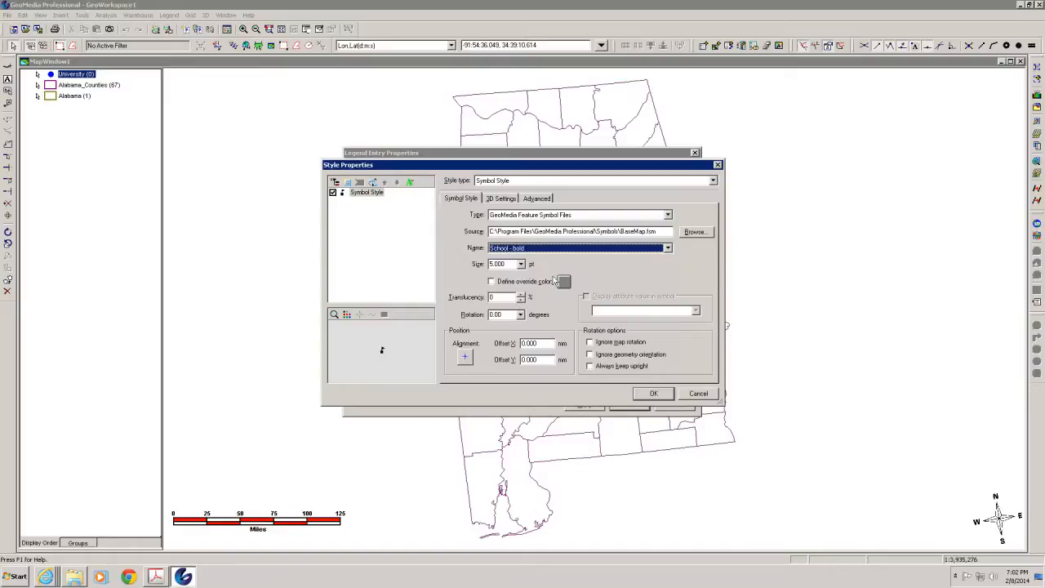
click(521, 264)
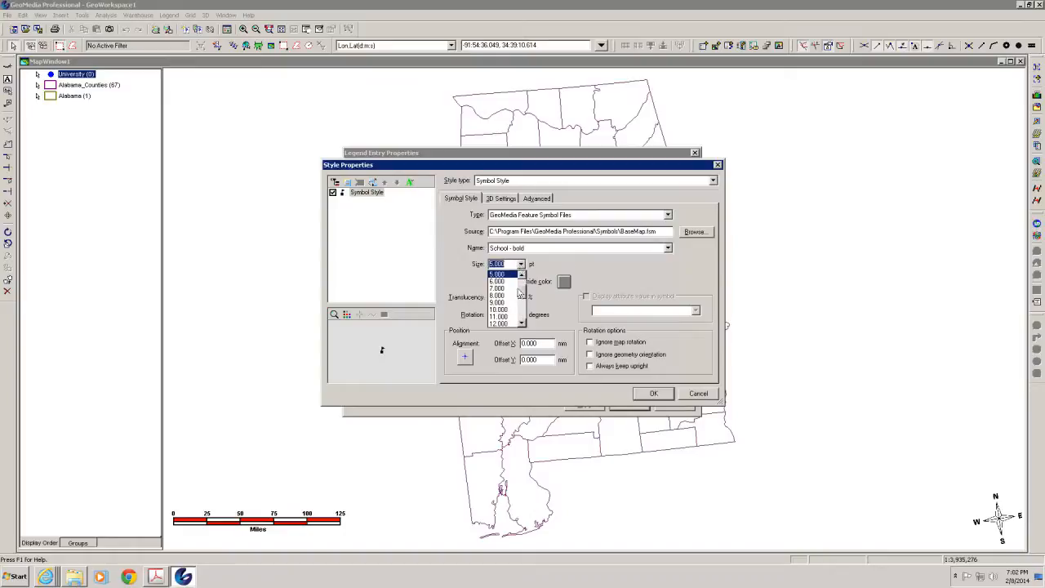
click(504, 324)
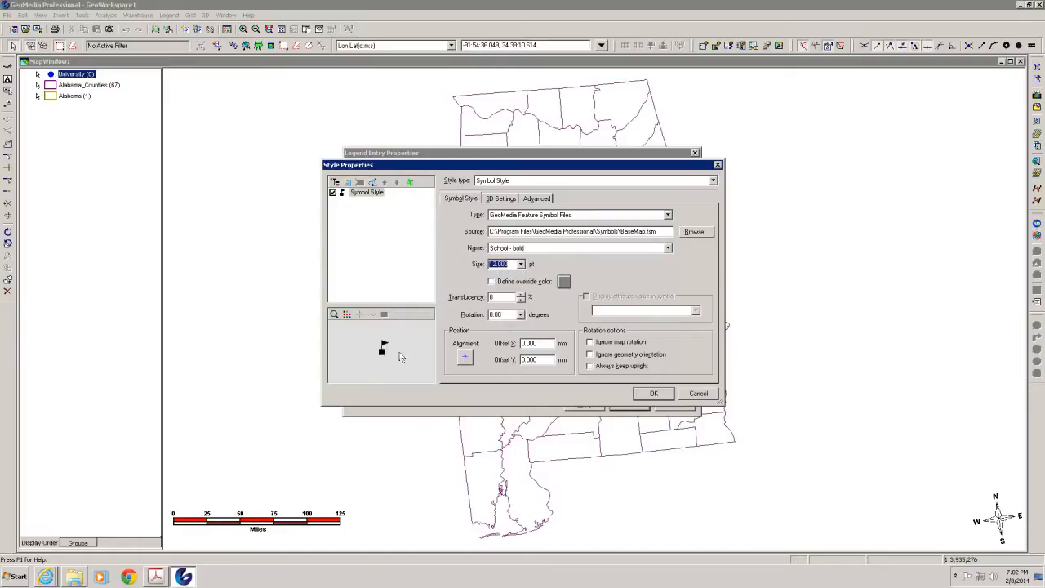
Step: Override the symbol colour with dark purple, then apply and confirm the style
click(491, 282)
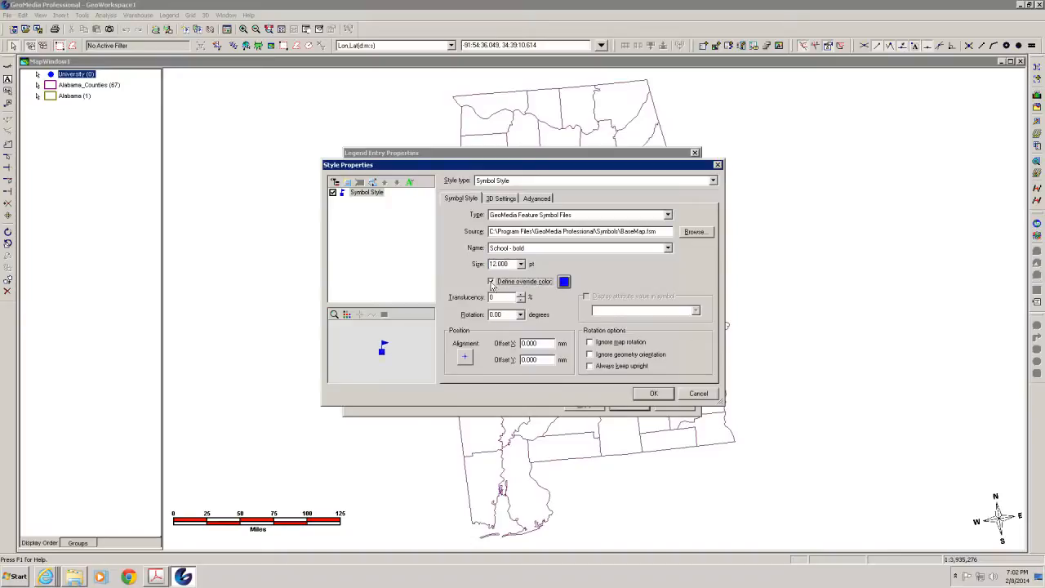
click(563, 282)
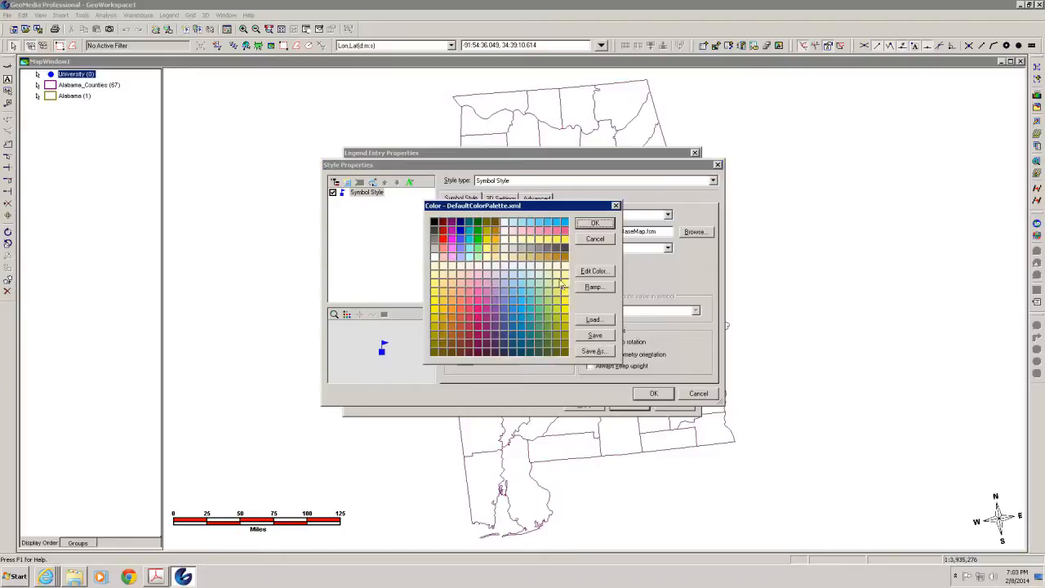
click(451, 222)
click(585, 224)
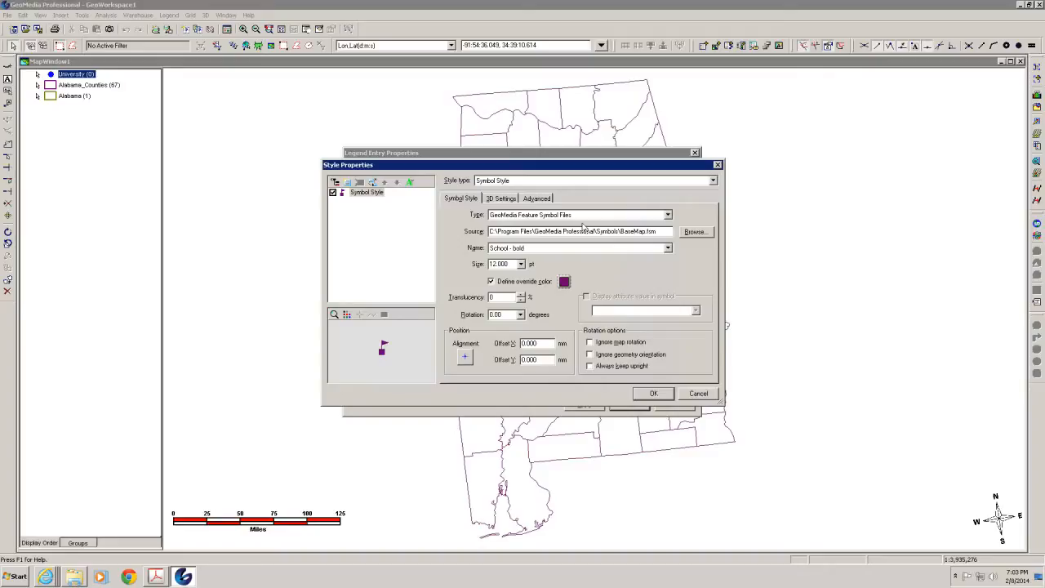
click(652, 395)
click(585, 407)
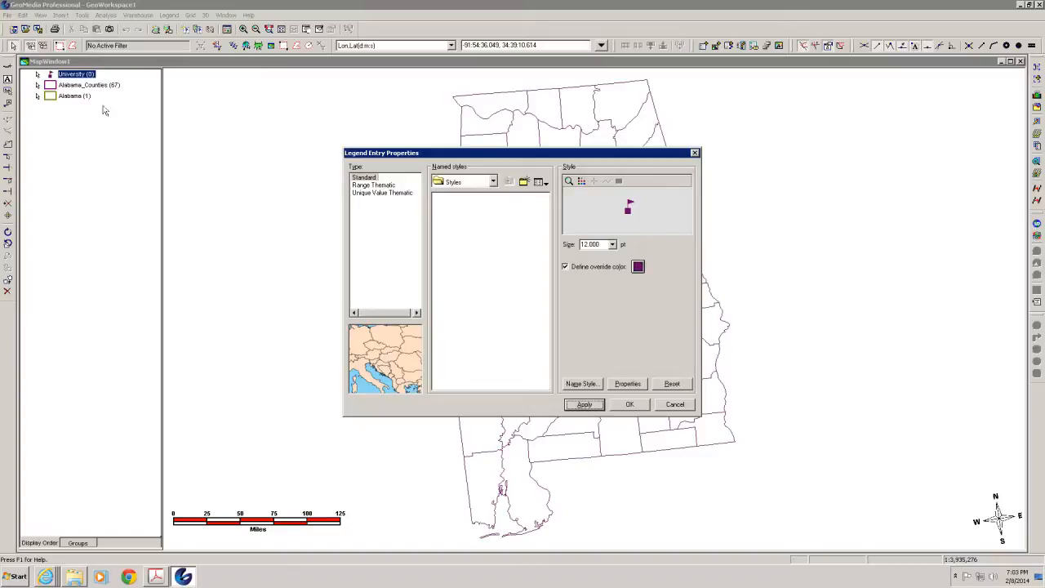
click(647, 405)
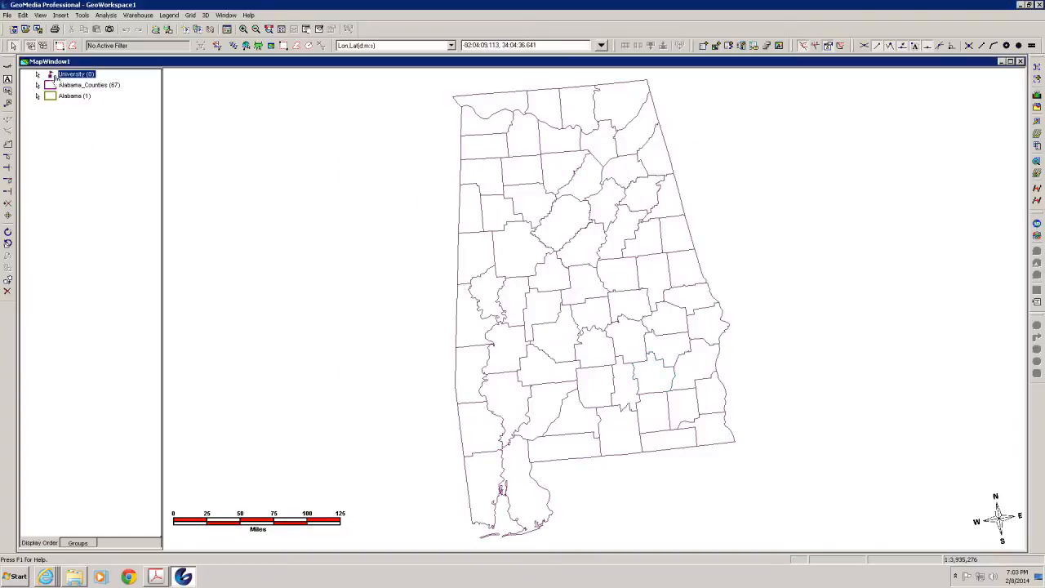
Step: Deselect the University legend entry and list the open Internet Explorer windows
click(81, 181)
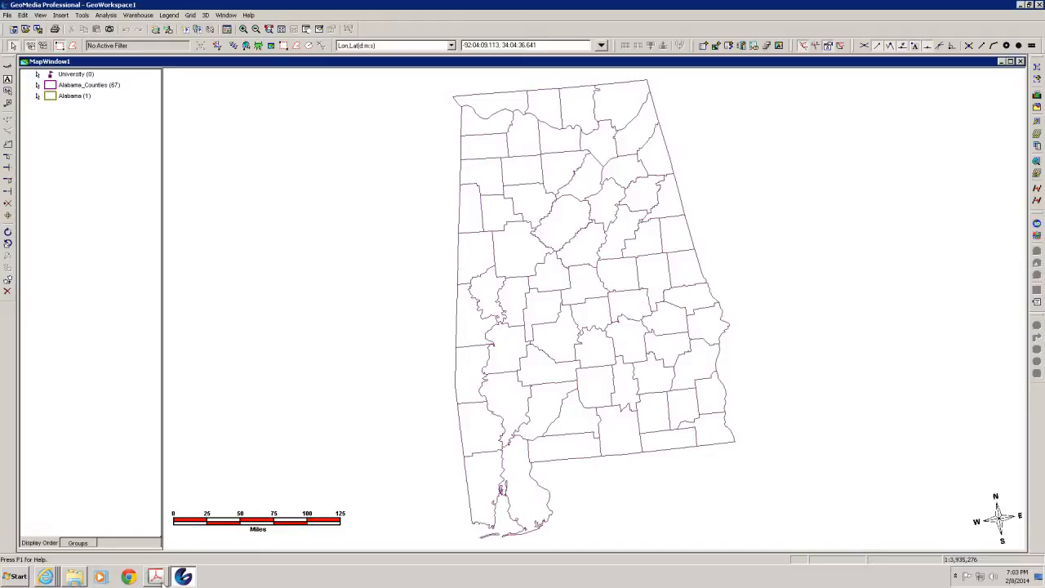
click(46, 577)
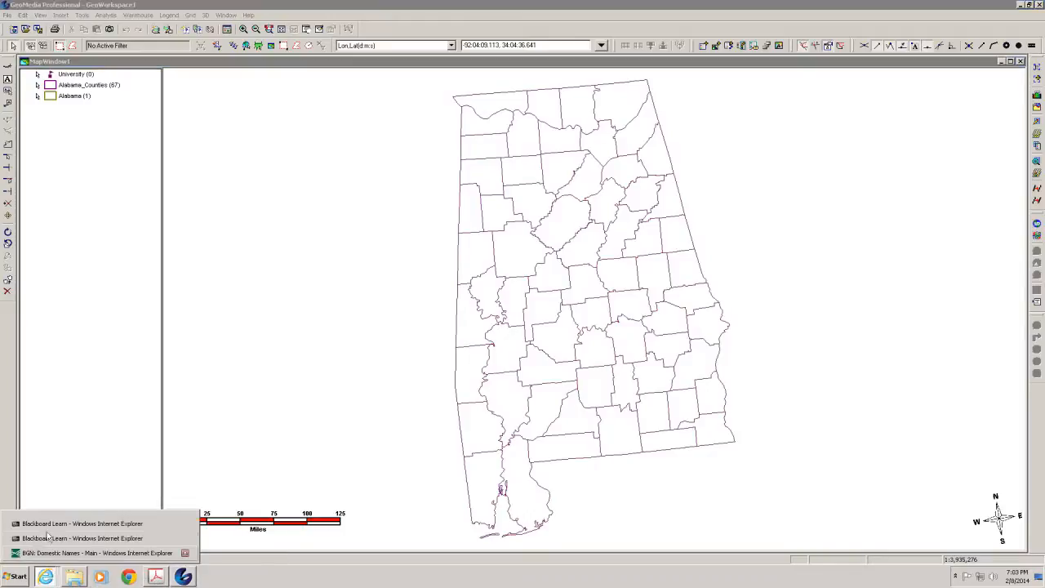
Step: Open the GNIS search form from the BGN Domestic Names page, then return to the lab PDF
click(51, 553)
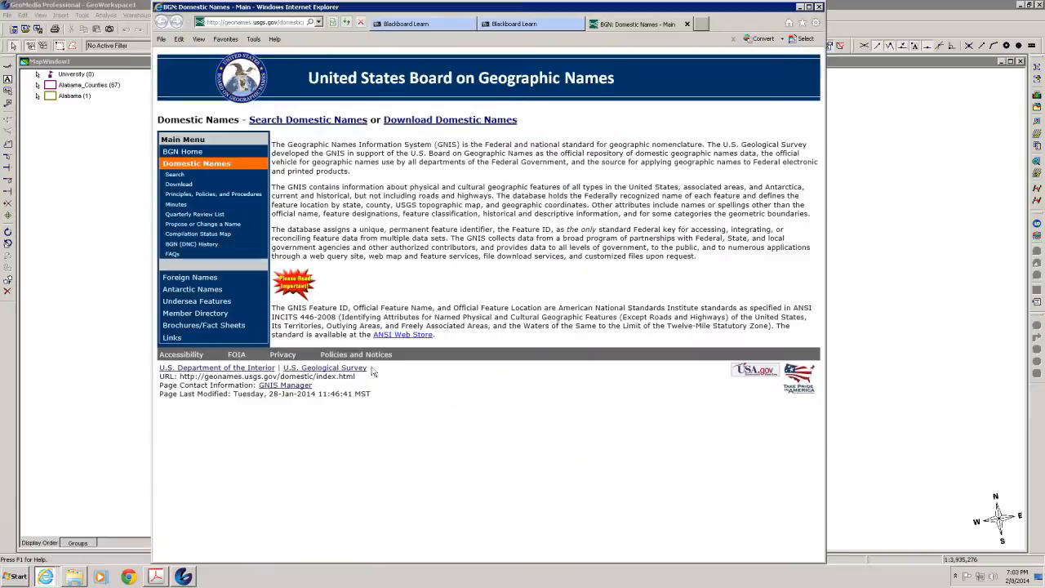
click(286, 120)
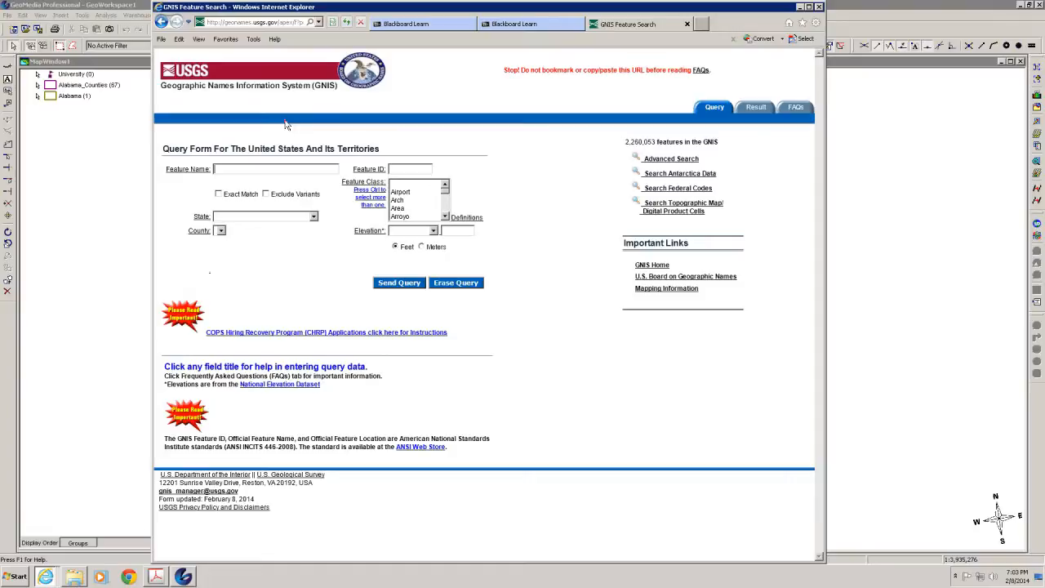
click(156, 578)
Step: Review the lab PDF's search figure and coordinate table, then minimize it
scroll(307, 321, down, 10)
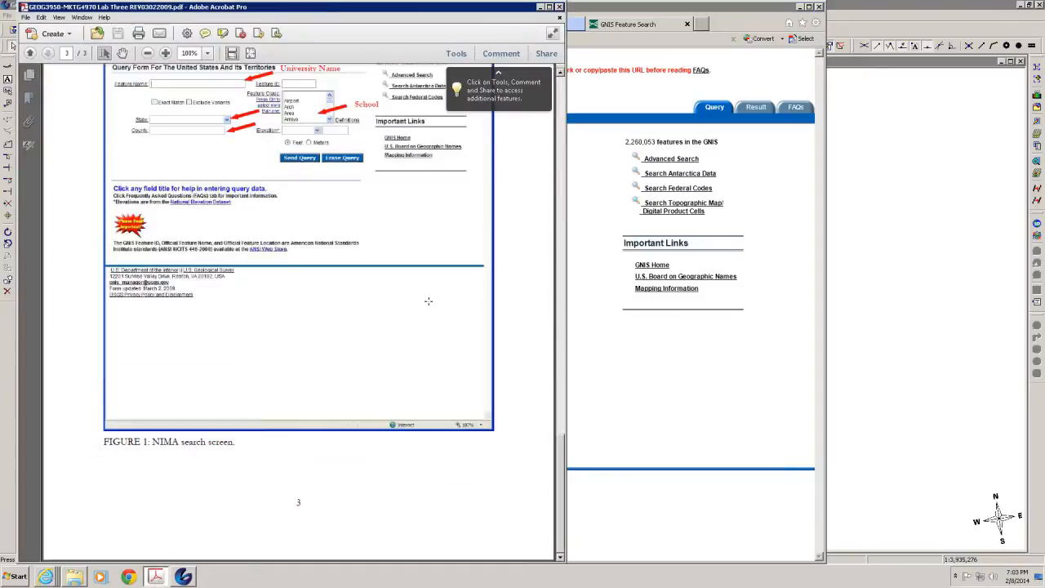
scroll(502, 240, up, 10)
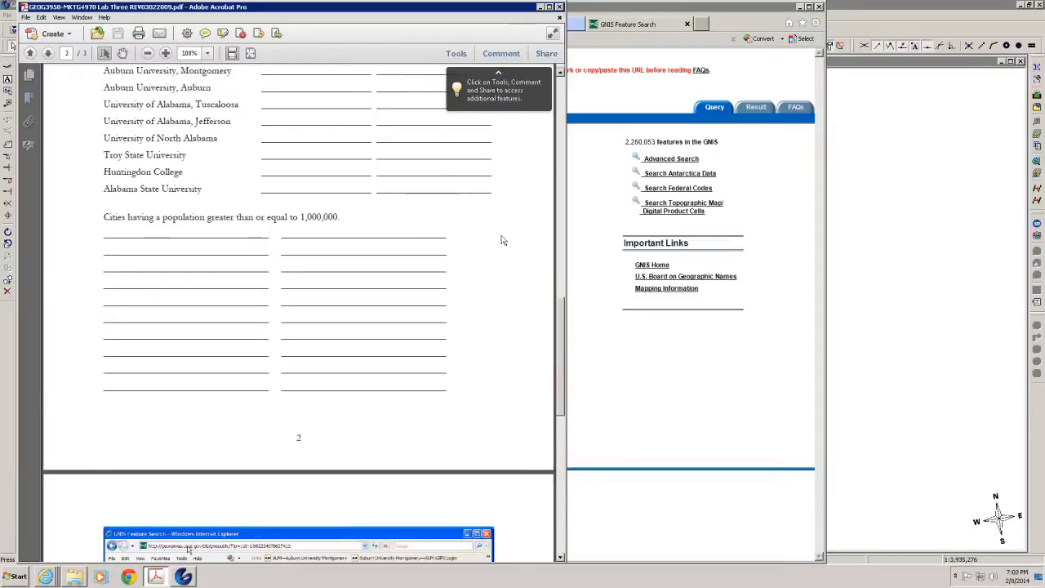
scroll(502, 240, up, 1)
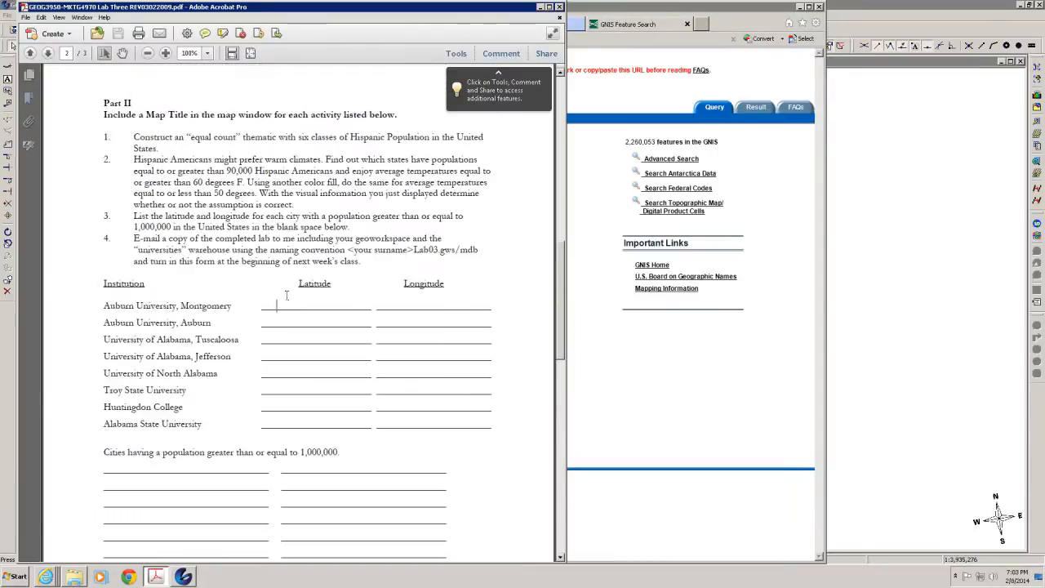
click(541, 7)
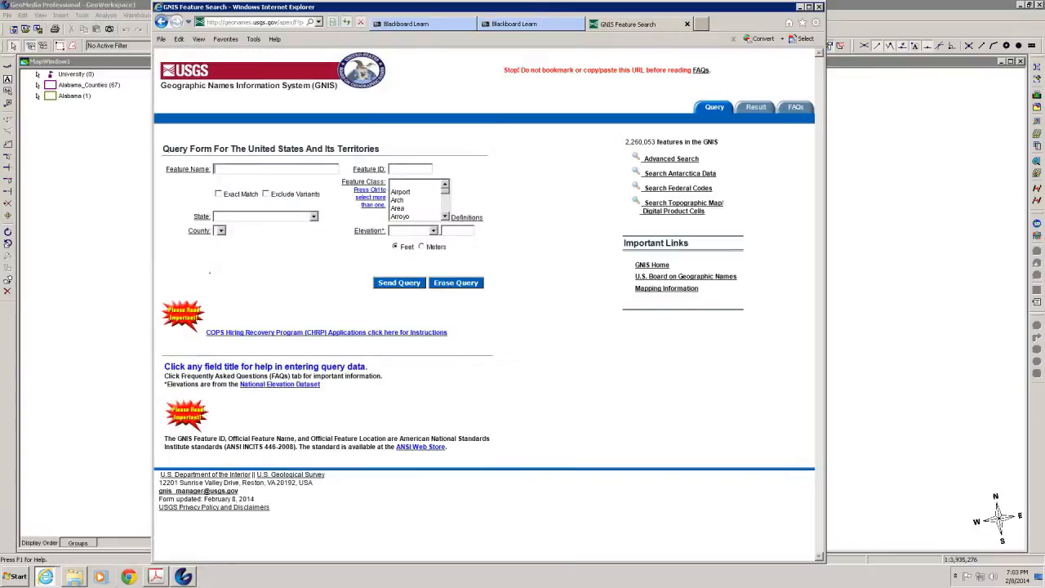
Step: Launch Microsoft Word 2010 with a blank document from the Start menu
click(16, 578)
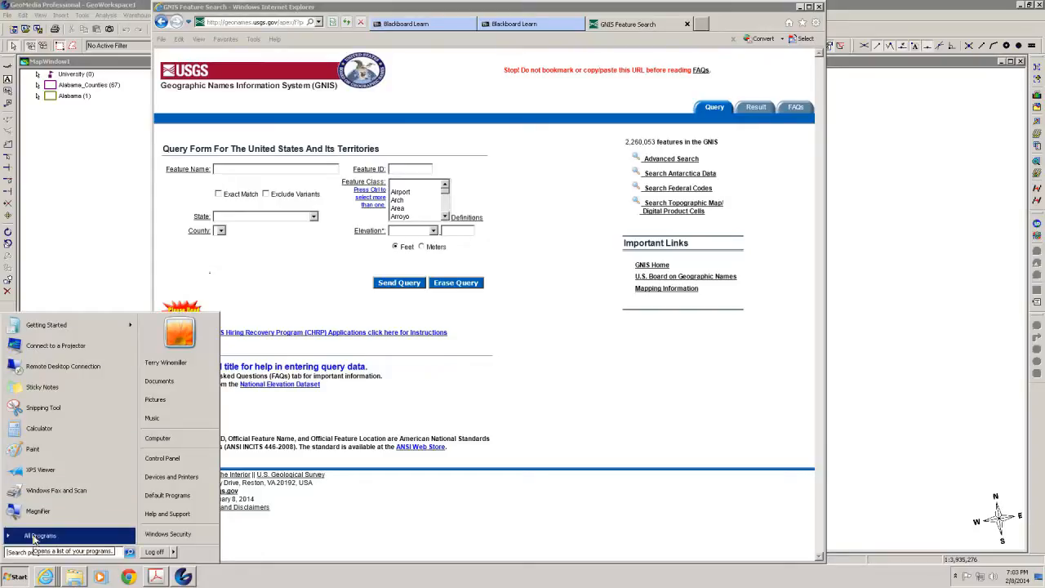
click(37, 535)
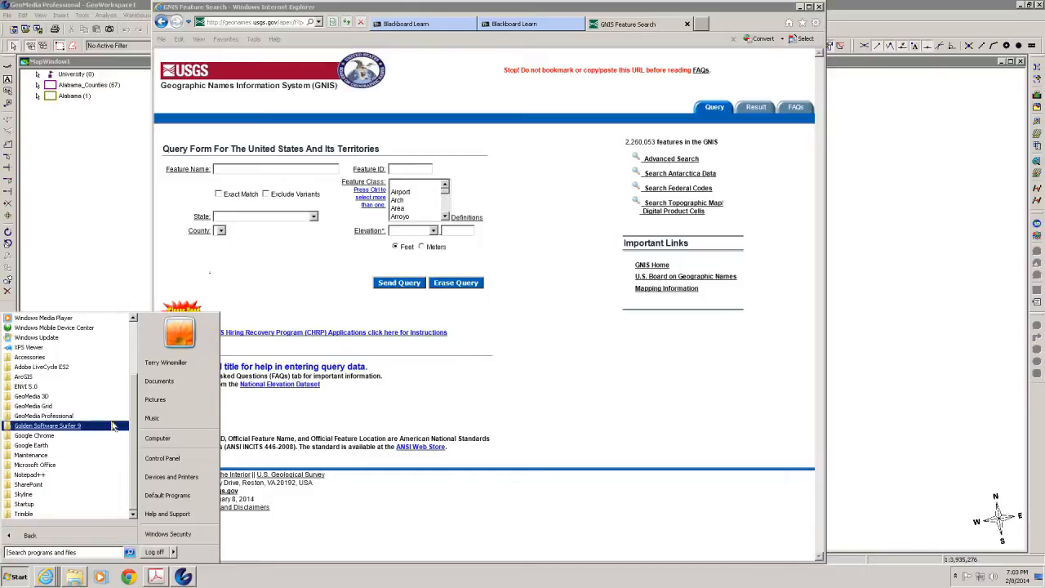
click(34, 464)
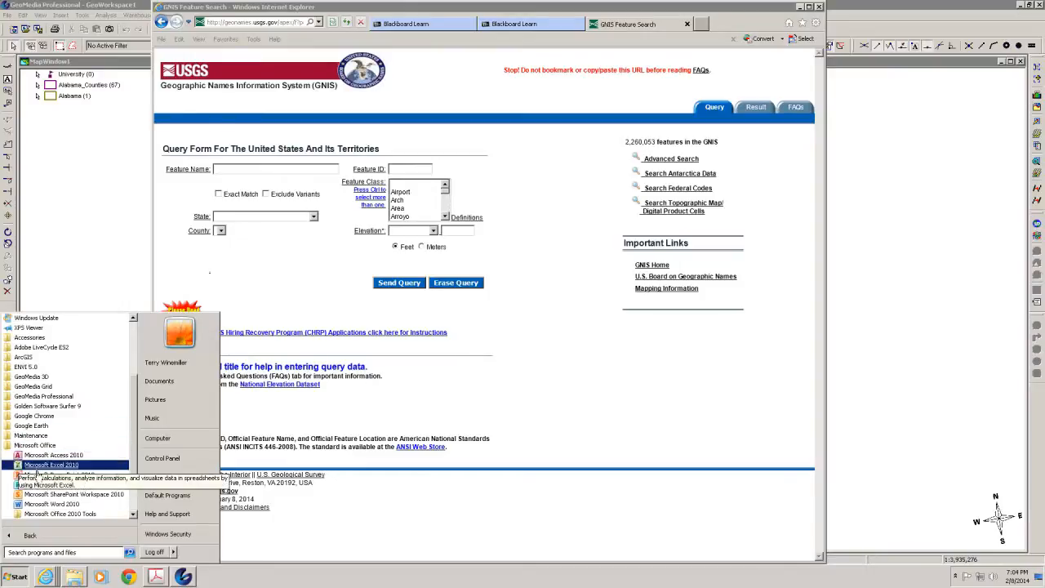
click(49, 503)
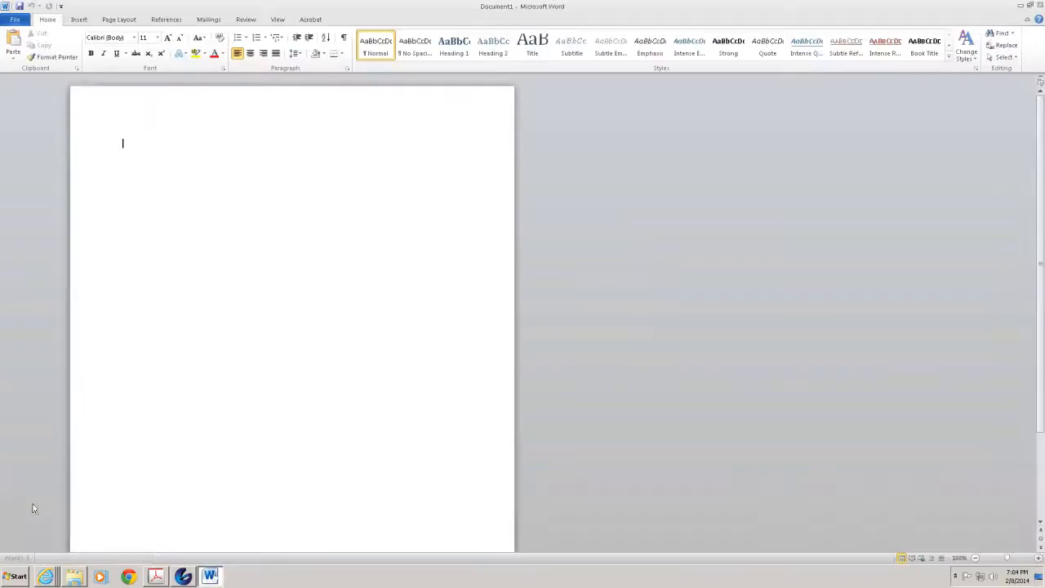
Step: Arrange the Word and GNIS browser windows side by side
click(1031, 6)
drag(821, 214, 774, 227)
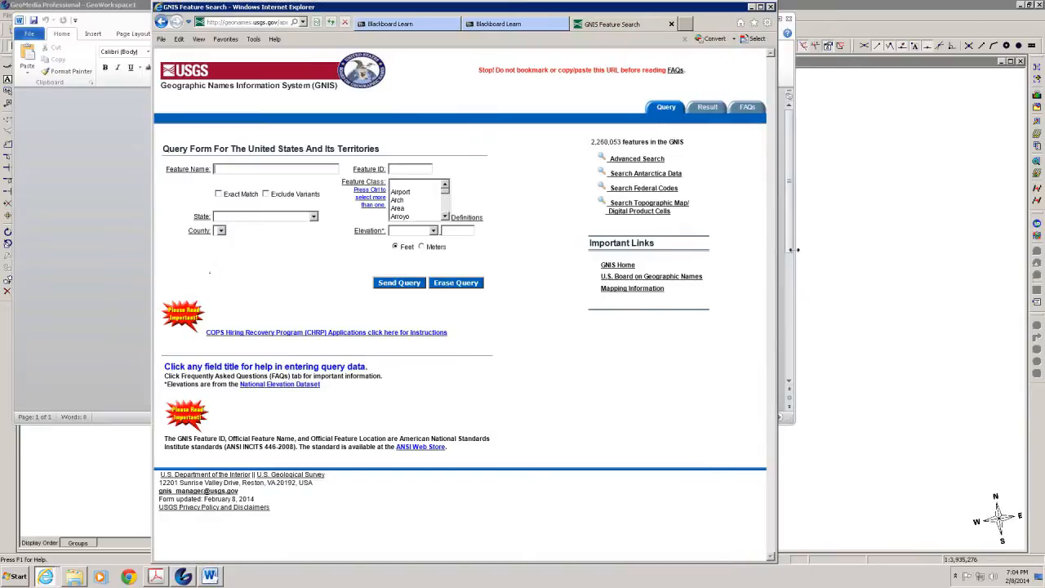
click(790, 249)
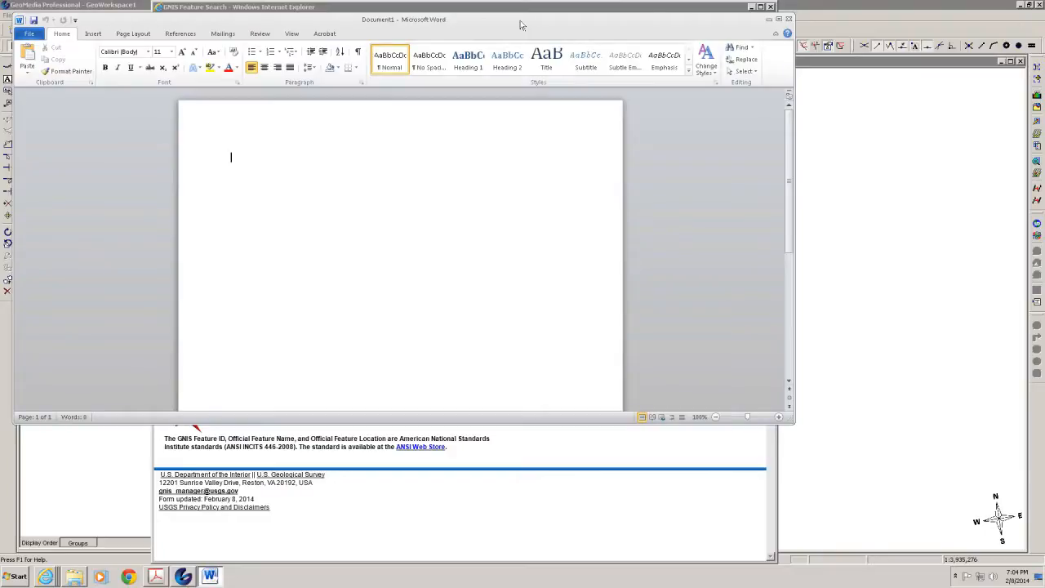
drag(520, 26, 813, 56)
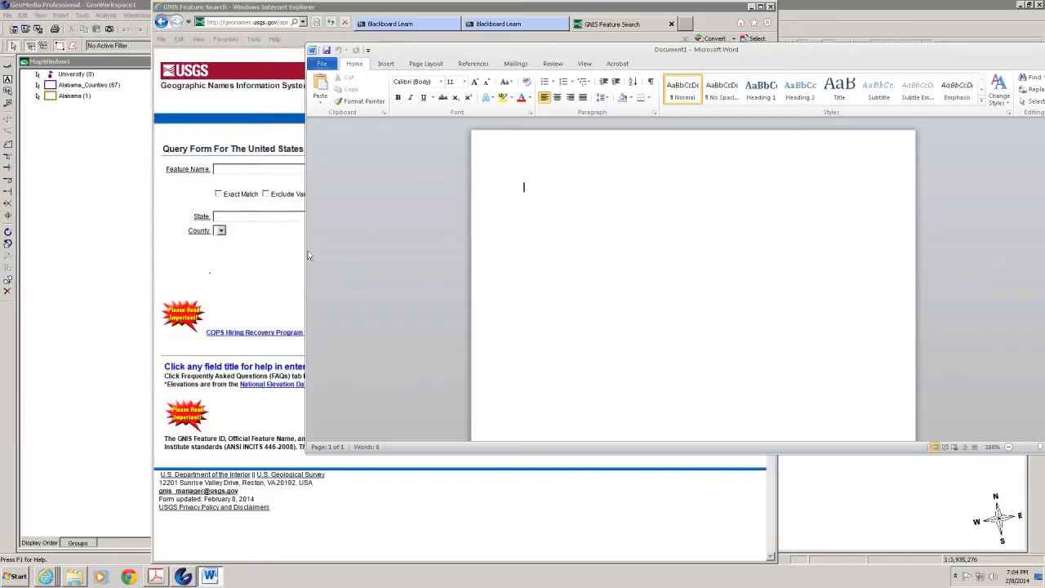
drag(309, 258, 703, 258)
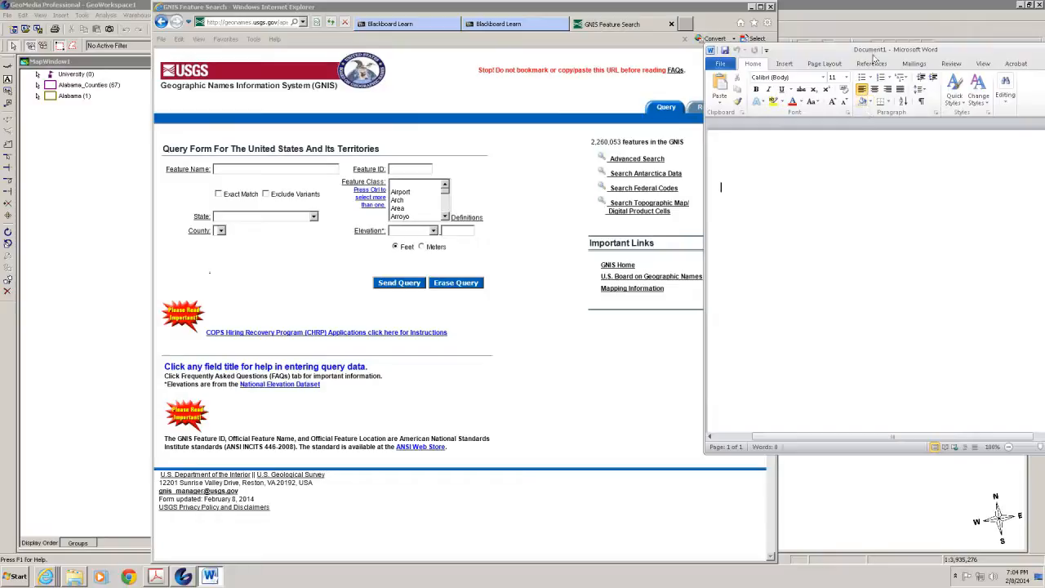
drag(531, 10, 406, 23)
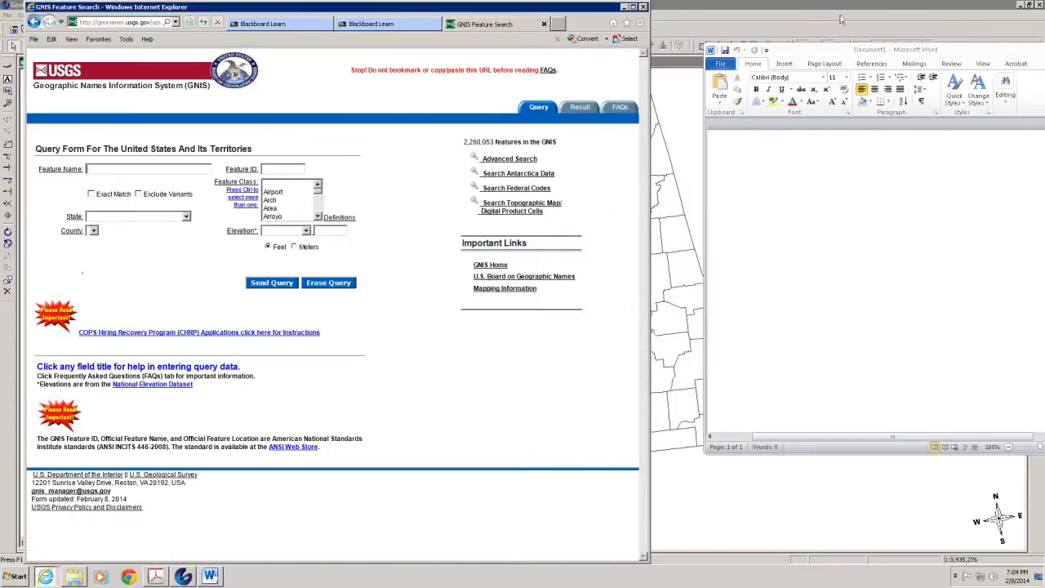
drag(802, 46, 755, 41)
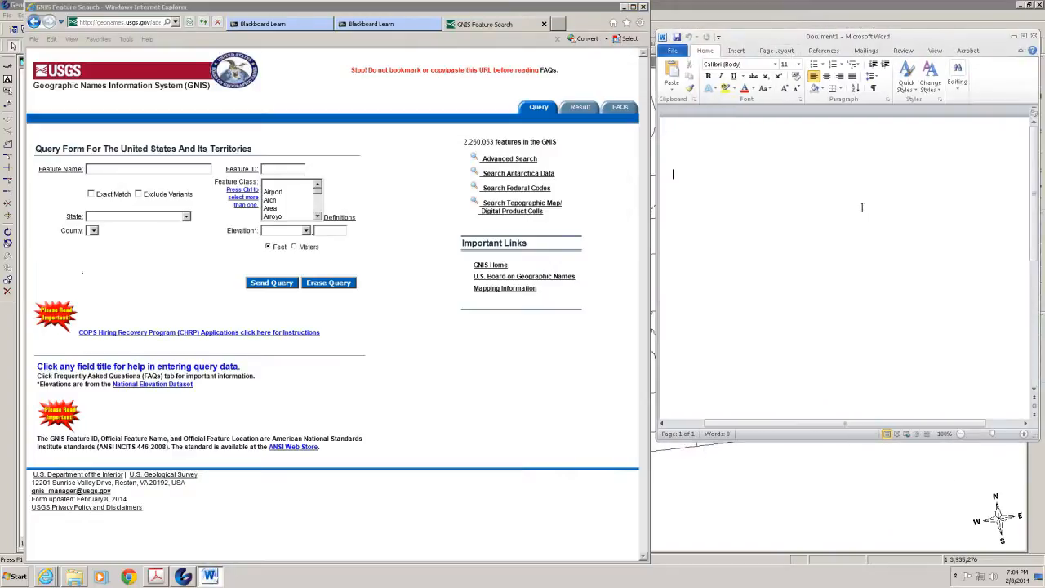
Step: Search GNIS for 'Auburn Univer' in Montgomery County, Alabama, limited to the School feature class
click(115, 169)
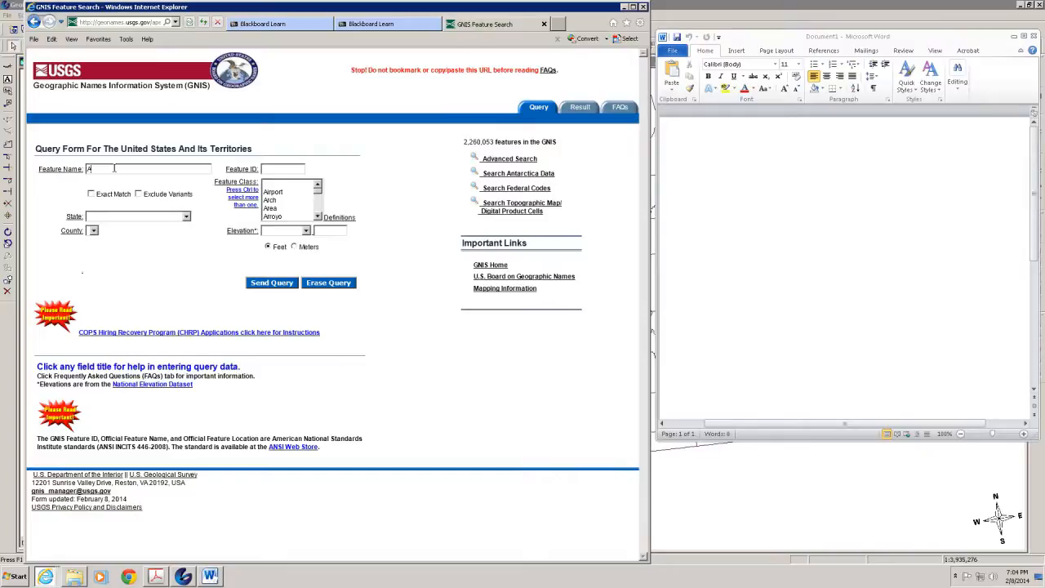
text(Auburn University)
click(186, 219)
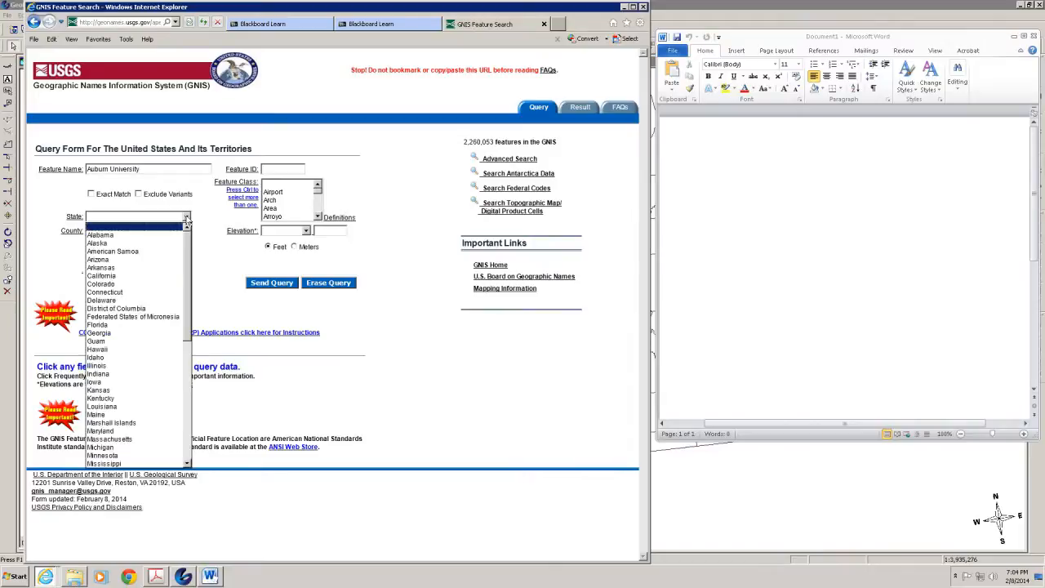
click(104, 236)
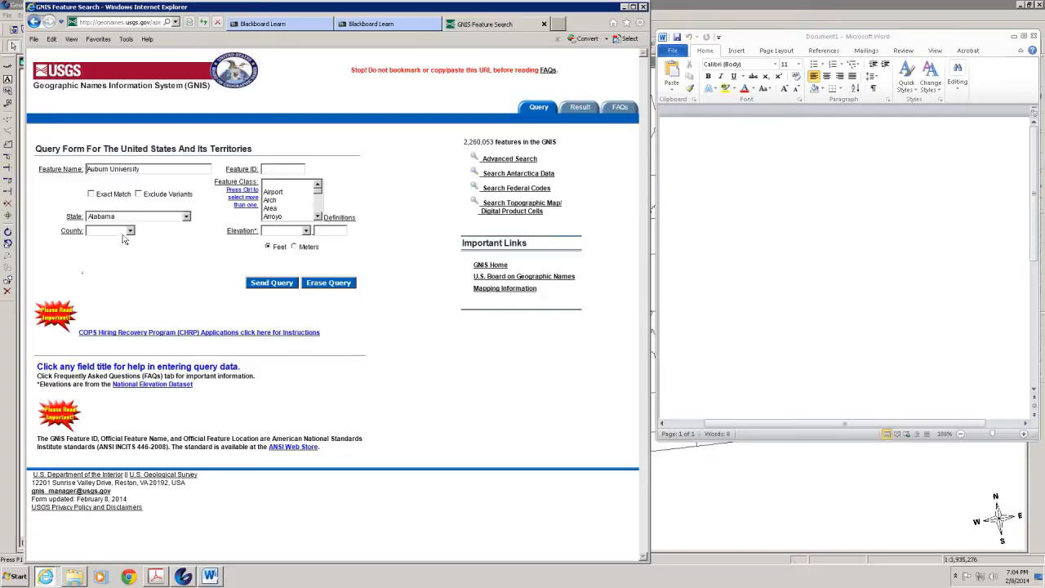
click(129, 231)
drag(129, 261, 138, 413)
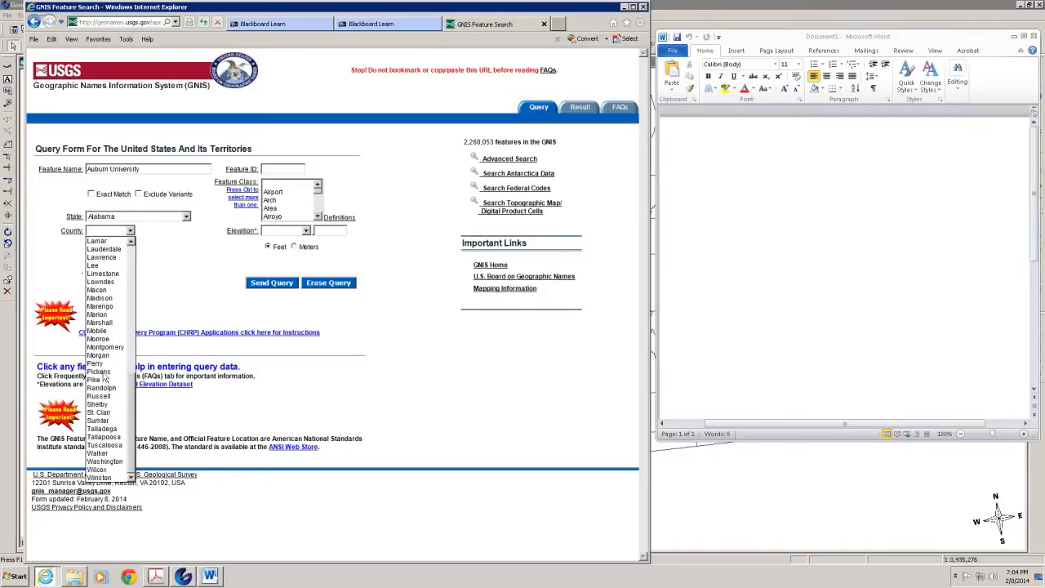
click(103, 349)
click(166, 258)
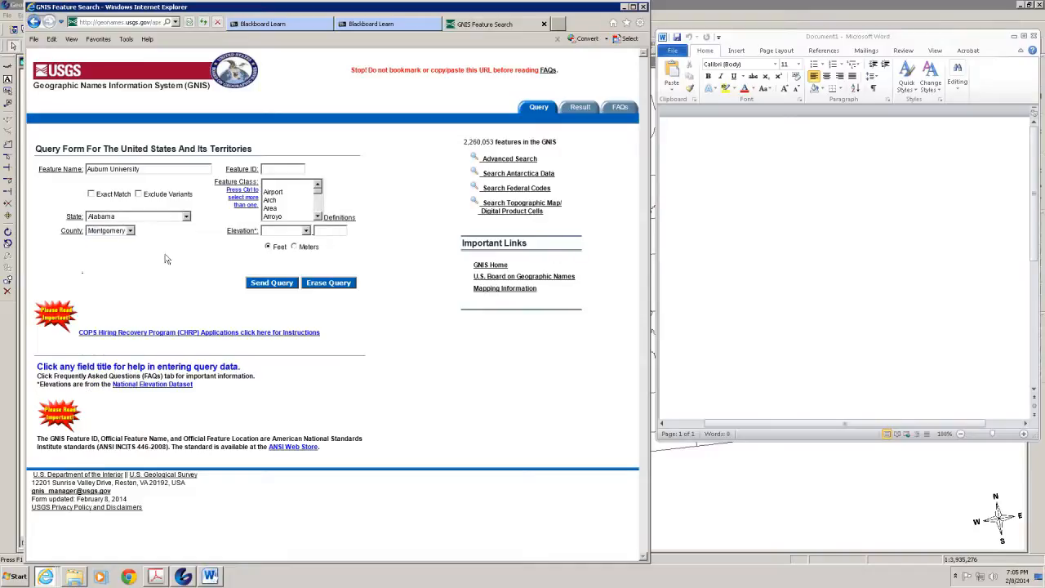
scroll(318, 213, down, 15)
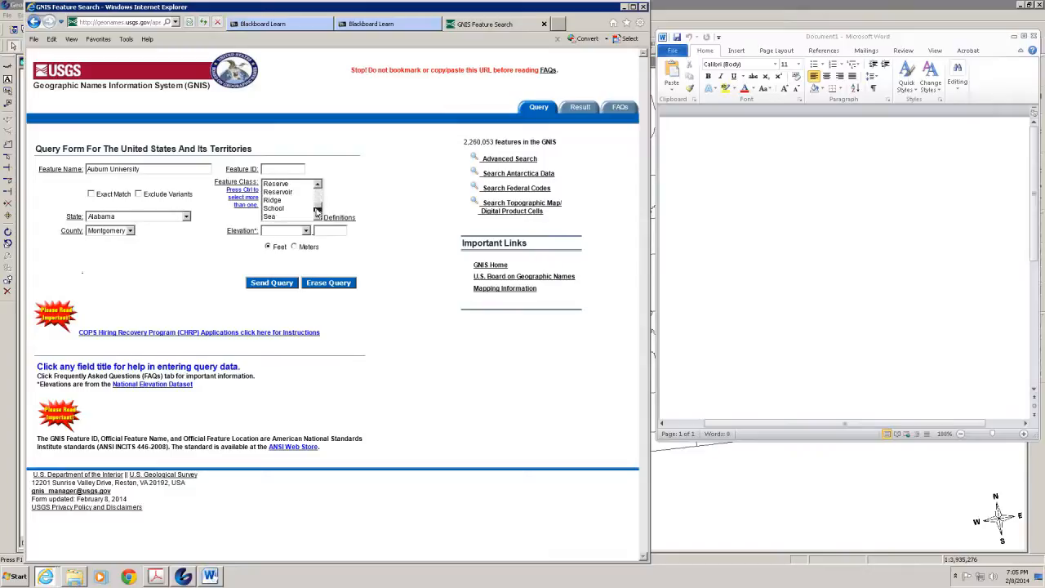
click(271, 209)
click(275, 286)
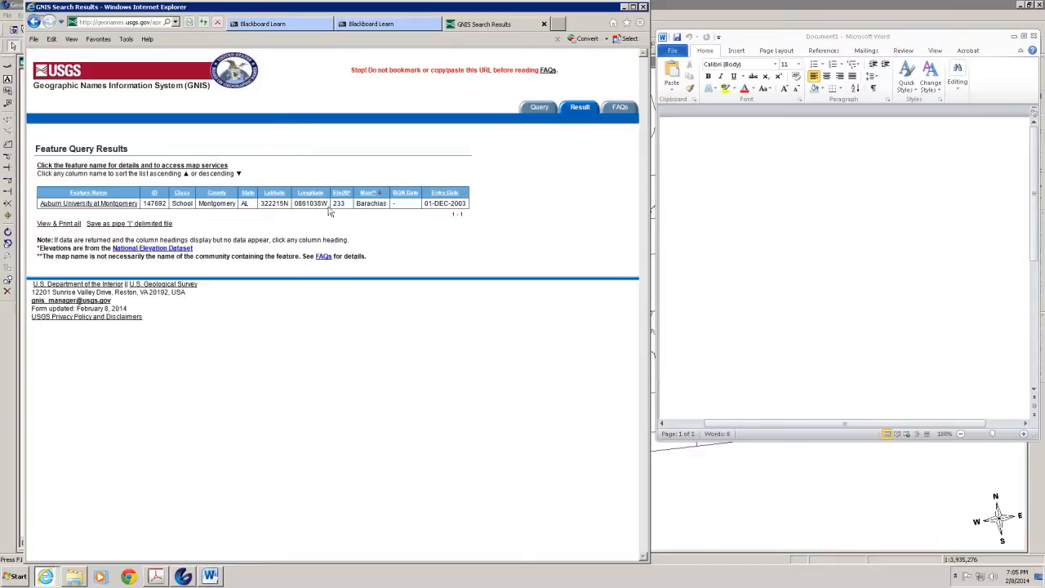
Step: Drag the Internet Explorer results window lower on screen to uncover the county map
drag(405, 10, 402, 211)
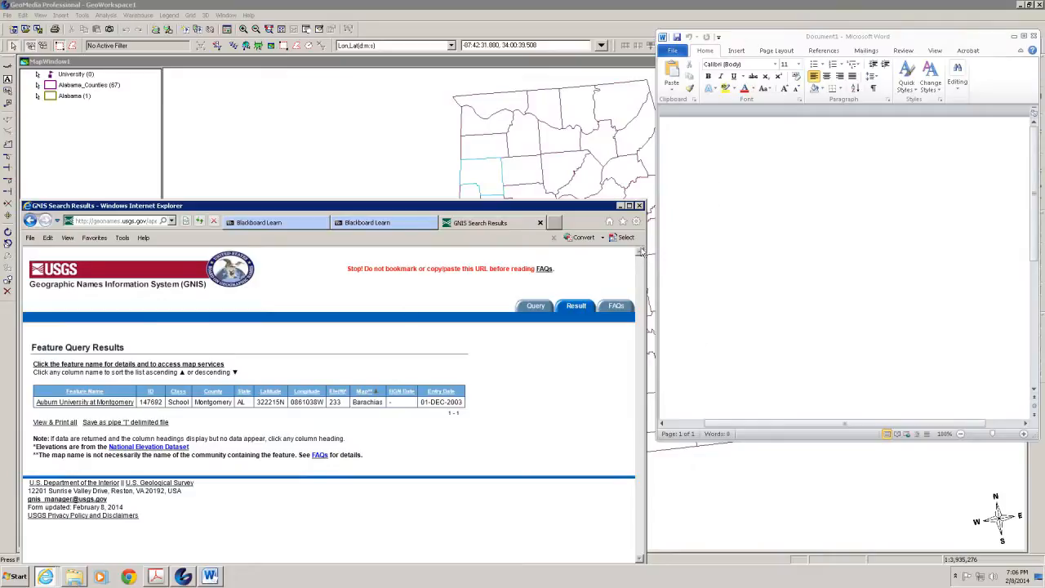
Step: Note the coordinates -86:10:38.0, 32:22:15.0 in the Word document and minimize the GNIS browser
click(736, 196)
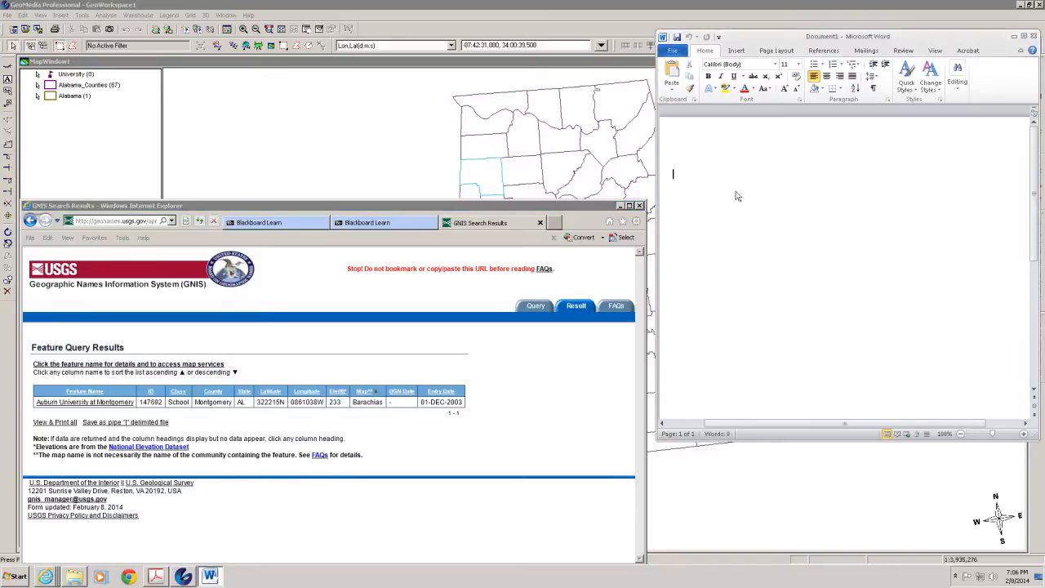
text(-86:10:)
text(38.0,)
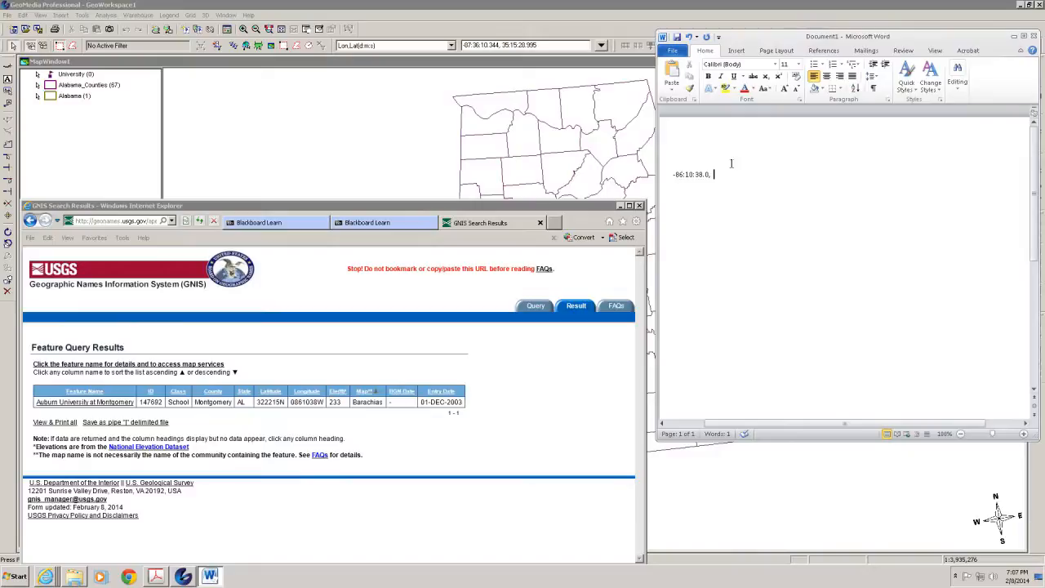
text(32:22:15.0)
drag(756, 37, 784, 38)
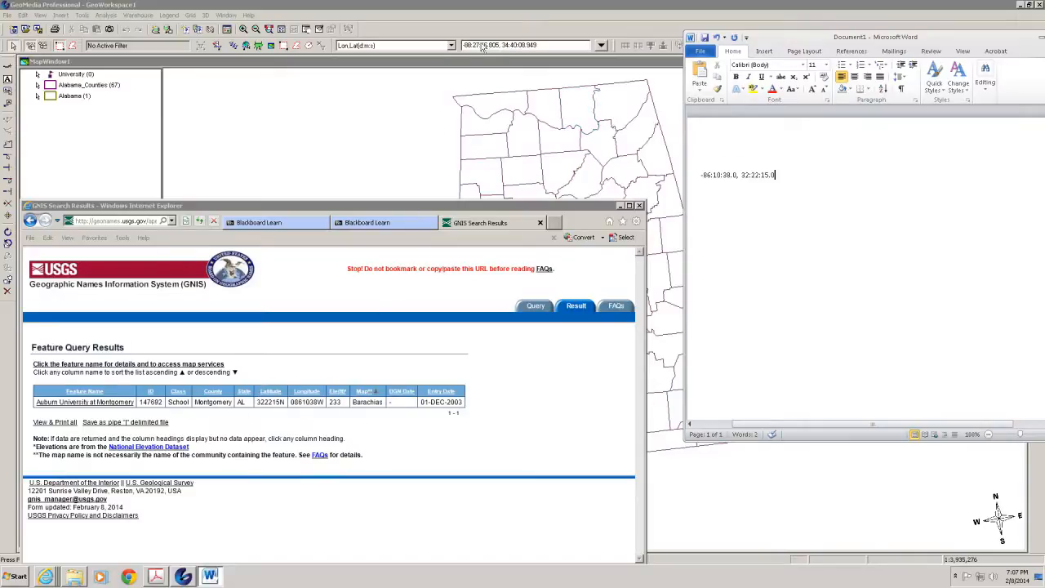
click(620, 206)
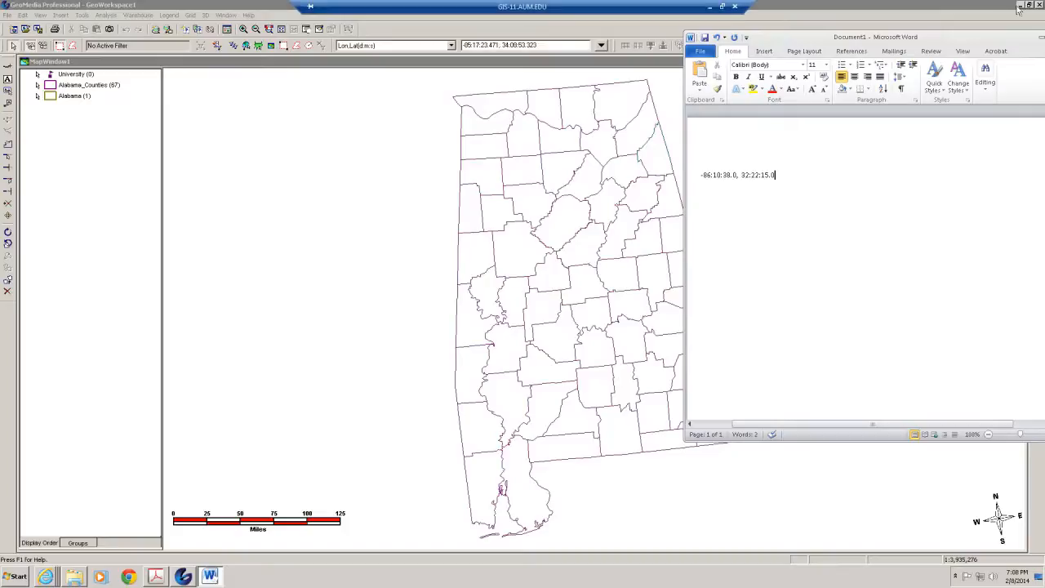
Step: Hide Word and start inserting a feature of class Universities > University
drag(996, 37, 875, 49)
click(920, 48)
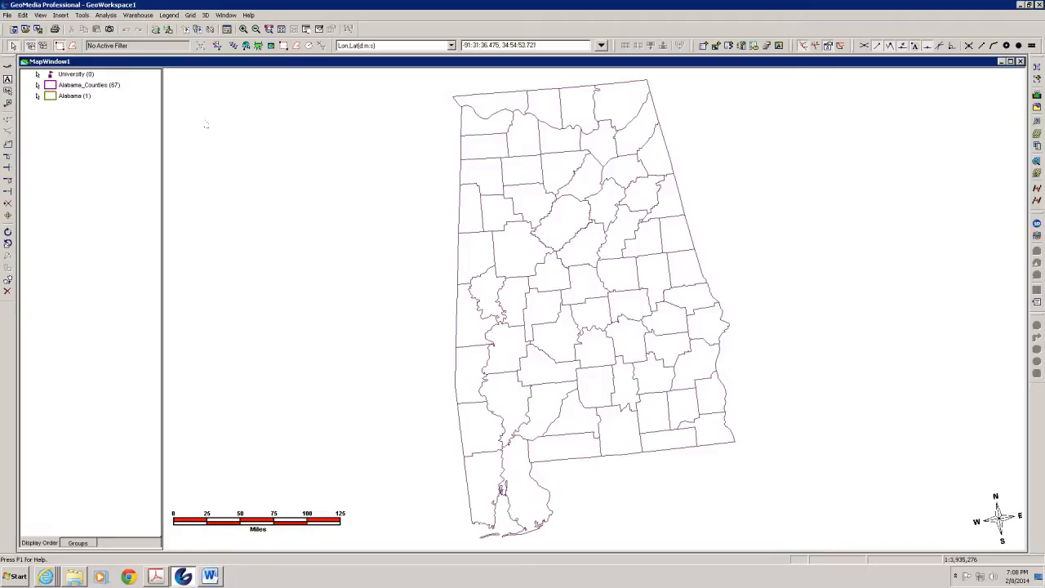
click(60, 15)
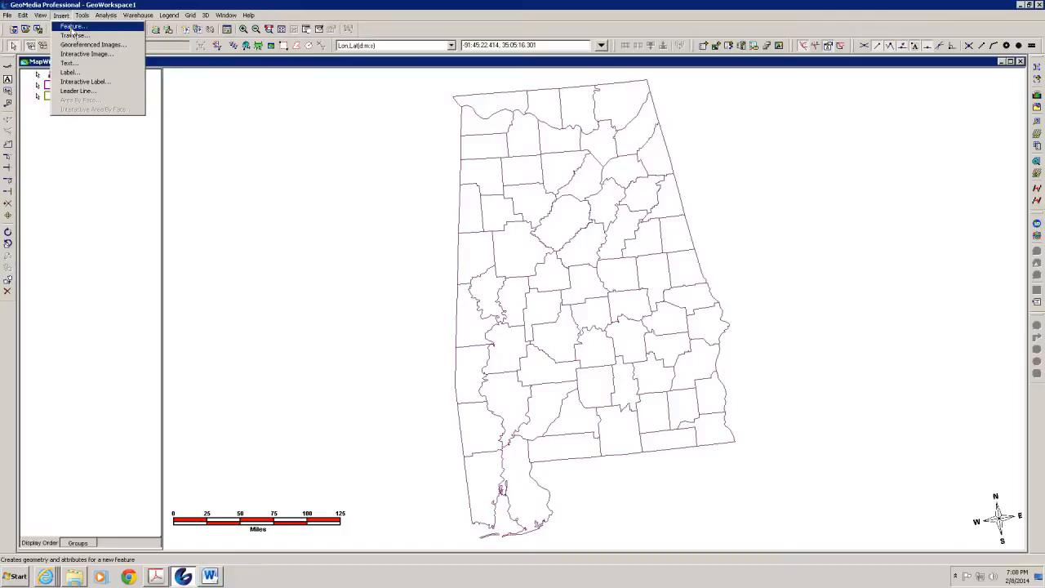
click(72, 28)
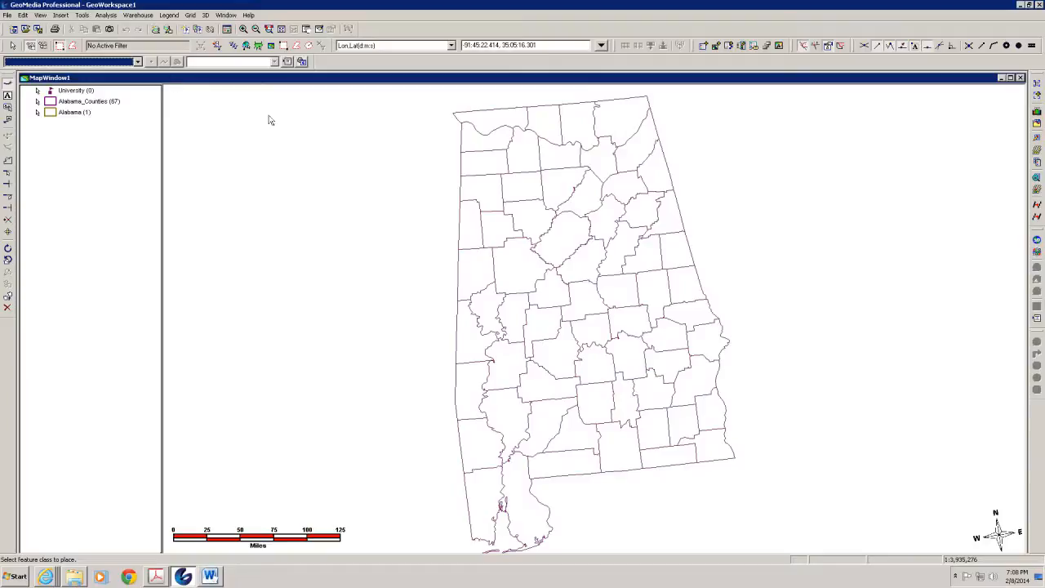
click(138, 62)
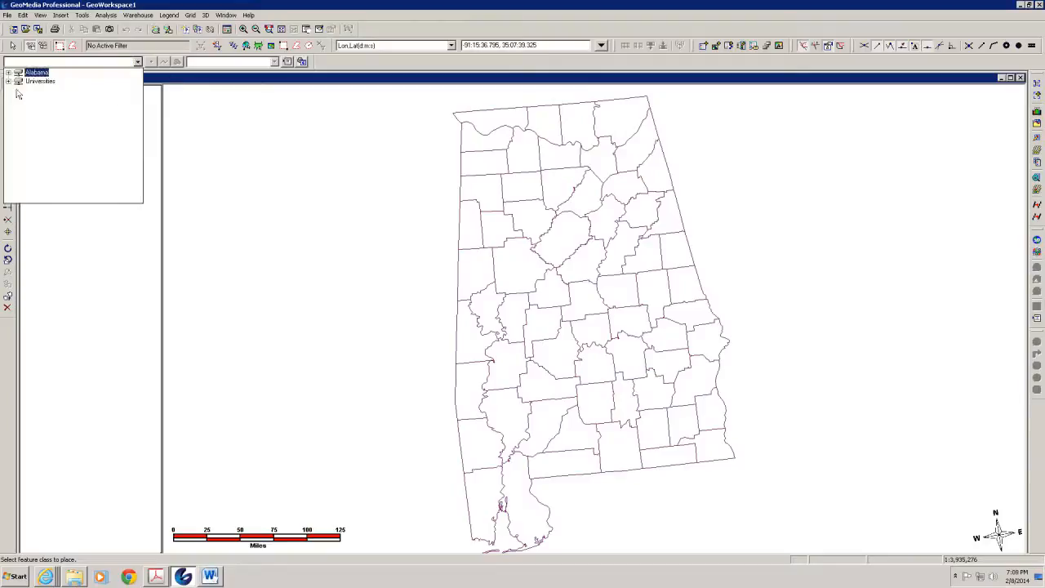
click(7, 82)
click(47, 89)
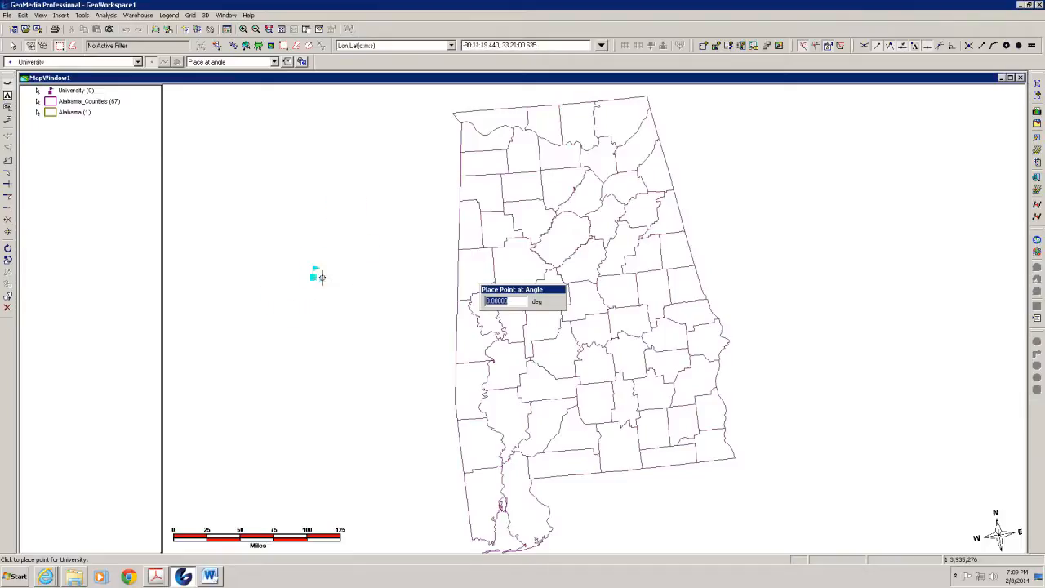
Step: Enter the coordinate -86:10:38.0, 32:22:15 to place the University point
drag(499, 292, 263, 226)
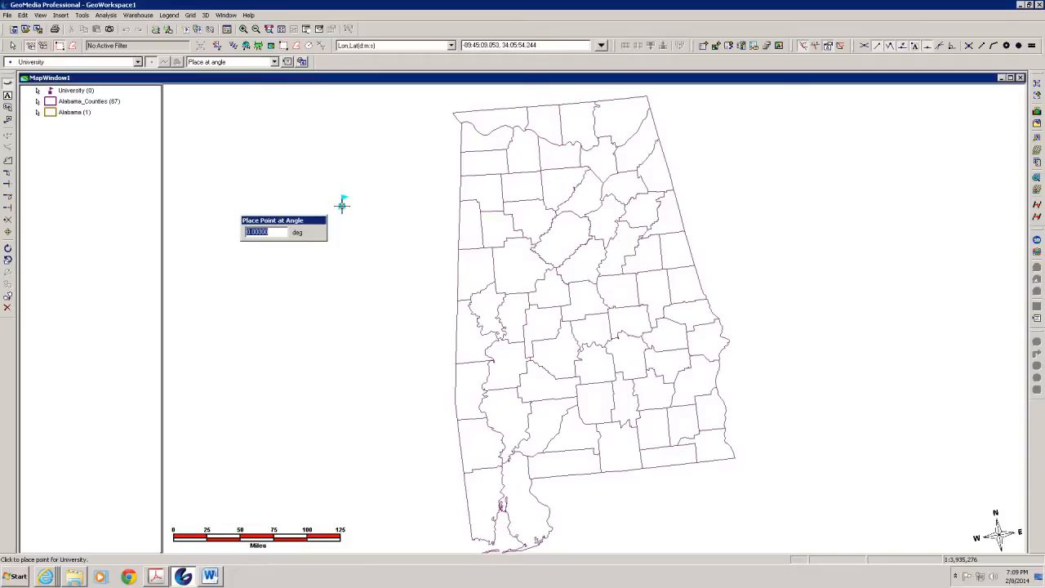
click(477, 44)
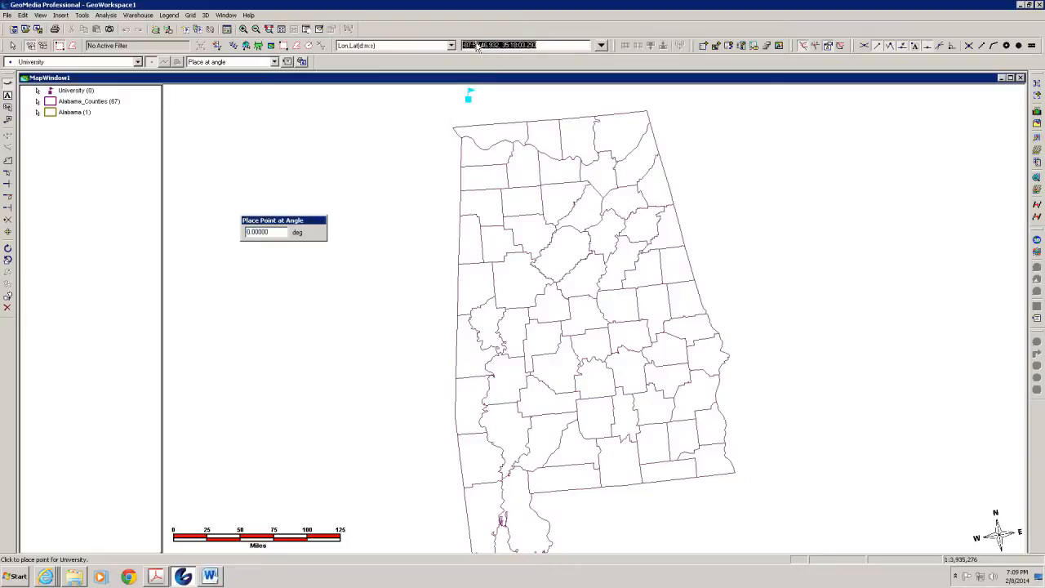
click(478, 45)
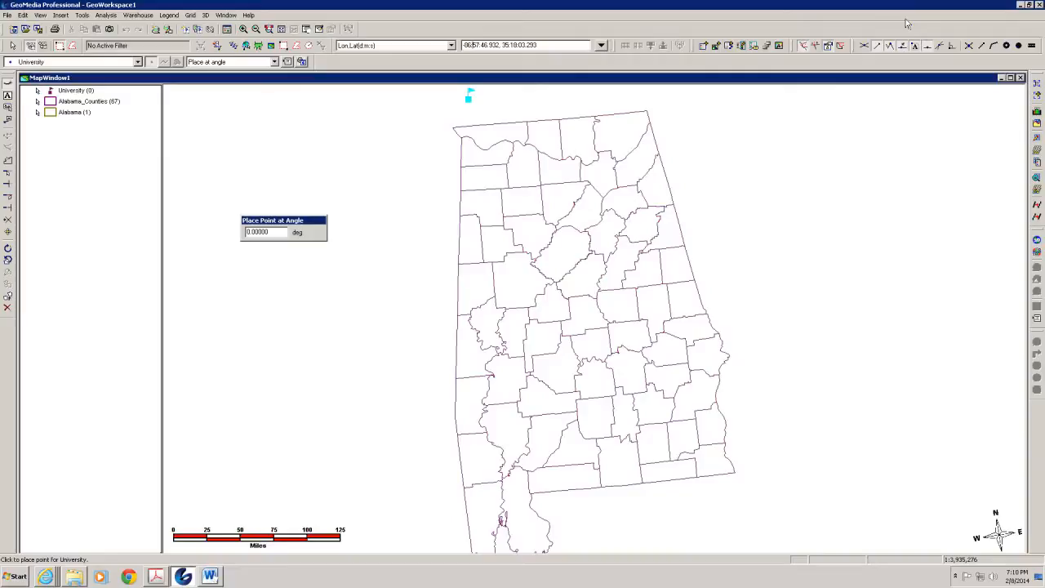
key(shift+Right)
key(shift+Right)
text(10)
key(shift+Right)
key(shift+Right)
key(shift+Right)
key(shift+Right)
key(shift+Right)
text(38.0)
text(2)
key(shift+Right)
key(shift+Right)
text(22)
key(shift+Right)
key(shift+Right)
key(shift+Right)
key(shift+Right)
key(shift+Right)
key(shift+Right)
text(15)
key(Return)
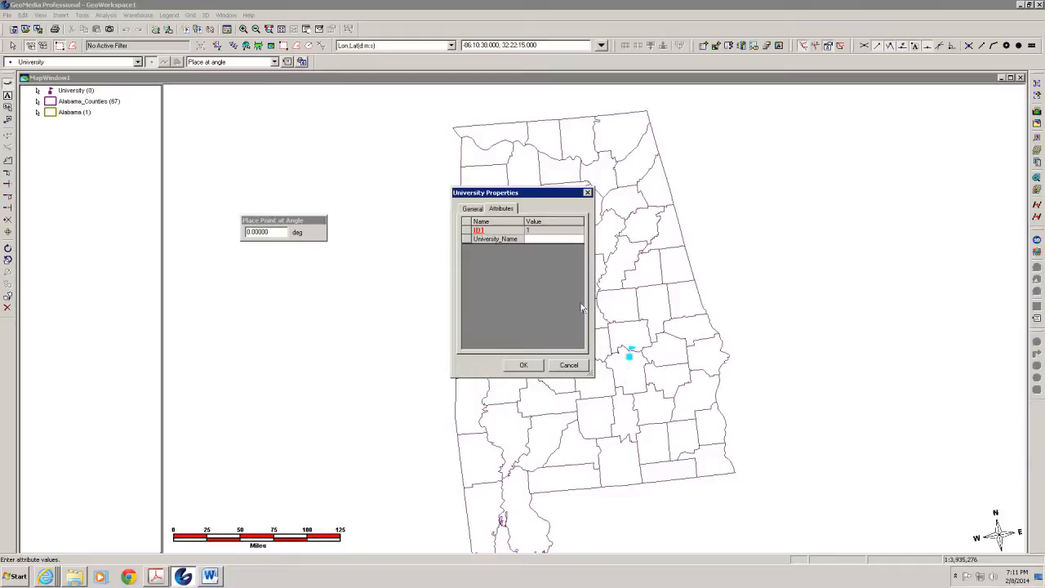
Step: Set University_Name to 'Auburn University at Montgomery' and confirm the properties
click(529, 241)
text(Auburn University at Montgomery)
click(523, 365)
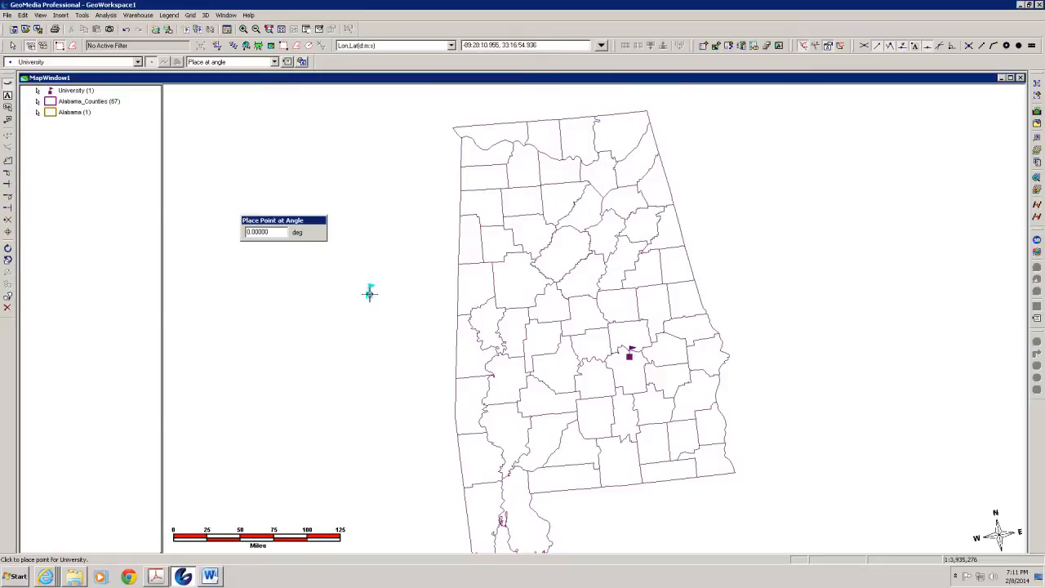
Step: Define a label for University features using University_Name, aligned Center left
key(Escape)
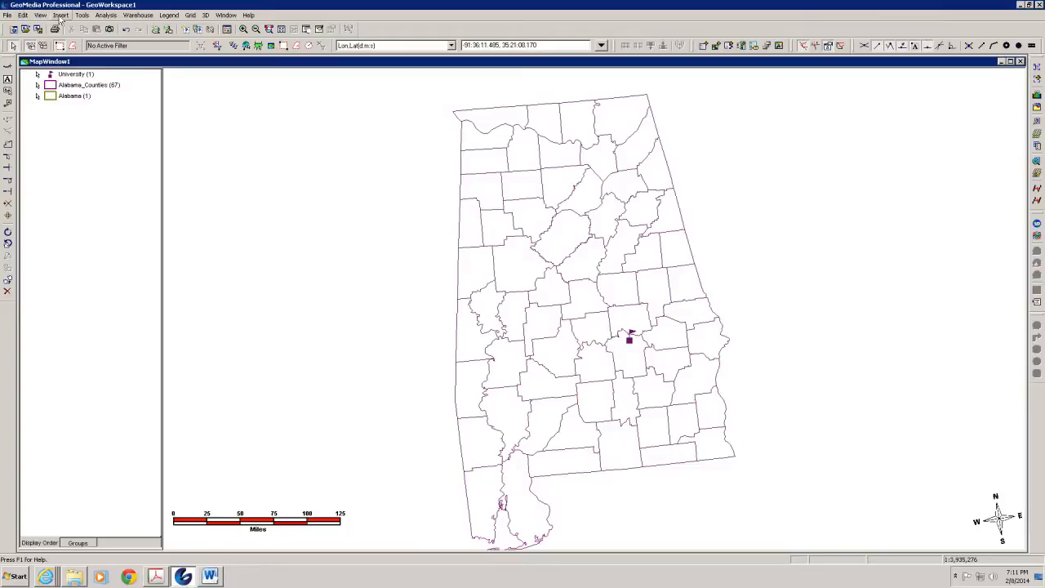
click(60, 17)
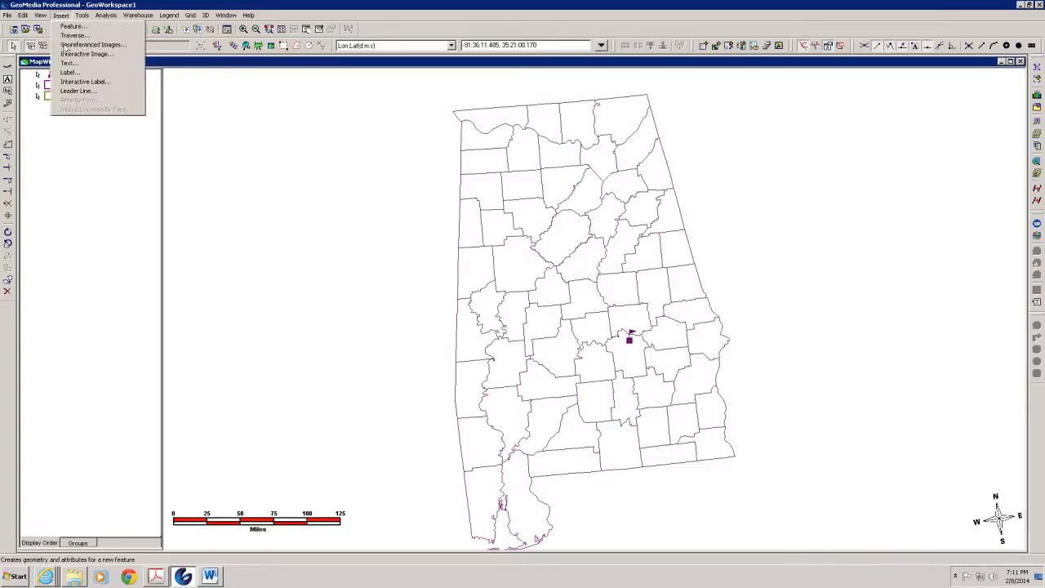
click(69, 72)
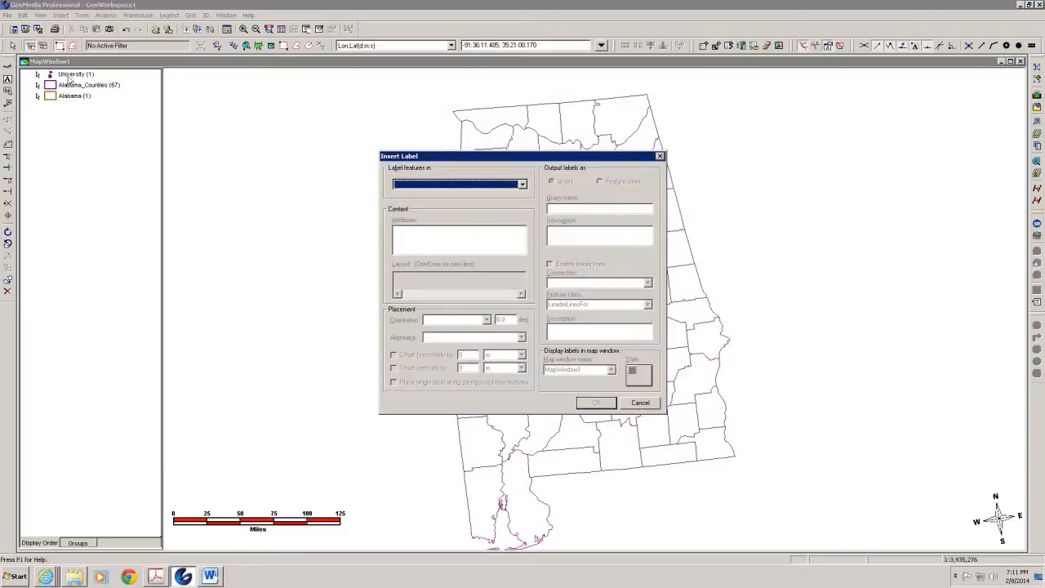
drag(478, 157, 195, 144)
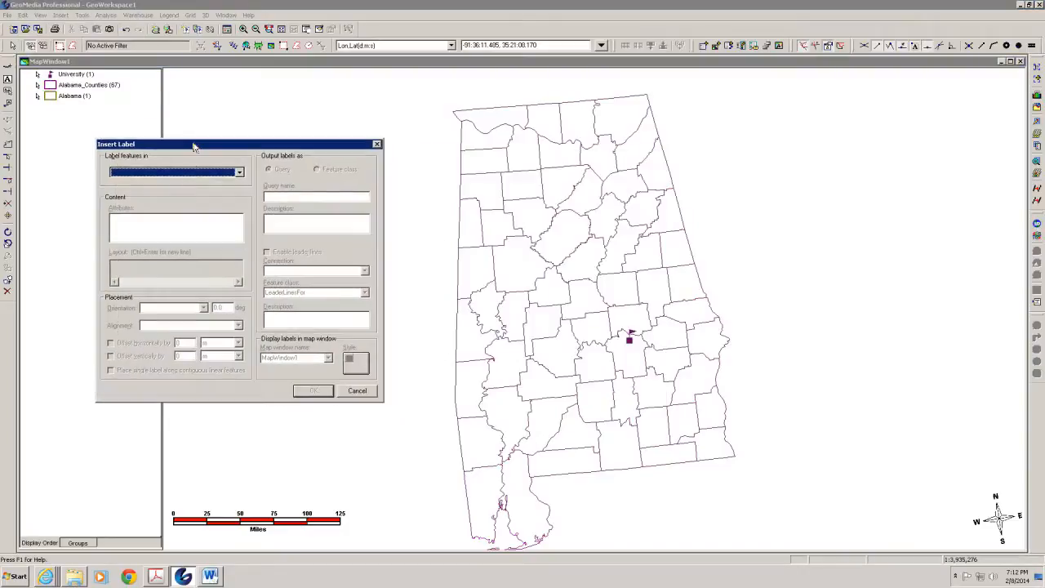
click(241, 174)
click(115, 192)
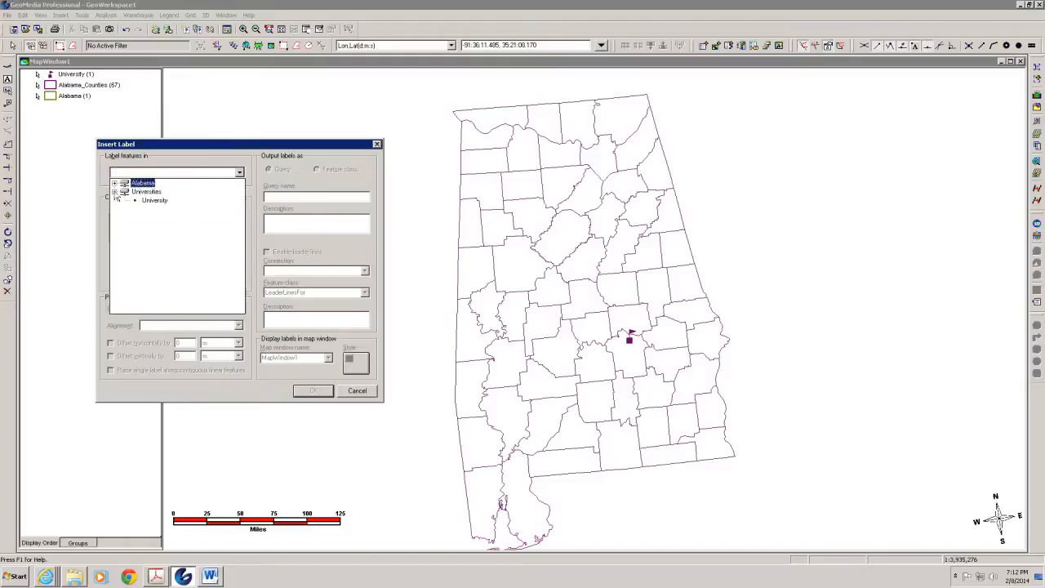
click(155, 201)
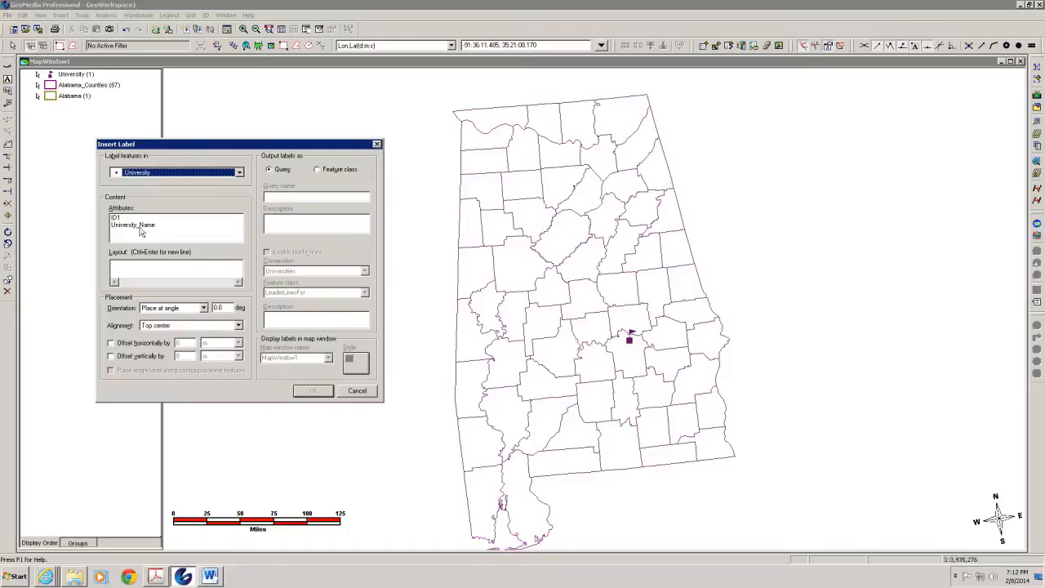
double_click(140, 225)
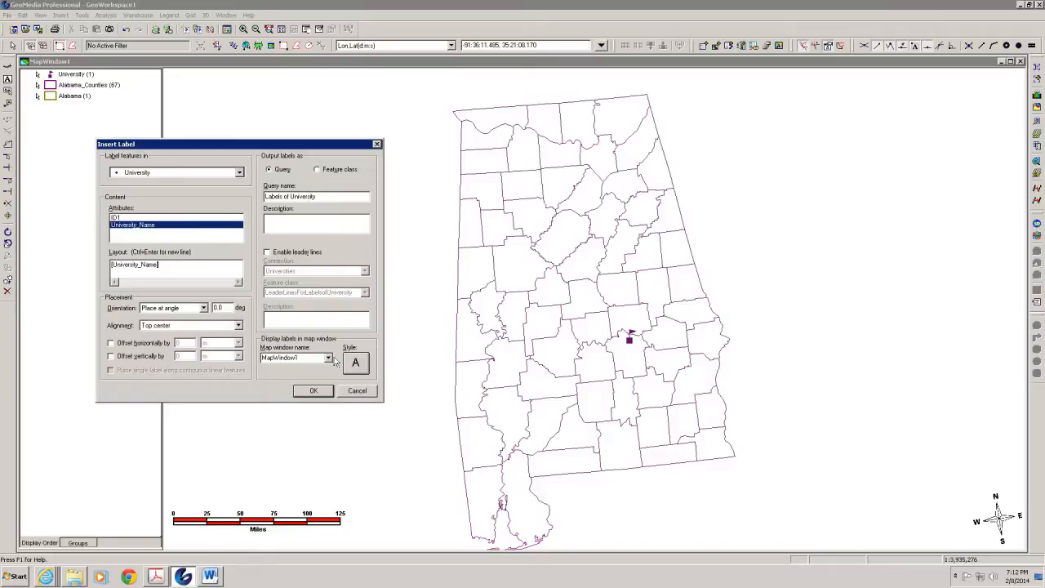
click(239, 326)
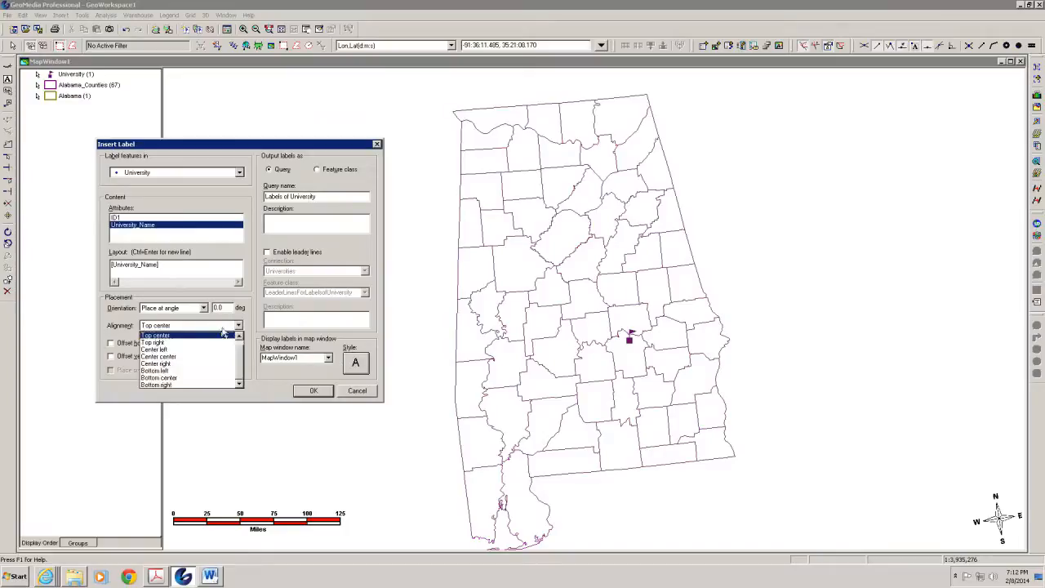
click(161, 353)
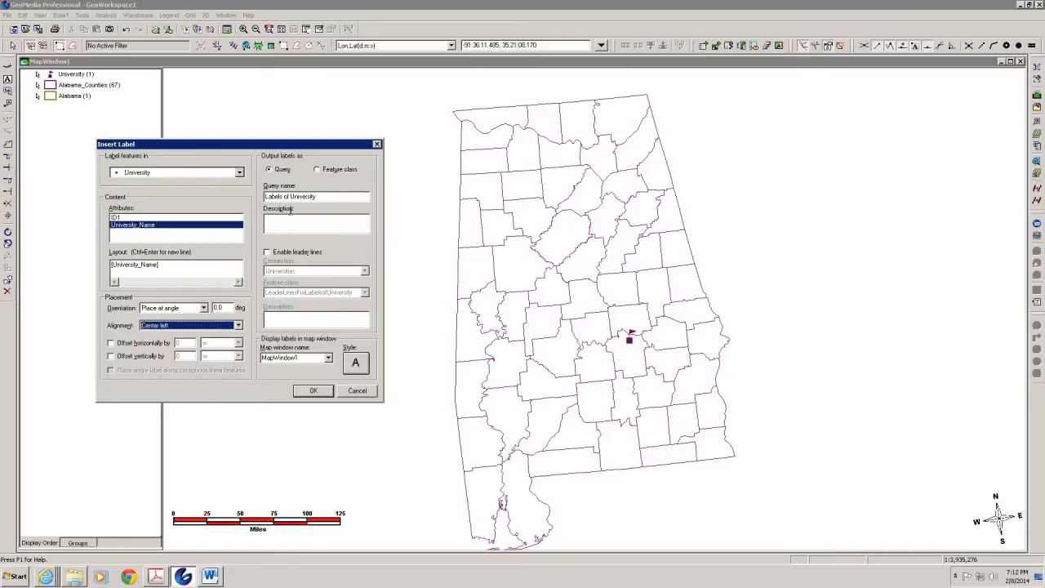
click(356, 365)
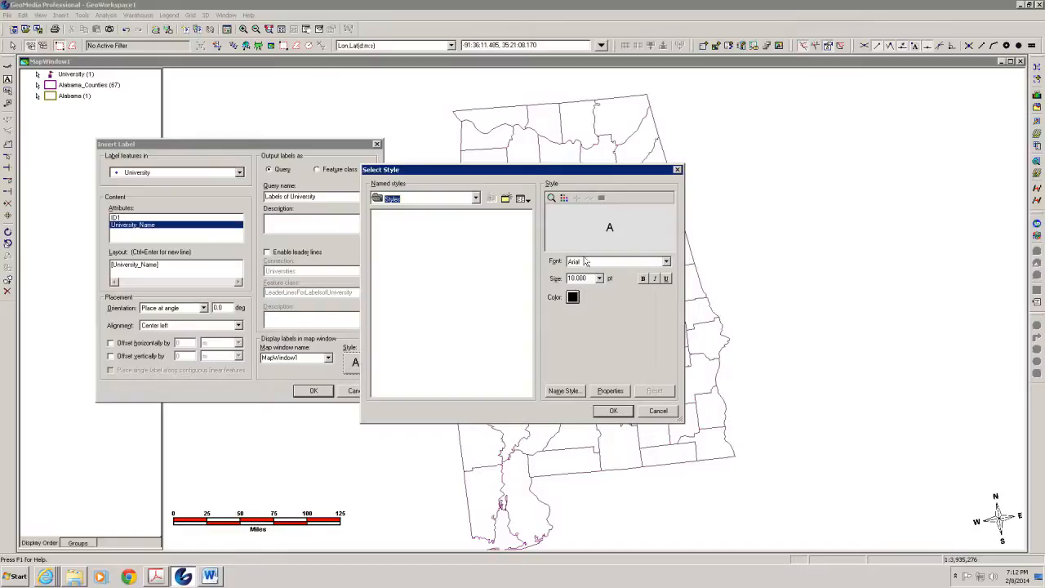
Step: Set the label text style to Garamond, 7 pt, bold
click(586, 262)
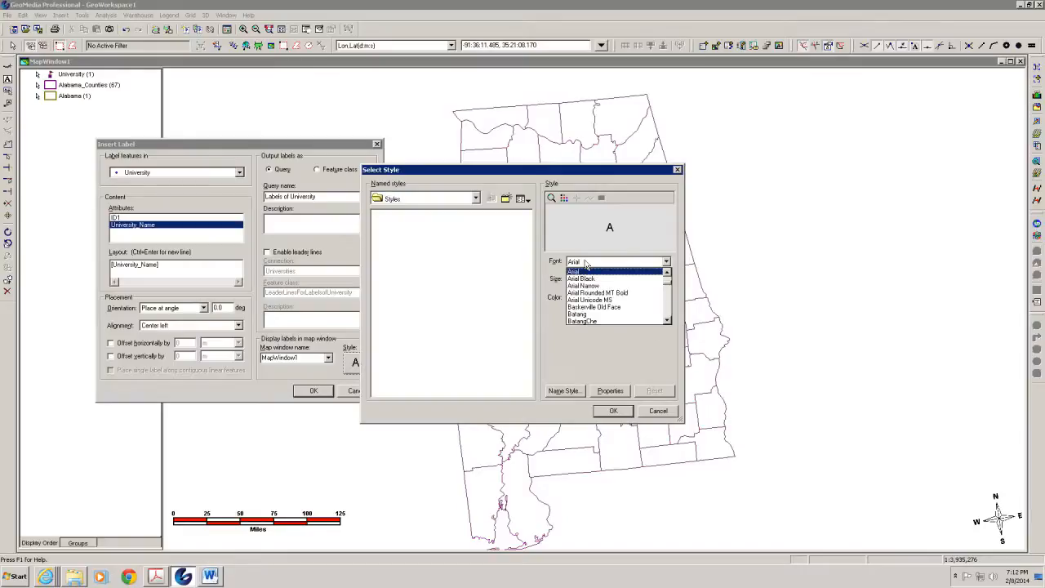
key(g)
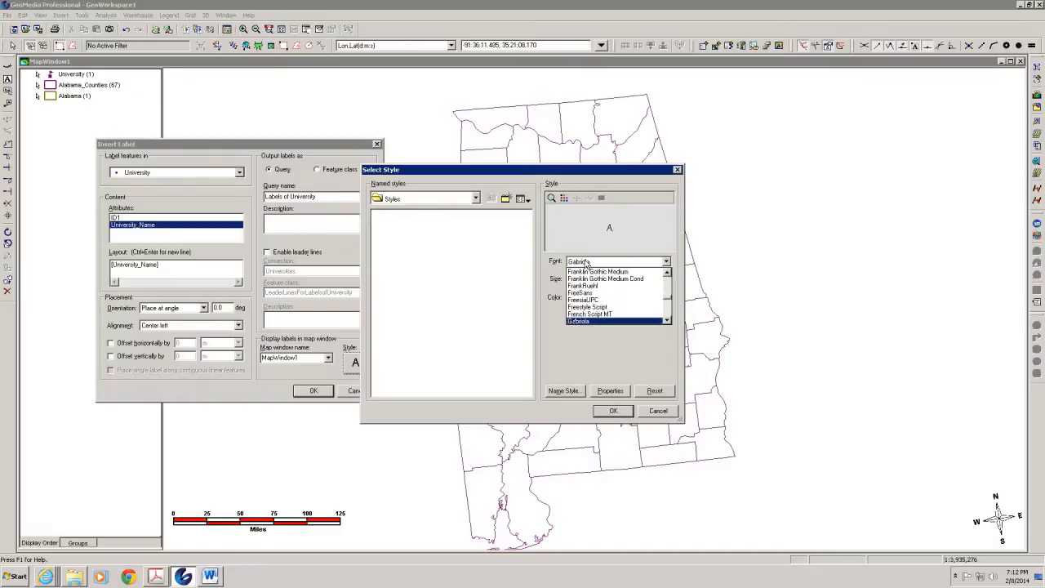
key(Down)
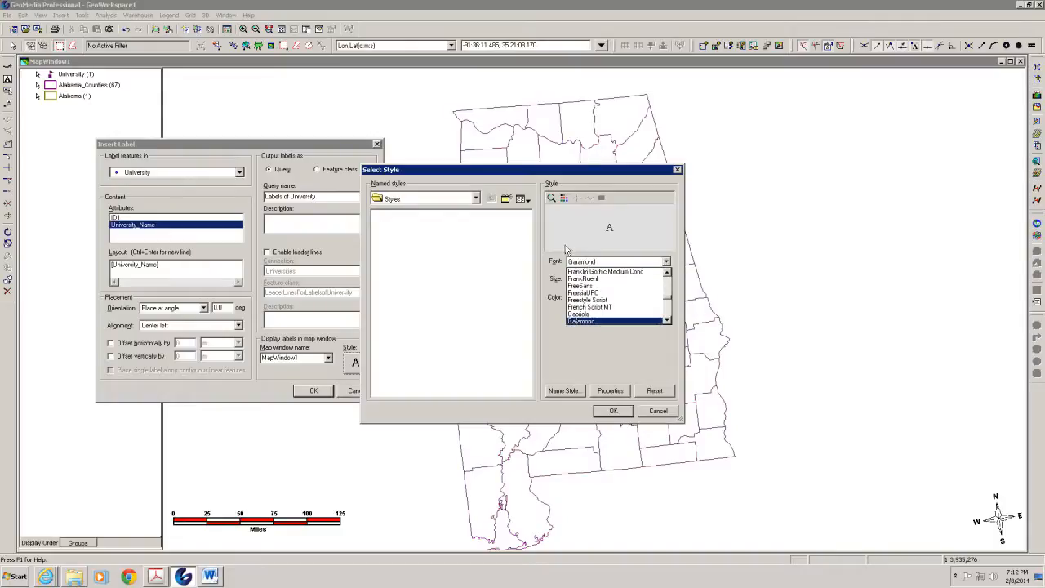
click(582, 321)
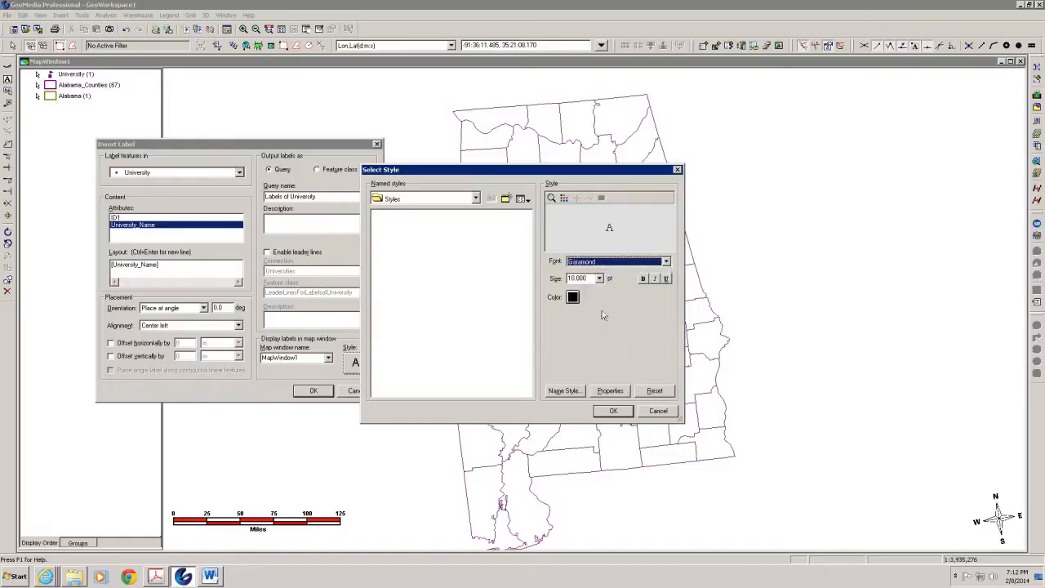
click(600, 279)
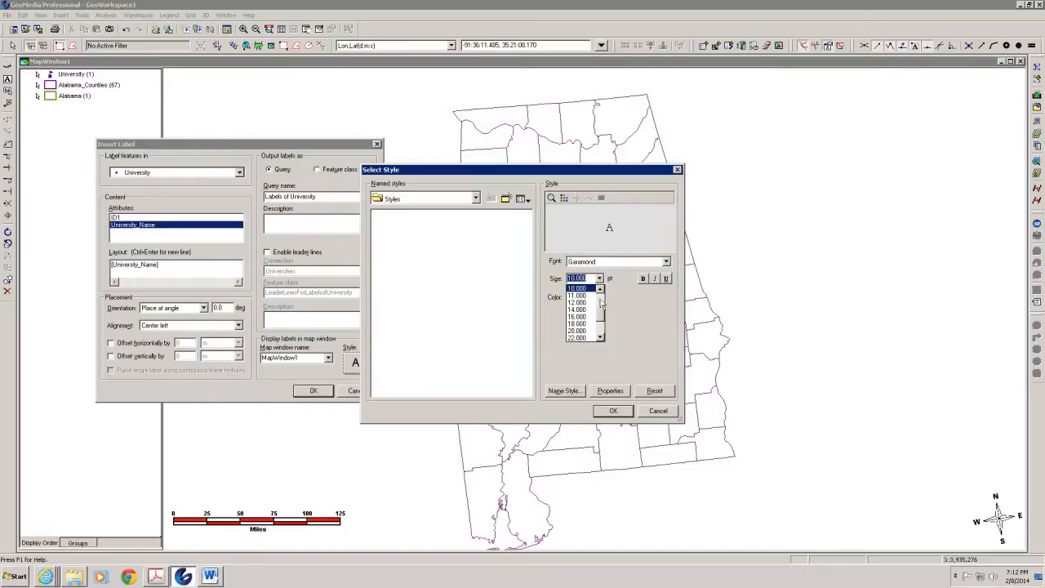
click(600, 289)
click(580, 324)
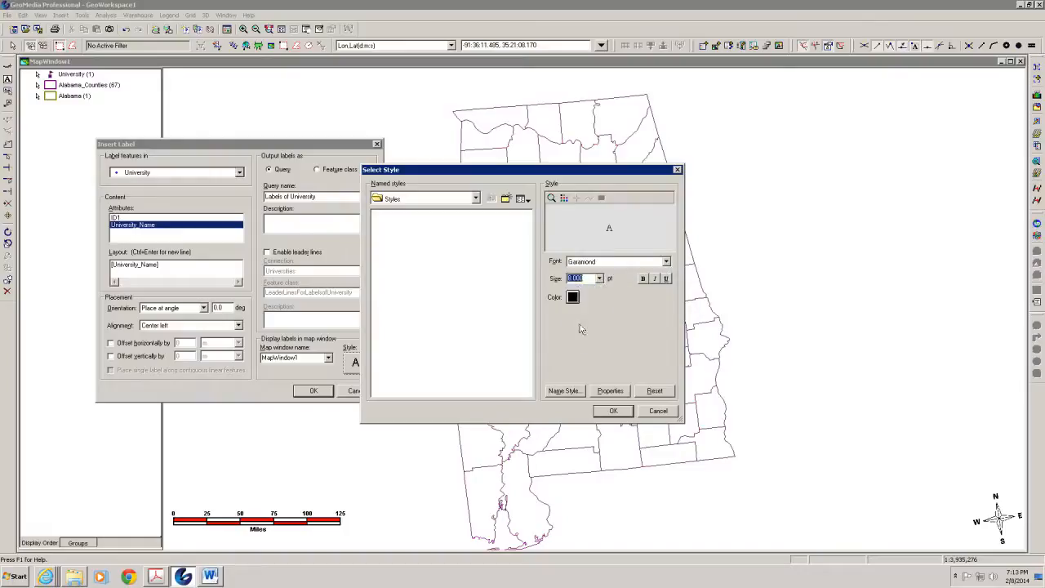
click(600, 278)
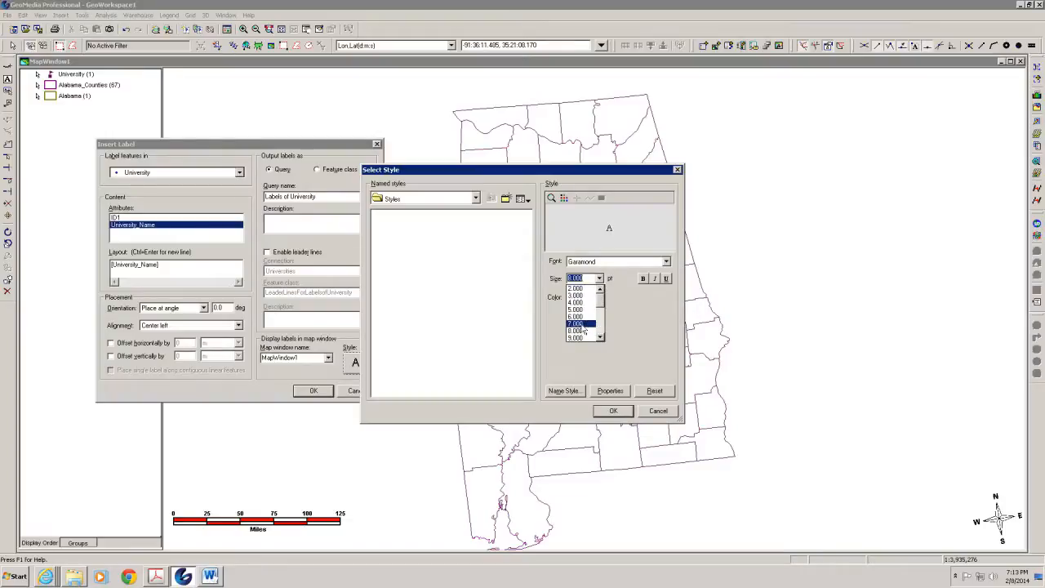
click(580, 324)
click(642, 279)
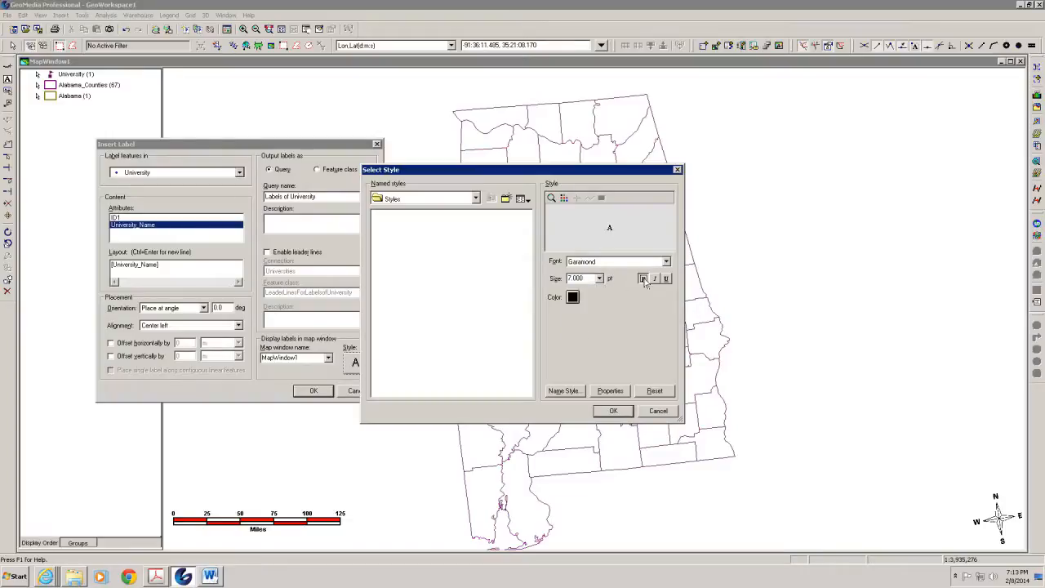
click(613, 412)
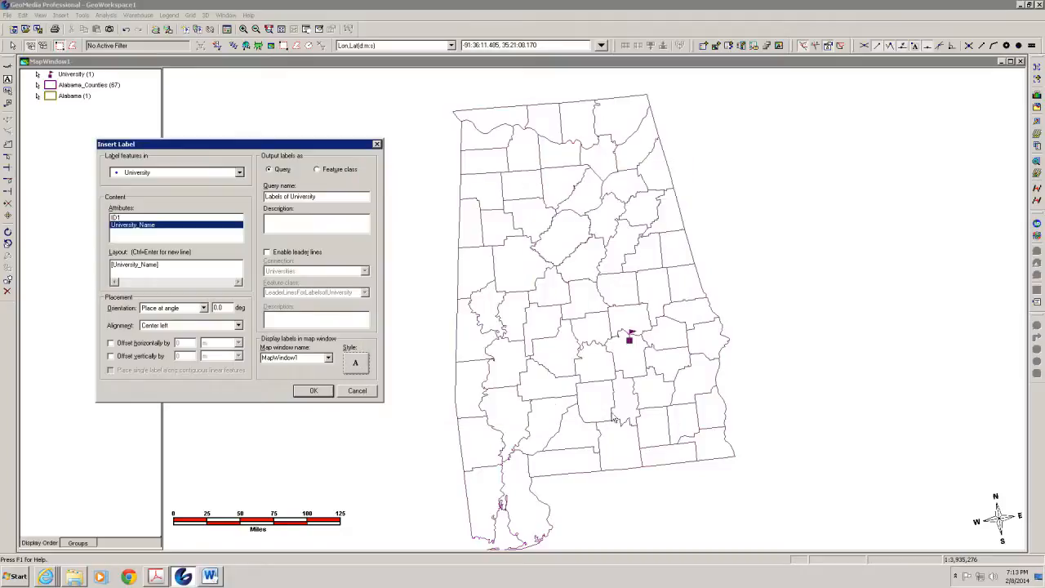
Step: Create the Labels of University layer, redraw, and select the new Auburn University at Montgomery label
click(314, 392)
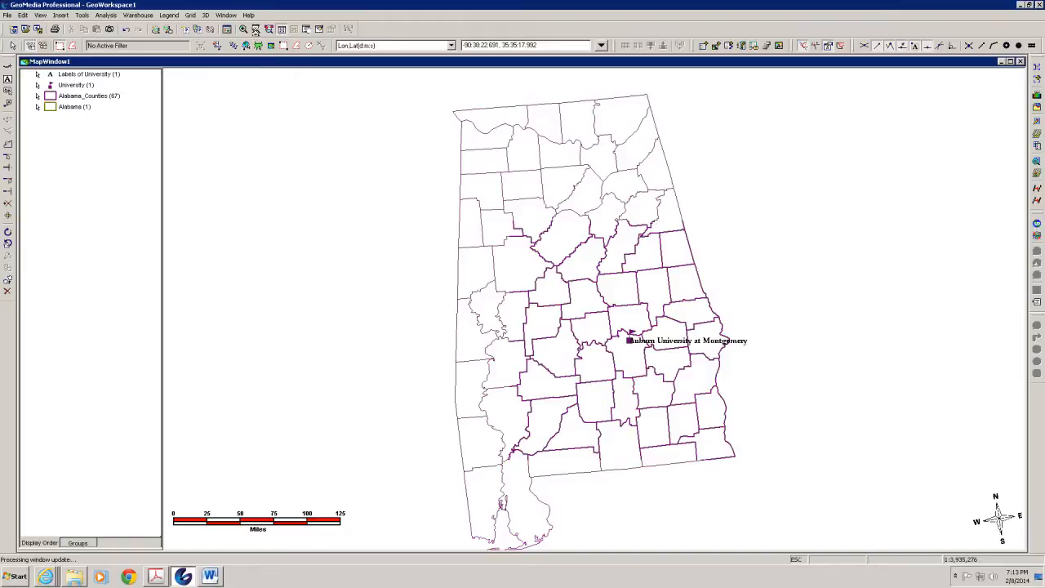
click(255, 30)
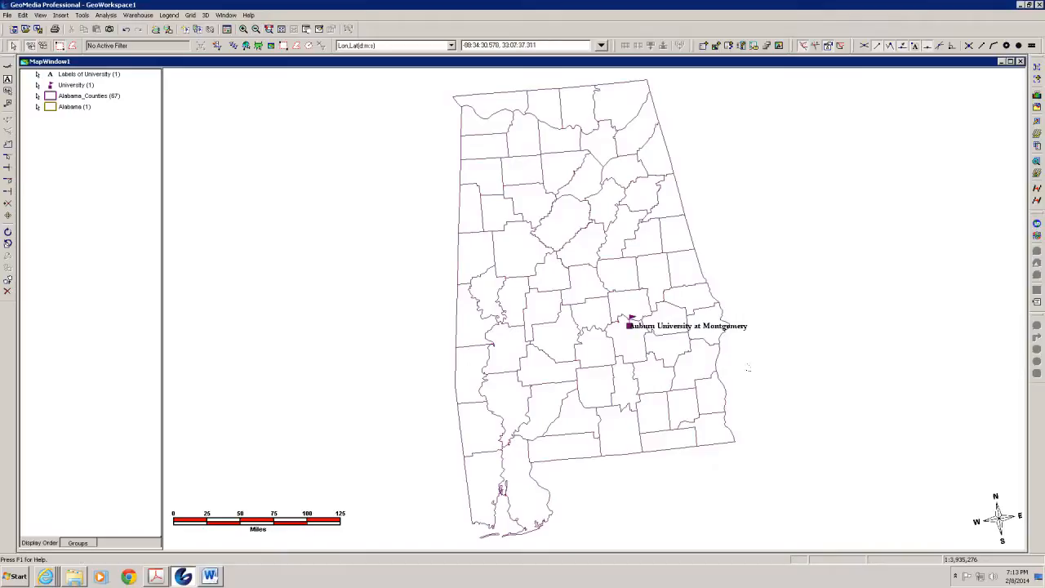
click(635, 333)
Step: Give the University labels a 2 mm horizontal offset and apply the style
double_click(50, 75)
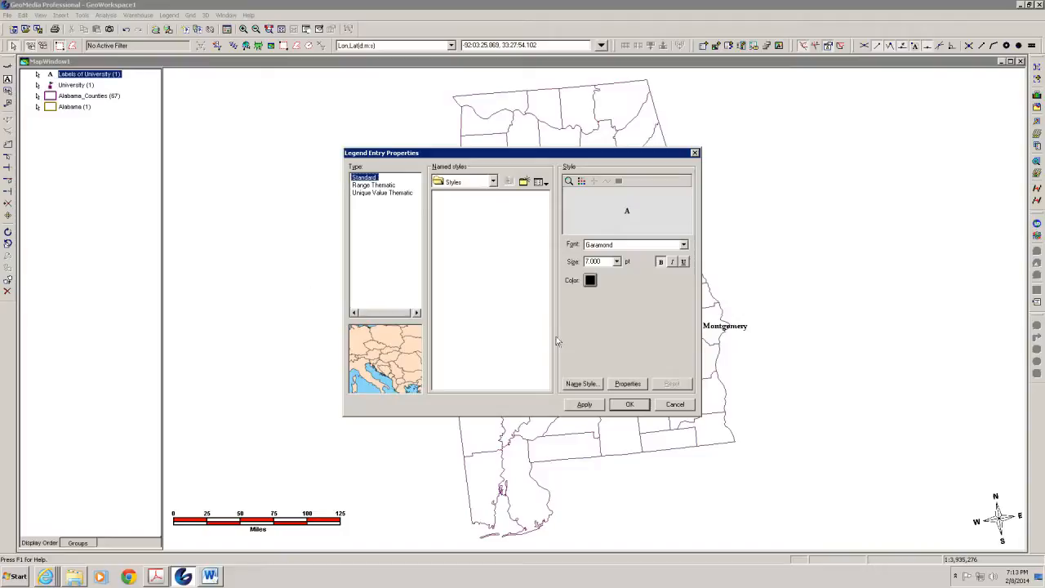
click(627, 384)
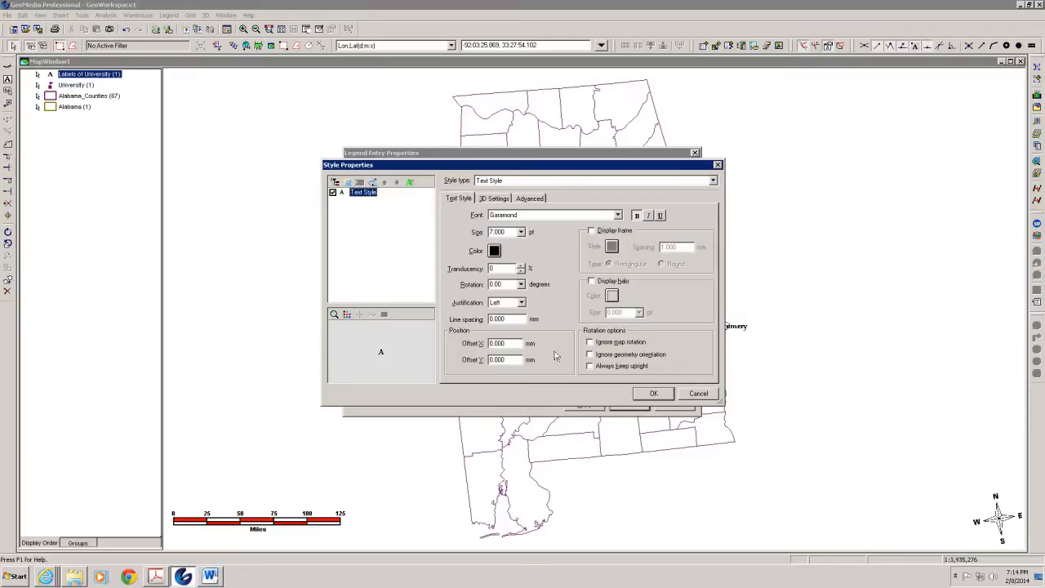
double_click(491, 343)
click(493, 343)
text(2)
click(653, 394)
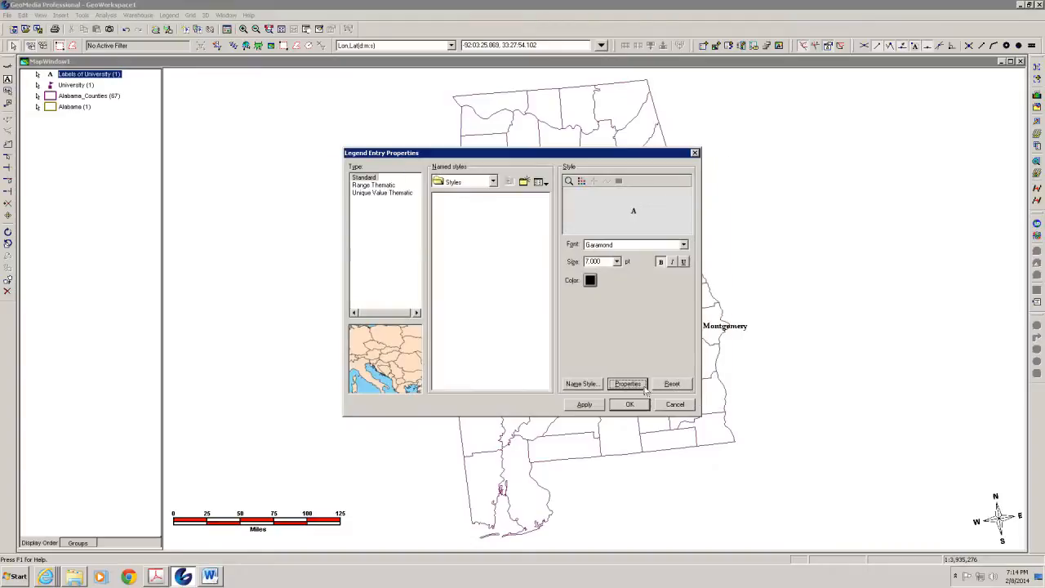
drag(523, 156, 293, 154)
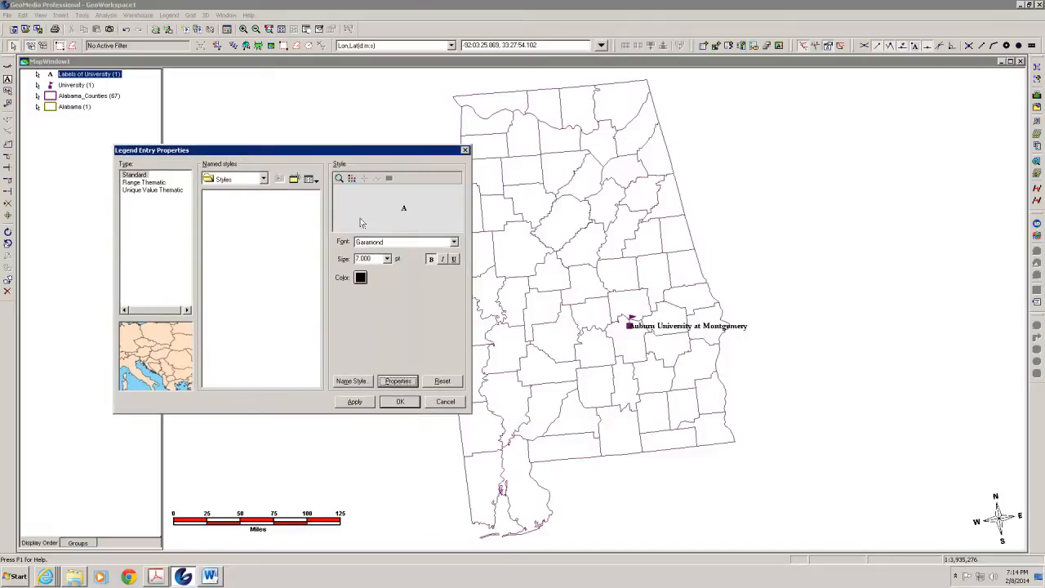
click(355, 402)
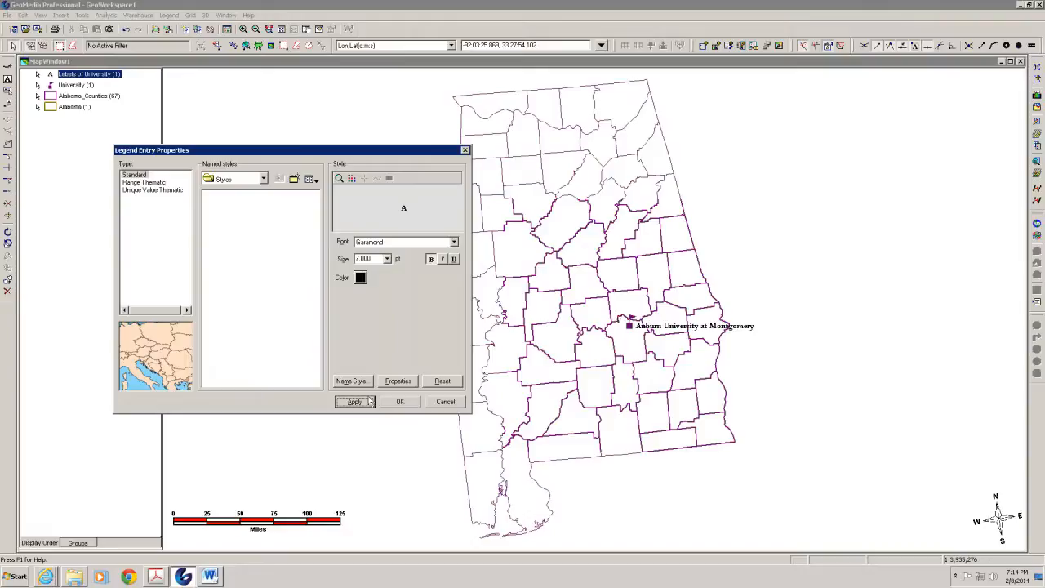
click(400, 402)
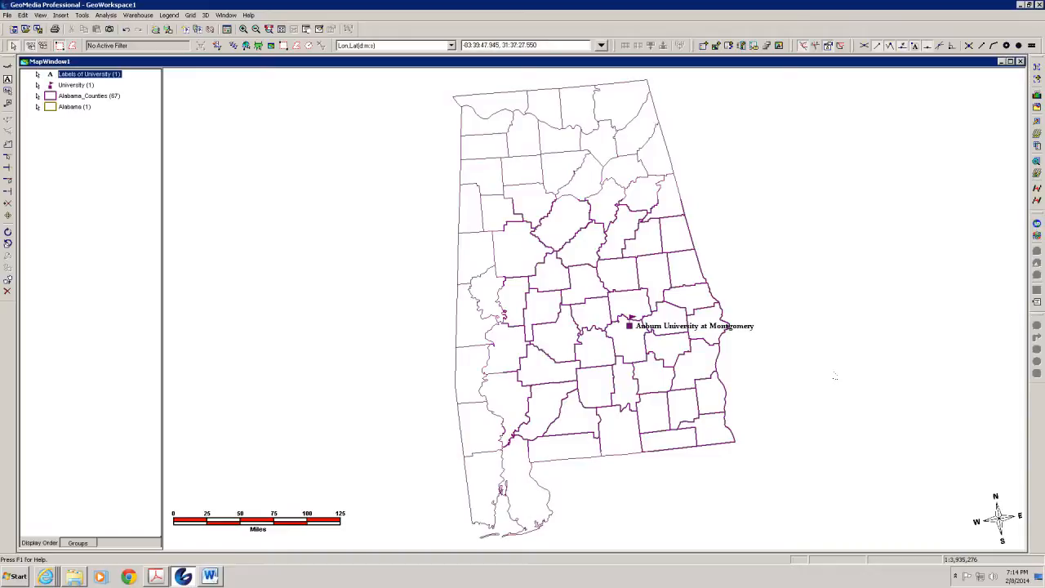
Step: Place a University point in west-central Alabama named 'University of Alabama'
click(86, 204)
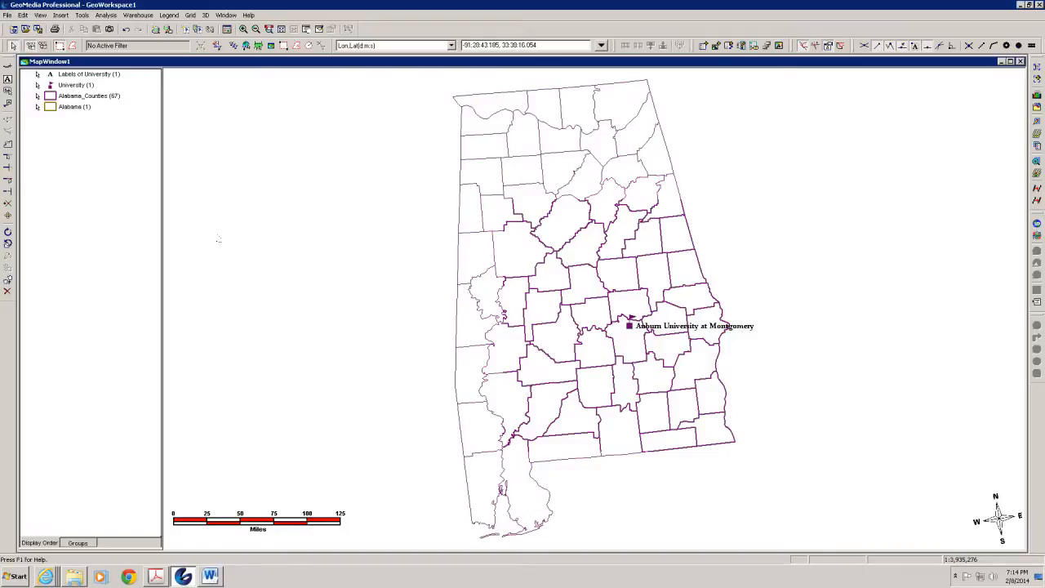
click(66, 16)
click(71, 30)
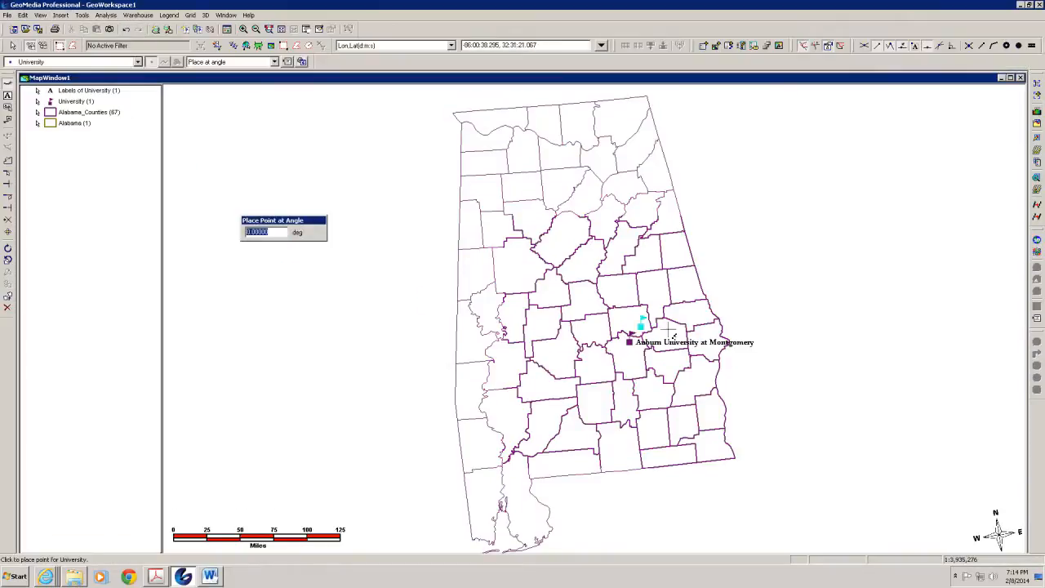
click(553, 285)
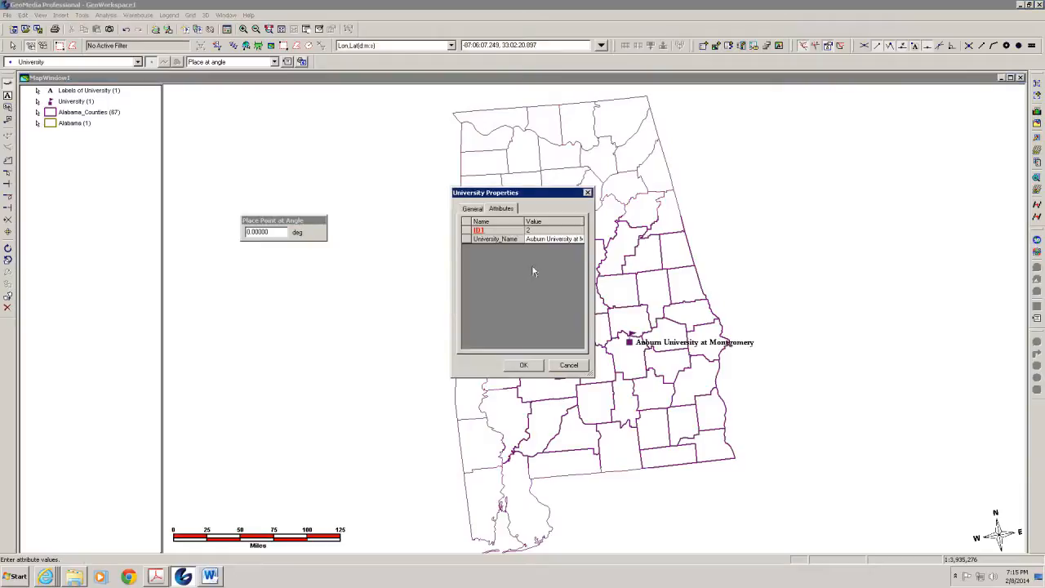
click(541, 237)
text(University of Alabama)
click(525, 366)
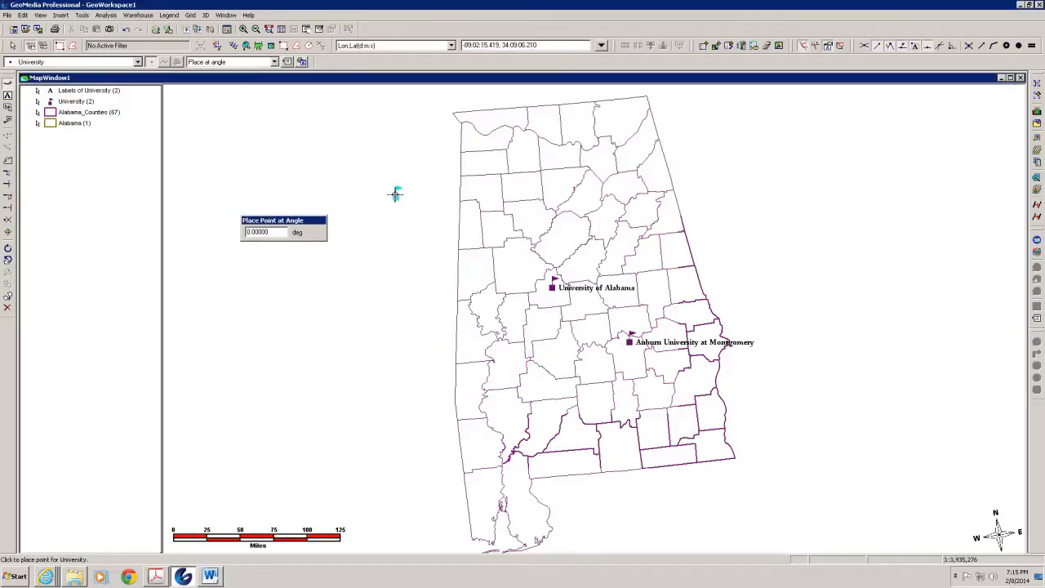
key(Escape)
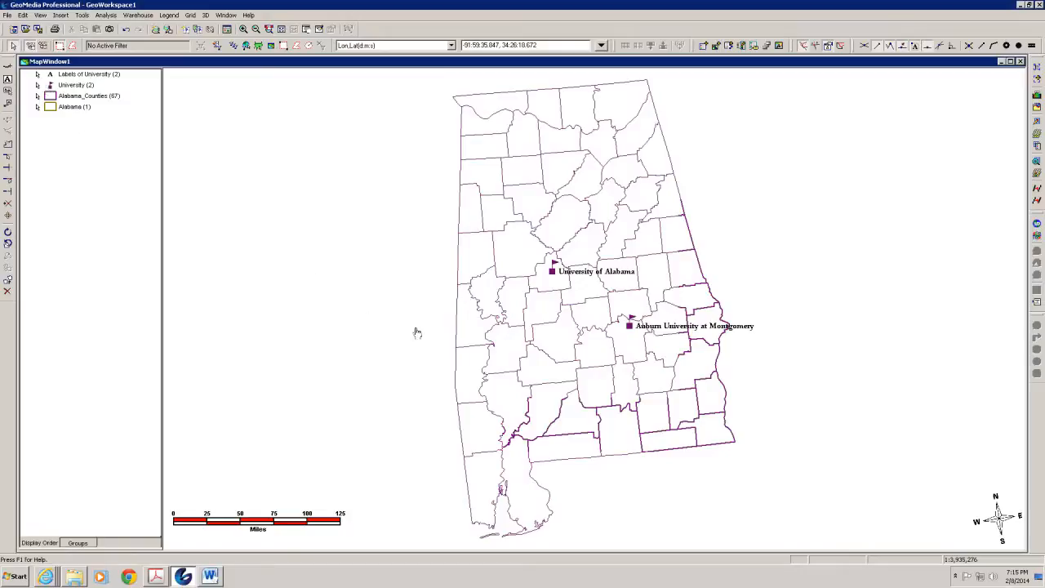
Step: Change the University legend entry's point symbol size from 12 to 11.000
click(50, 86)
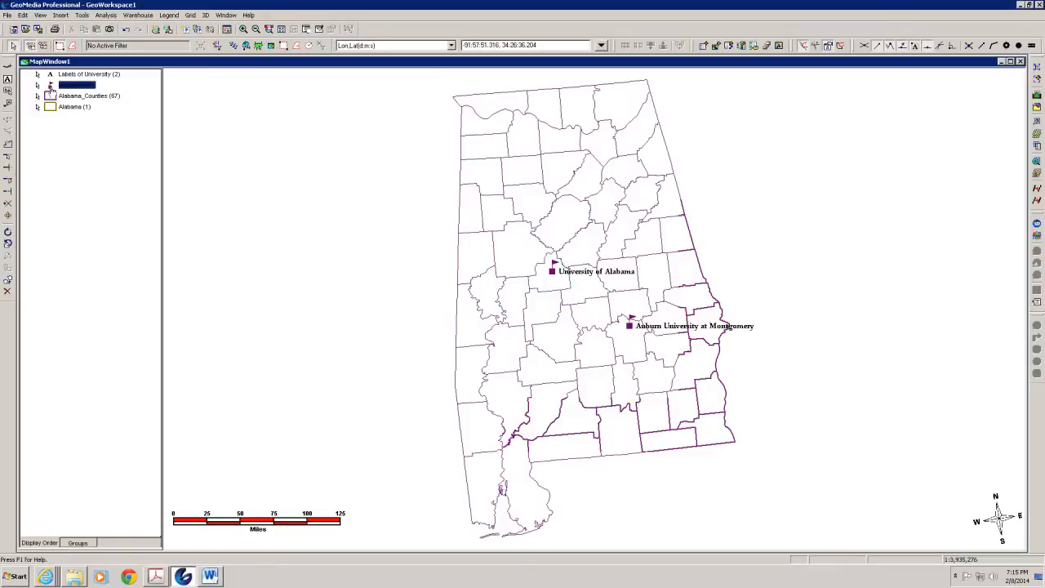
double_click(50, 87)
click(609, 248)
click(612, 245)
click(613, 256)
click(614, 256)
click(591, 262)
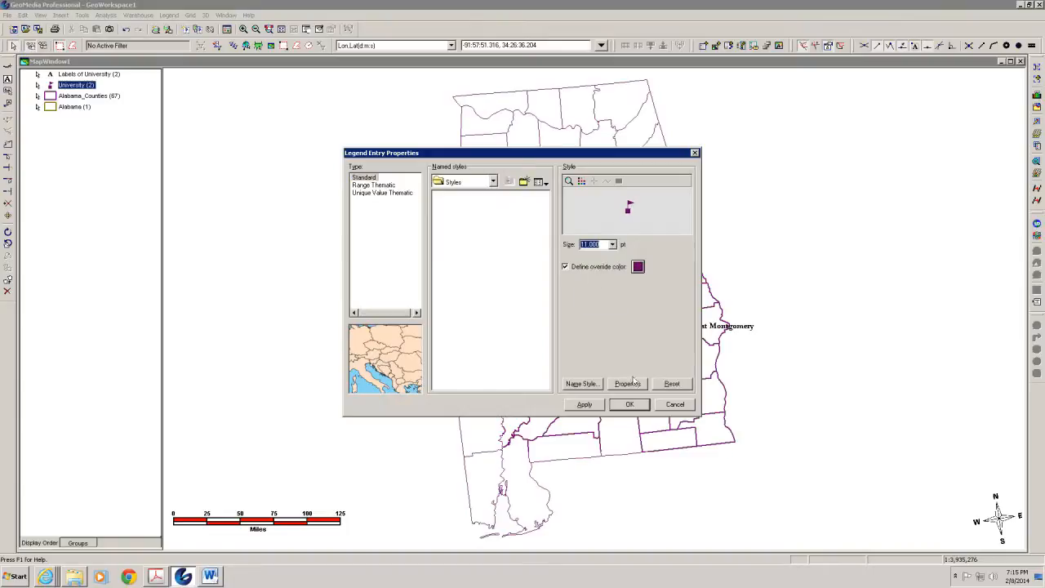
click(630, 404)
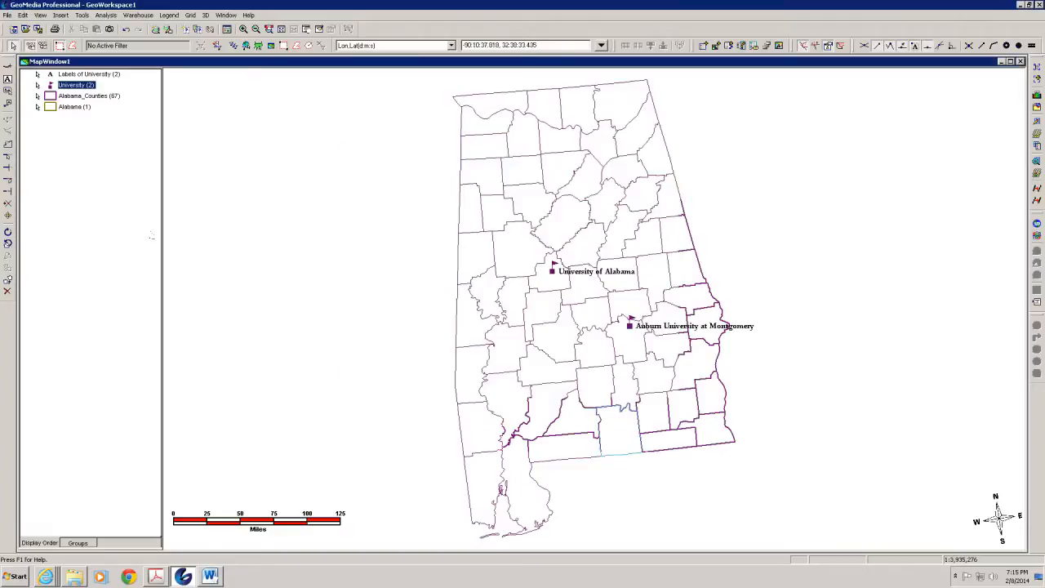
click(123, 232)
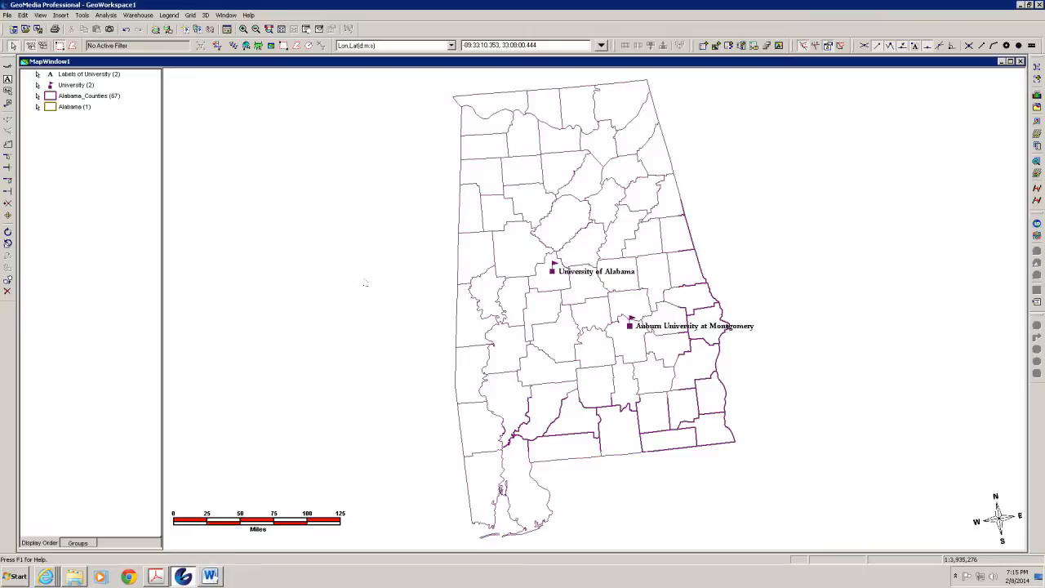
Step: Set up a buffer zone of 10 miles around the Universities University points
click(61, 15)
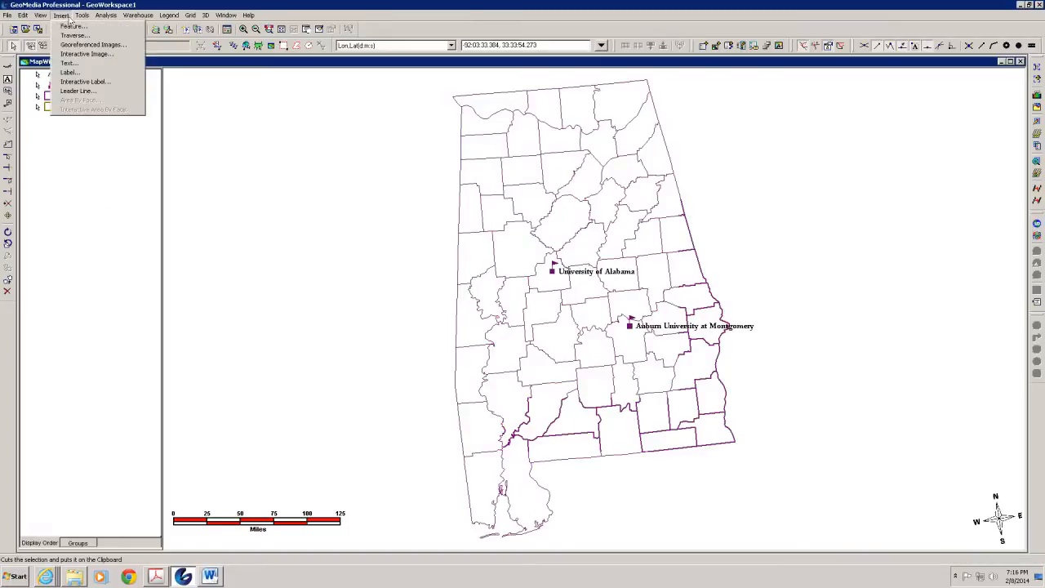
mouse_move(106, 16)
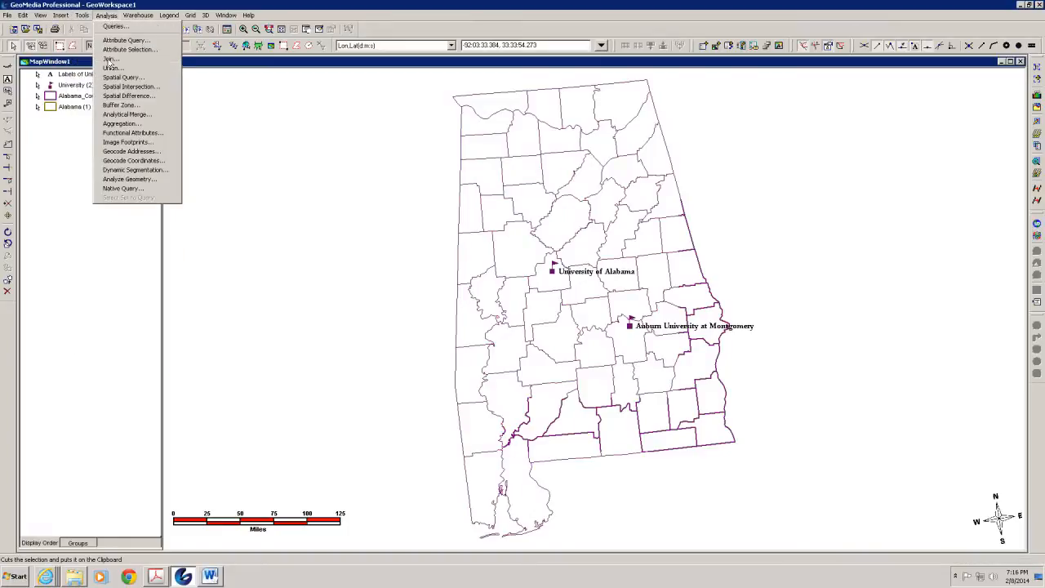
click(116, 105)
drag(480, 198, 239, 164)
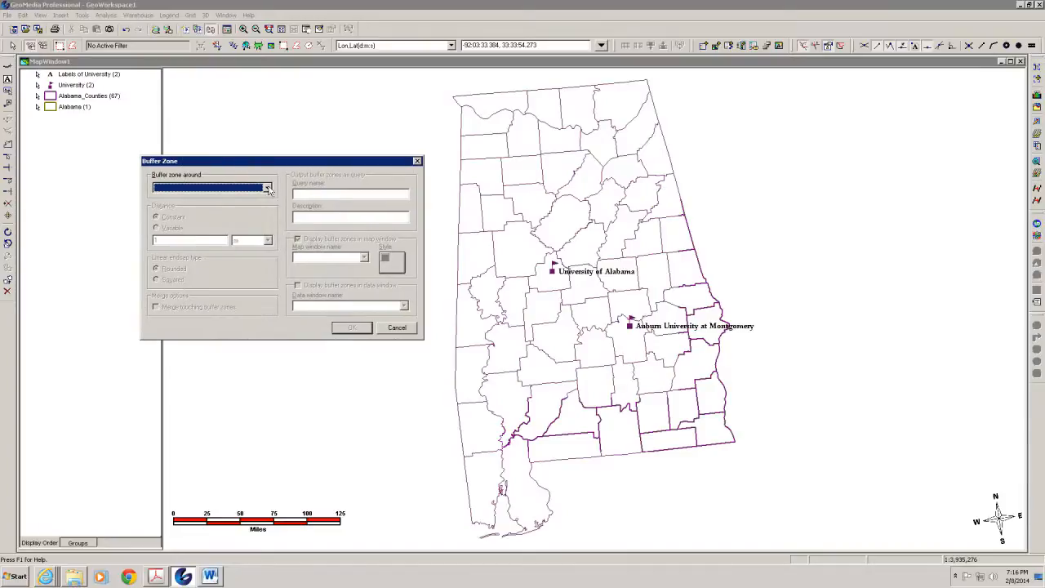
click(267, 188)
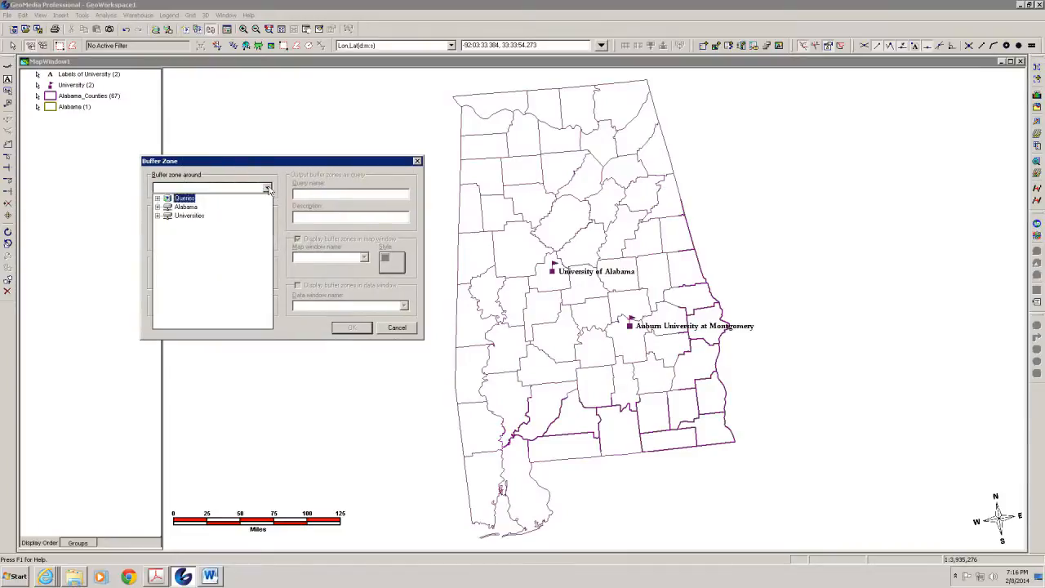
click(158, 215)
click(196, 224)
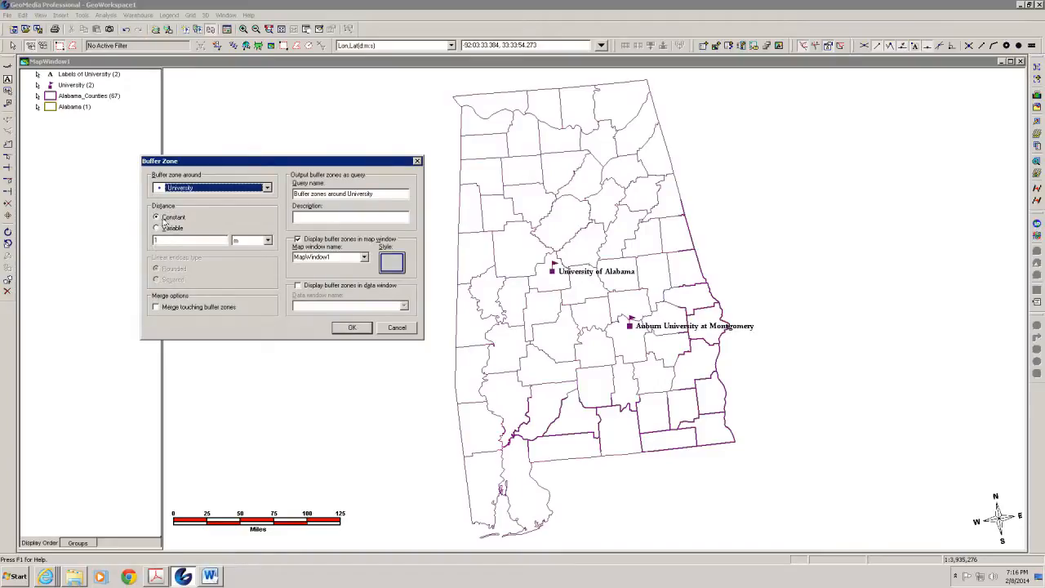
double_click(166, 240)
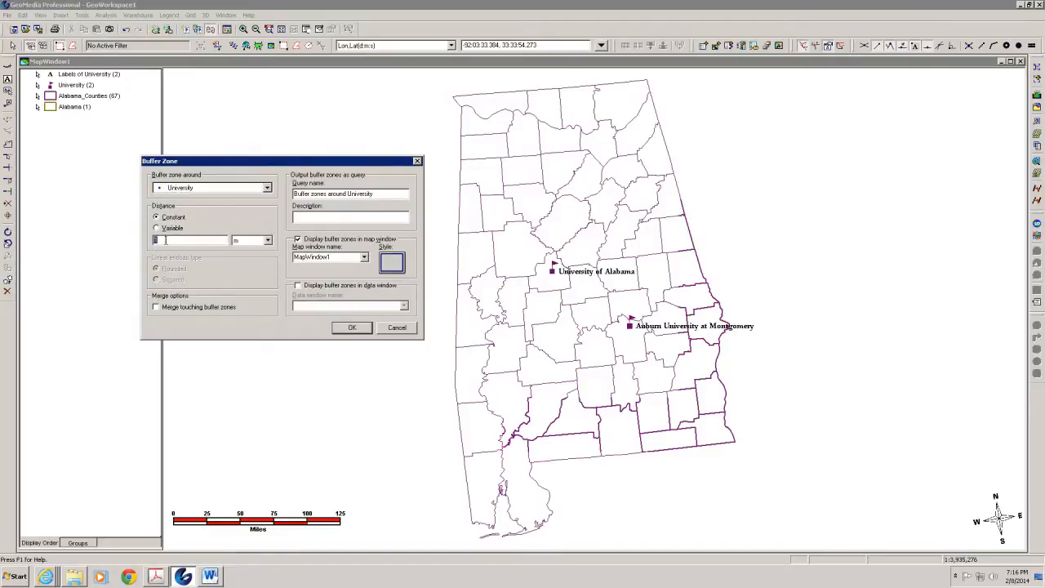
text(10)
click(268, 240)
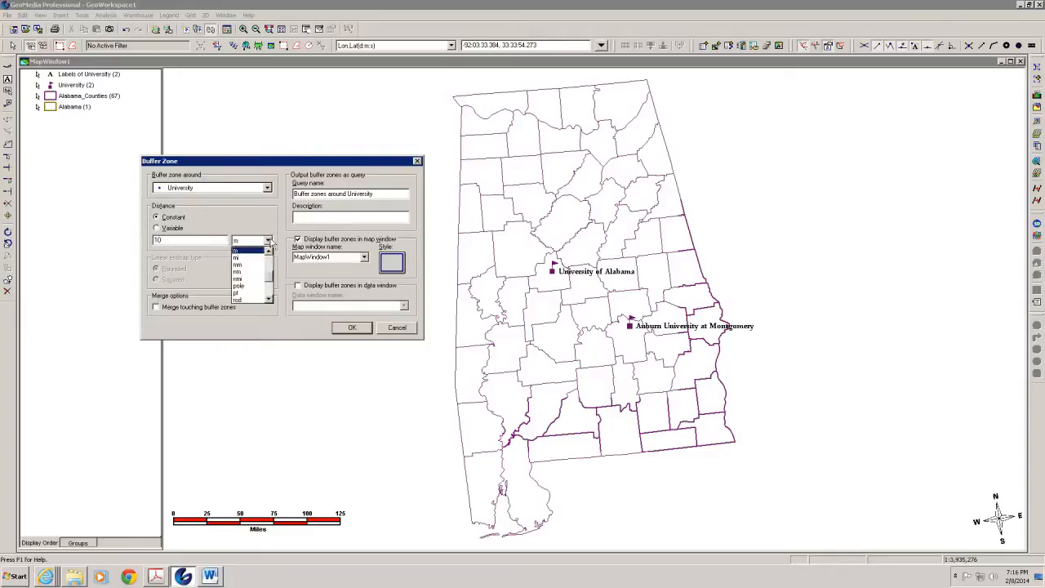
click(237, 263)
Step: Style the buffer with a red boundary and red fill at translucency 85, then create it
click(392, 263)
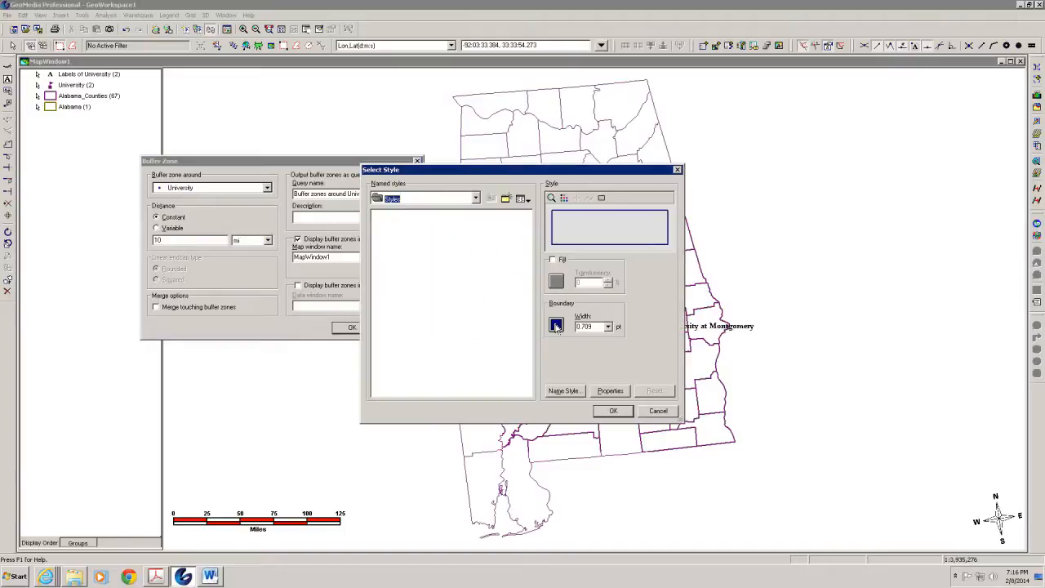
click(556, 326)
click(442, 244)
click(594, 234)
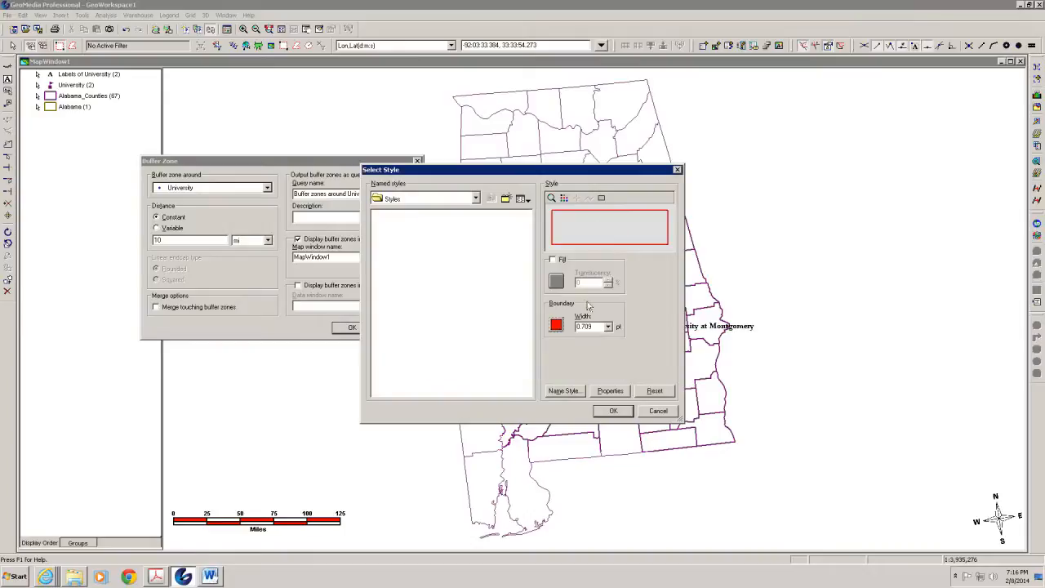
click(553, 260)
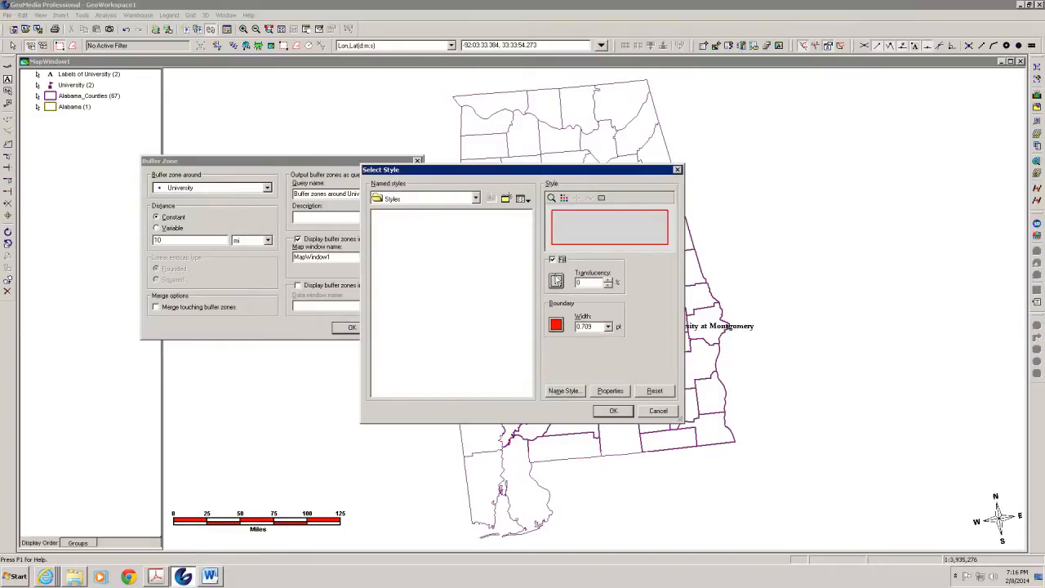
click(556, 281)
click(442, 250)
click(586, 237)
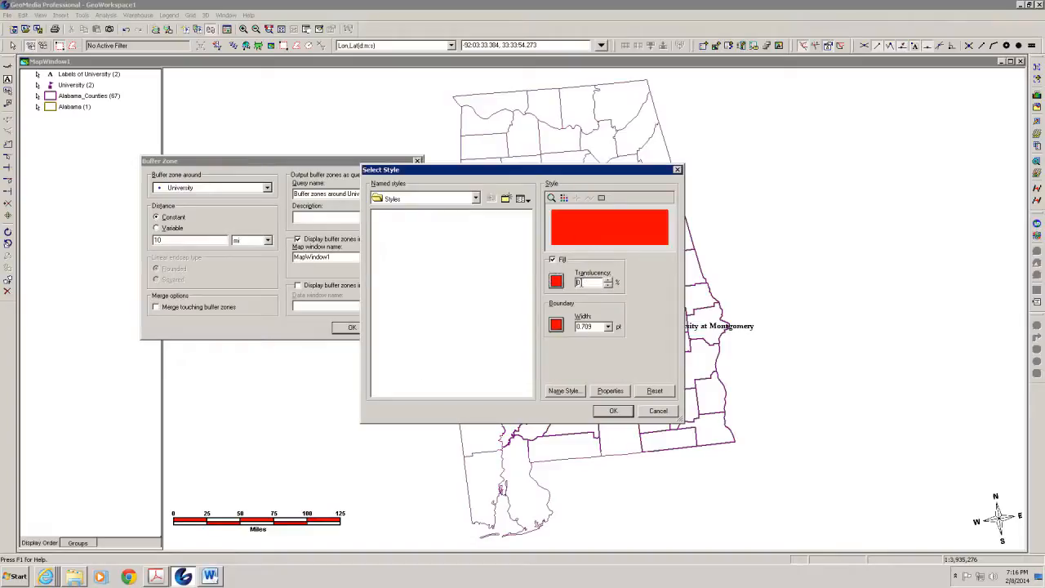
drag(580, 283, 574, 284)
text(85)
click(613, 411)
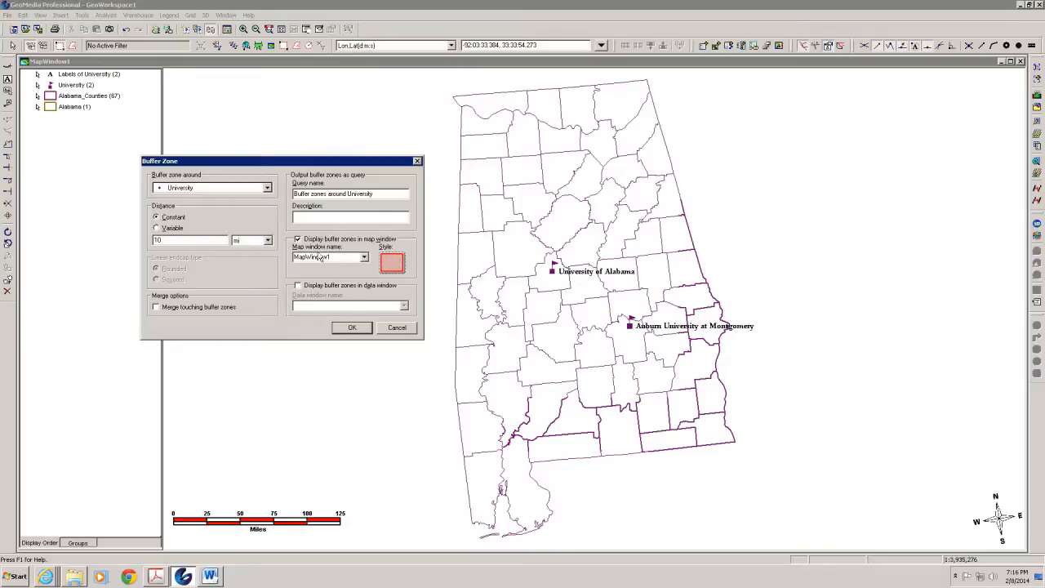
click(351, 328)
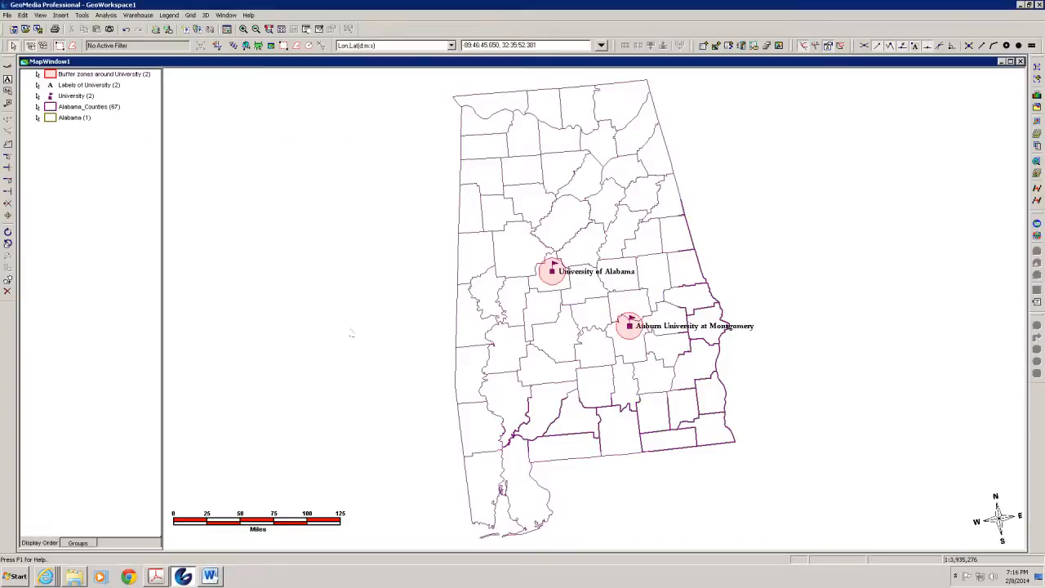
click(552, 273)
Step: Start a new attribute query on the Universities University features
click(106, 16)
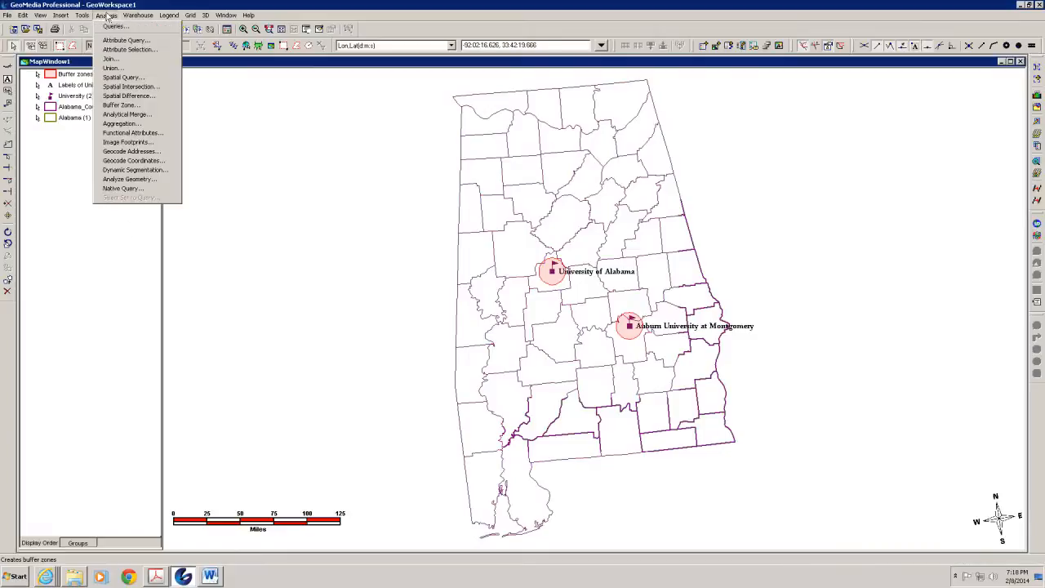
click(116, 41)
click(476, 230)
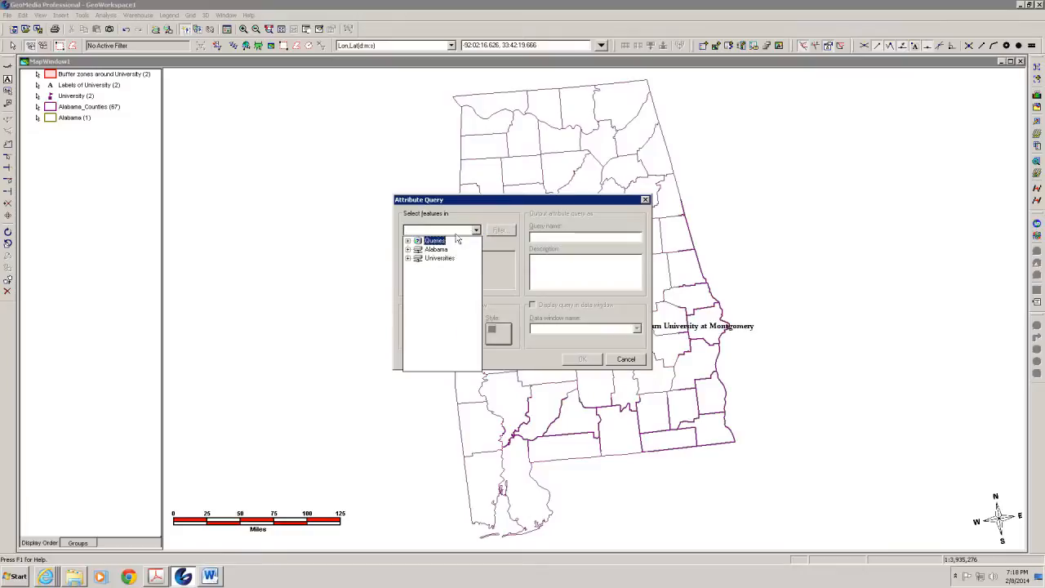
click(407, 258)
click(445, 267)
Step: Build the filter University_Name = 'Auburn University at Montgomery'
click(500, 230)
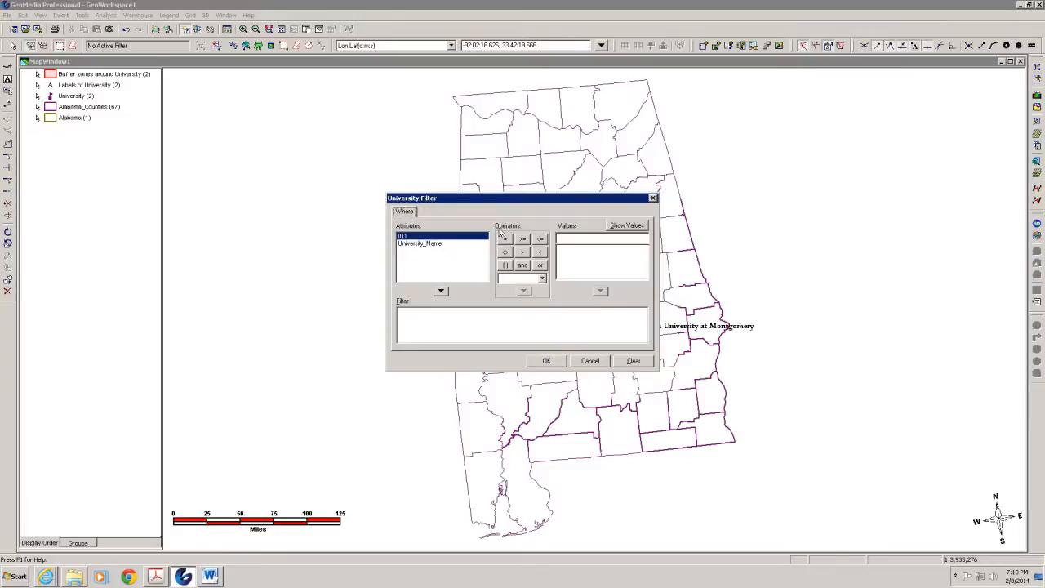
click(434, 245)
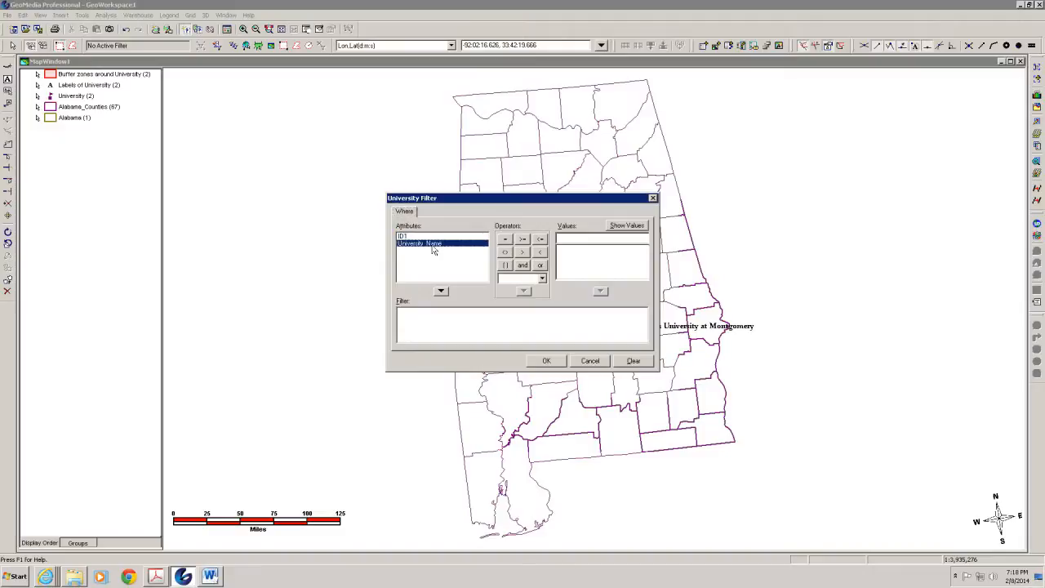
double_click(434, 245)
click(506, 240)
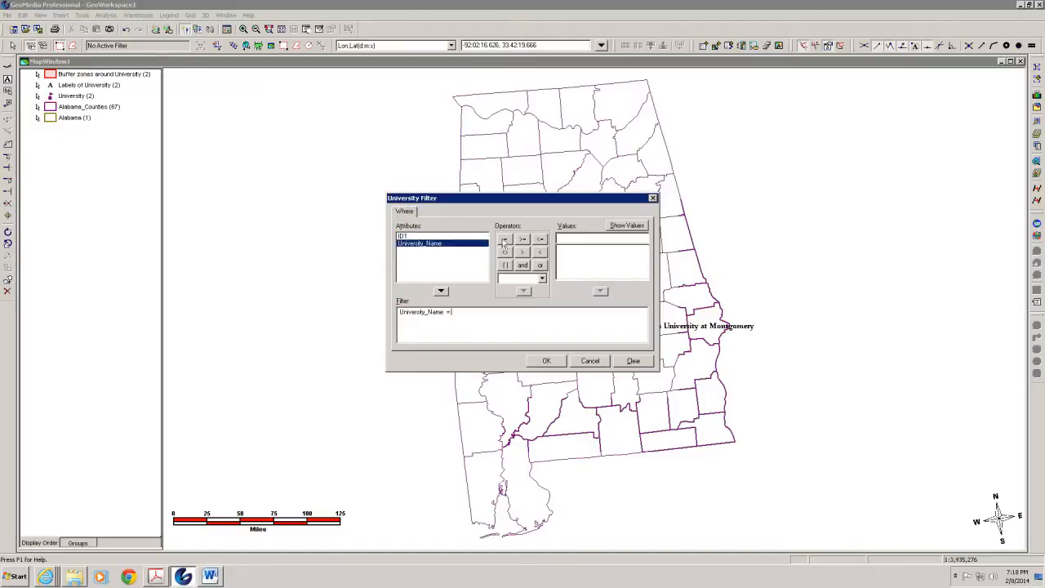
click(624, 233)
click(508, 327)
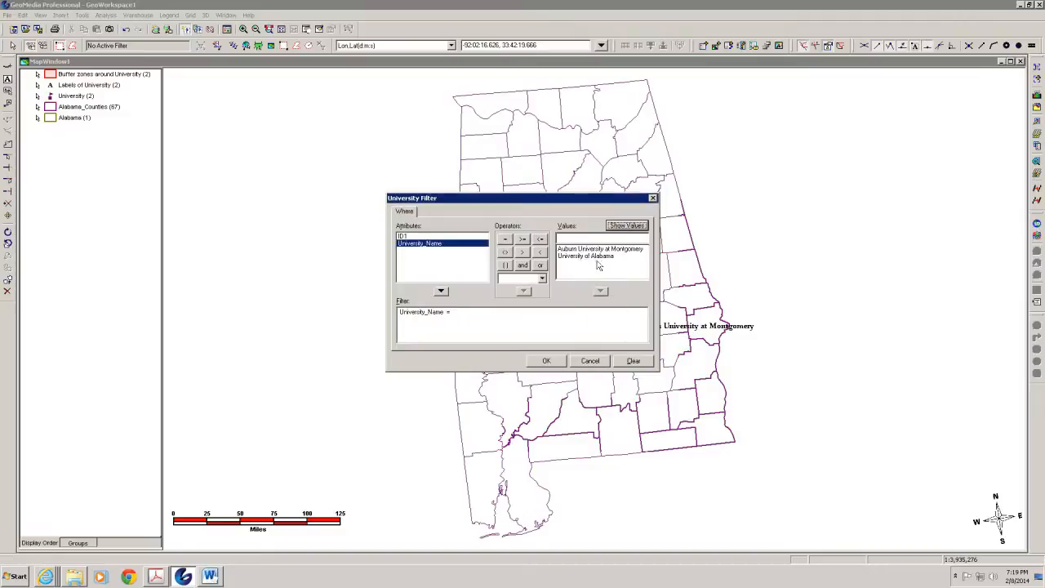
click(590, 249)
click(601, 291)
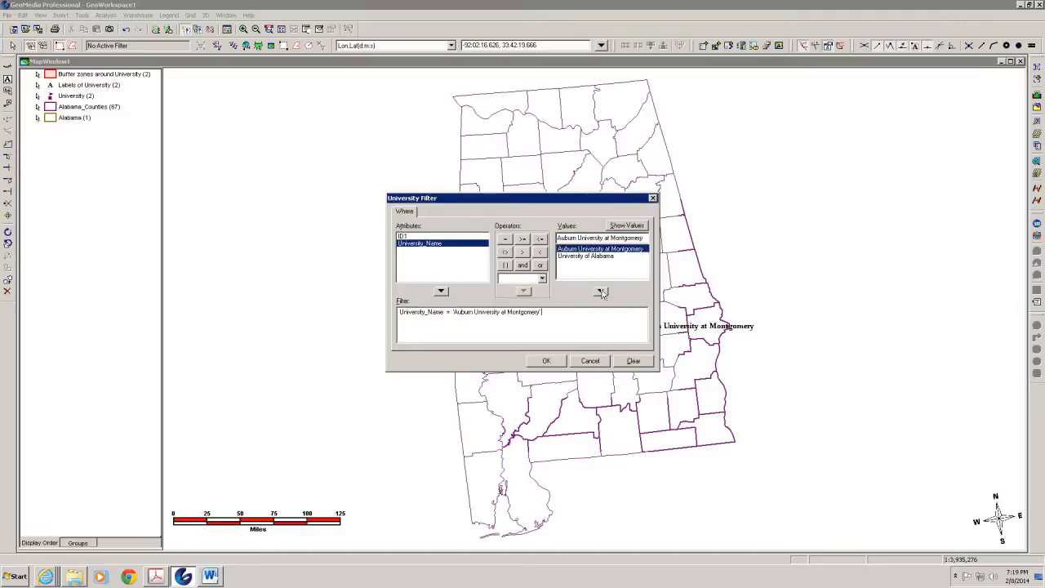
click(547, 361)
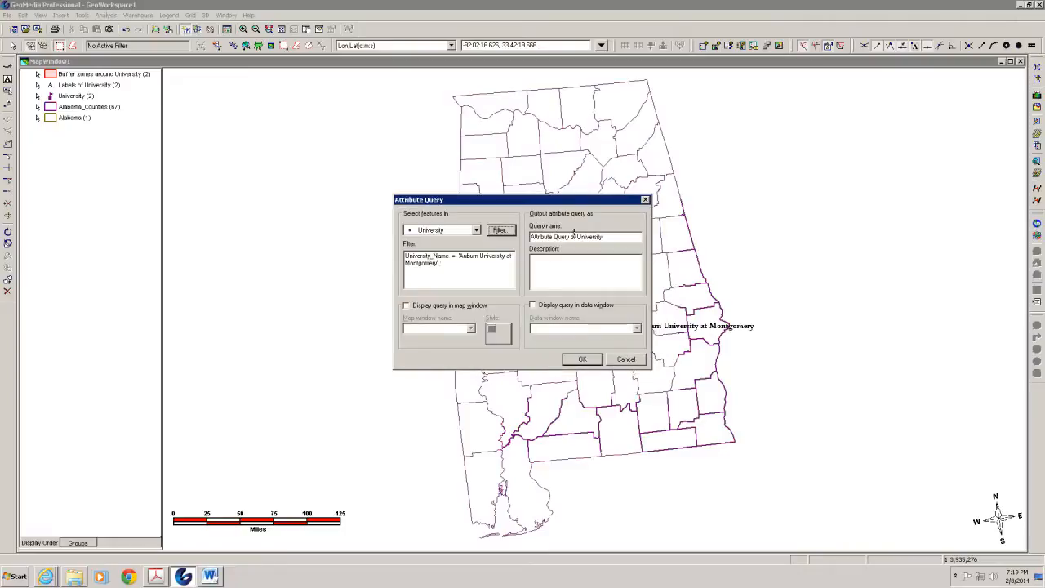
Step: Name the query 'Attribute Query AUM' and create it
click(574, 236)
click(573, 237)
drag(574, 237, 626, 239)
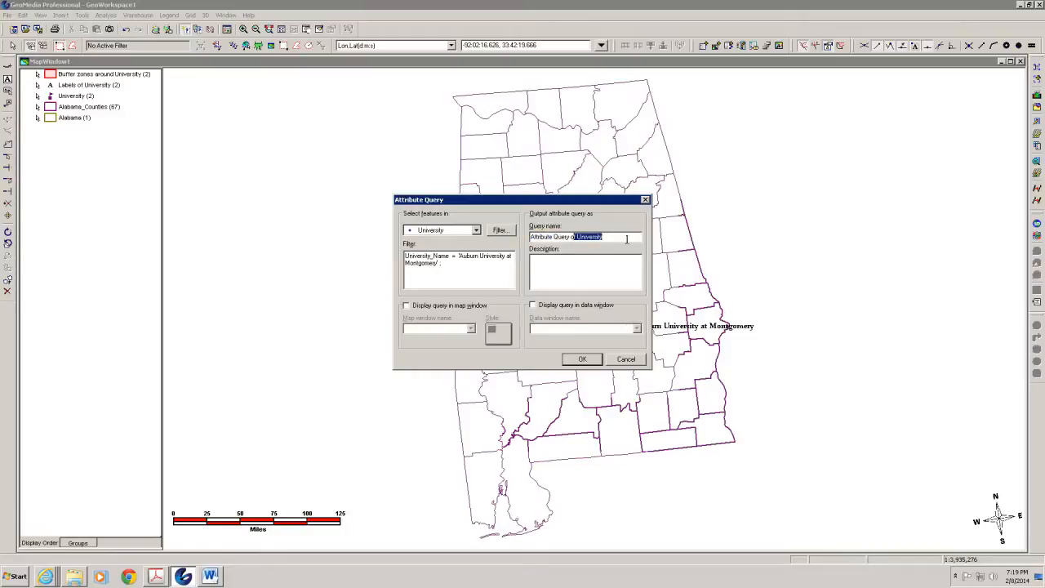
key(BackSpace)
key(BackSpace)
key(BackSpace)
text(AUM)
click(580, 360)
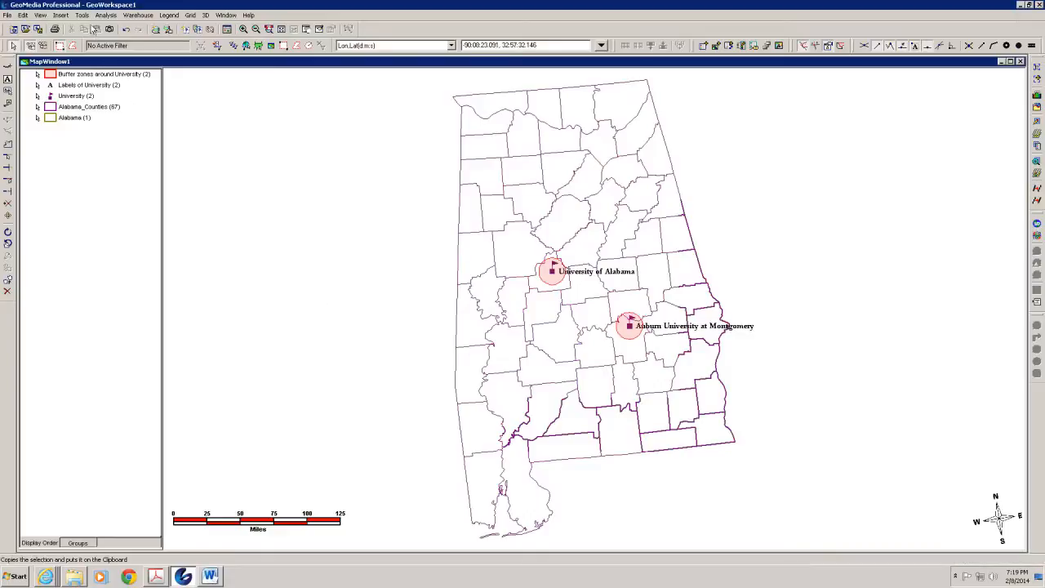
Step: Hide the original university buffers and set a 15-mile buffer around Attribute Query AUM
right_click(54, 75)
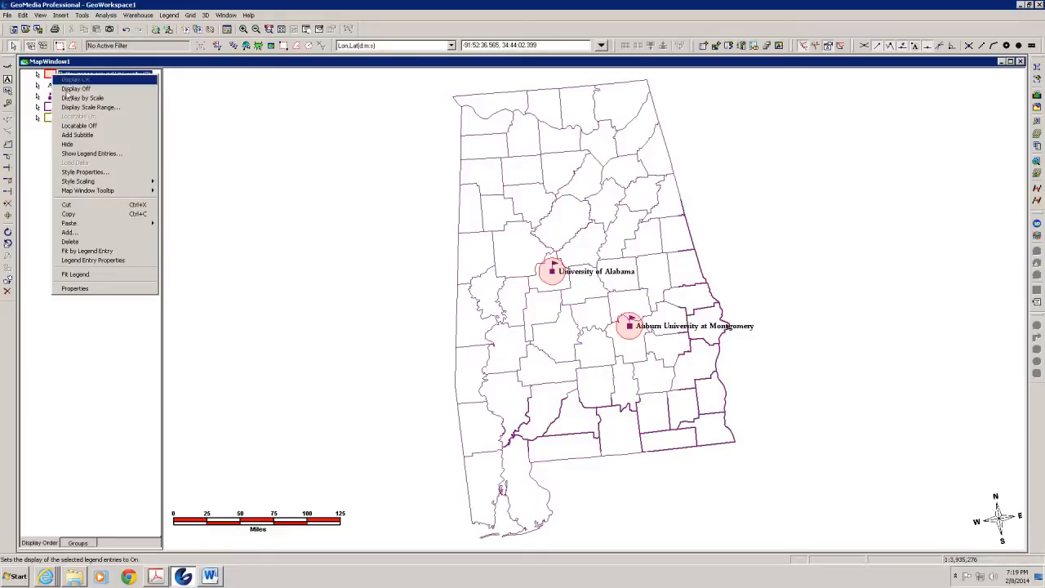
click(75, 88)
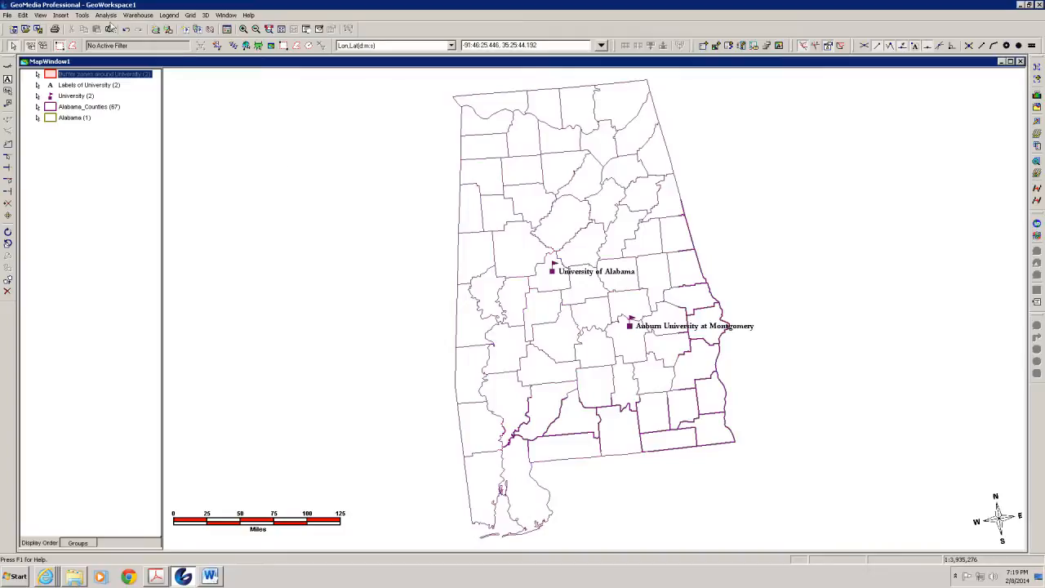
click(106, 16)
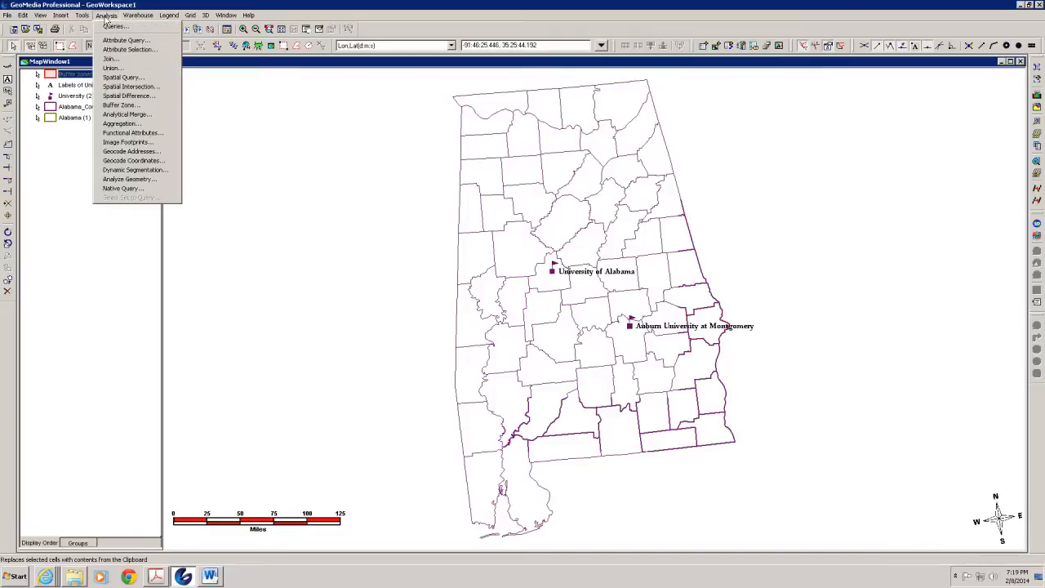
click(123, 106)
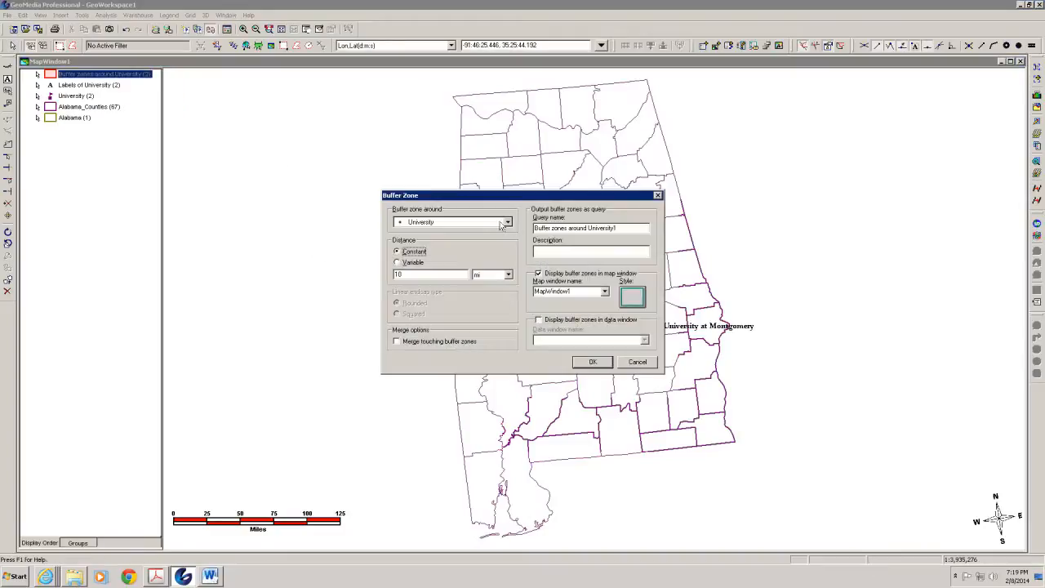
click(508, 224)
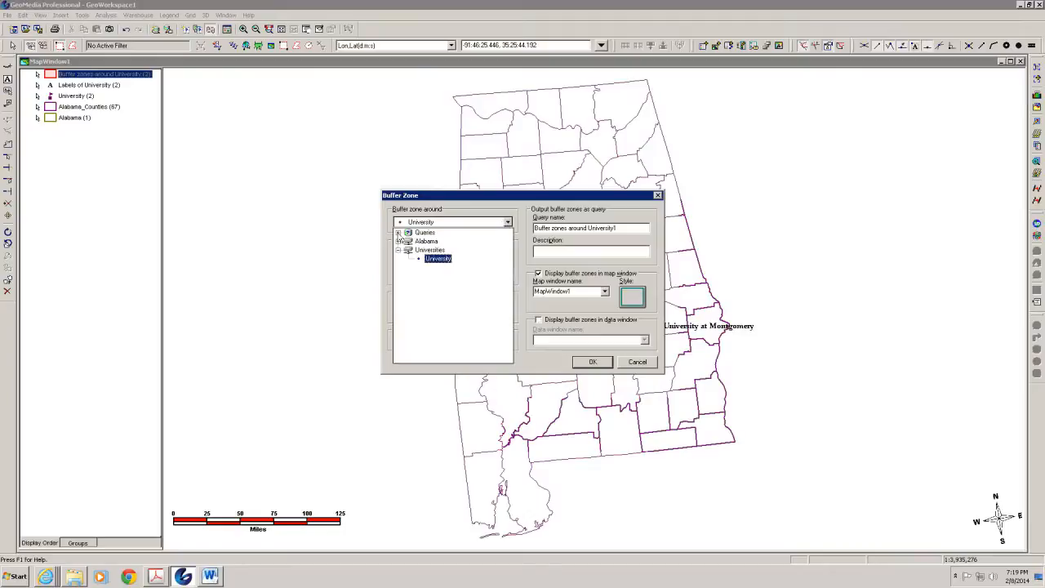
click(399, 233)
click(447, 241)
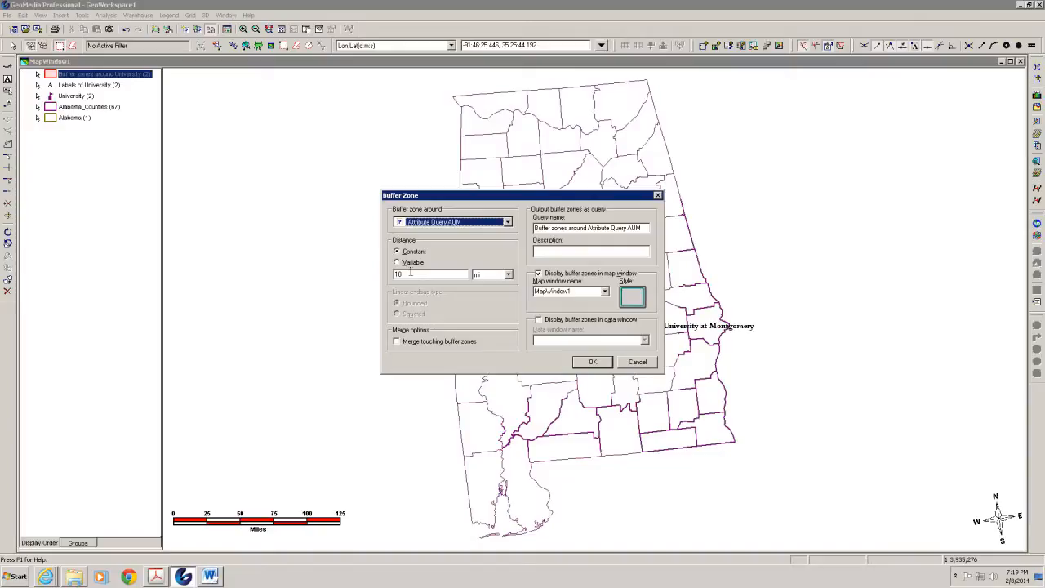
double_click(408, 273)
text(15)
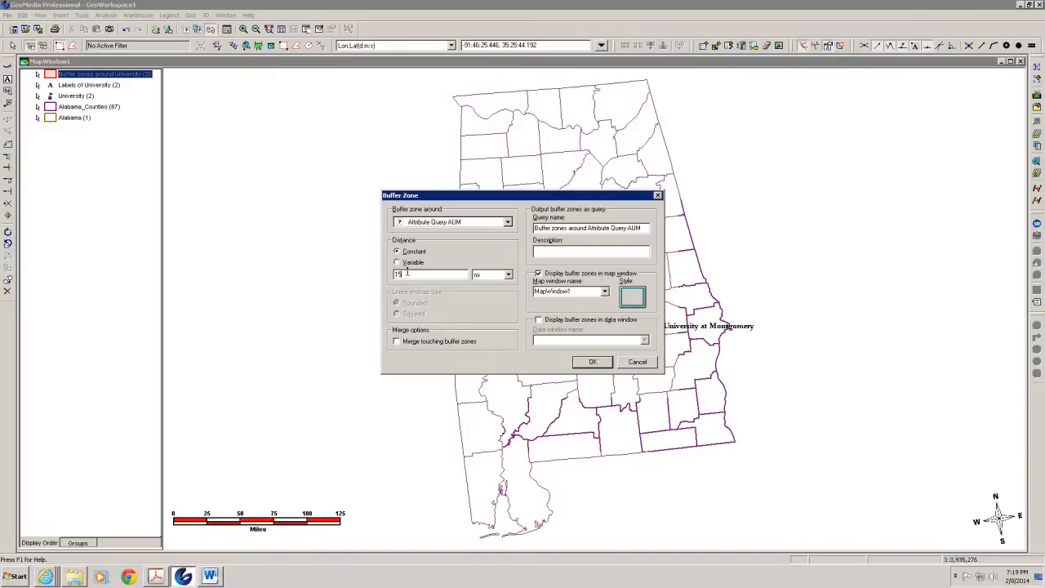
Step: Give the new buffer a purple boundary and translucent purple fill, then create it
click(636, 304)
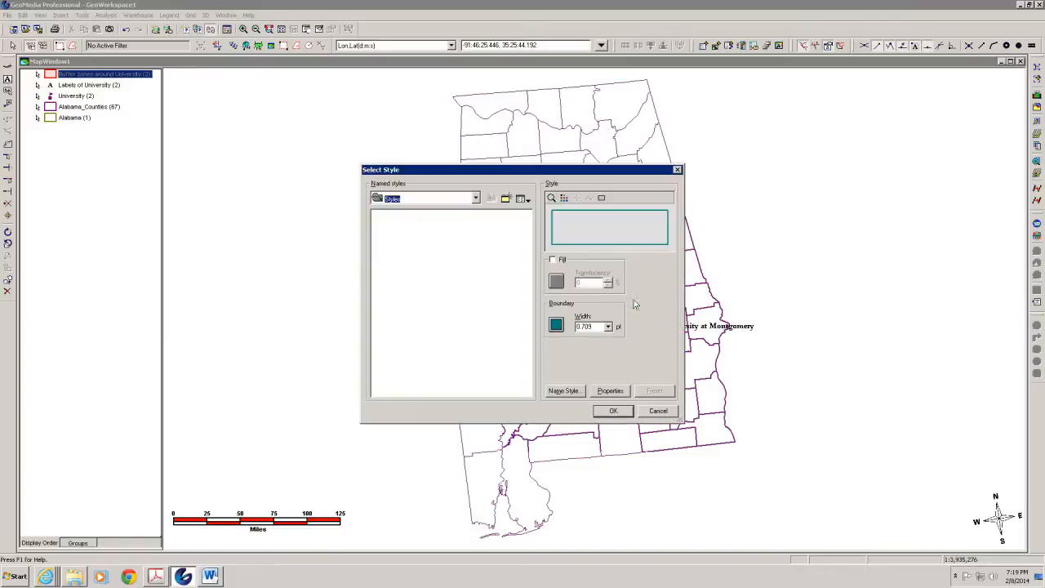
click(587, 350)
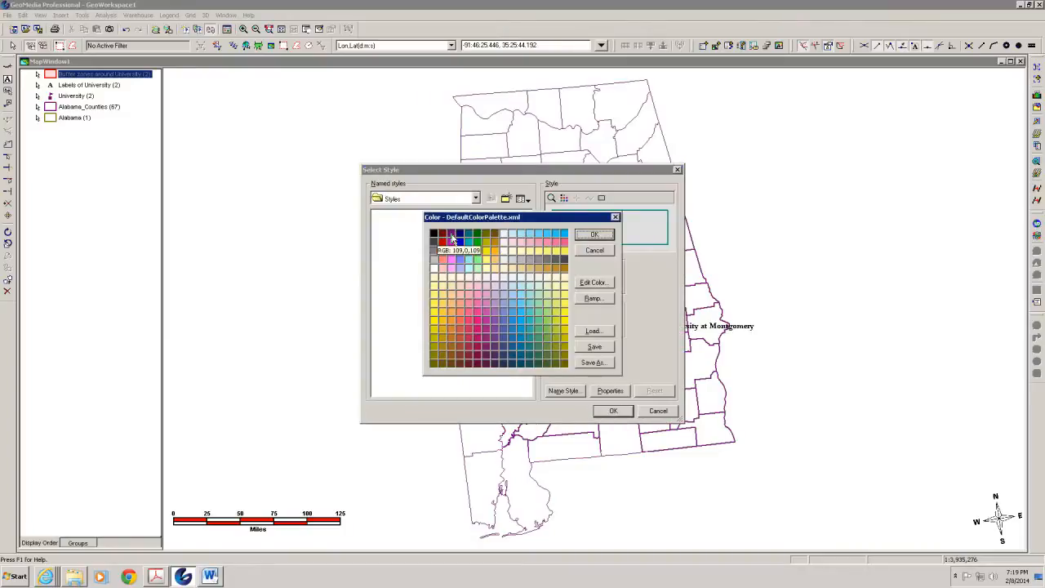
click(451, 237)
click(594, 235)
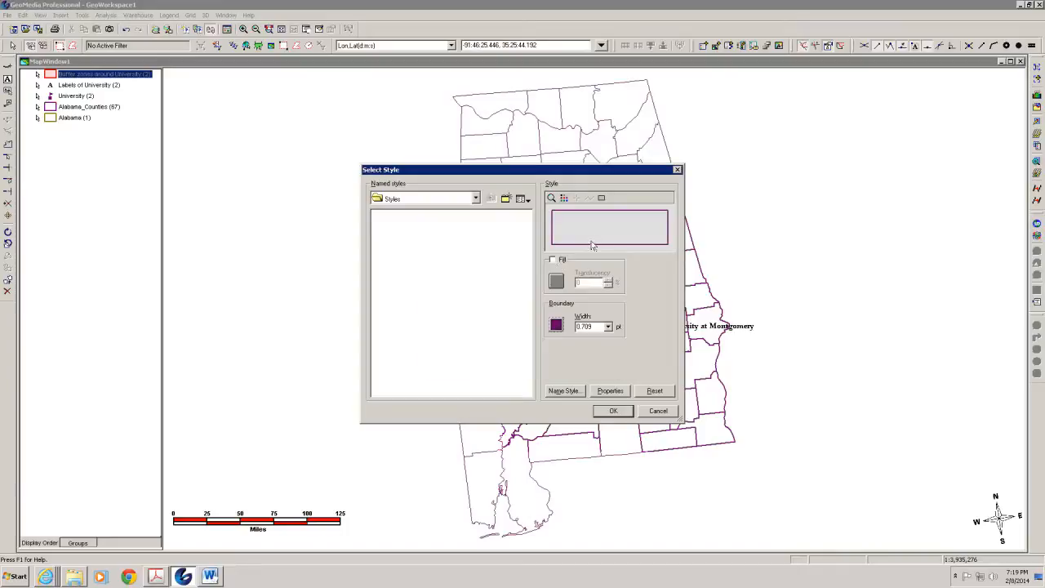
click(553, 260)
click(556, 282)
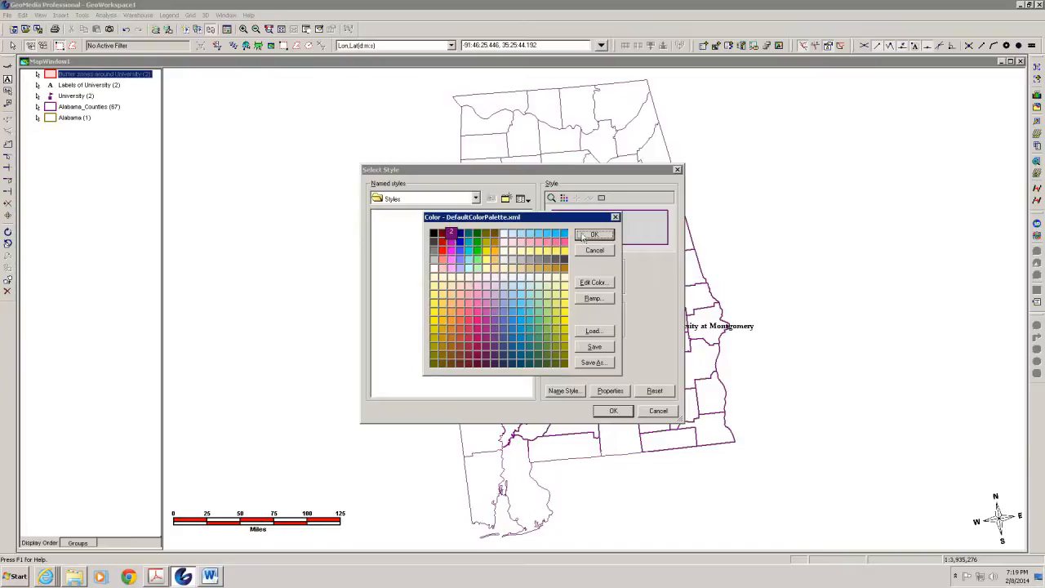
click(584, 236)
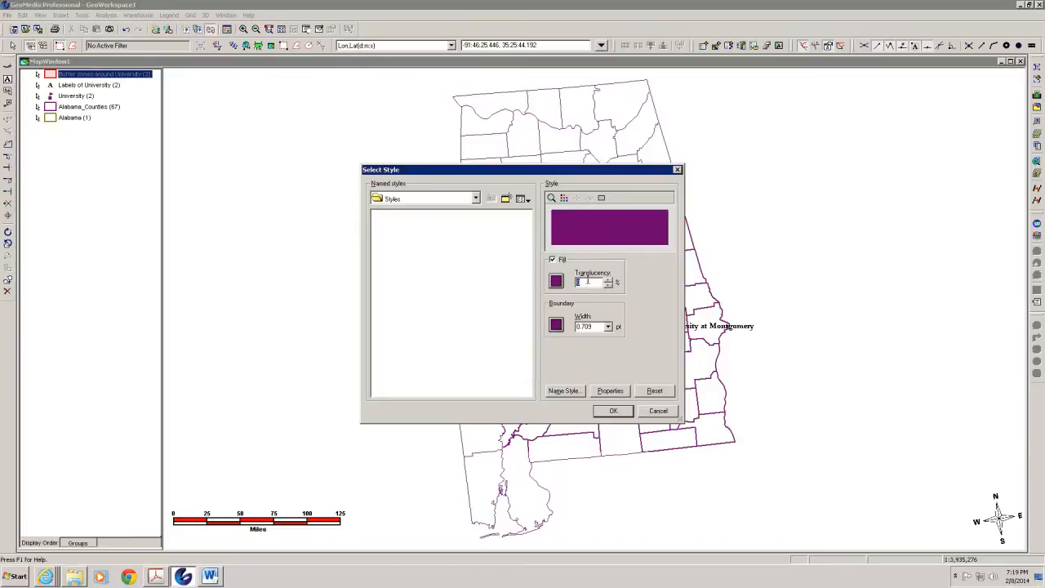
click(627, 412)
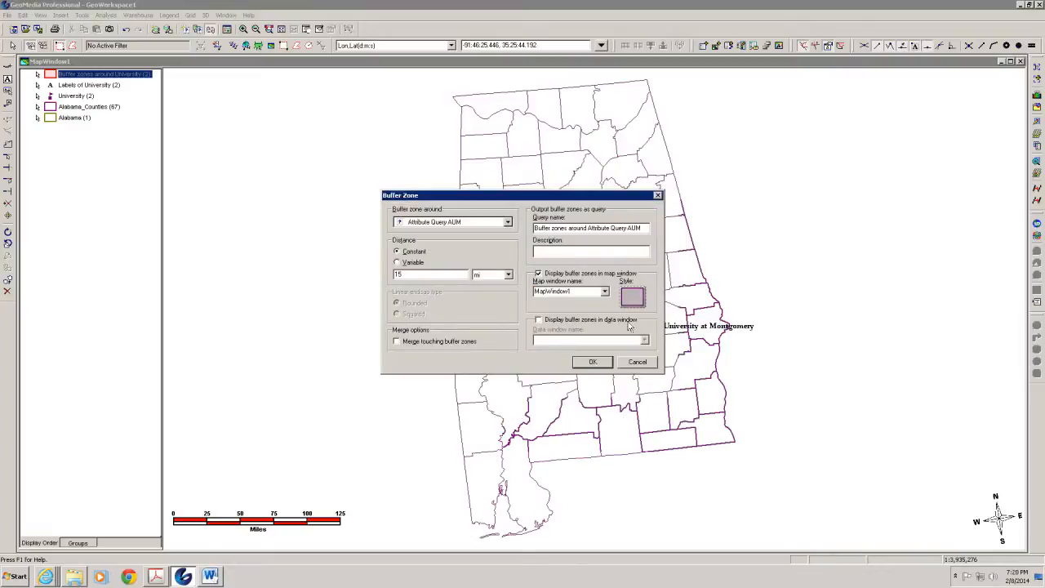
click(583, 362)
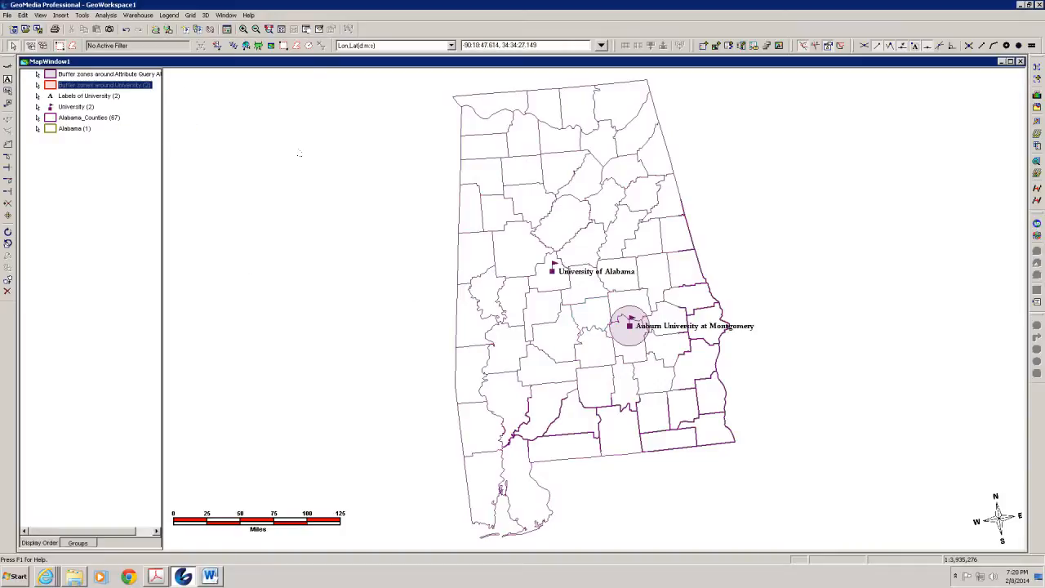
Step: Add Attribute Query AUM from the saved queries to the legend
click(167, 16)
click(173, 28)
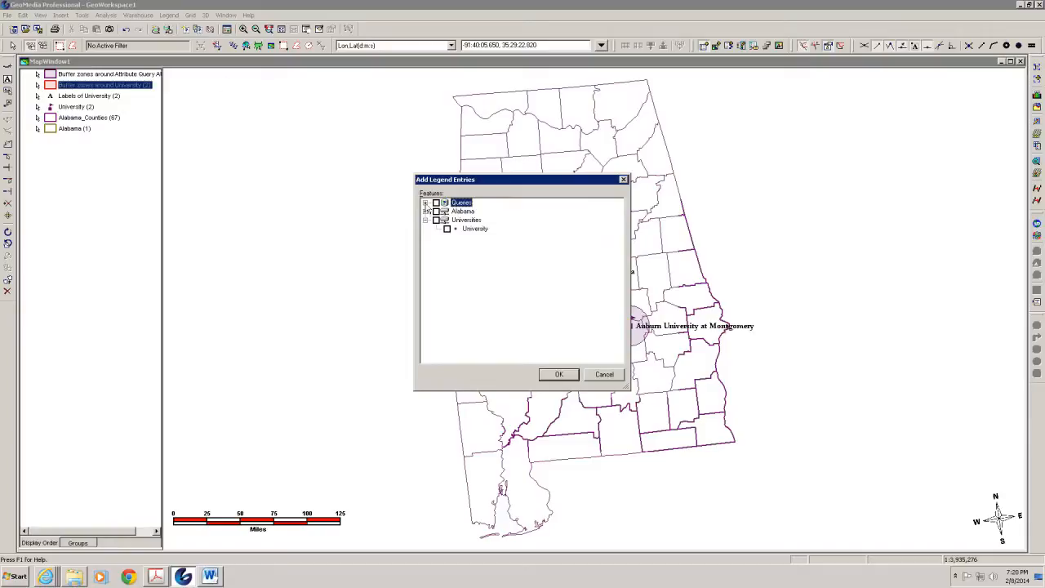
click(424, 203)
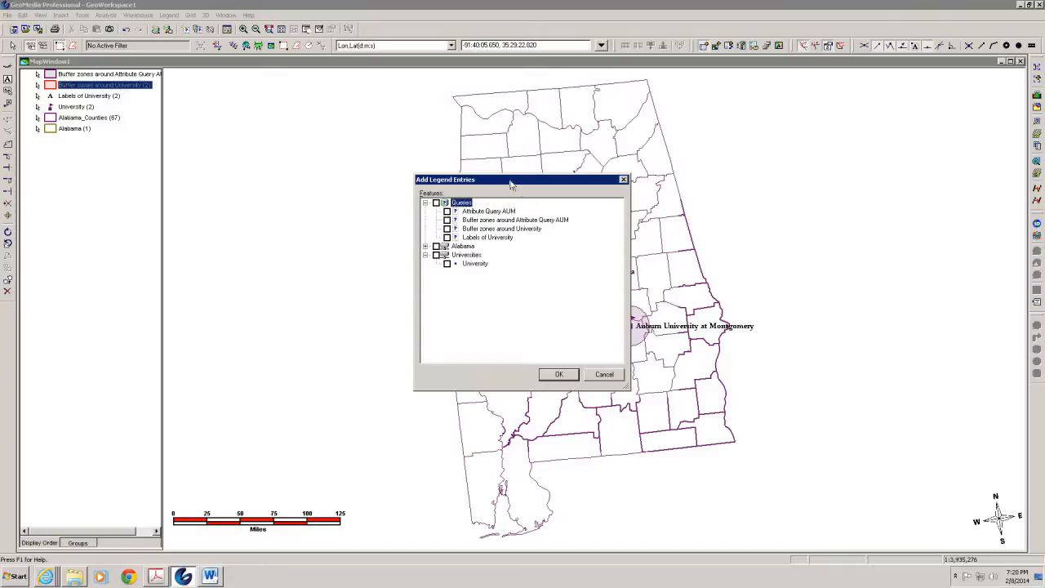
drag(448, 180, 187, 176)
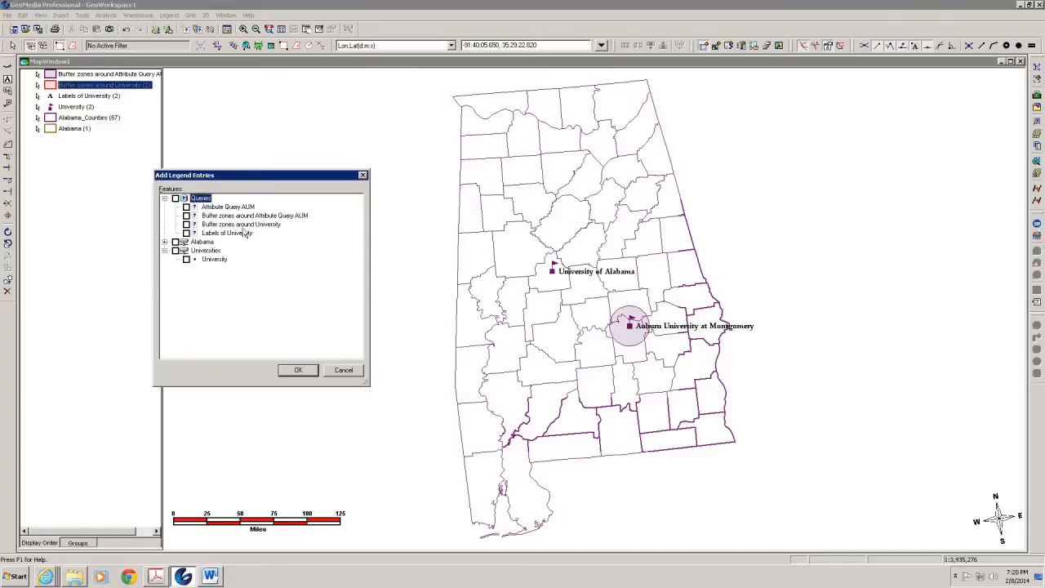
click(186, 207)
click(298, 369)
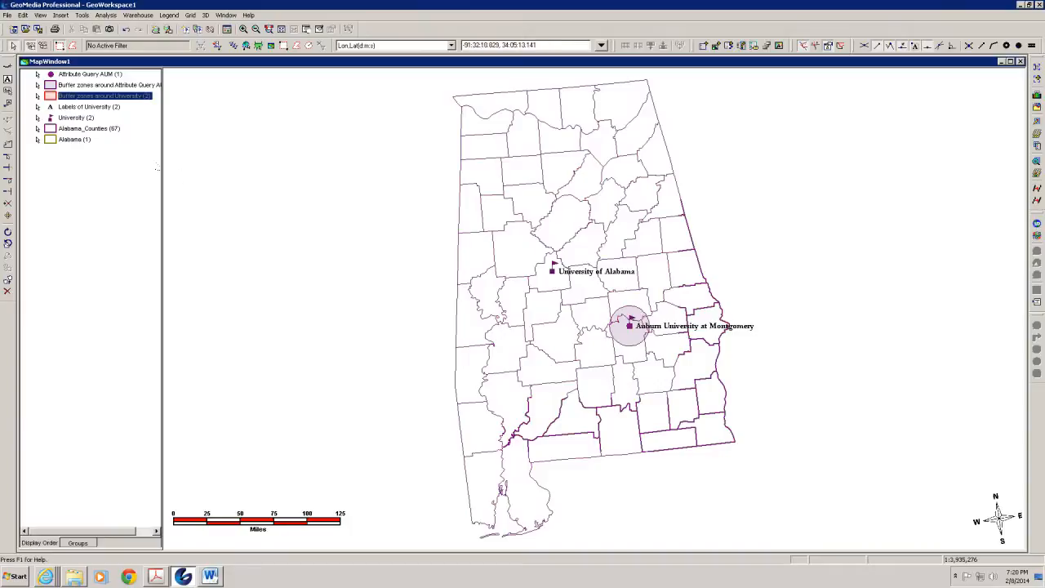
Step: Style the Attribute Query AUM point as a gold symbol of size 11
double_click(81, 74)
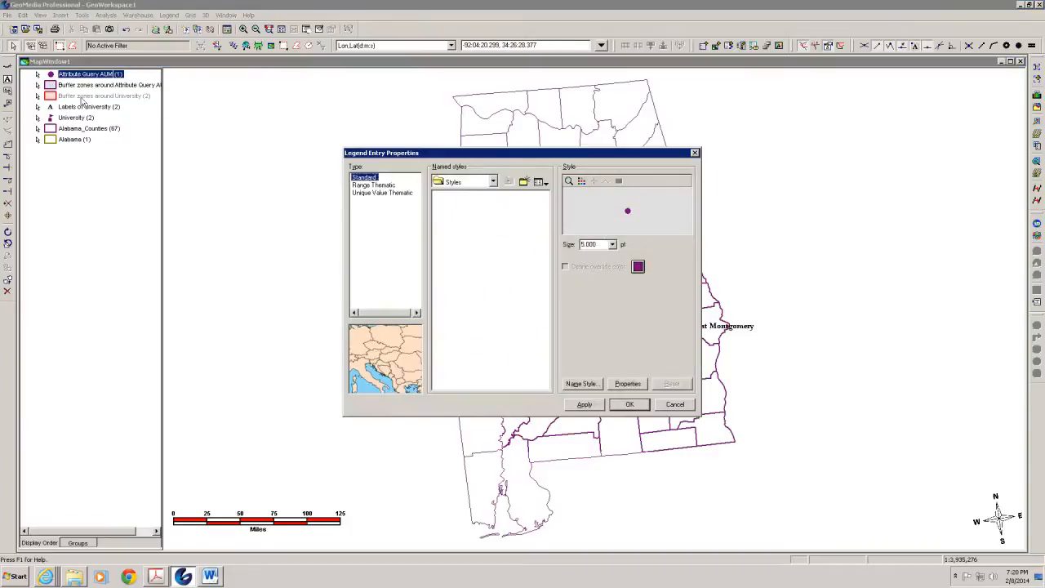
click(638, 267)
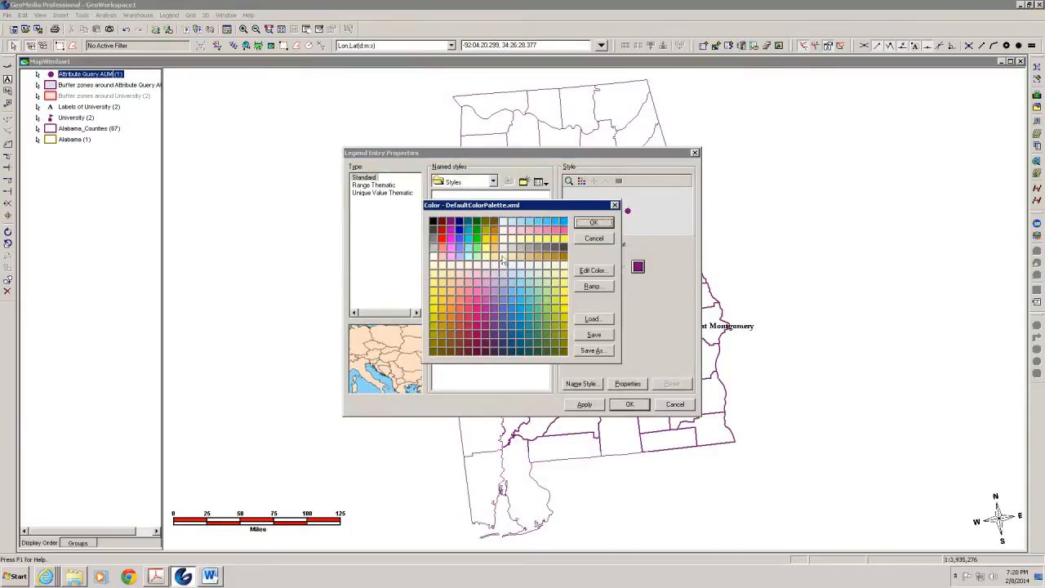
click(546, 257)
click(593, 224)
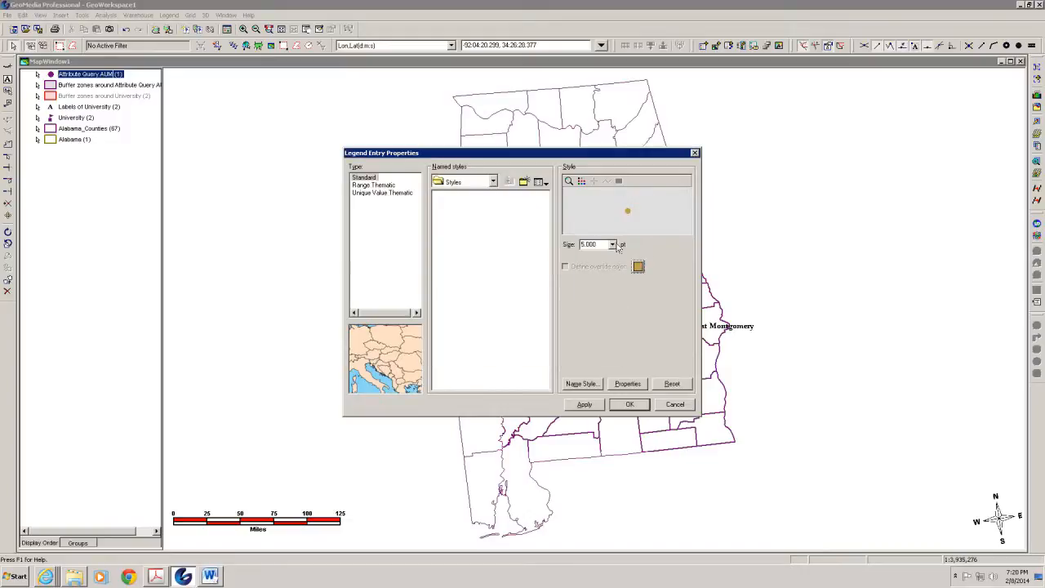
click(612, 244)
click(591, 301)
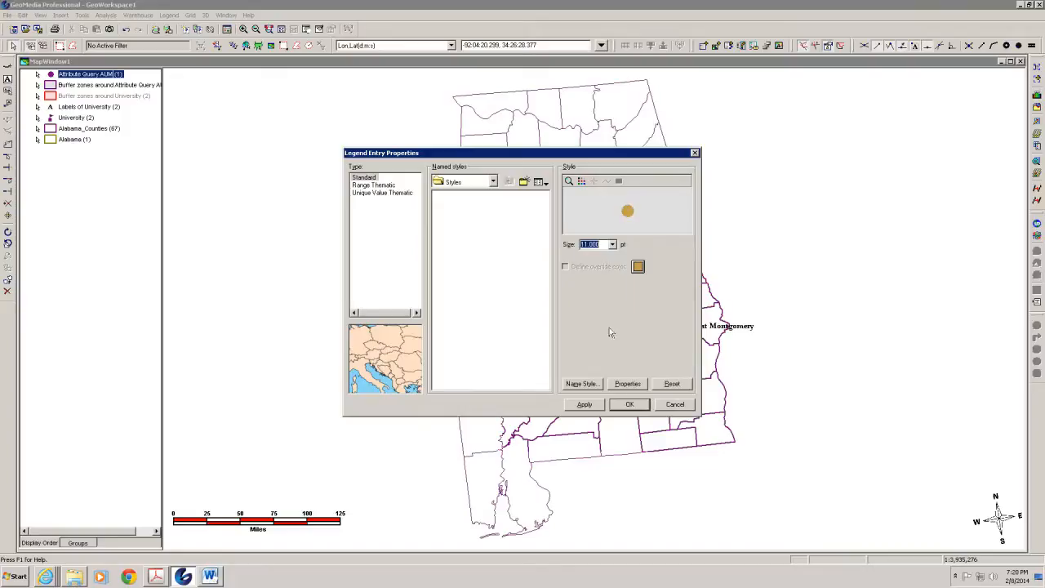
click(629, 404)
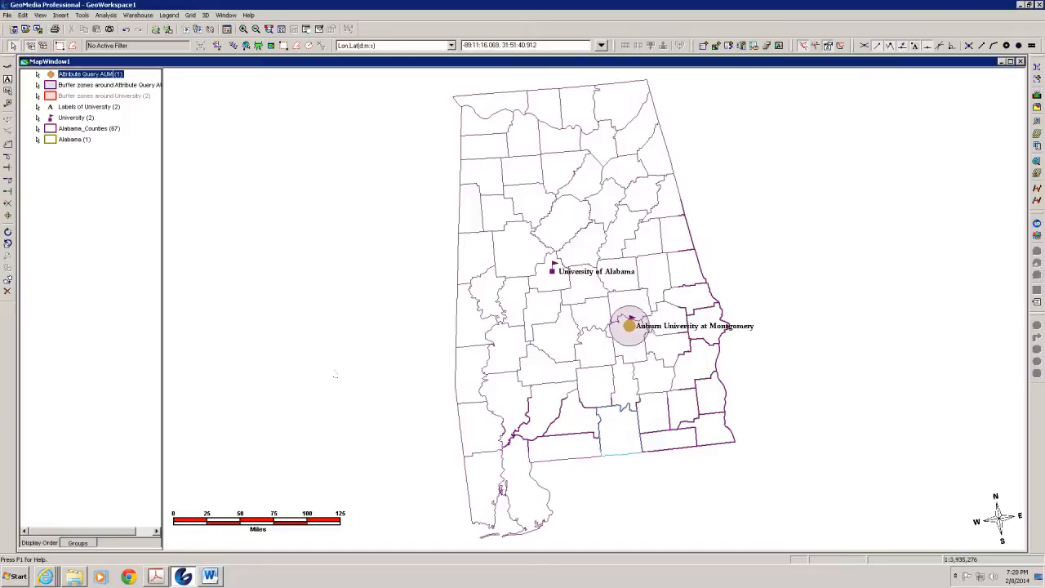
Step: Delete the Attribute Query AUM legend entry and zoom the map out by half
right_click(54, 79)
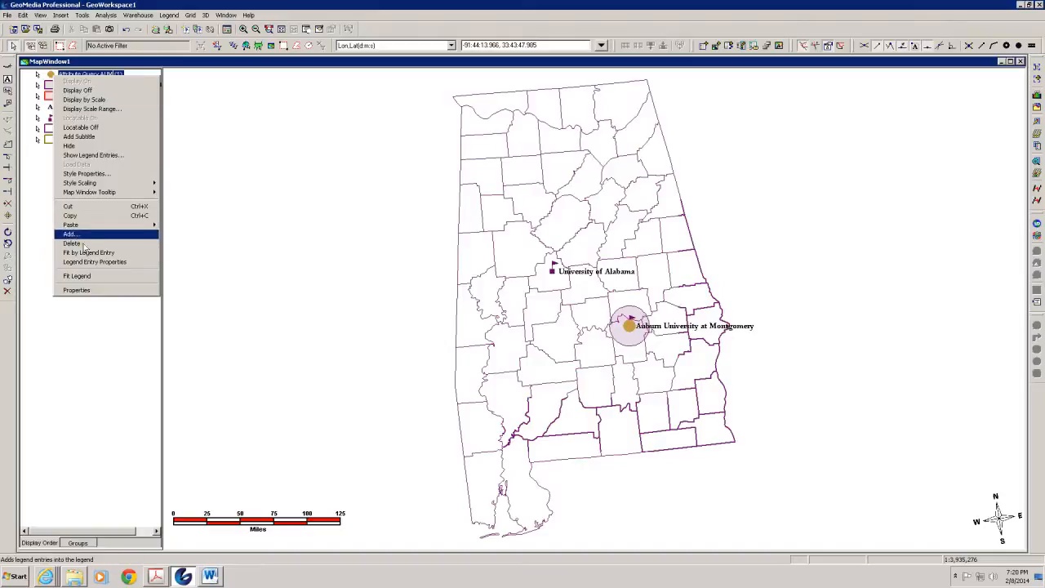
click(81, 244)
click(512, 309)
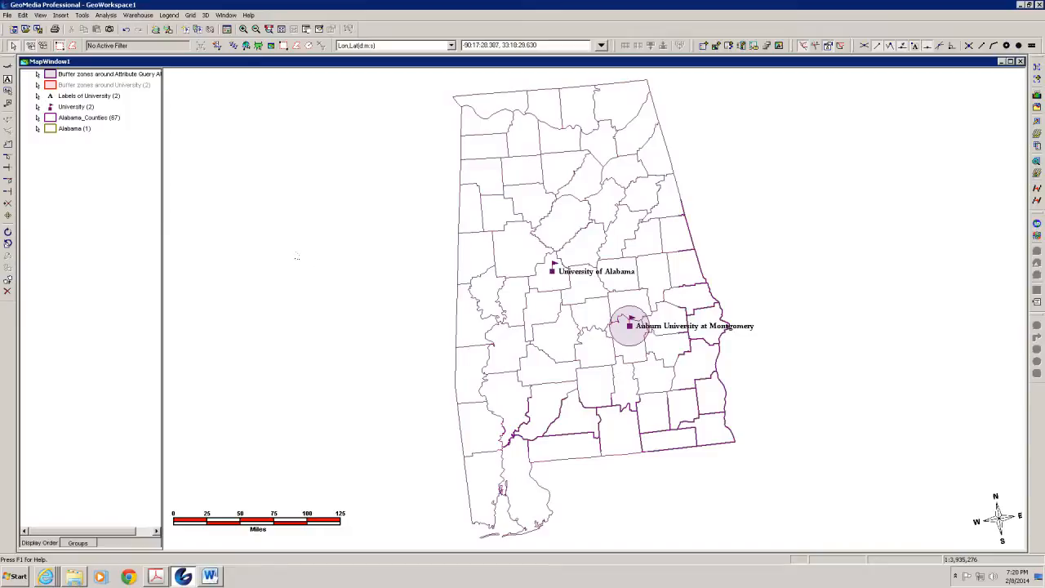
click(242, 28)
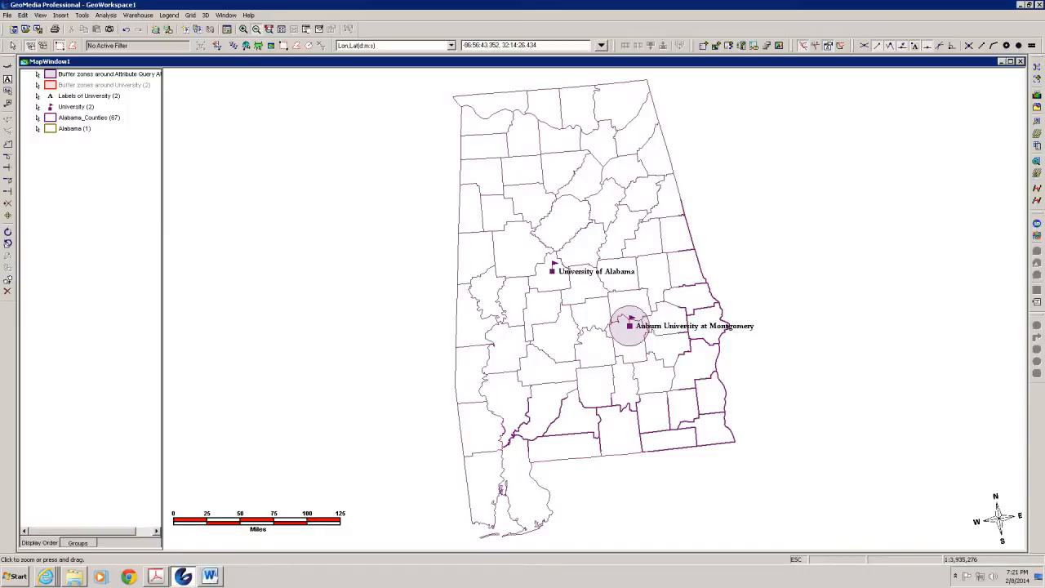
click(573, 339)
Step: Define a new Text-geometry feature class Map_Label under Universities with an automatic primary key
key(Escape)
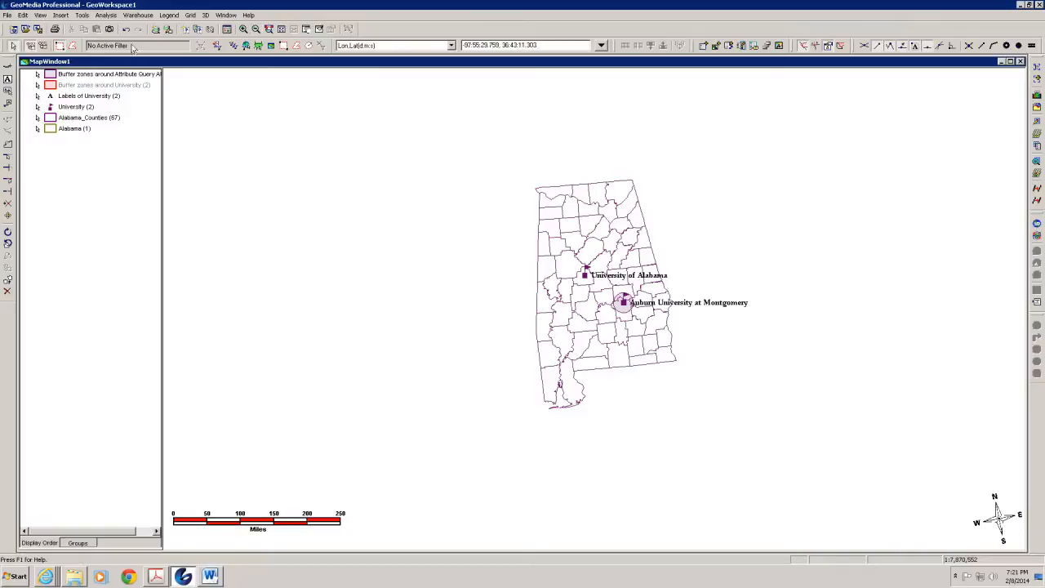
click(138, 16)
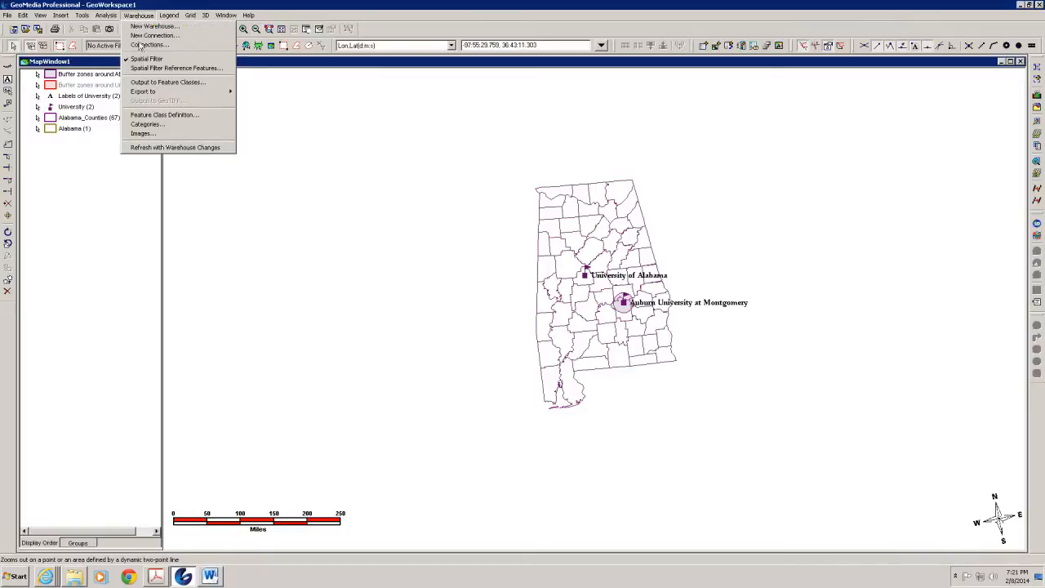
click(164, 114)
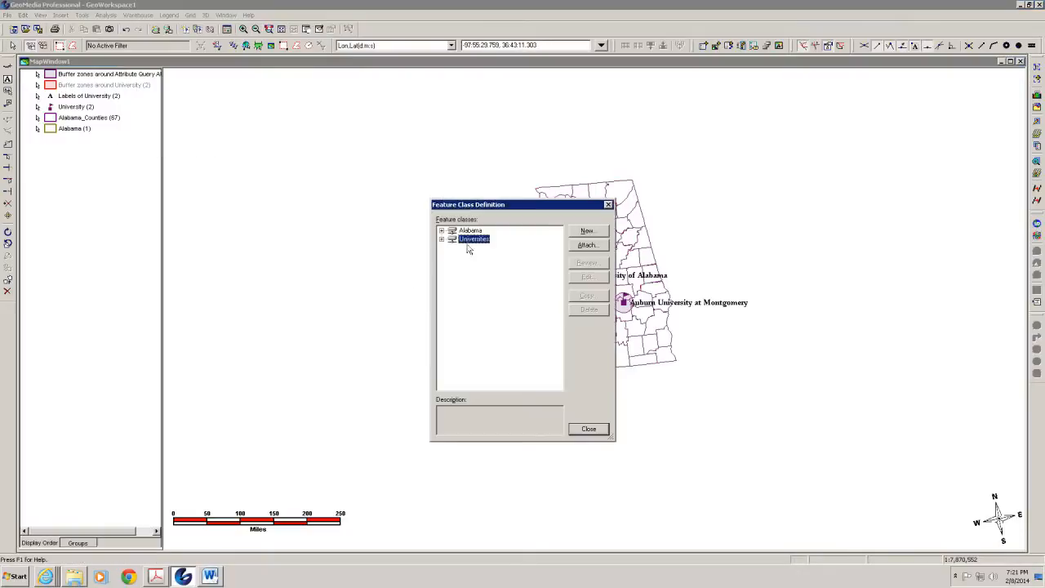
click(586, 233)
drag(498, 255, 435, 261)
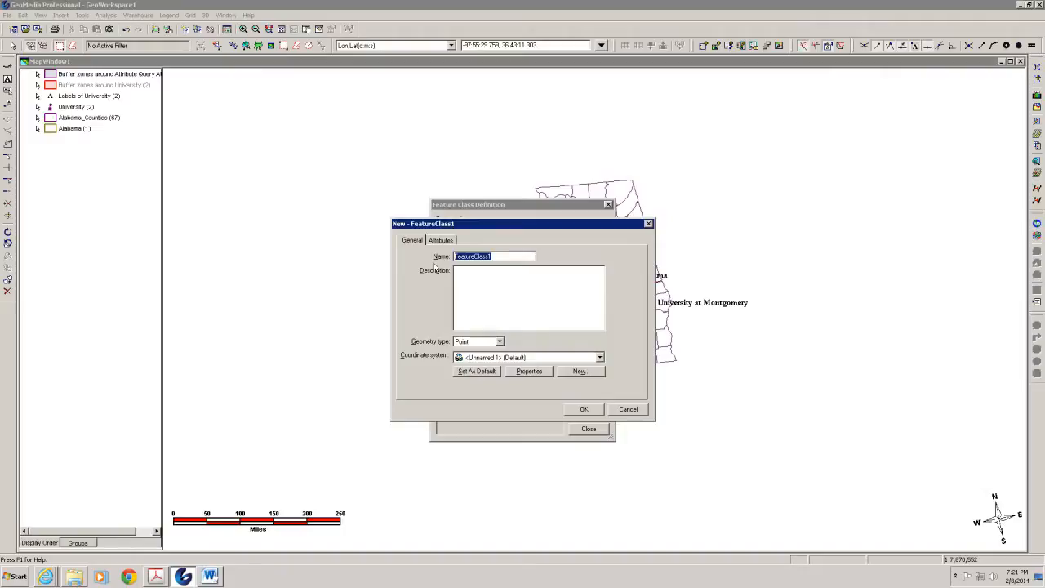
text(IM)
click(499, 342)
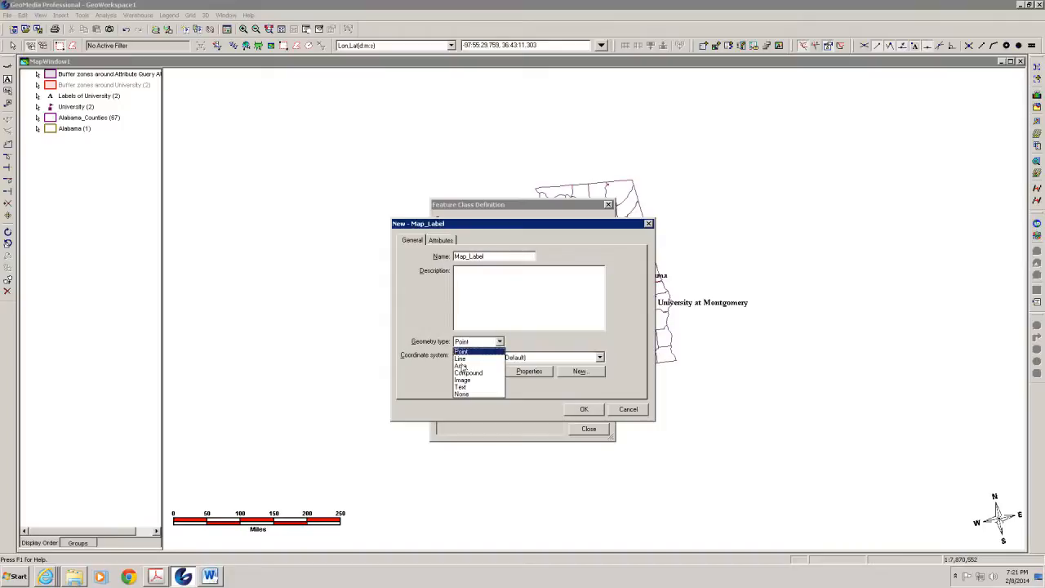
click(463, 388)
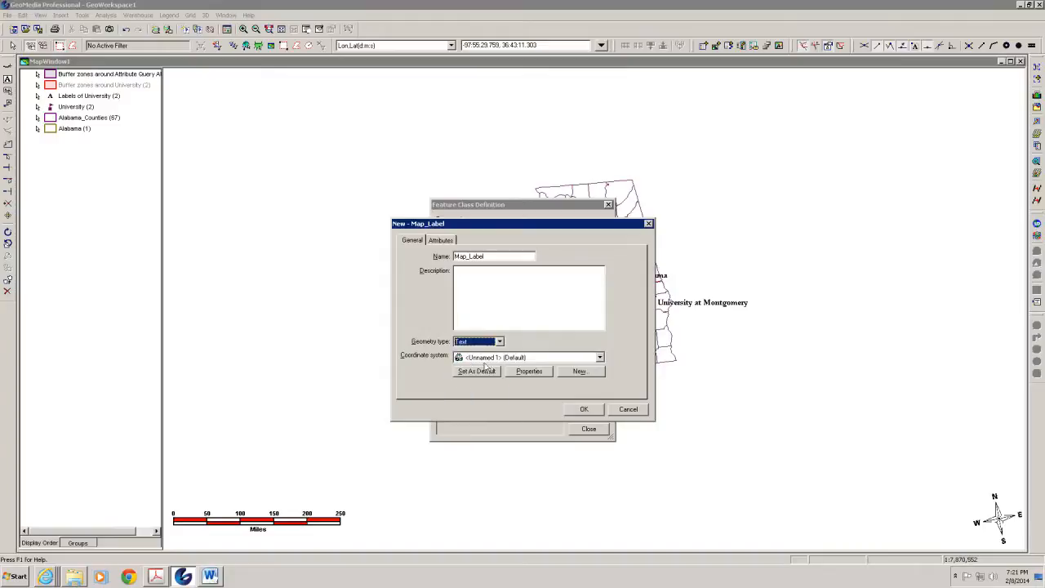
click(585, 410)
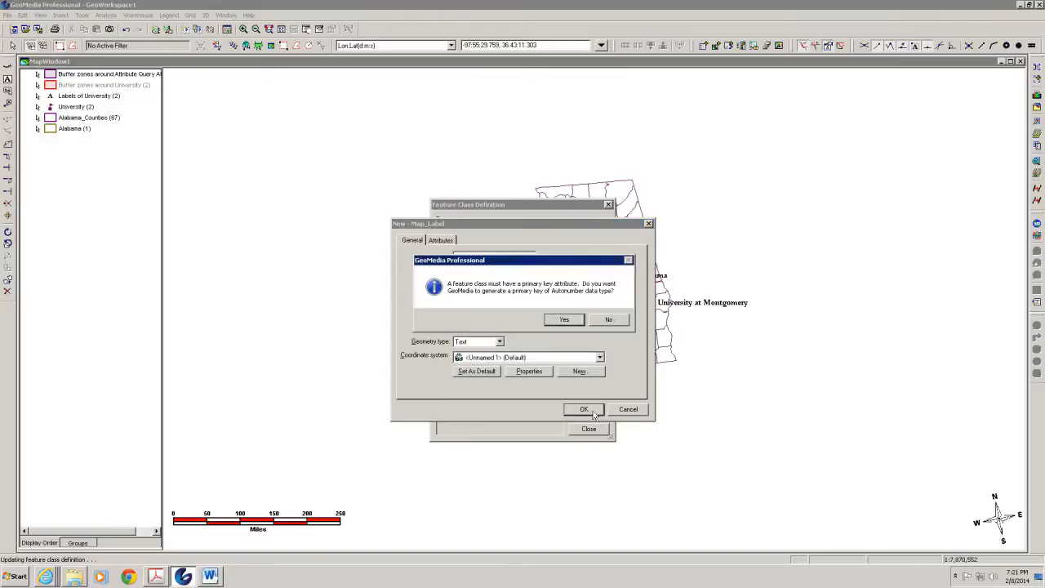
click(569, 320)
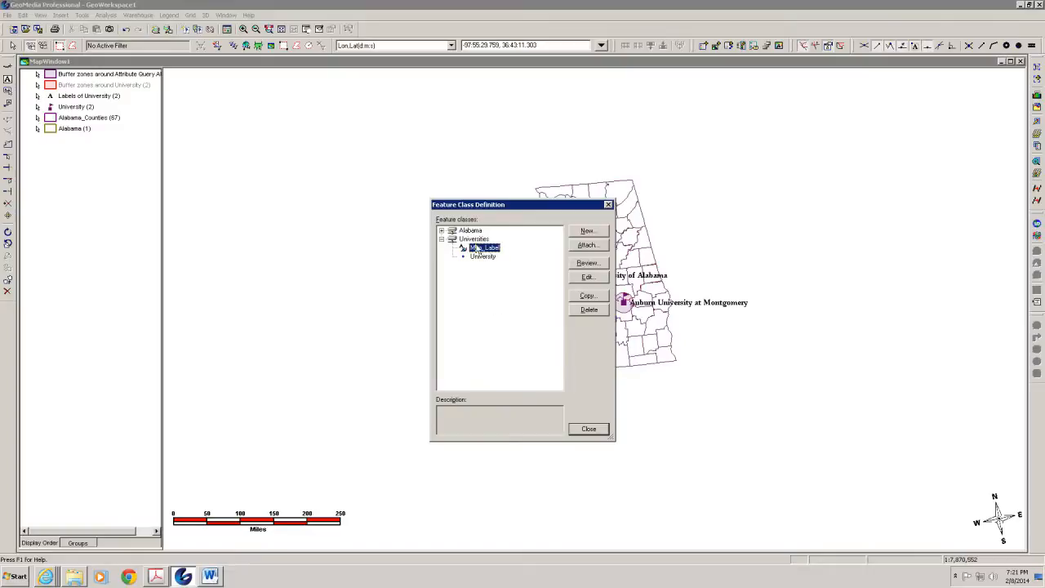
click(588, 429)
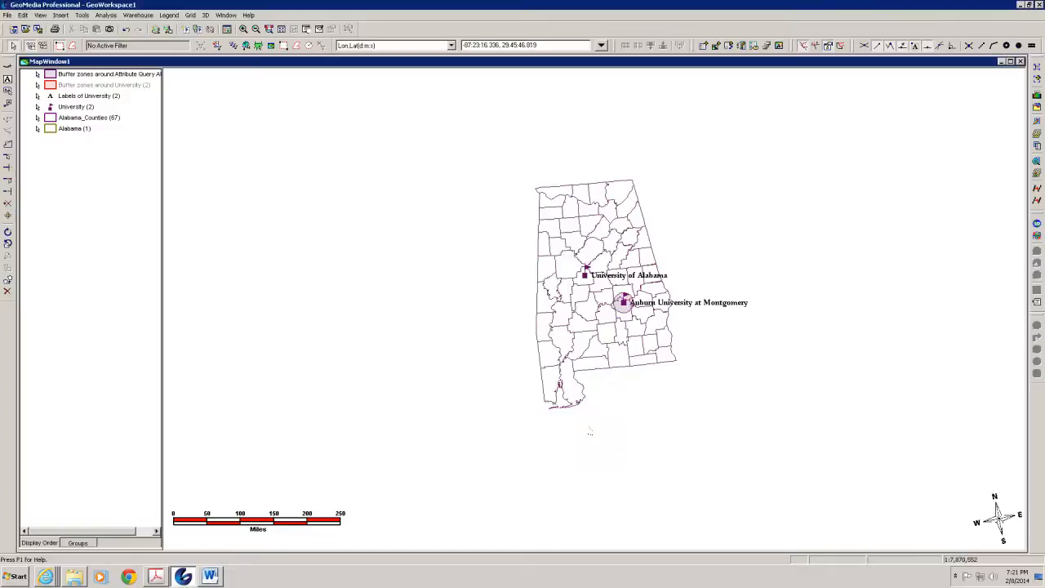
Step: Start inserting text into the Universities Map_Label feature class
click(61, 15)
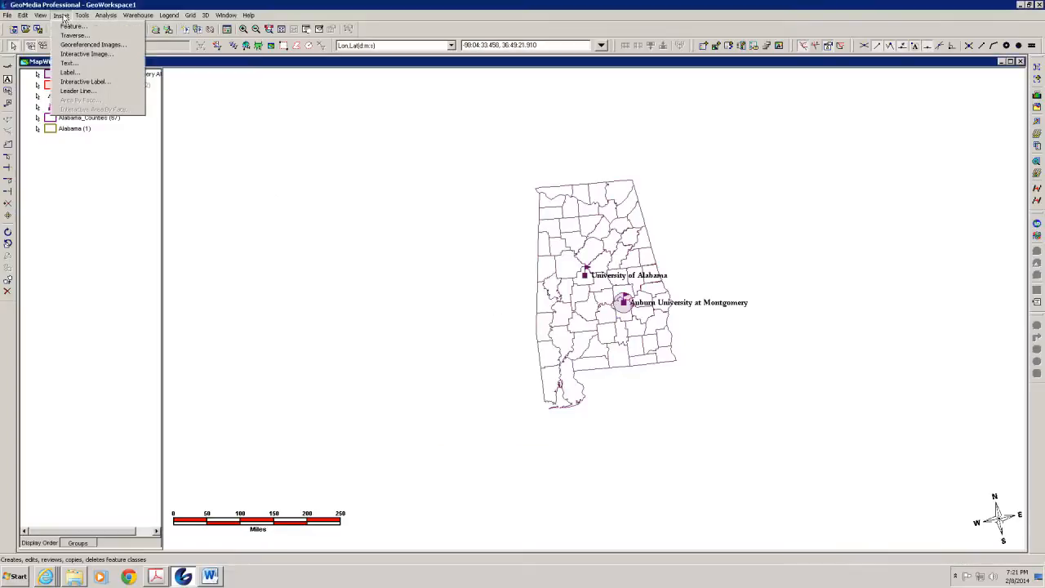
click(69, 65)
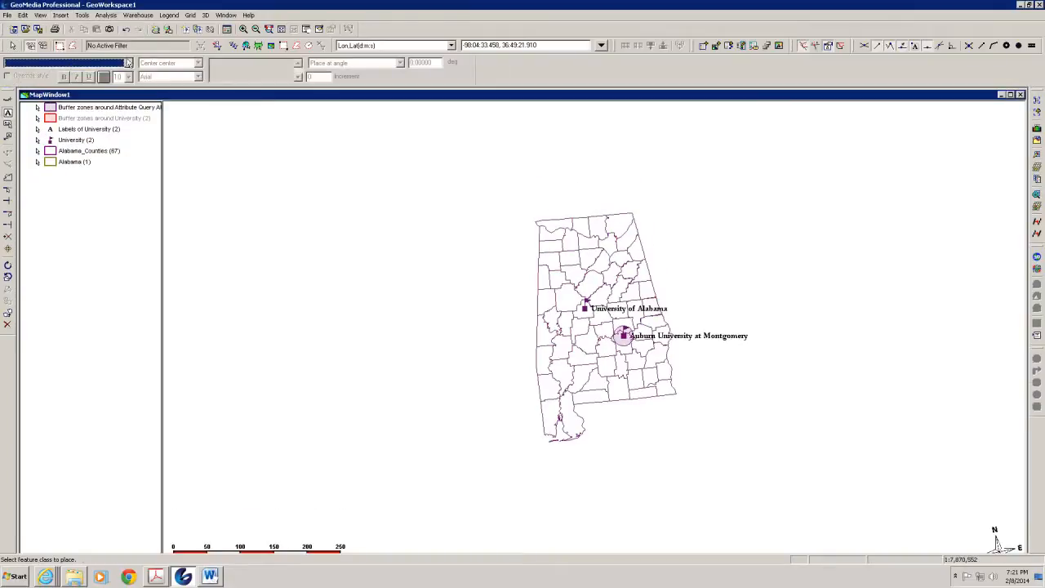
click(129, 63)
click(8, 82)
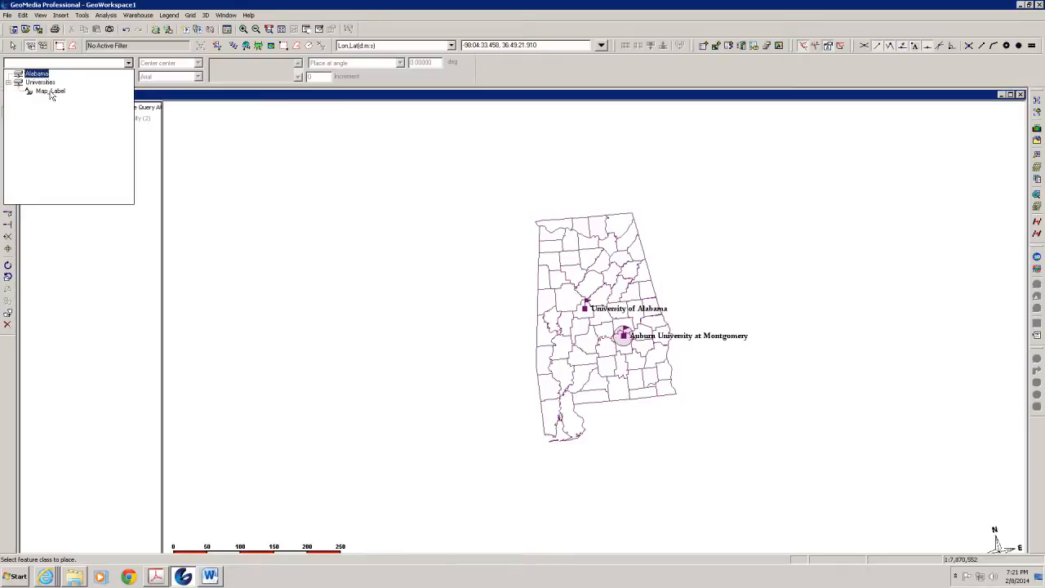
click(51, 91)
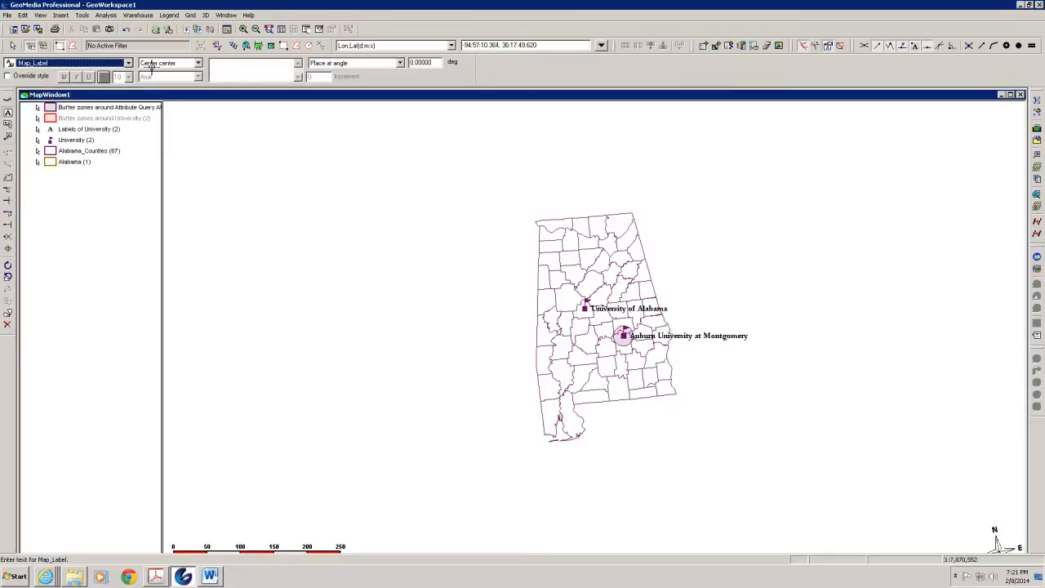
Step: Override the text style to 18 pt Garamond
click(9, 77)
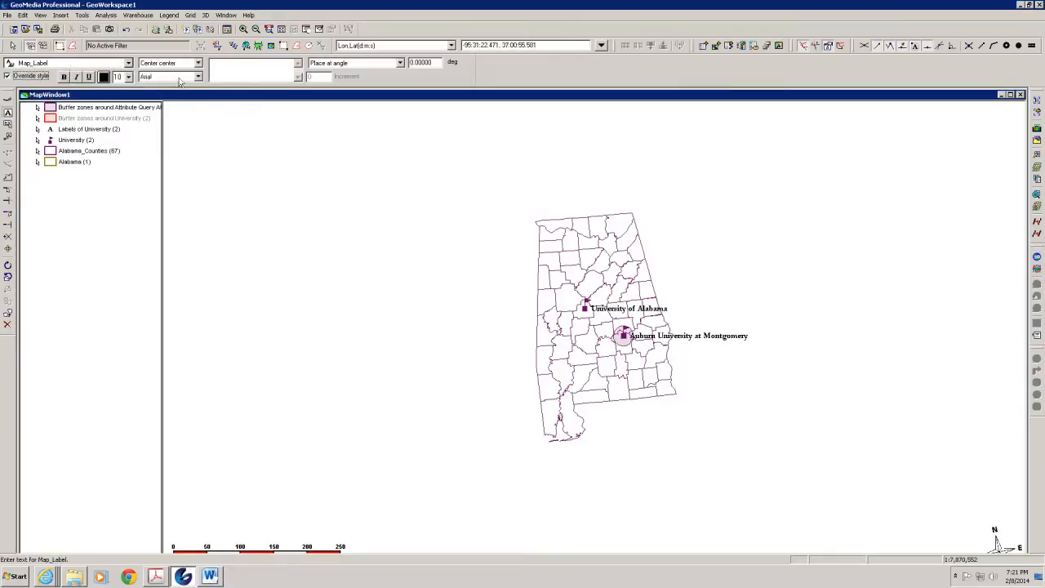
click(128, 77)
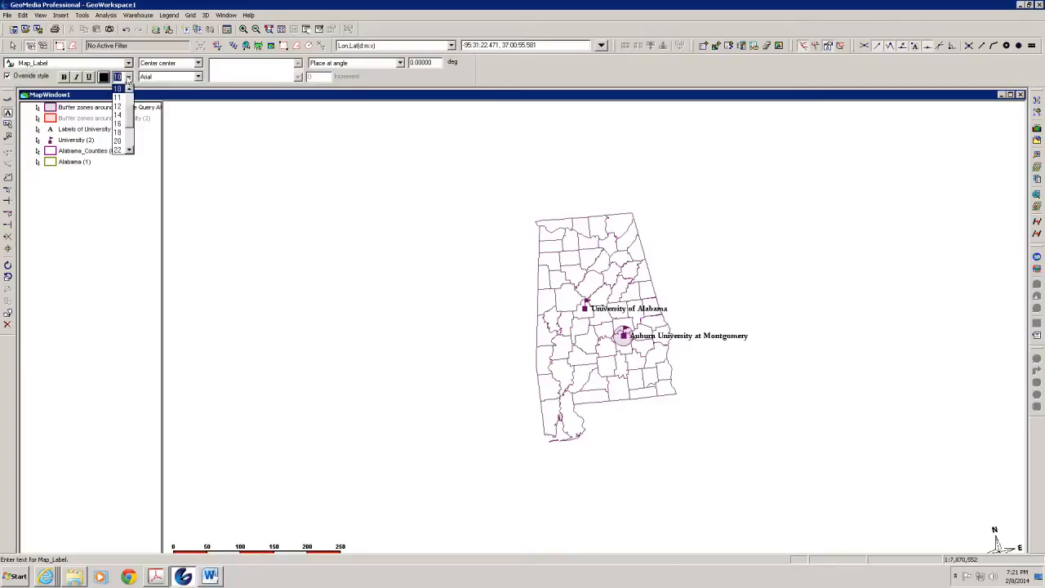
click(117, 132)
click(198, 77)
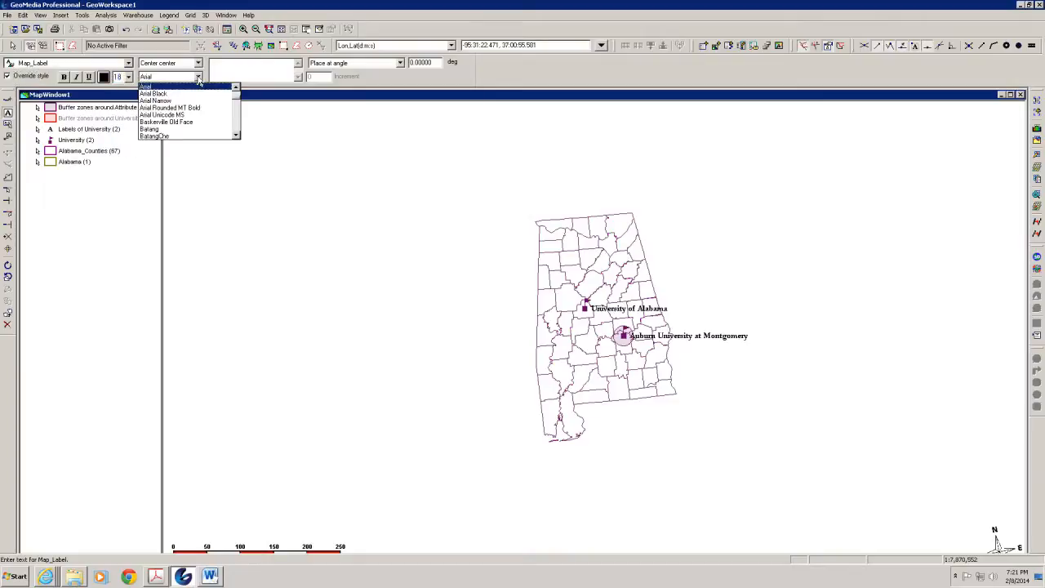
key(g)
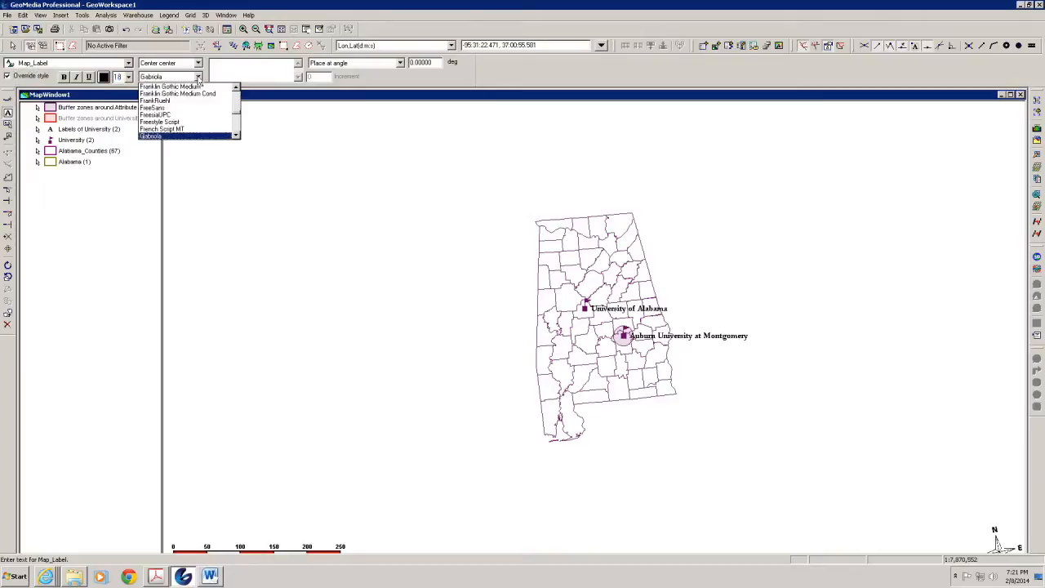
key(Down)
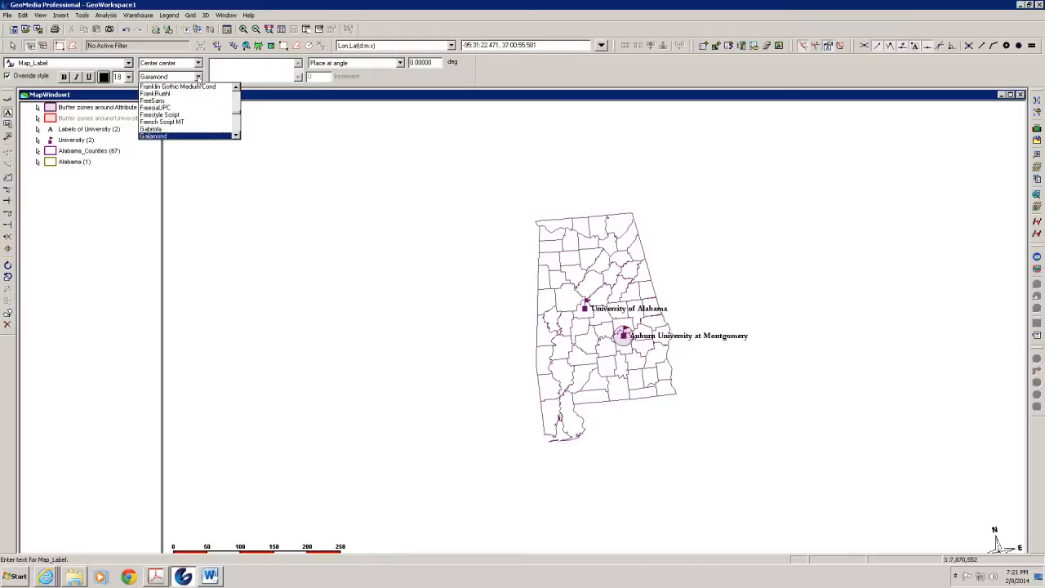
click(186, 134)
click(237, 65)
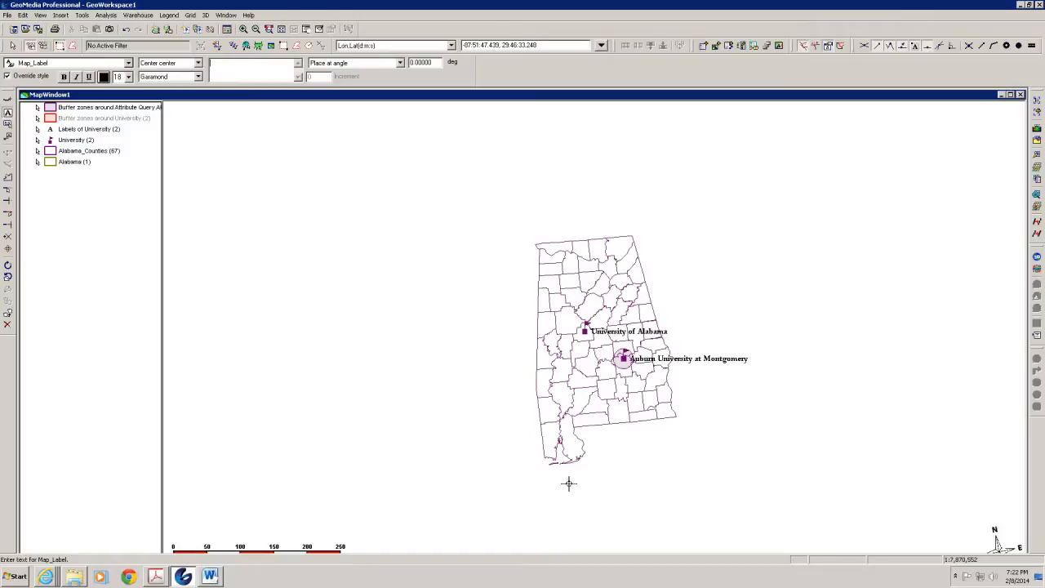
Step: Place the text 'Alabama Universities' below the state outline as a Map_Label feature
text(Alabama)
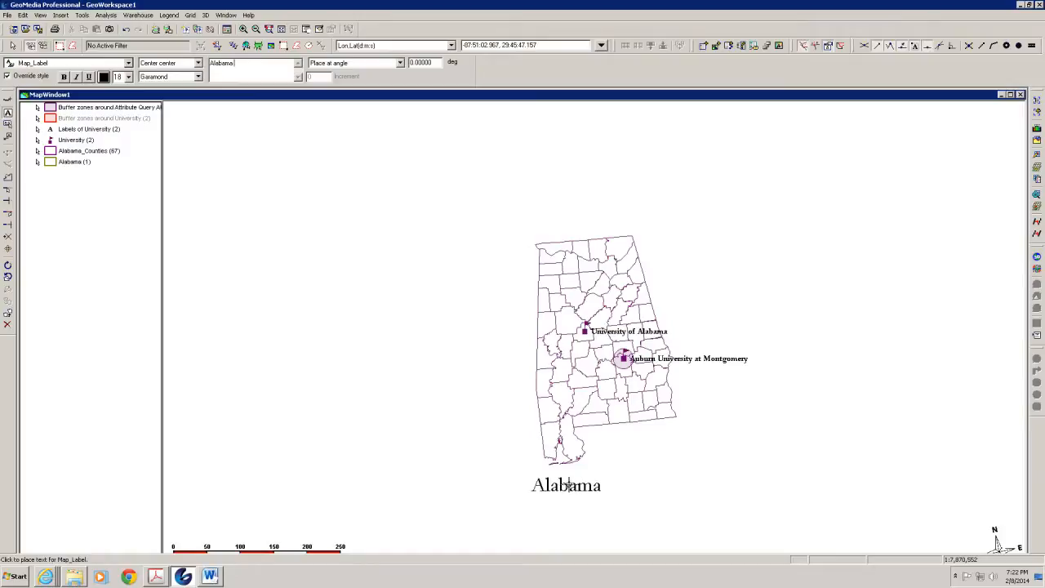
text( Universities)
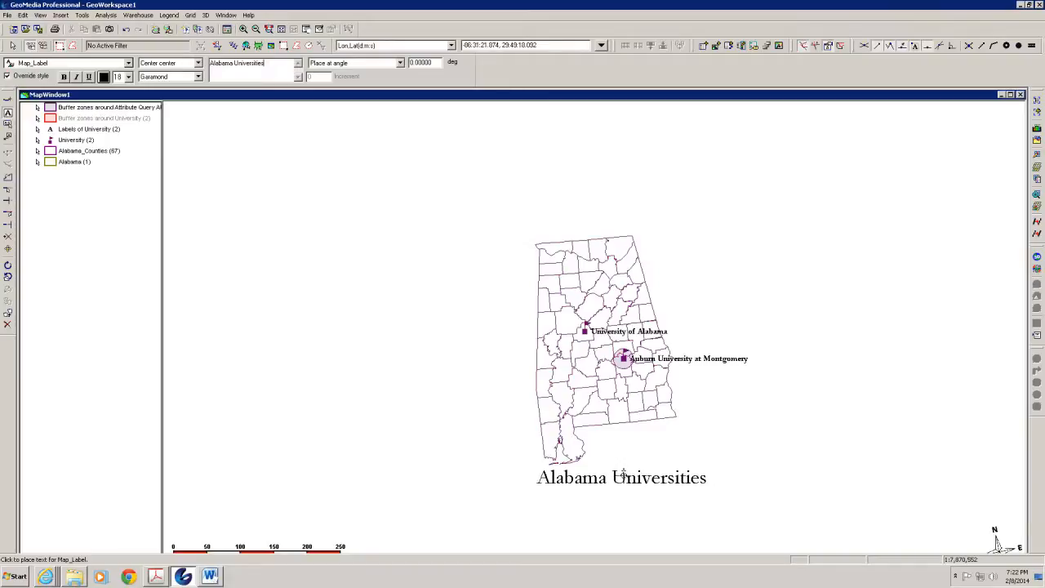
click(623, 474)
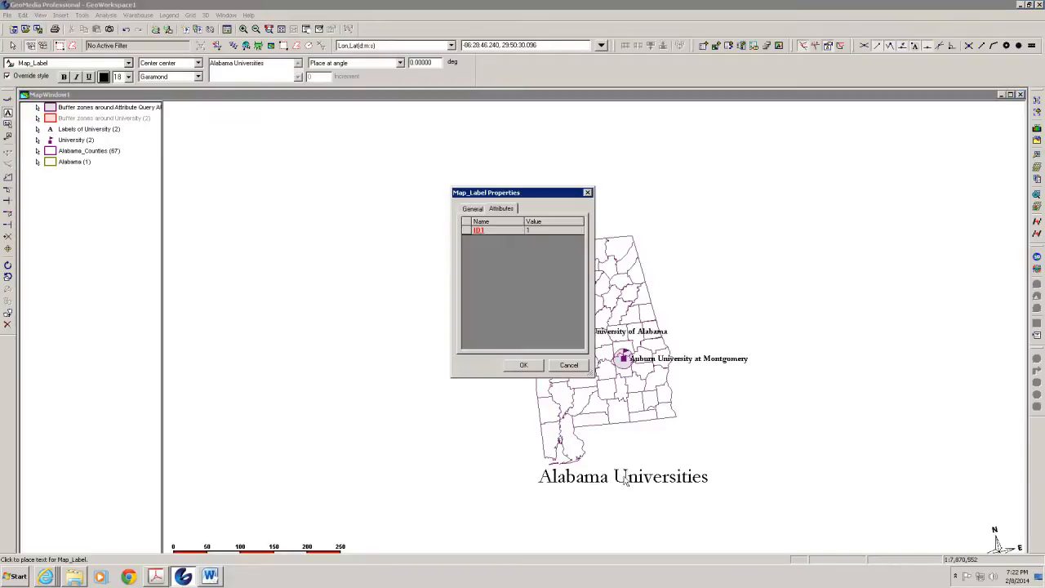
click(523, 365)
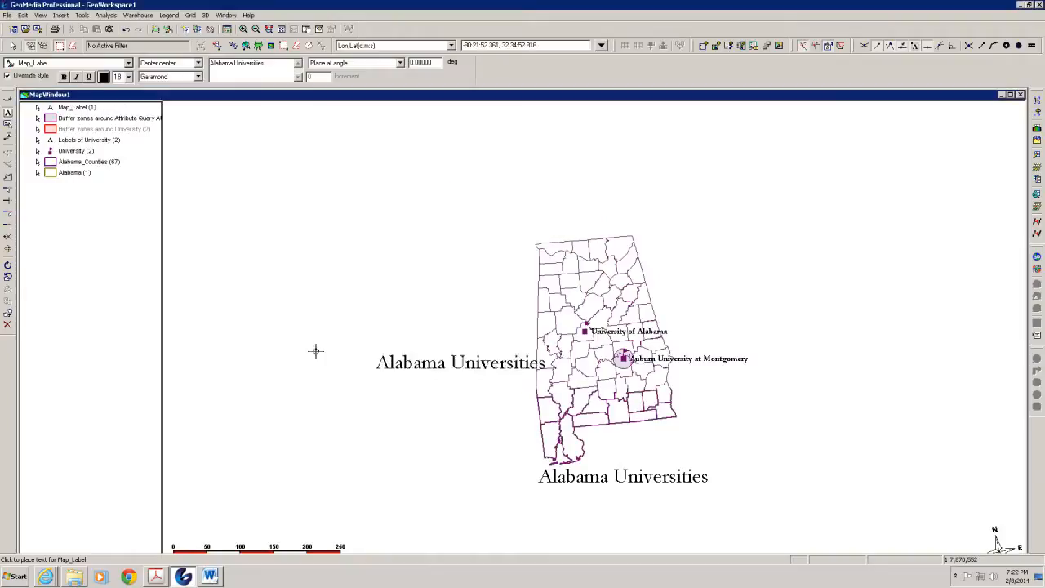
key(Escape)
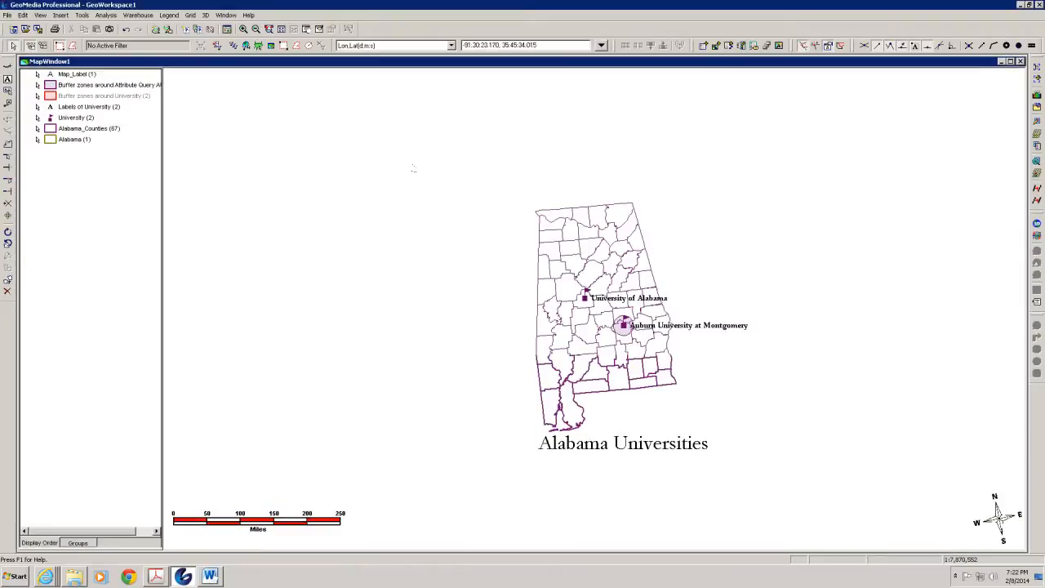
Step: Reduce the font size of the 'Alabama Universities' title through Edit Text
click(623, 449)
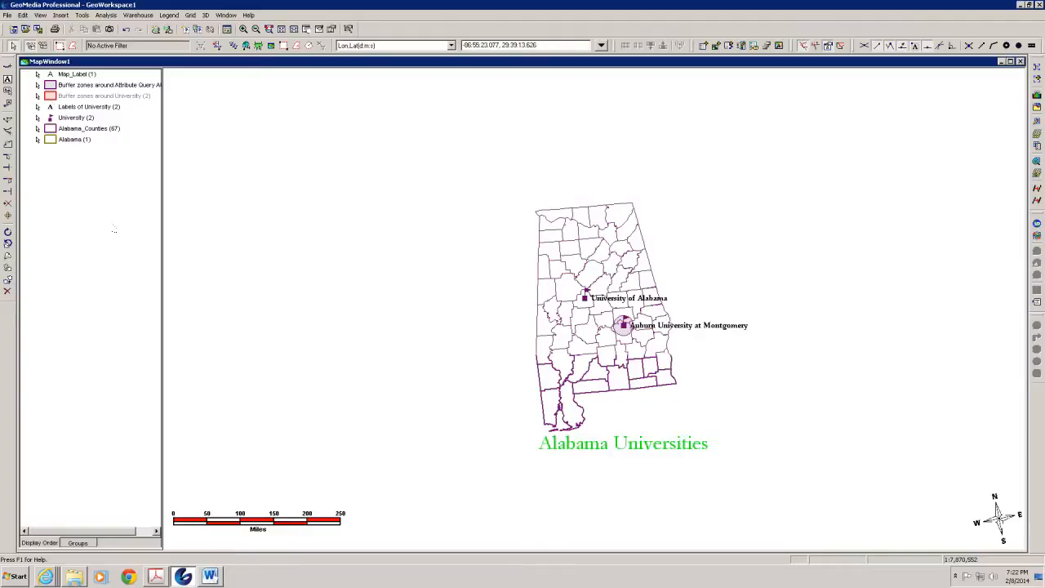
click(23, 14)
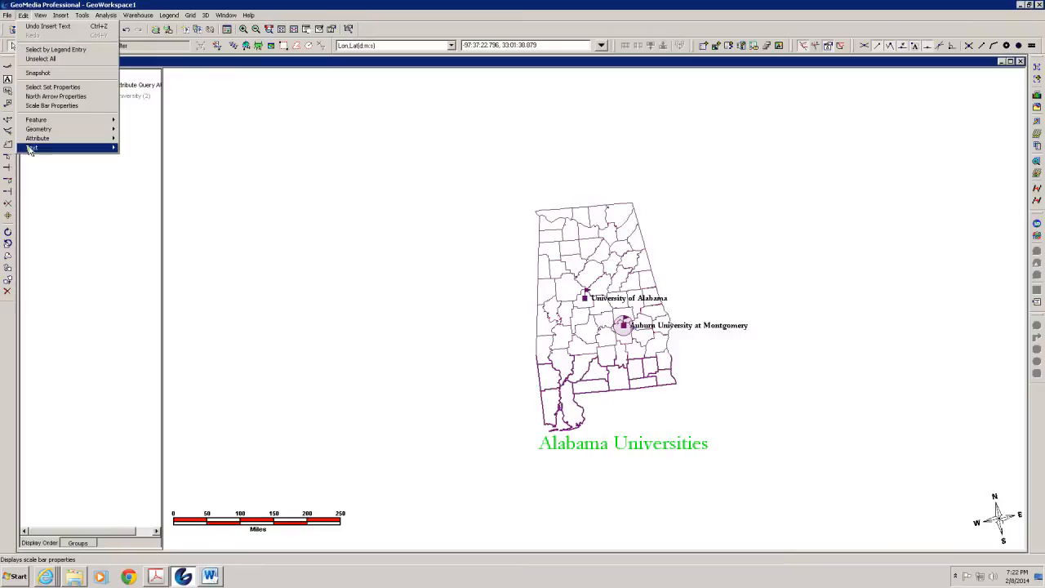
mouse_move(49, 149)
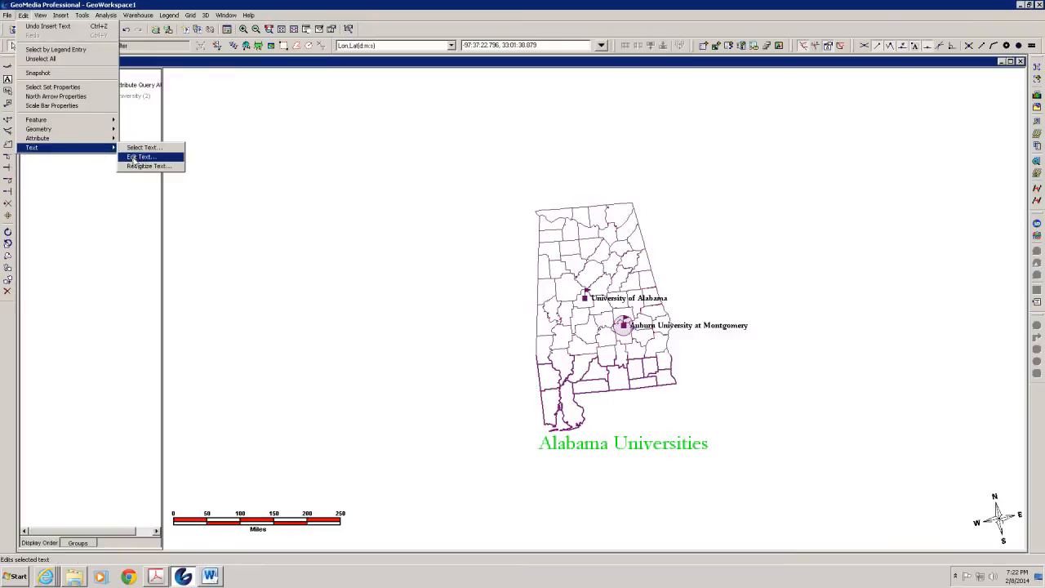
click(139, 155)
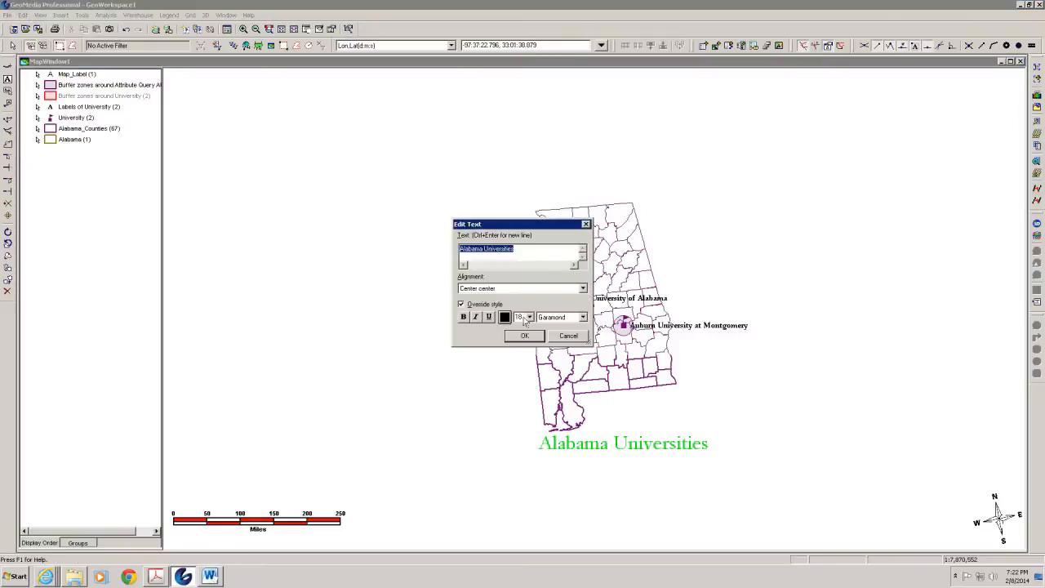
click(529, 318)
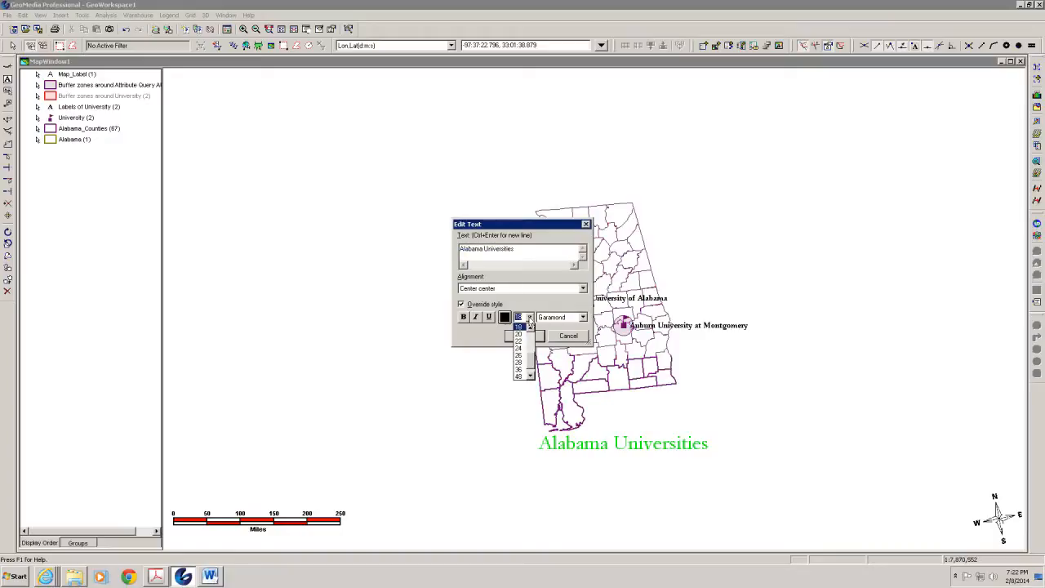
scroll(529, 341, up, 3)
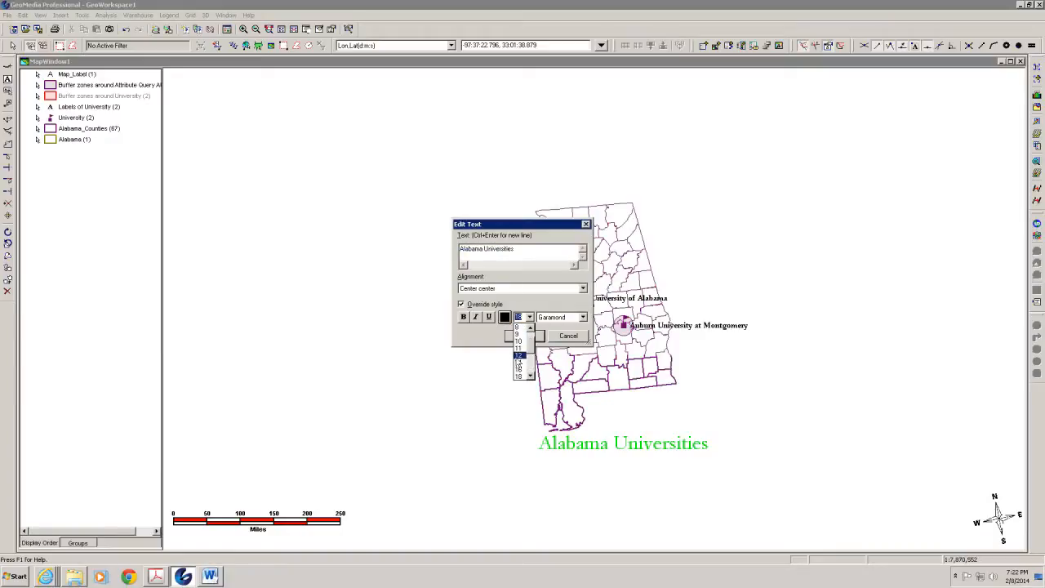
click(518, 356)
click(519, 337)
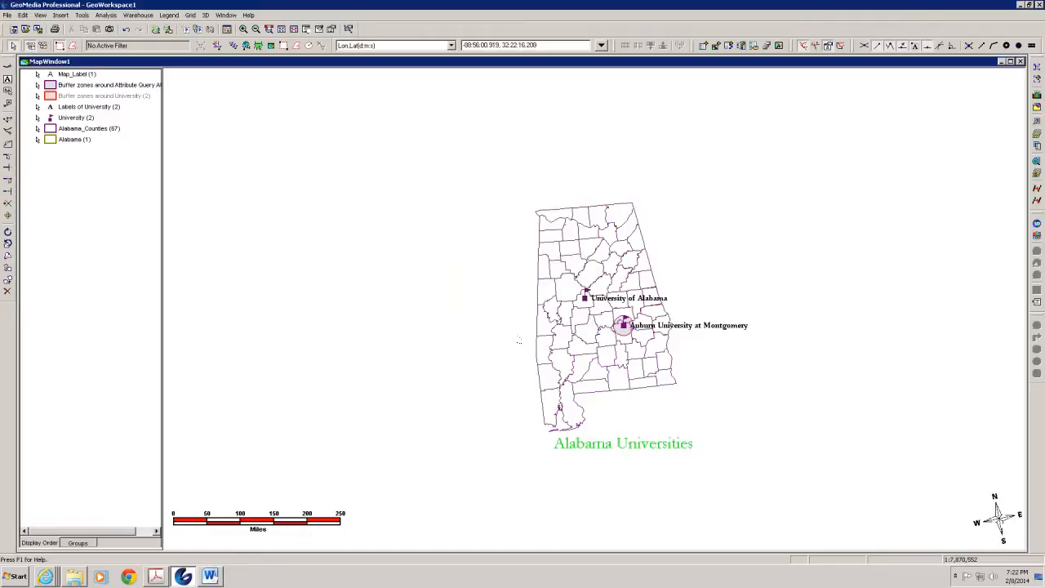
click(388, 329)
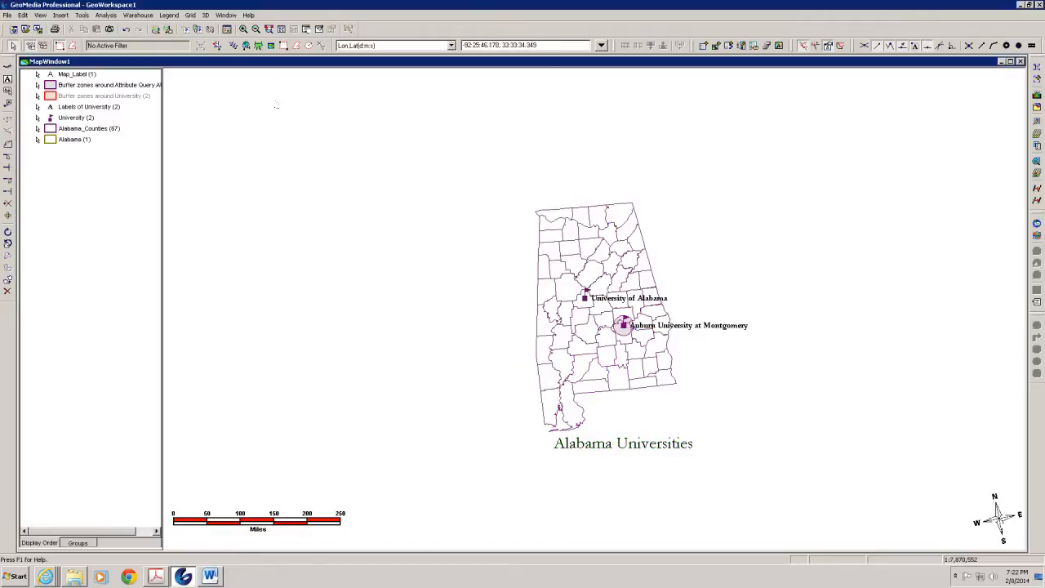
Step: Fit the map to its full extent so Alabama's counties fill the window, dismissing the low-battery warning
click(282, 30)
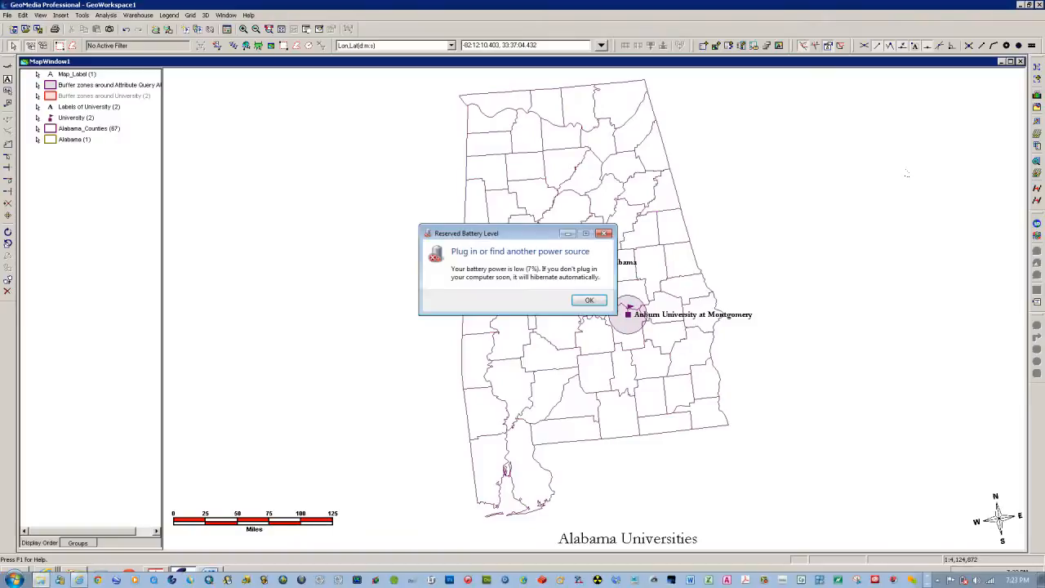
click(589, 300)
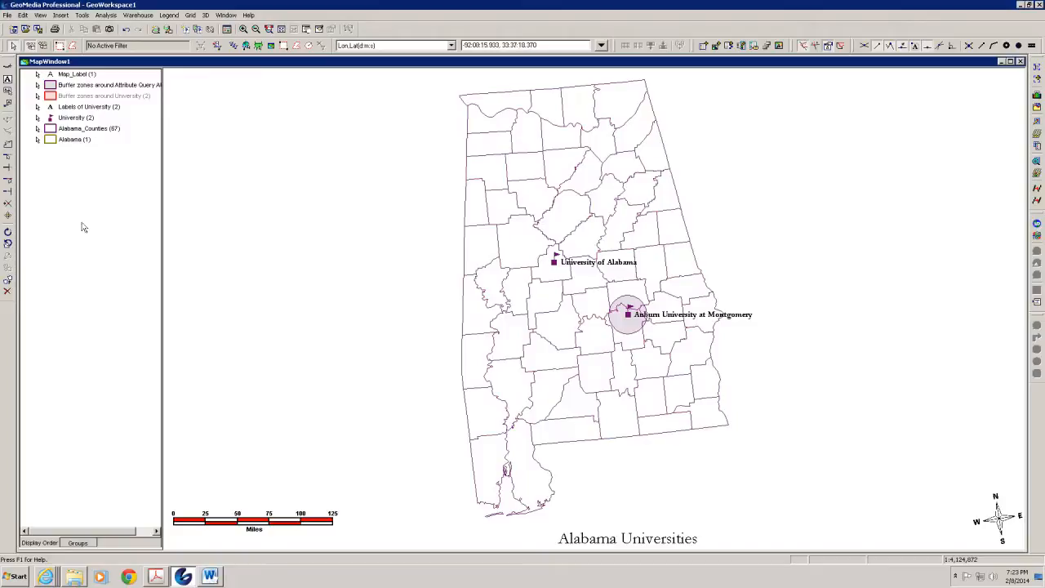
click(61, 15)
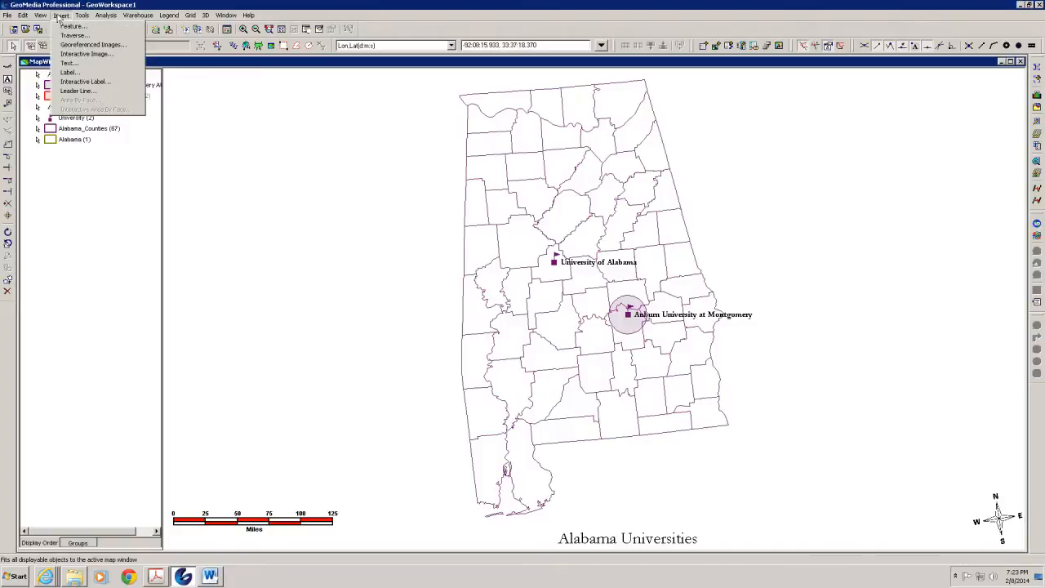
Step: Start a new label and choose Alabama_Counties as the feature class to label
click(68, 72)
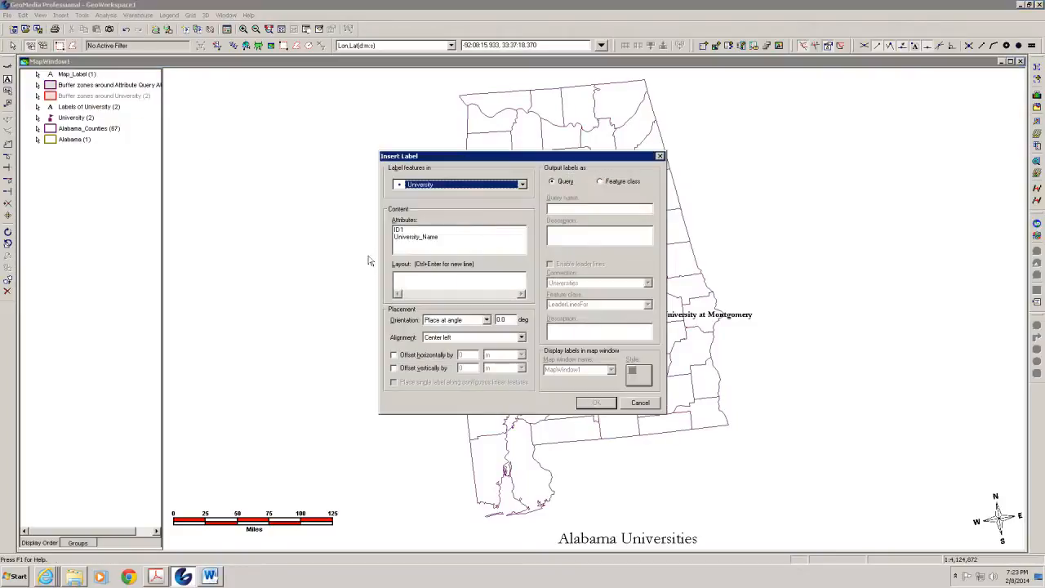
click(523, 184)
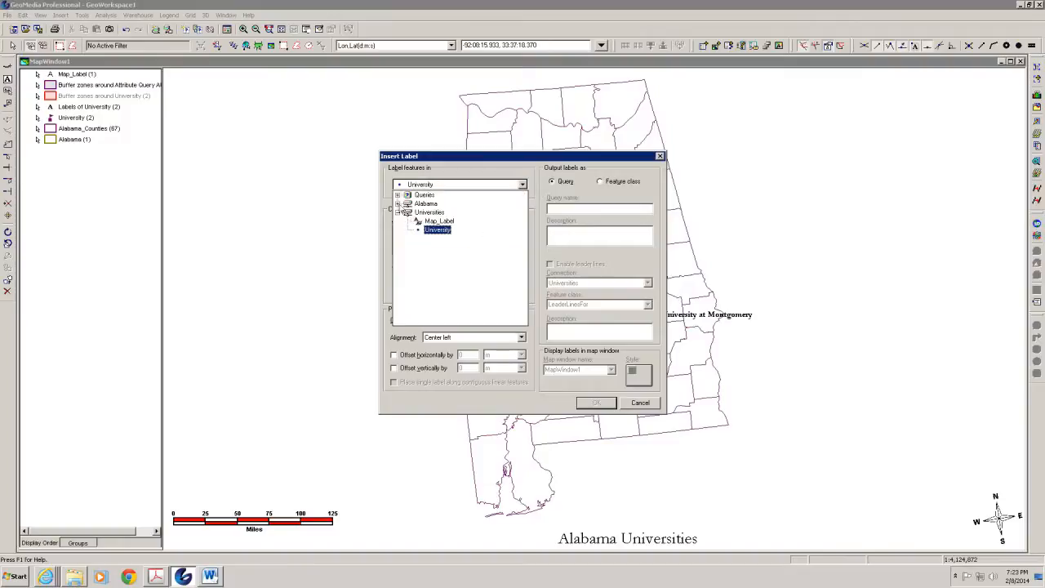
click(398, 204)
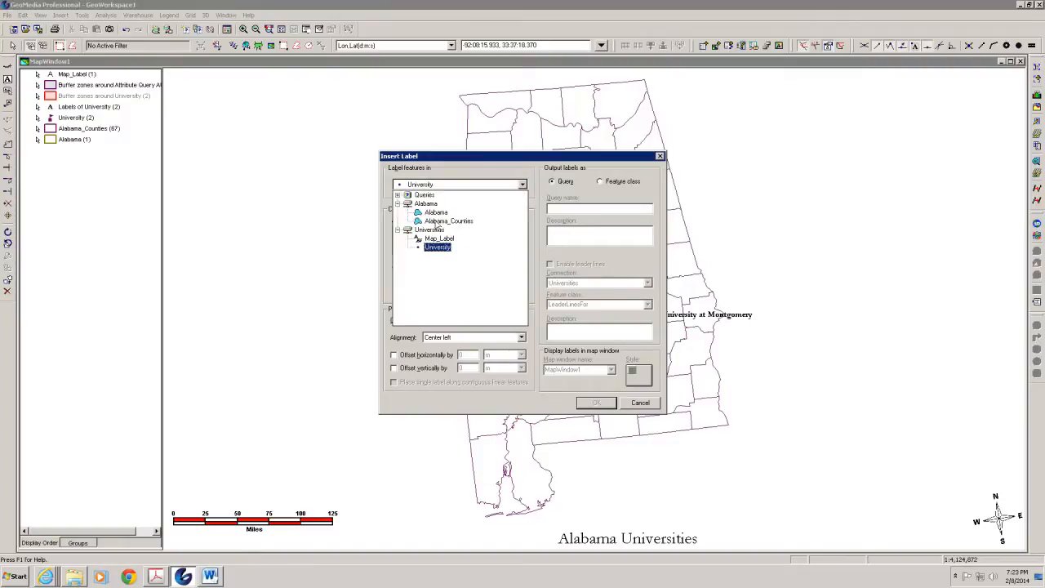
click(437, 222)
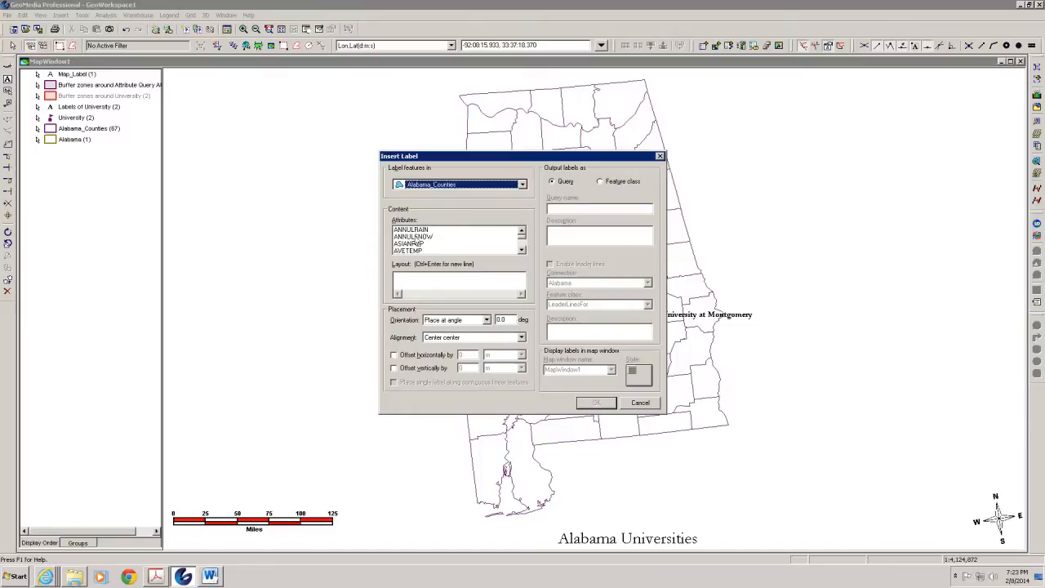
Step: Scroll the attribute list and use COUNTY_NAME as the county label text
drag(524, 237, 525, 250)
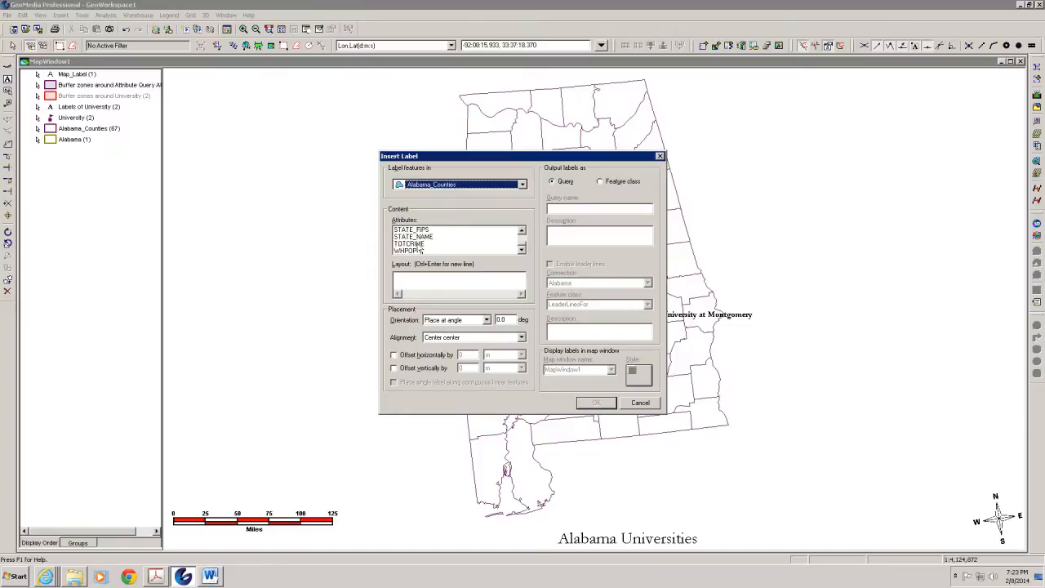
click(522, 231)
click(522, 231)
click(522, 231)
click(522, 232)
click(522, 232)
click(521, 232)
click(521, 232)
click(522, 232)
click(522, 232)
double_click(417, 237)
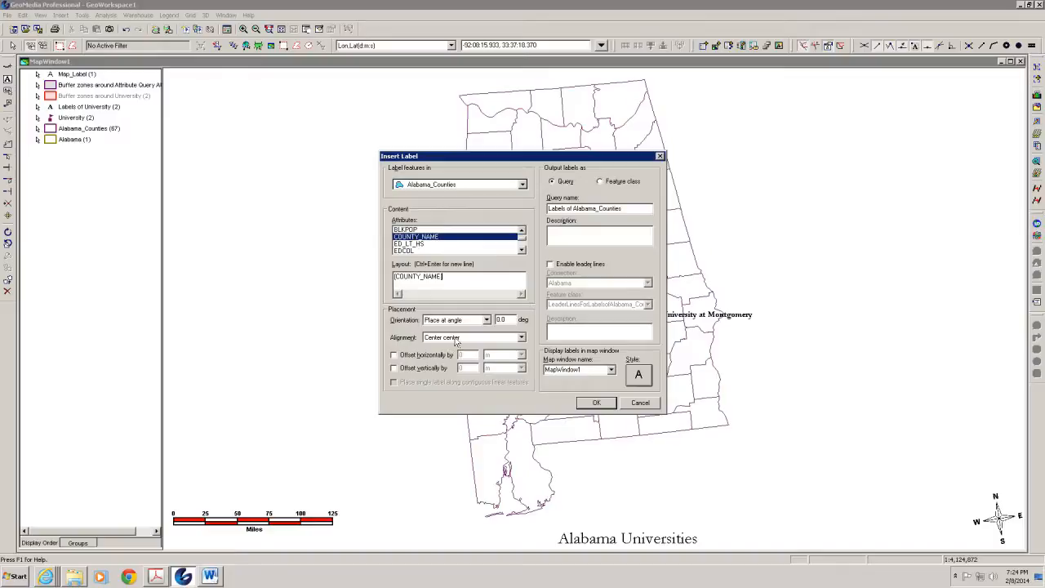
click(640, 376)
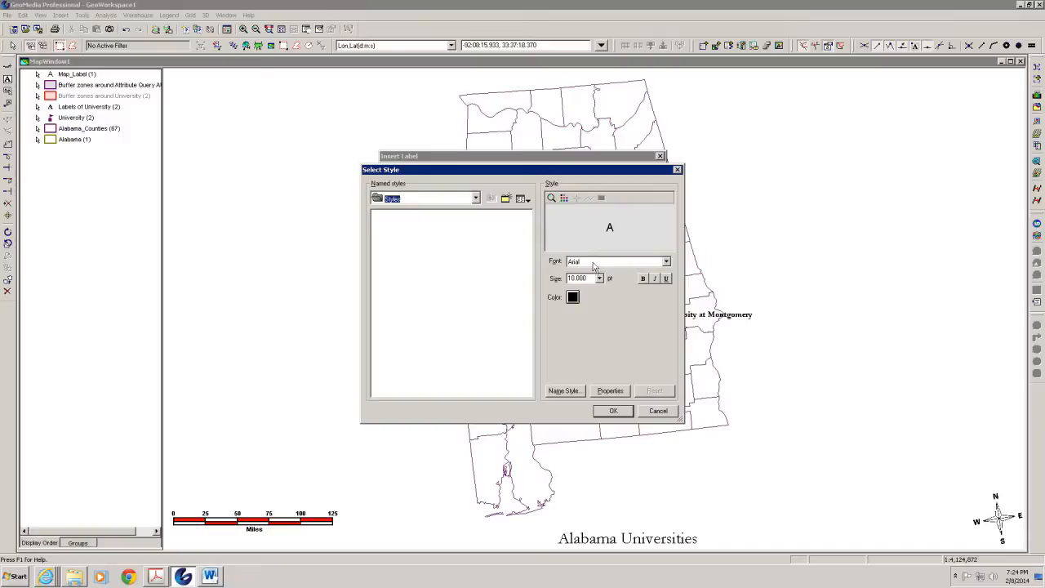
Step: Style the county labels in bold 5 pt Garamond and place them on all 67 counties
click(594, 261)
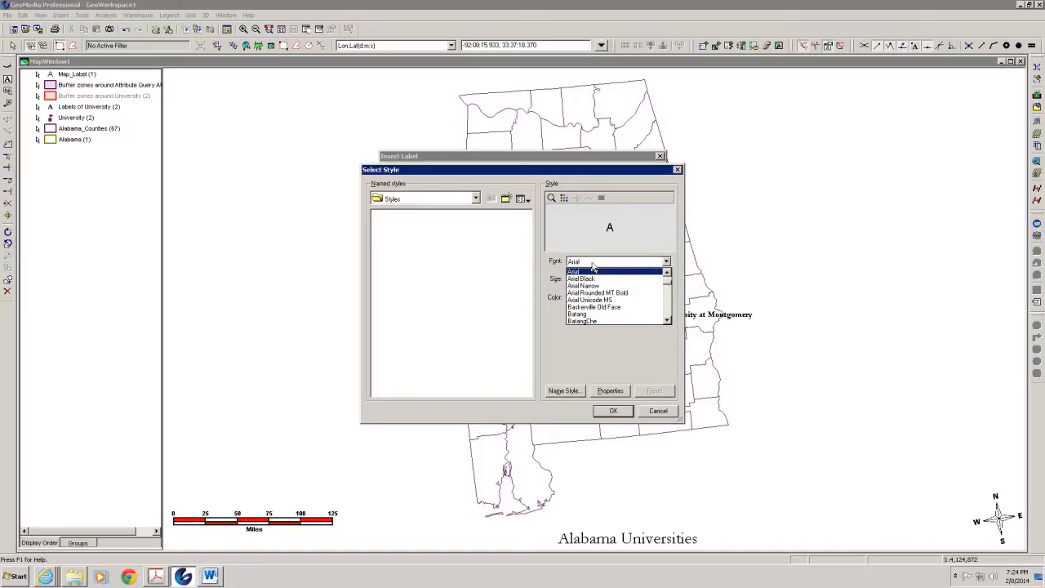
key(g)
key(g)
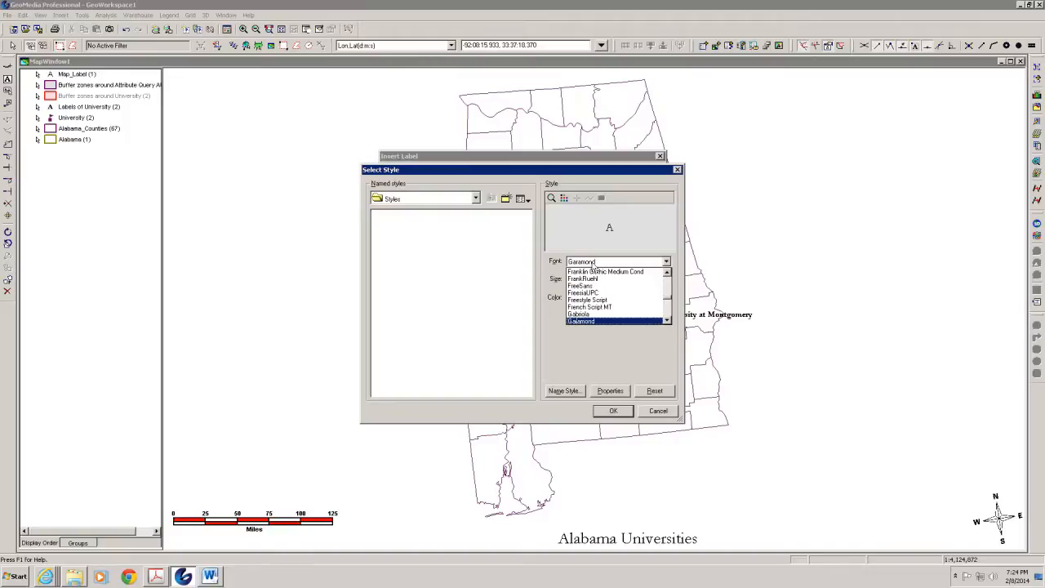
click(585, 321)
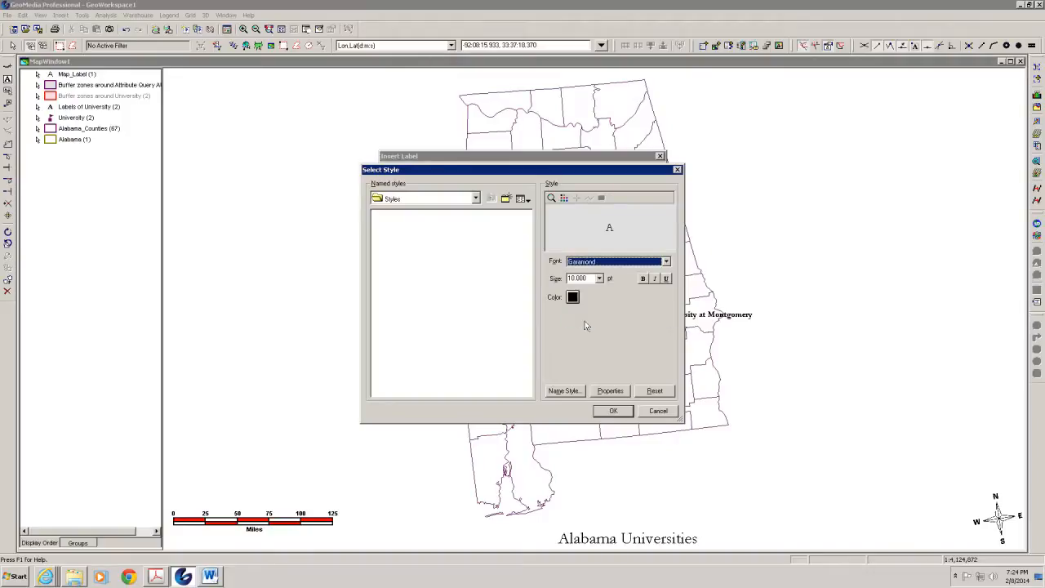
click(600, 279)
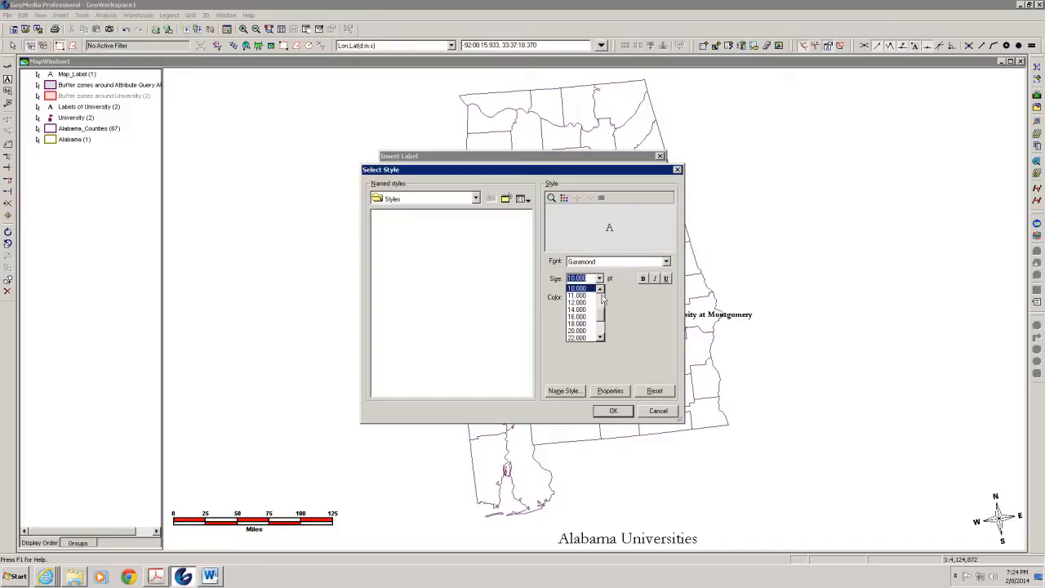
scroll(602, 304, up, 3)
click(576, 295)
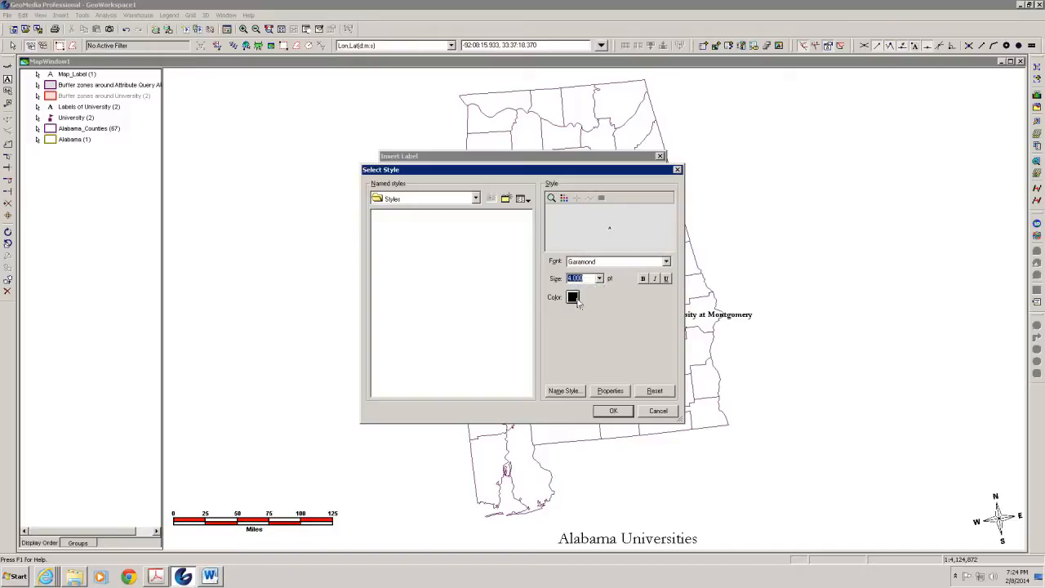
click(600, 279)
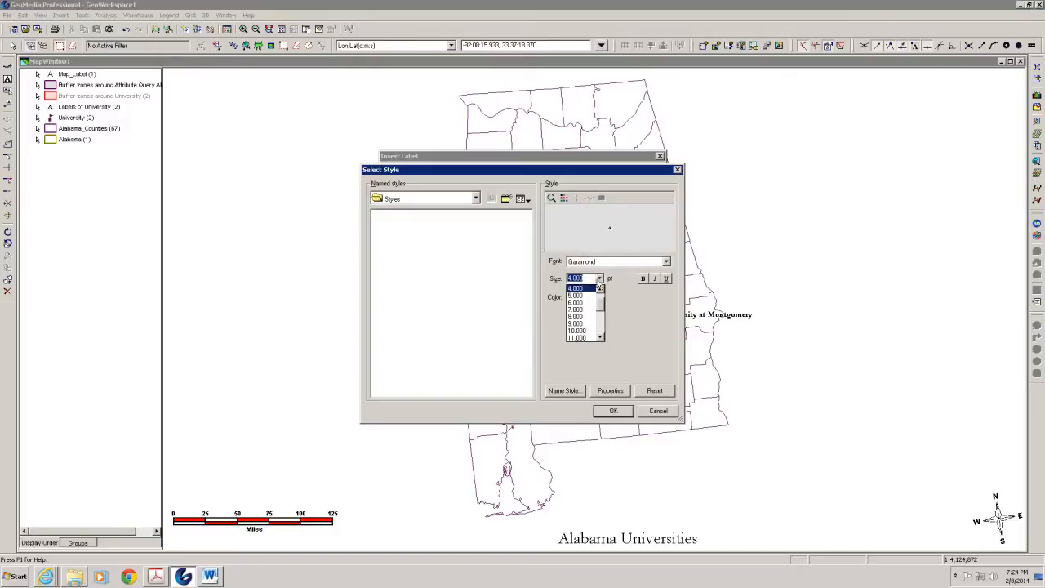
click(587, 295)
click(643, 279)
click(611, 410)
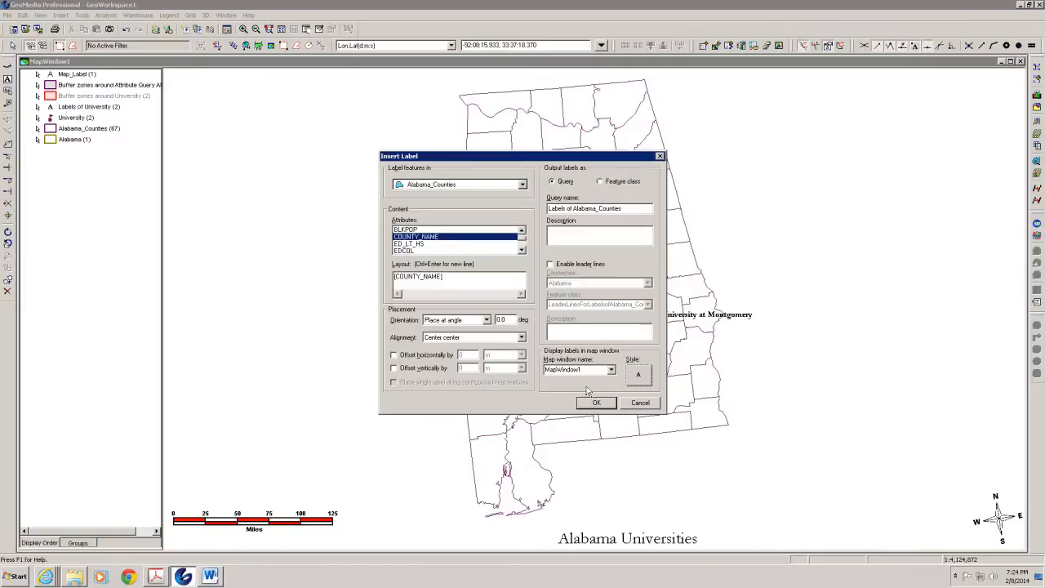
click(596, 400)
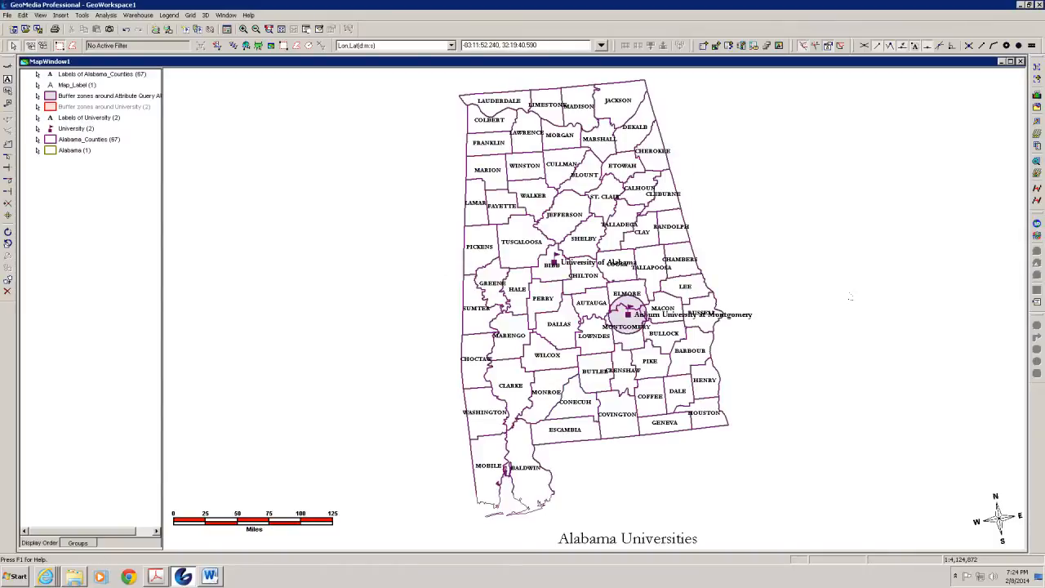
Step: Reduce the Labels of Alabama_Counties text size to 4 pt and apply it to the map
click(52, 75)
double_click(52, 75)
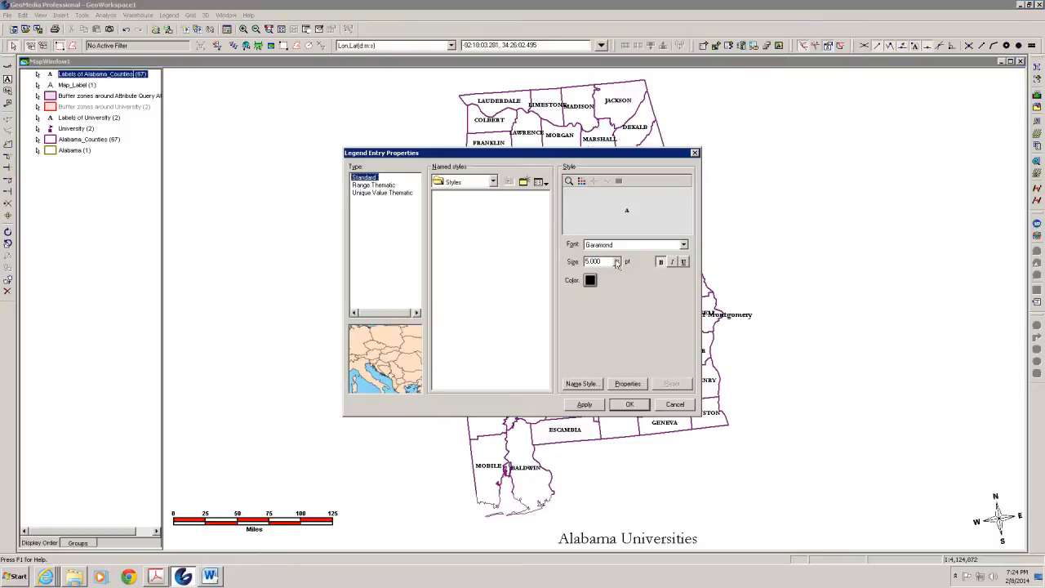
click(618, 263)
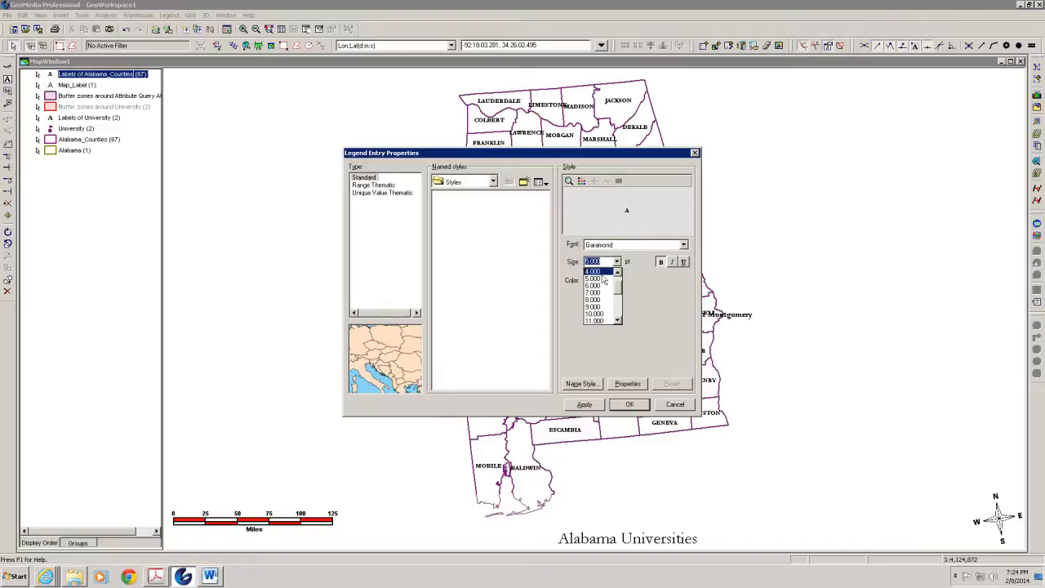
click(613, 310)
click(584, 404)
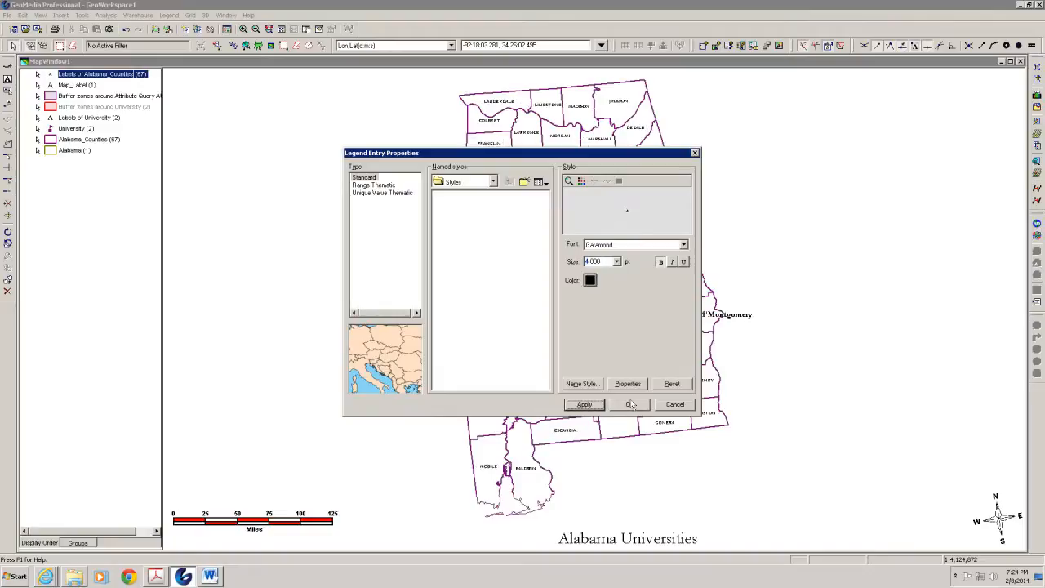
click(630, 405)
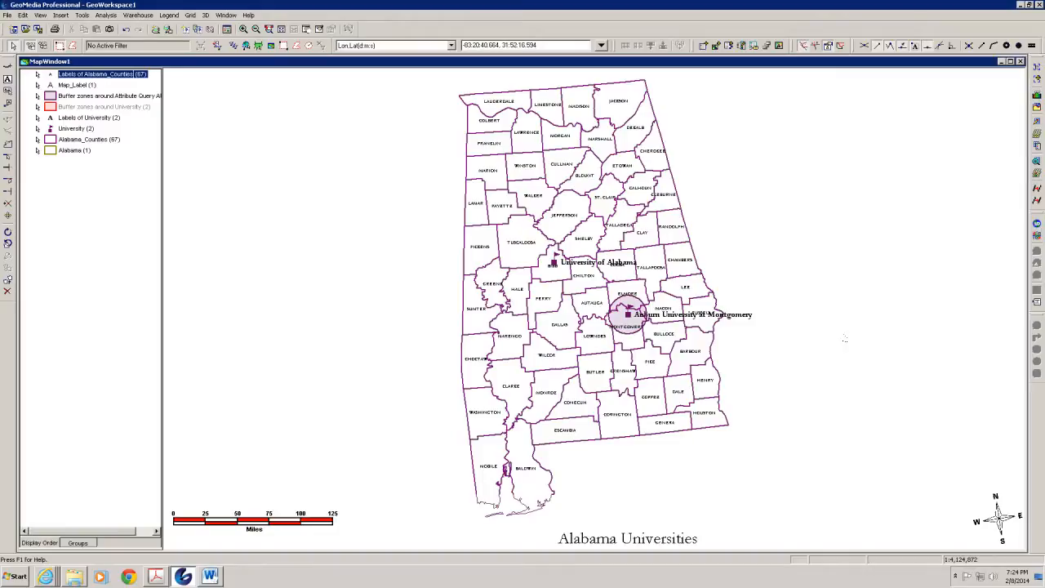
Step: Turn on a display halo with an edited size for the Labels of University text and apply it
click(50, 121)
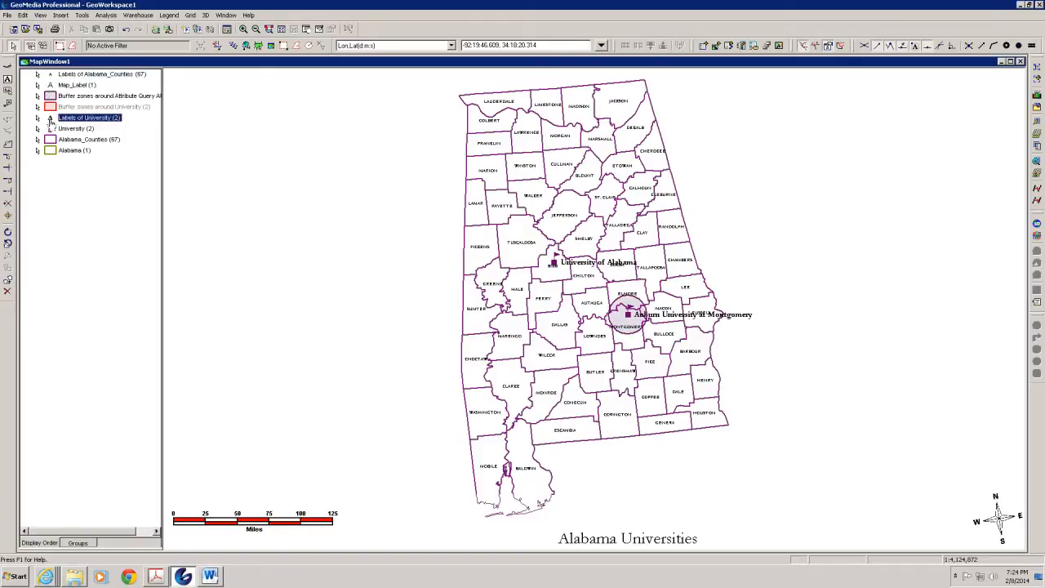
double_click(50, 120)
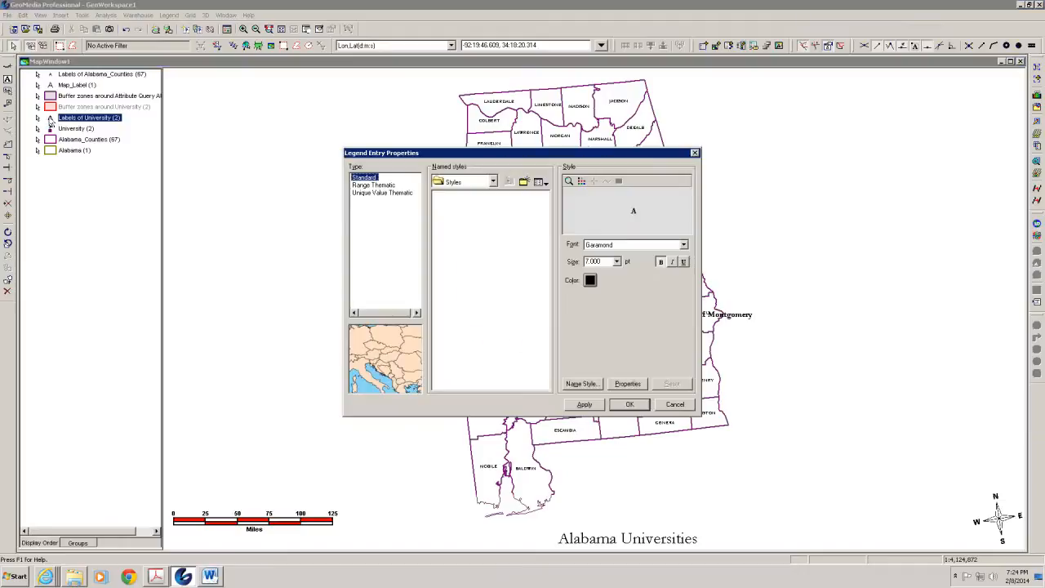
click(620, 389)
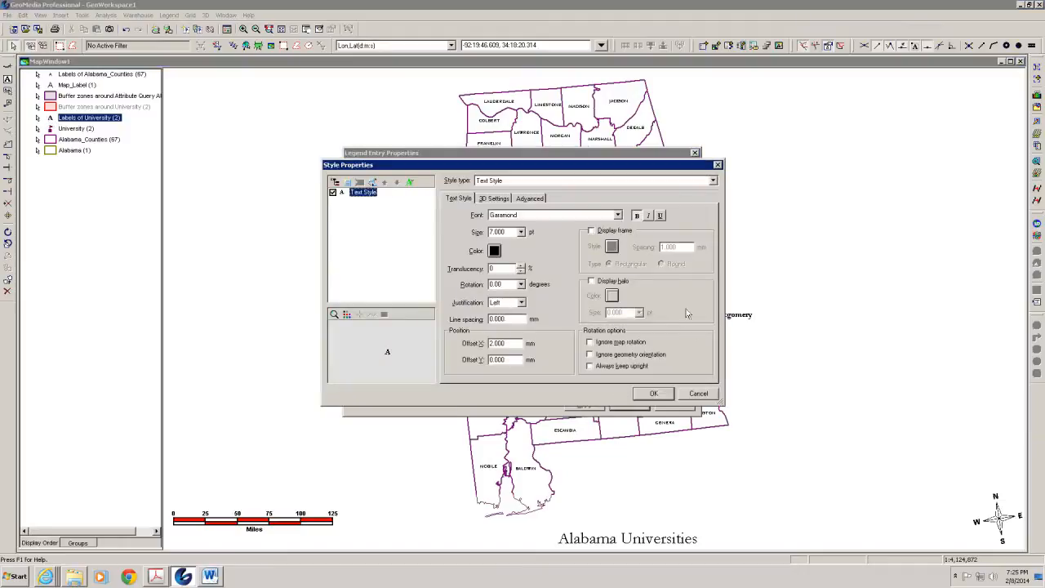
click(591, 282)
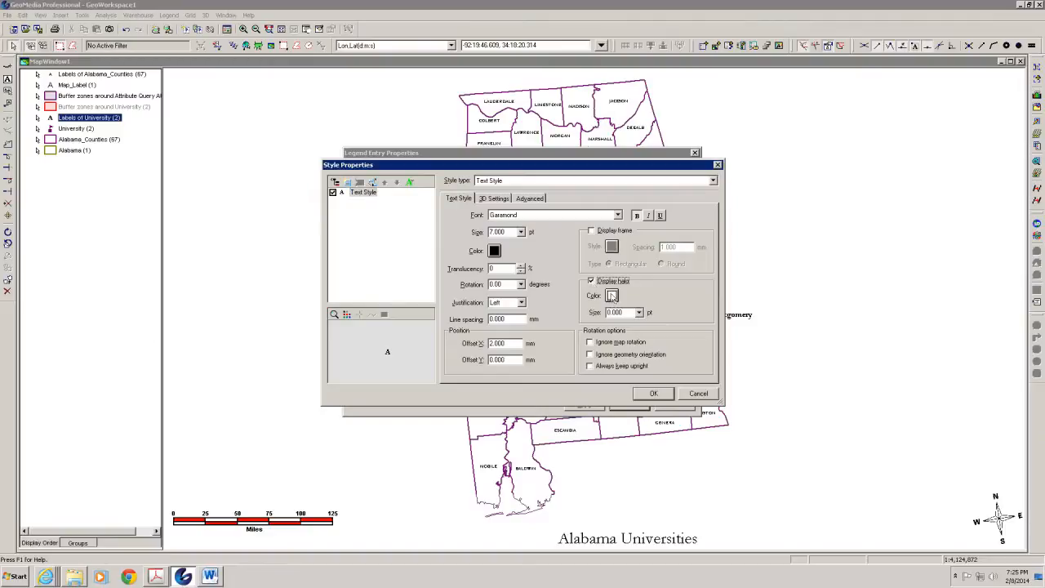
click(609, 312)
click(654, 393)
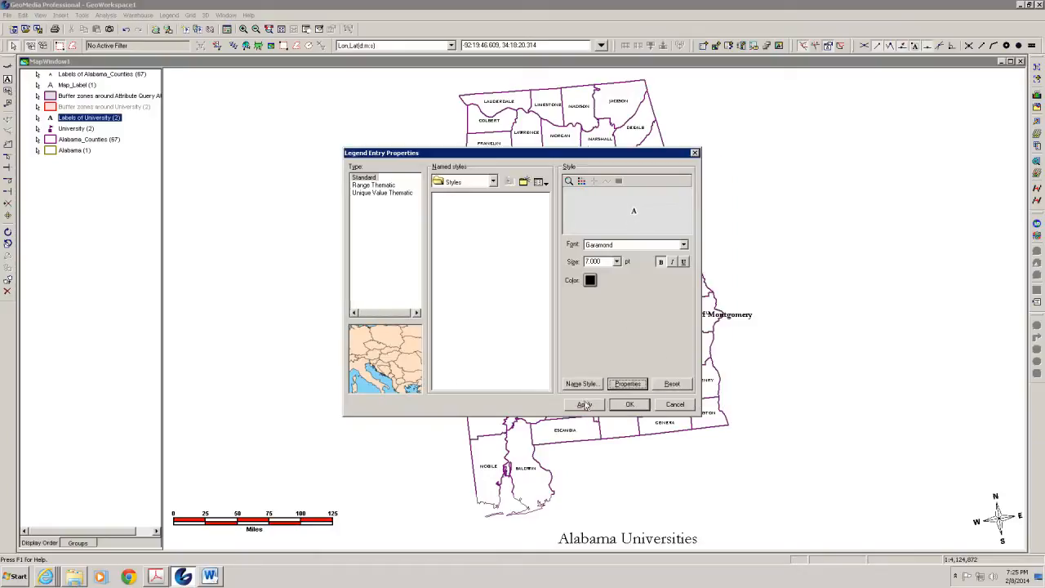
click(584, 405)
click(630, 406)
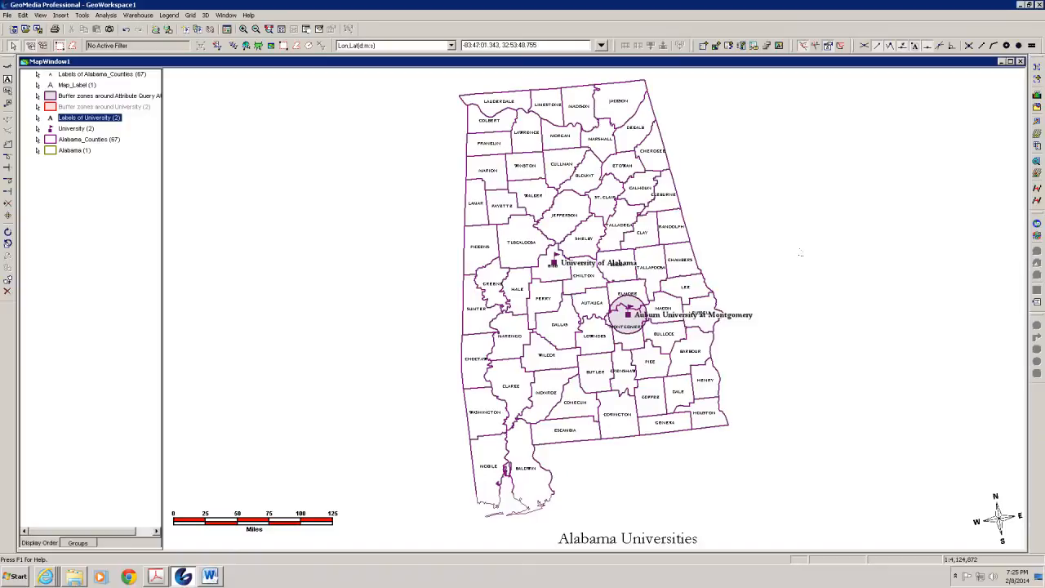
Step: Change the halo size on the university labels and apply the update
double_click(50, 119)
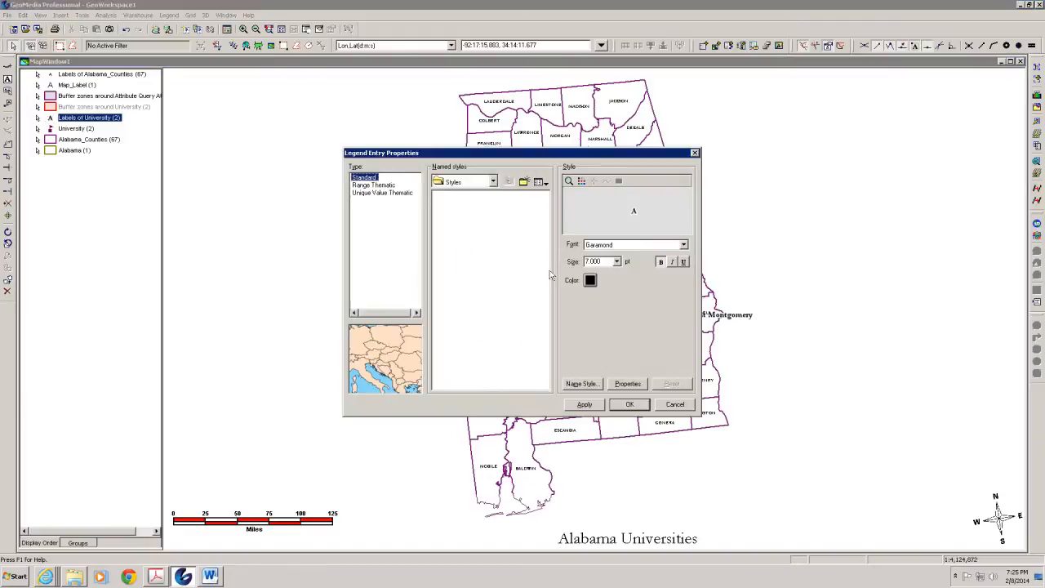
click(627, 384)
click(607, 313)
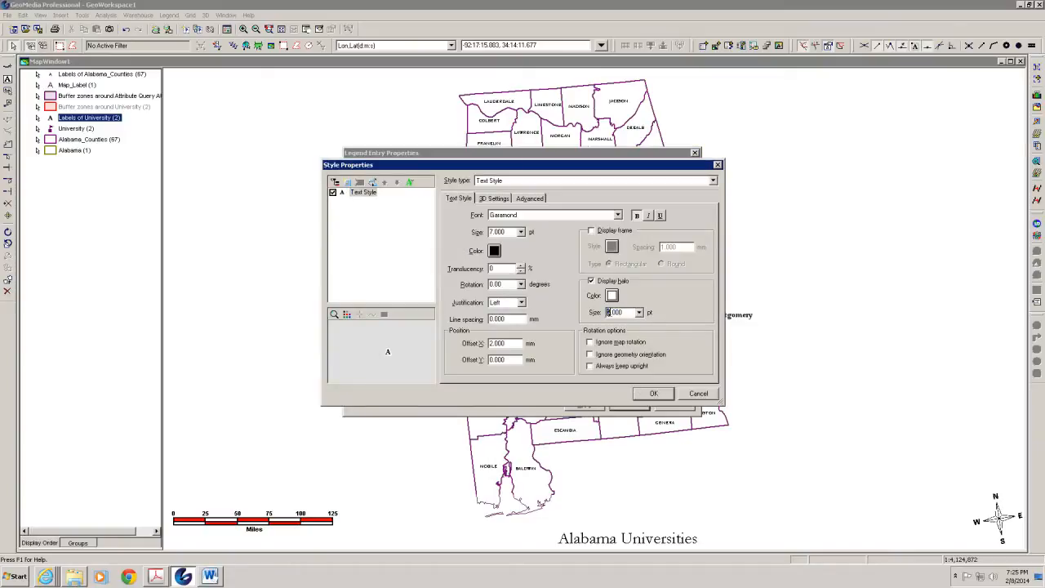
click(653, 393)
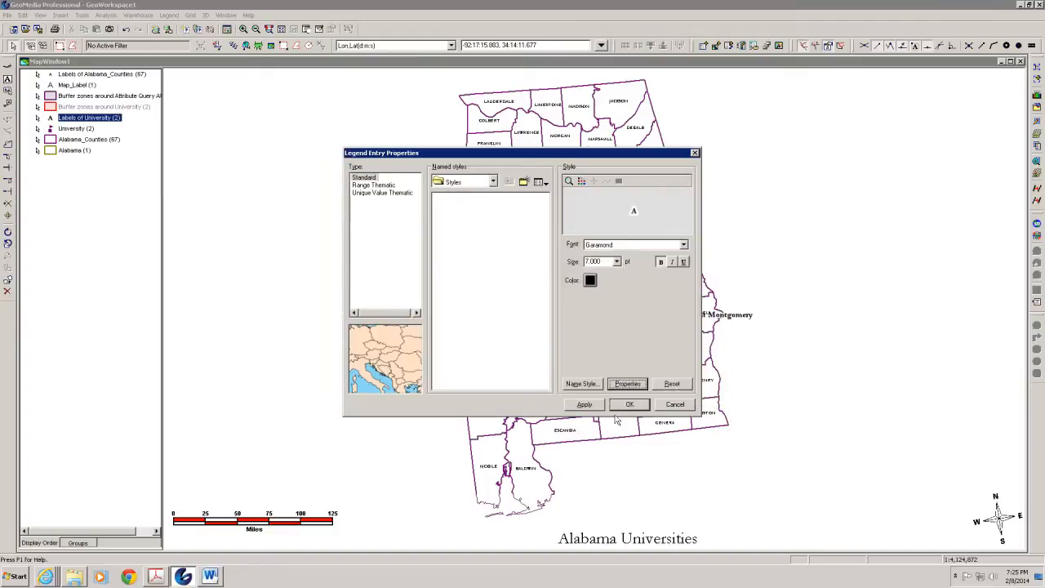
click(585, 405)
click(620, 406)
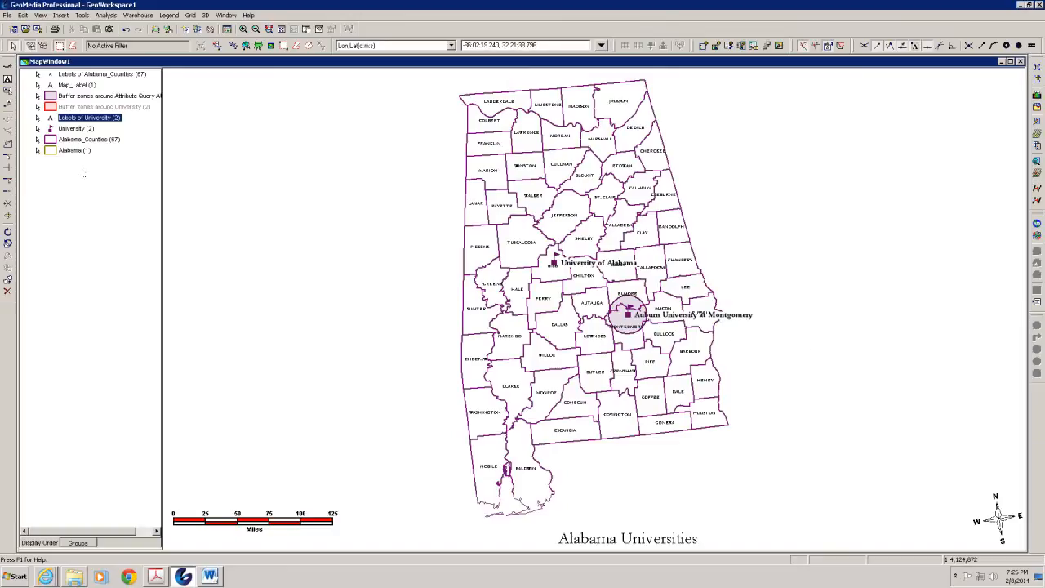
Step: Shrink the university labels to 5 pt, then refresh the whole map with Update All
double_click(50, 119)
click(616, 262)
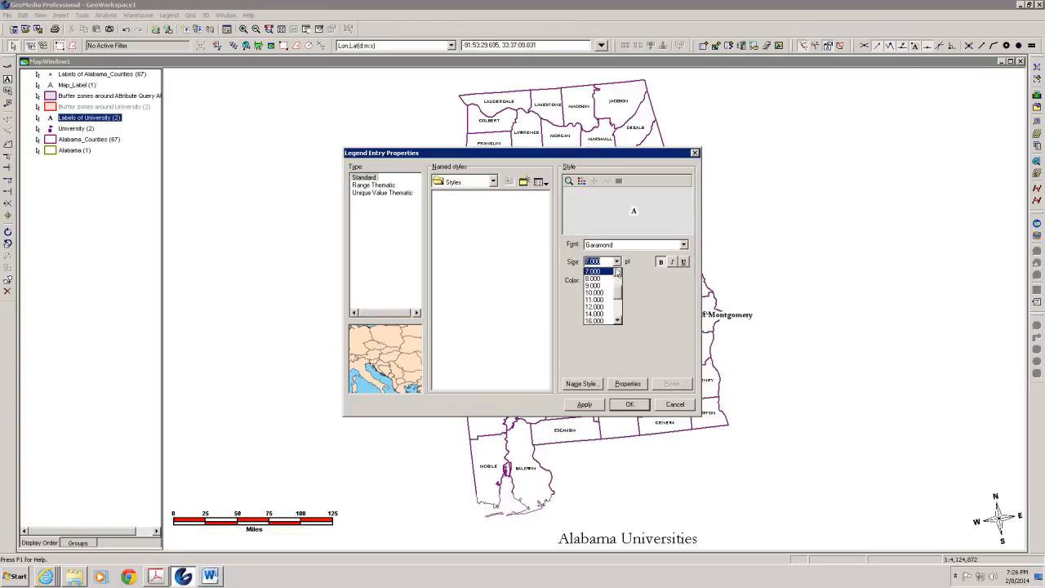
click(617, 281)
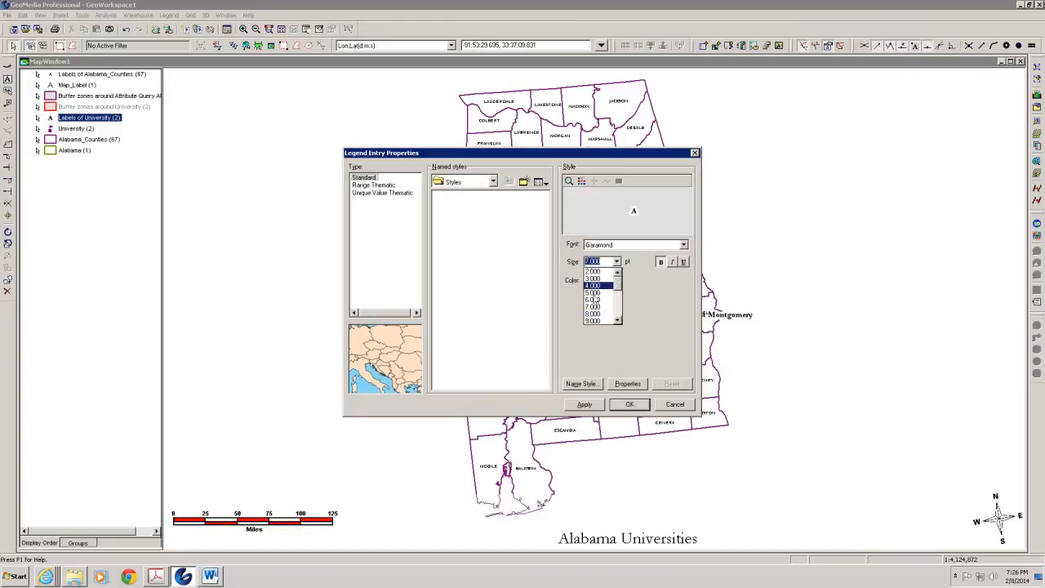
click(594, 292)
click(581, 406)
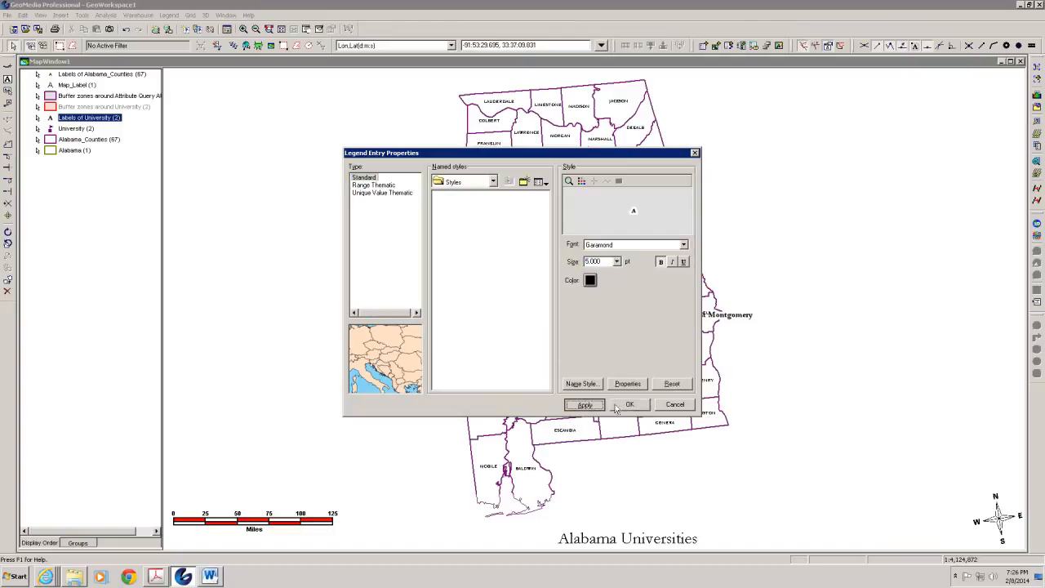
click(622, 405)
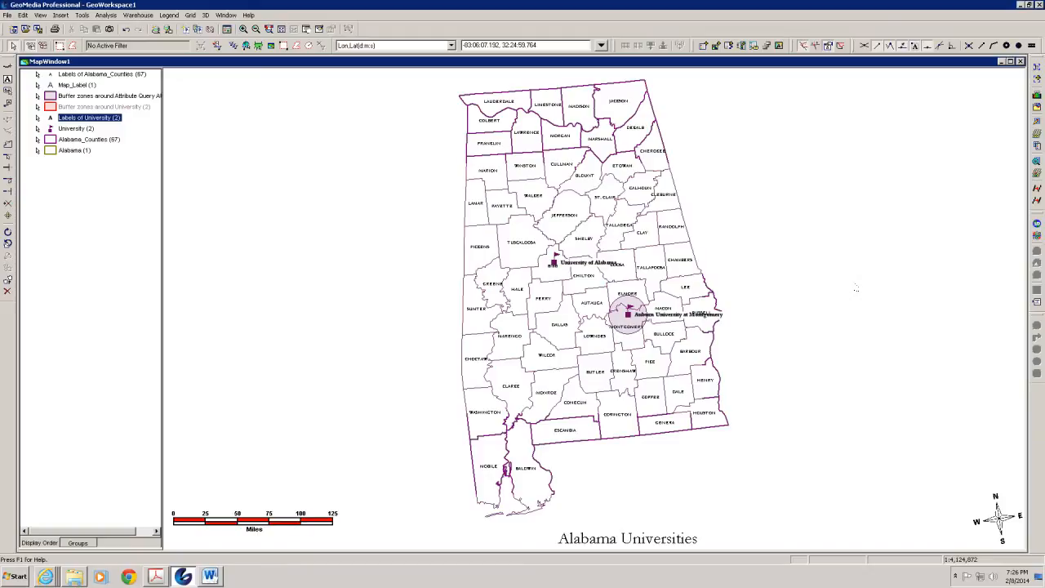
click(319, 29)
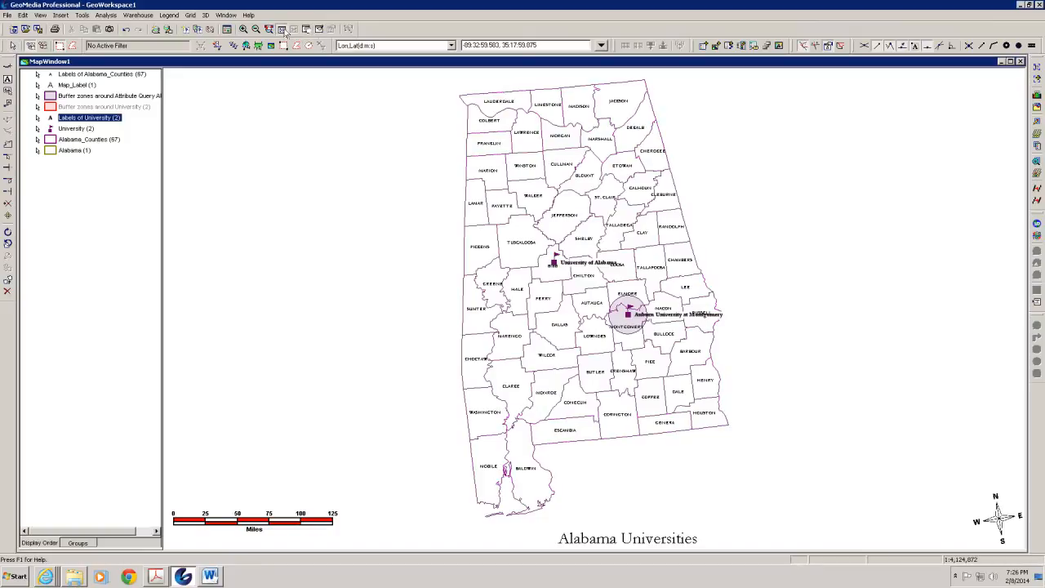